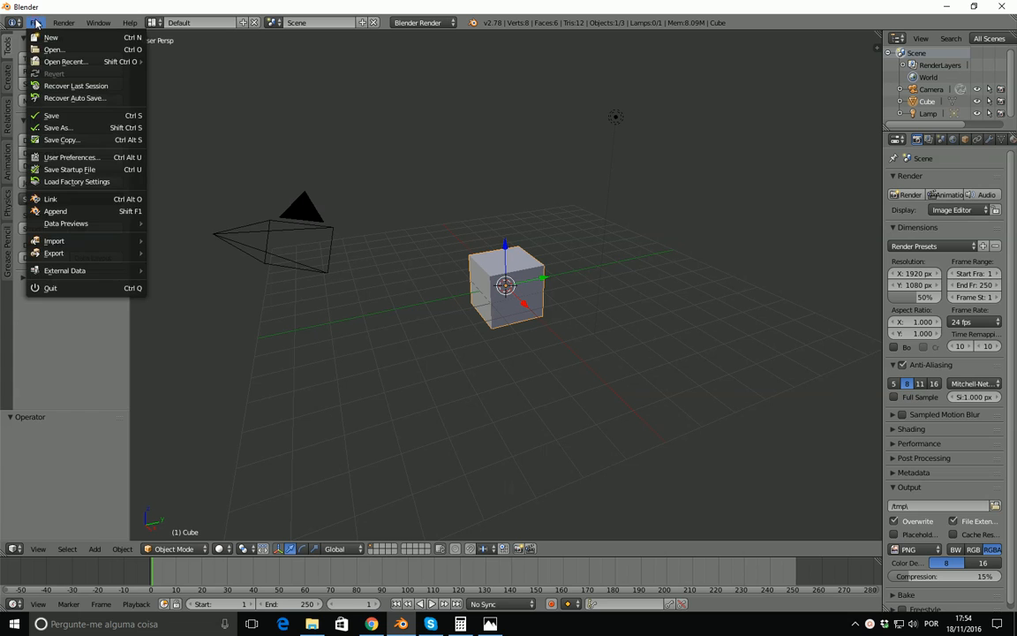
Check the mouse selection setting and the CUDA compute device in the user preferences
click(63, 156)
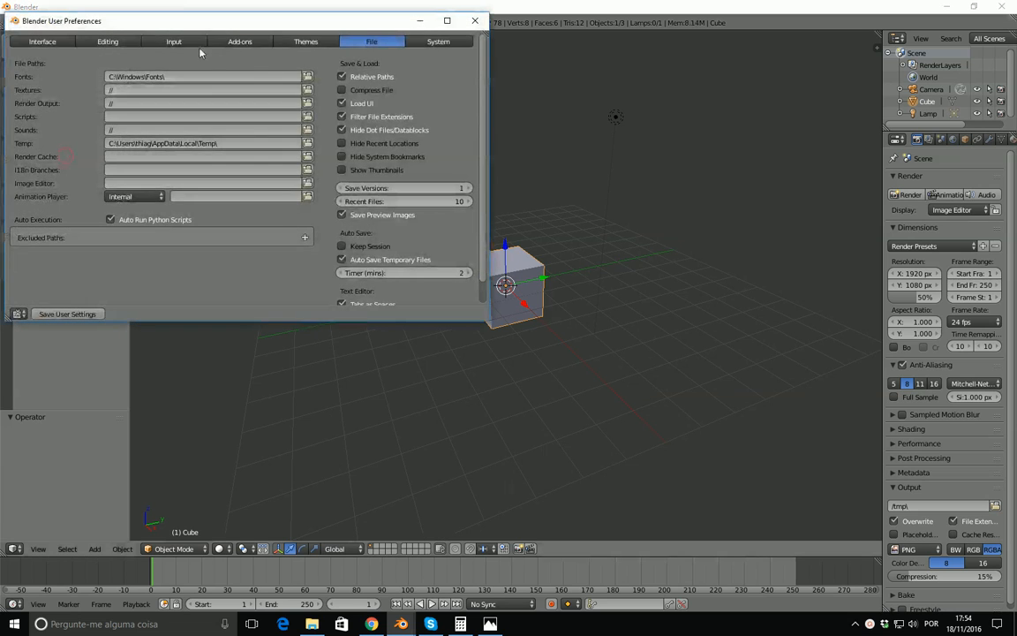
click(173, 41)
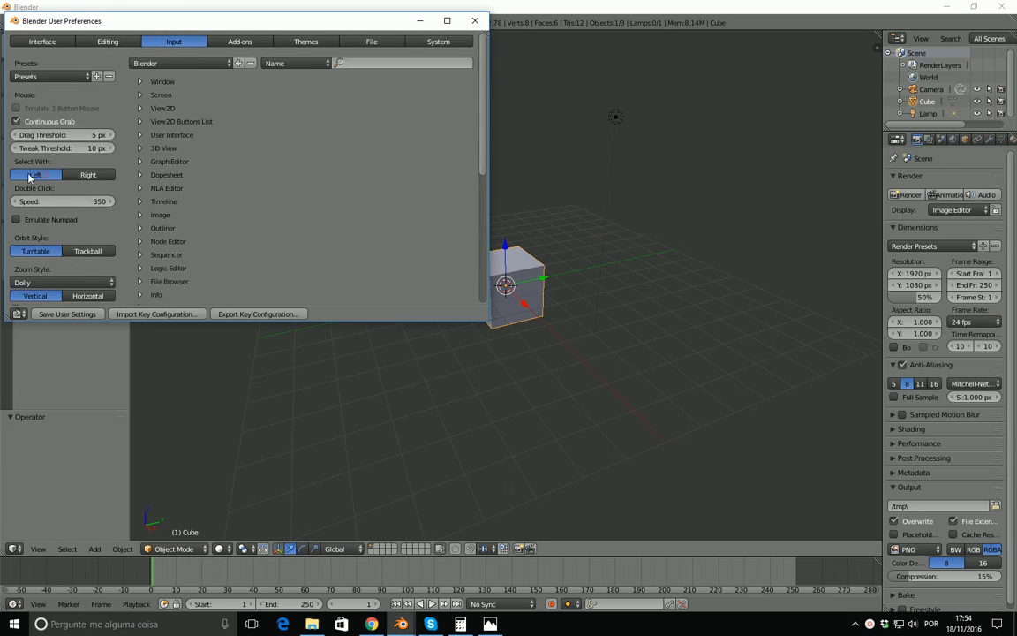
drag(257, 24, 368, 47)
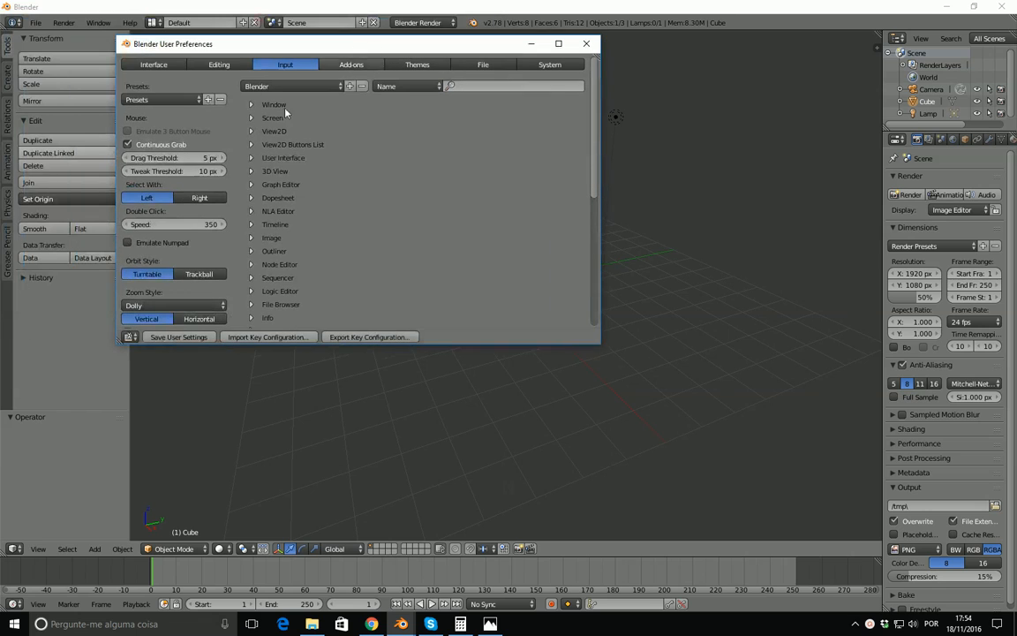
click(540, 65)
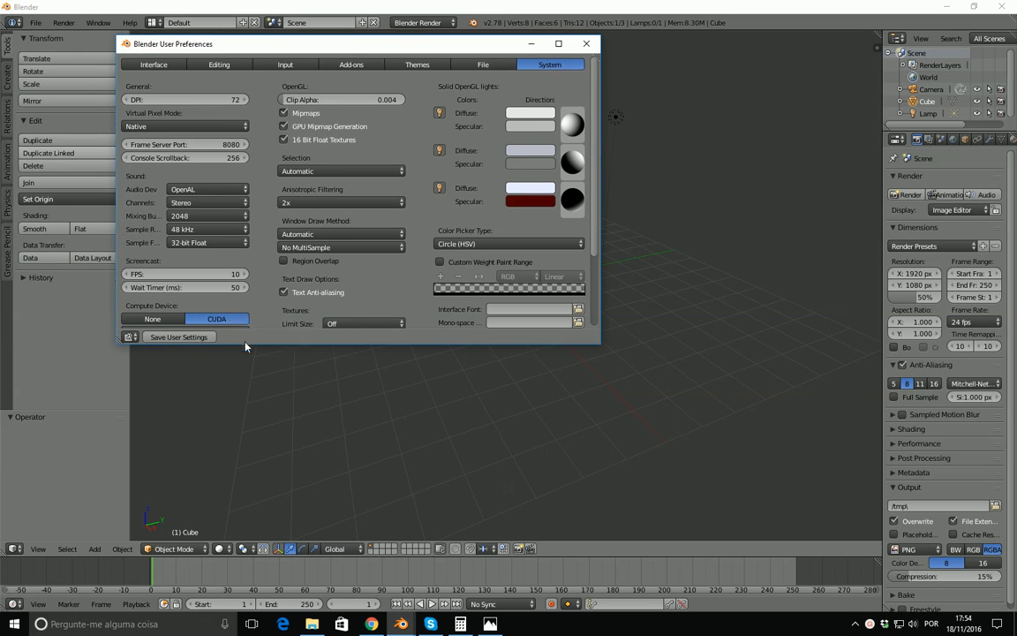
drag(245, 346, 243, 362)
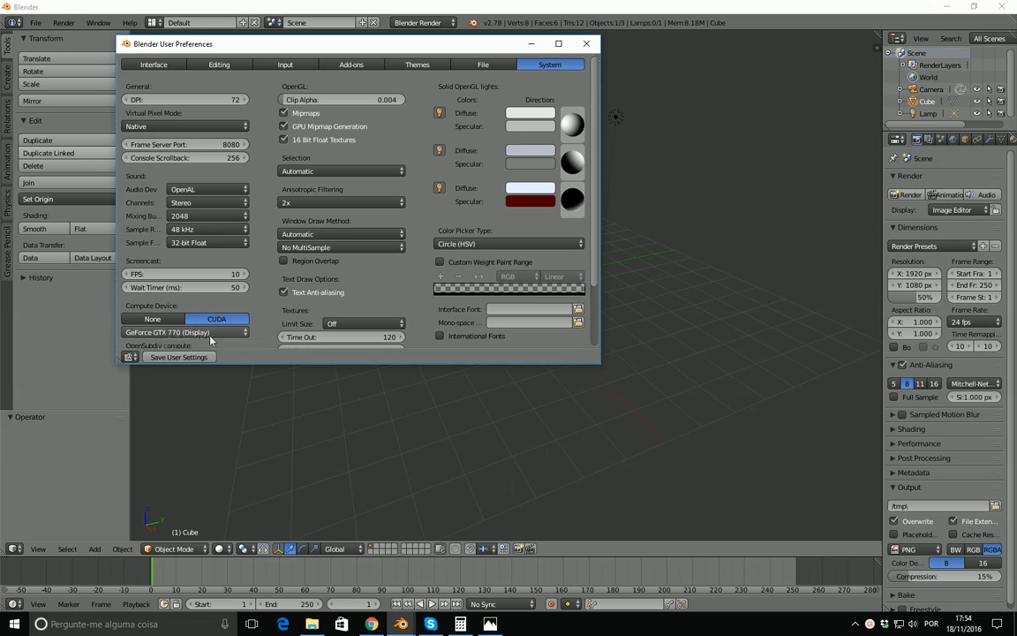
click(586, 43)
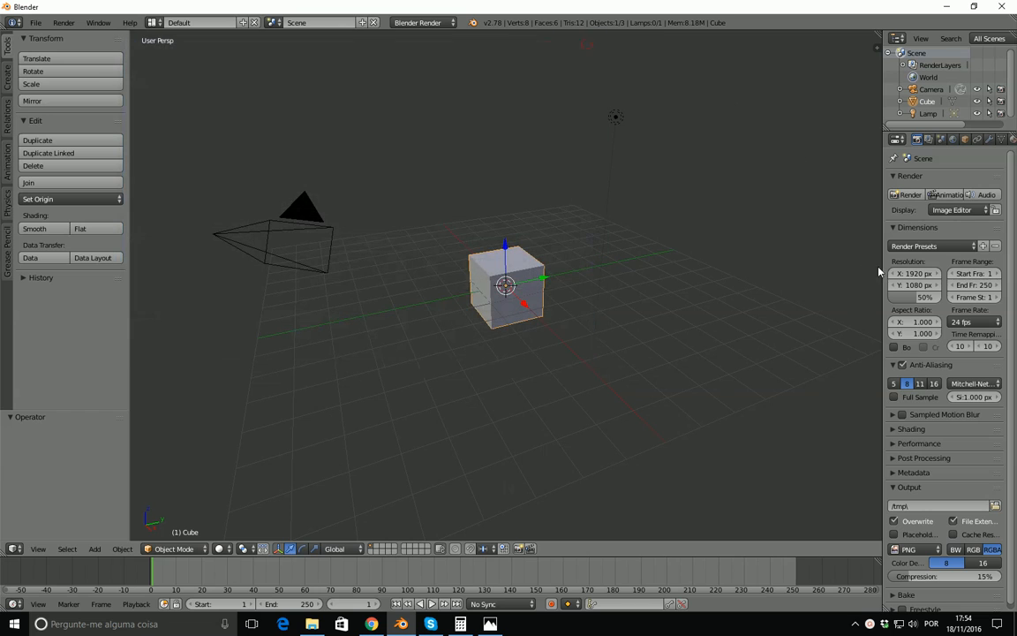
Widen the properties editor and show the 3D view's properties sidebar
drag(880, 262, 834, 261)
mouse_move(418, 225)
middle_down()
mouse_move(378, 230)
mouse_move(429, 239)
middle_up()
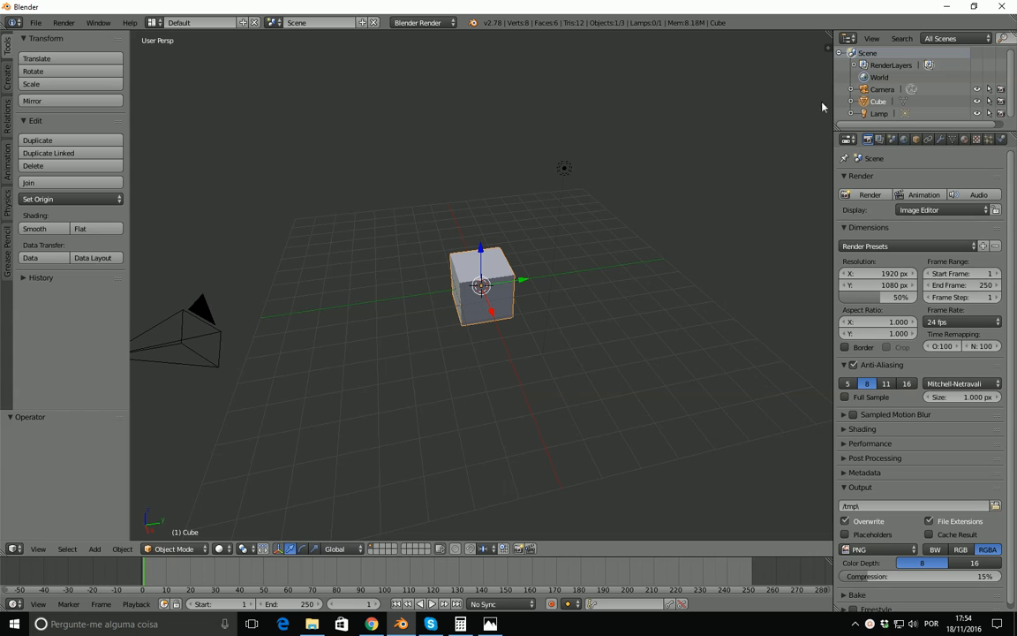
key(n)
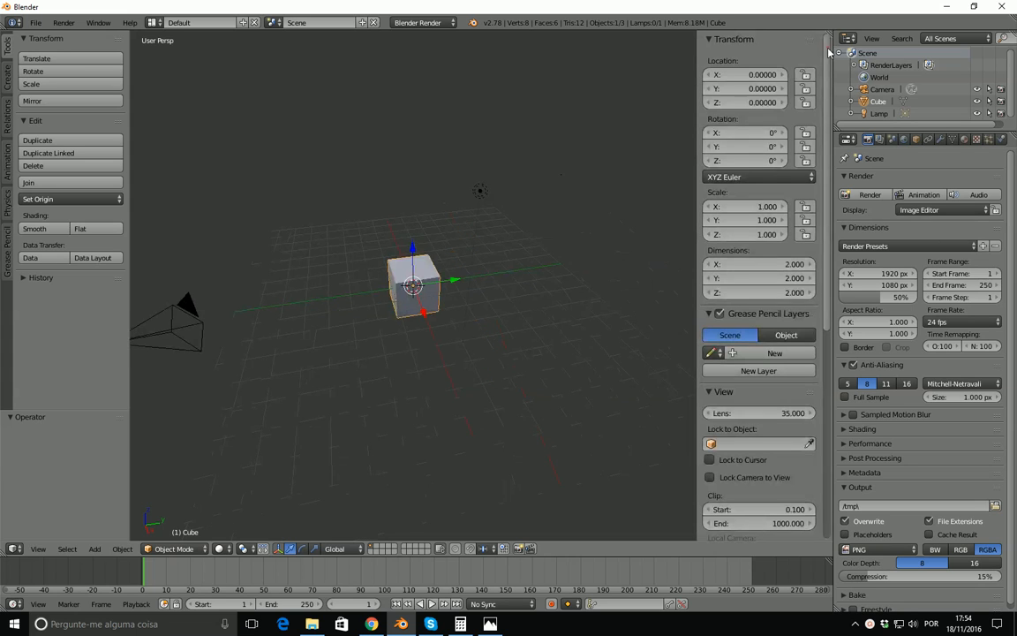
key(n)
key(n)
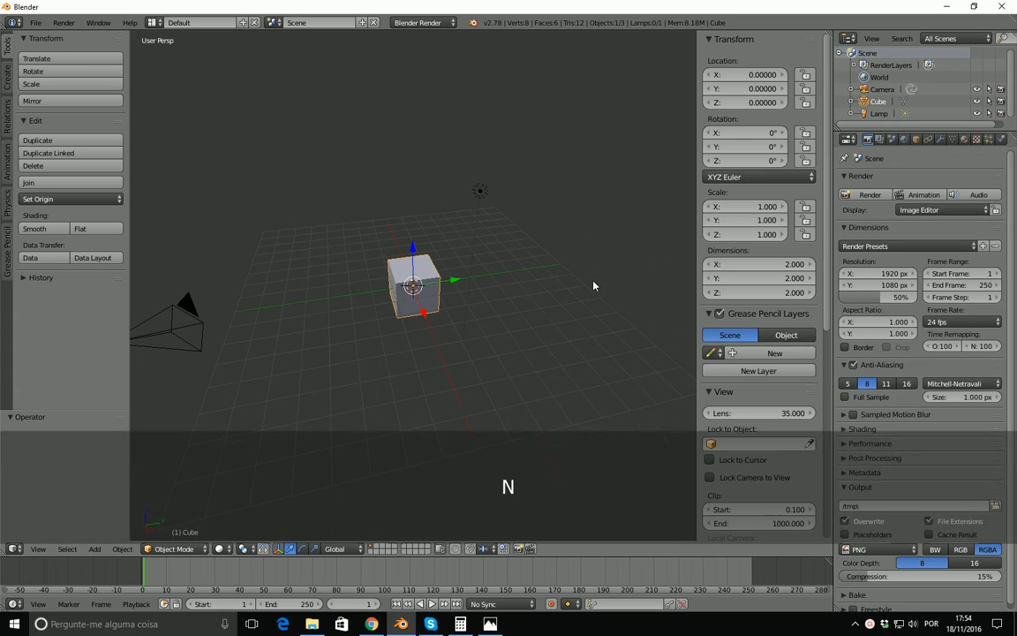
Collapse the Display and Shading settings, then enable Background Images and add an empty image slot
drag(829, 205, 829, 415)
click(743, 363)
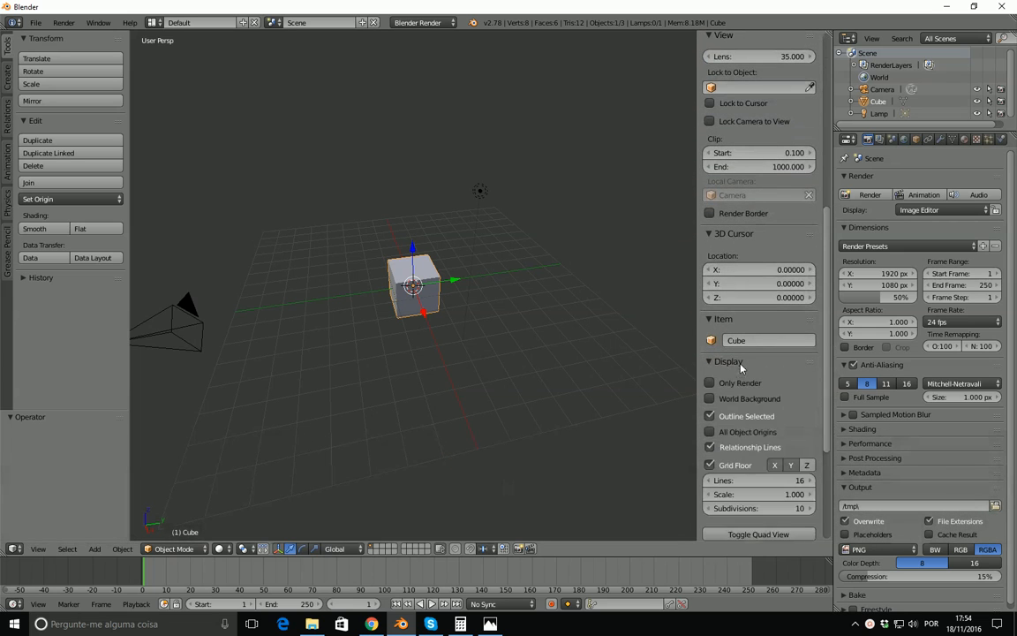
click(743, 363)
click(722, 379)
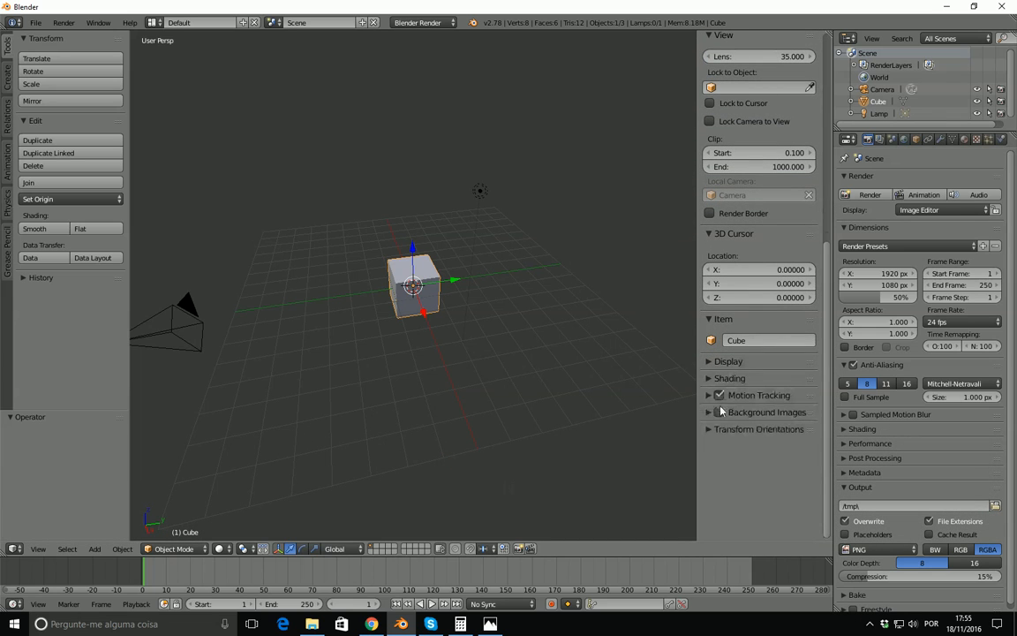
click(720, 412)
click(750, 412)
click(757, 433)
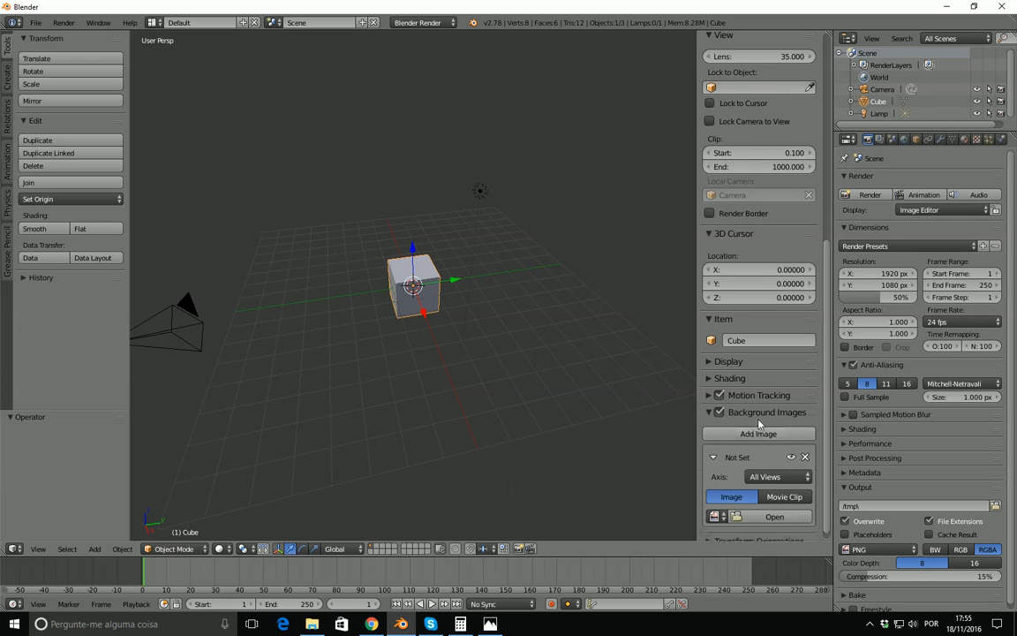
Load referencia.jpg from the Flow_pack folder as the background image, browsing the files as thumbnails
click(774, 510)
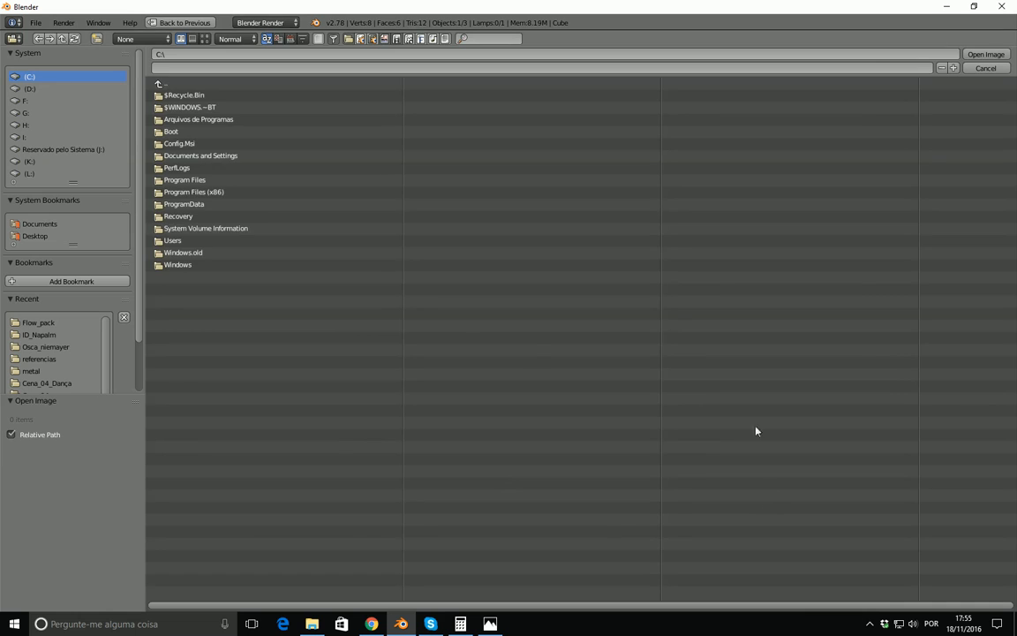
click(35, 323)
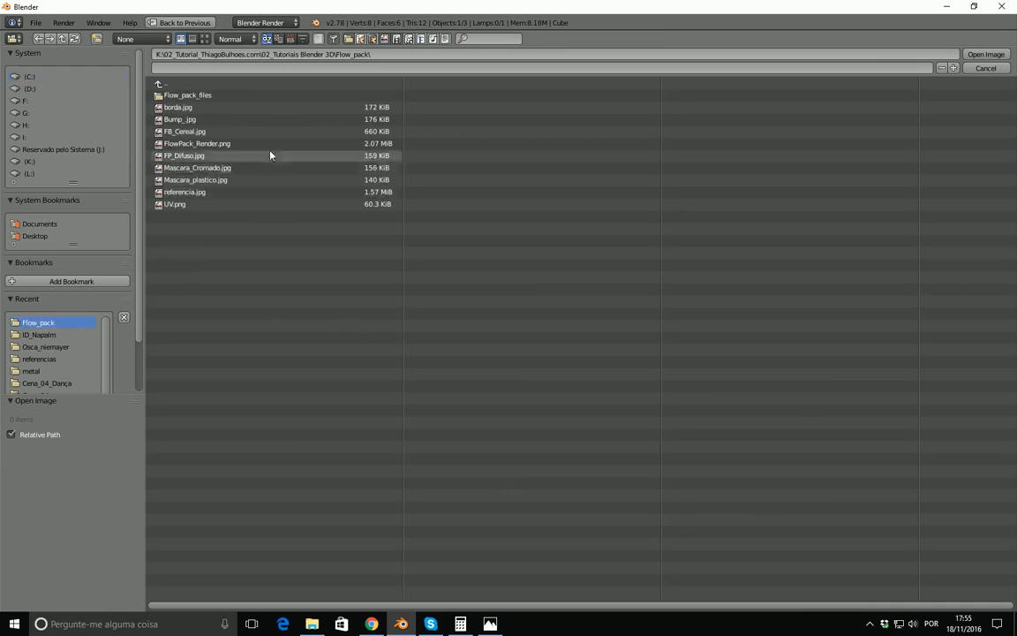
click(205, 39)
click(192, 221)
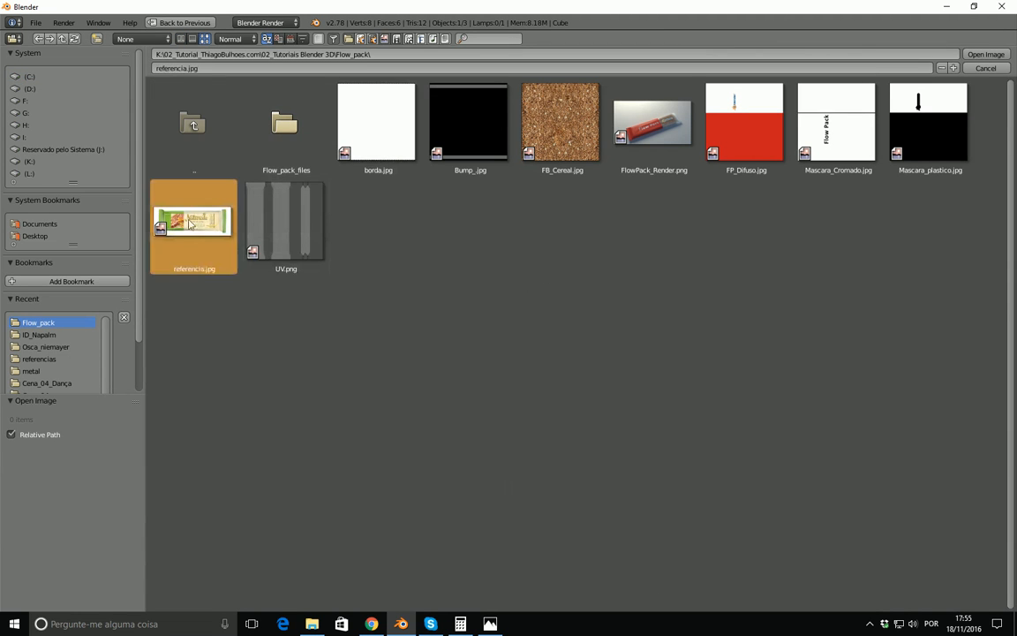
click(983, 54)
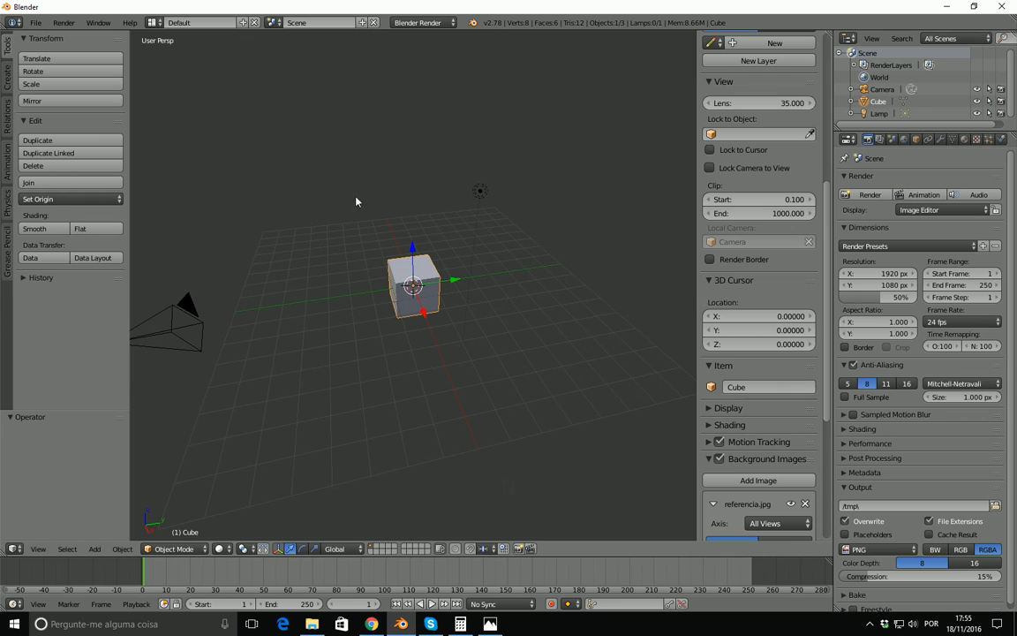
Set the 3D view to look at the cube from the top
middle_drag(416, 228, 438, 274)
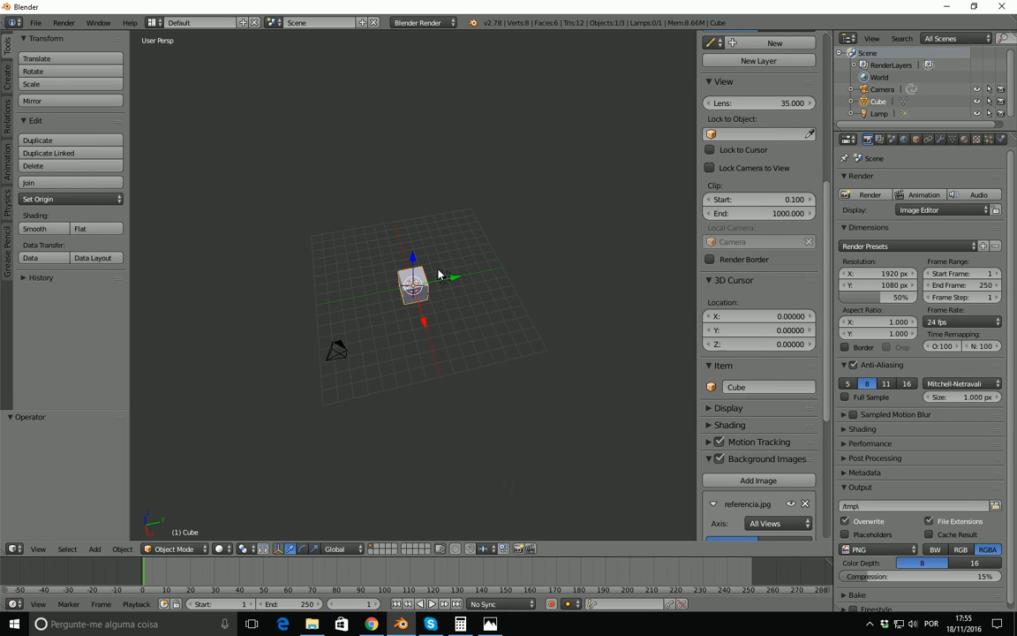
scroll(429, 275, up, 3)
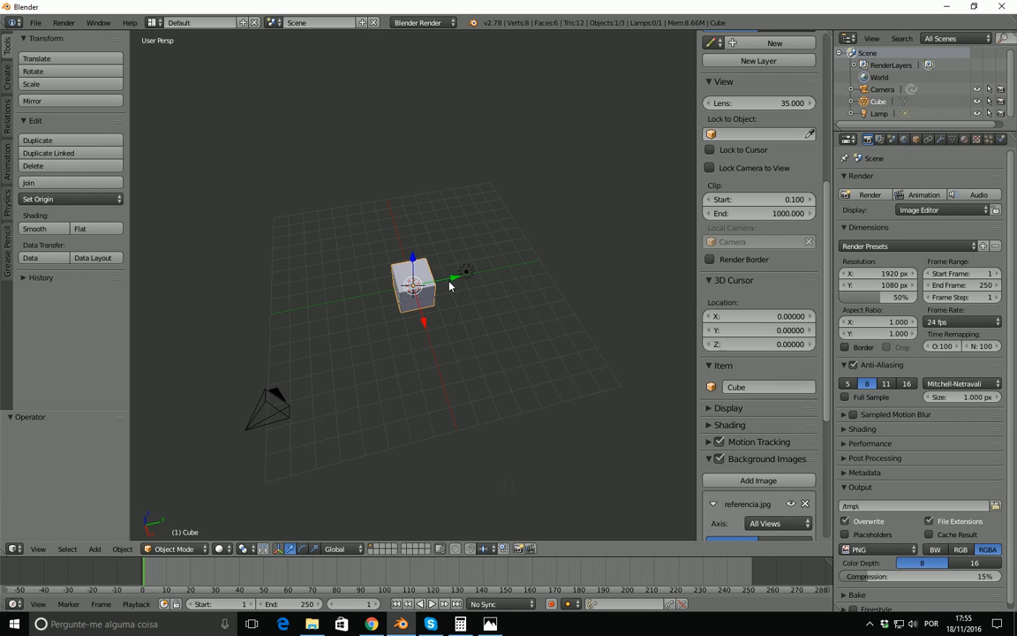
key(7)
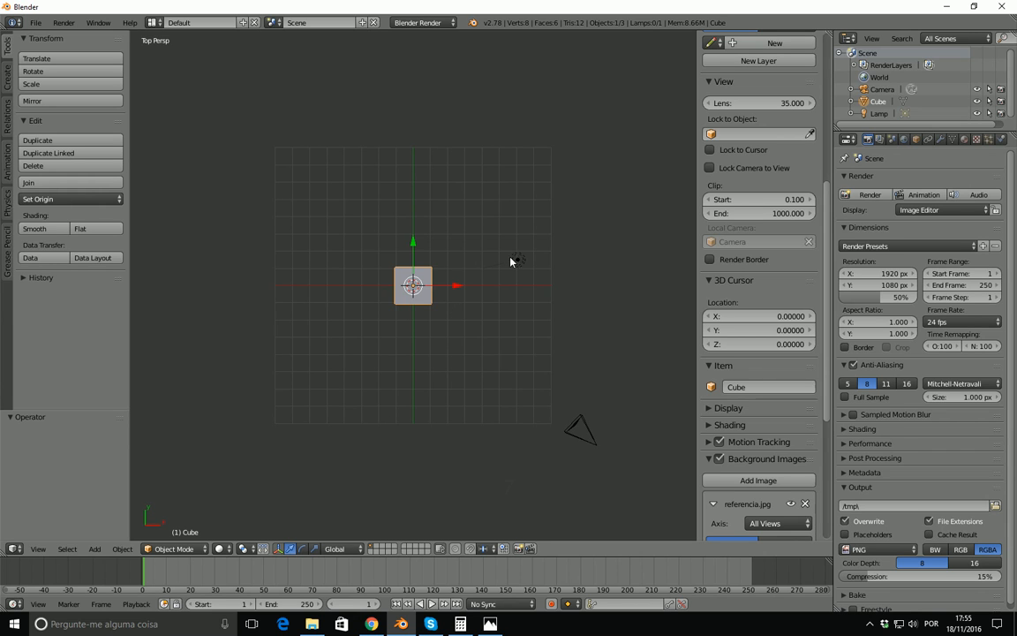
Review the Input section of the user preferences, including the numpad emulation option
click(36, 22)
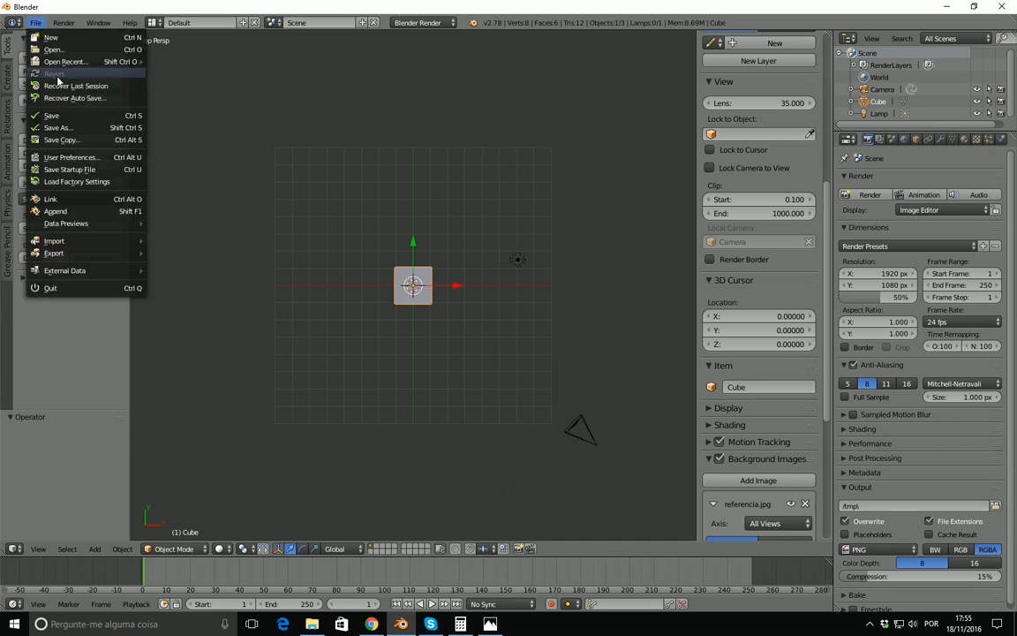
click(72, 155)
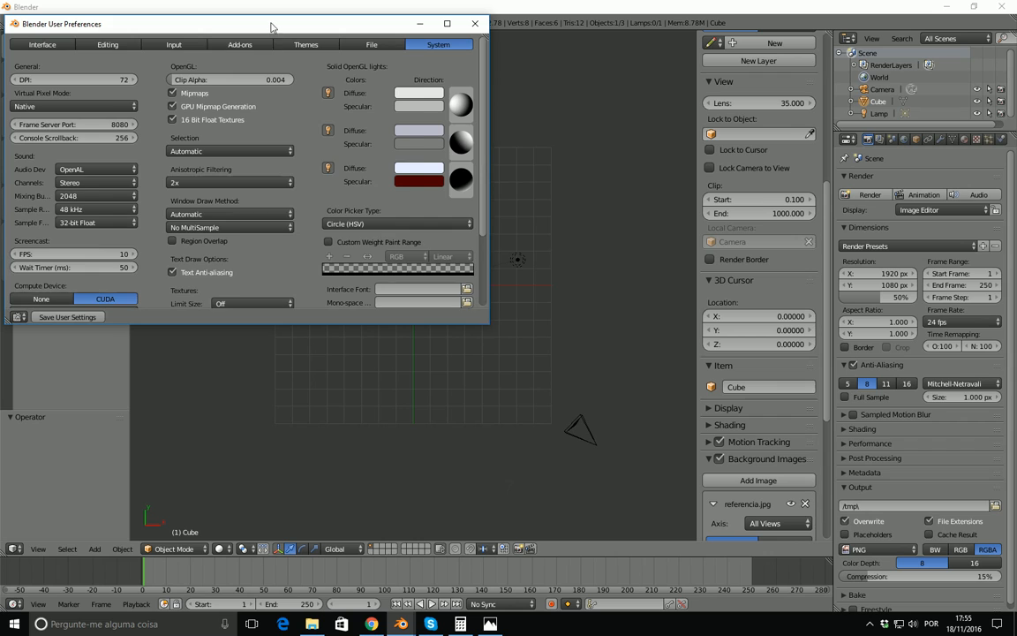
drag(273, 27, 370, 40)
click(279, 60)
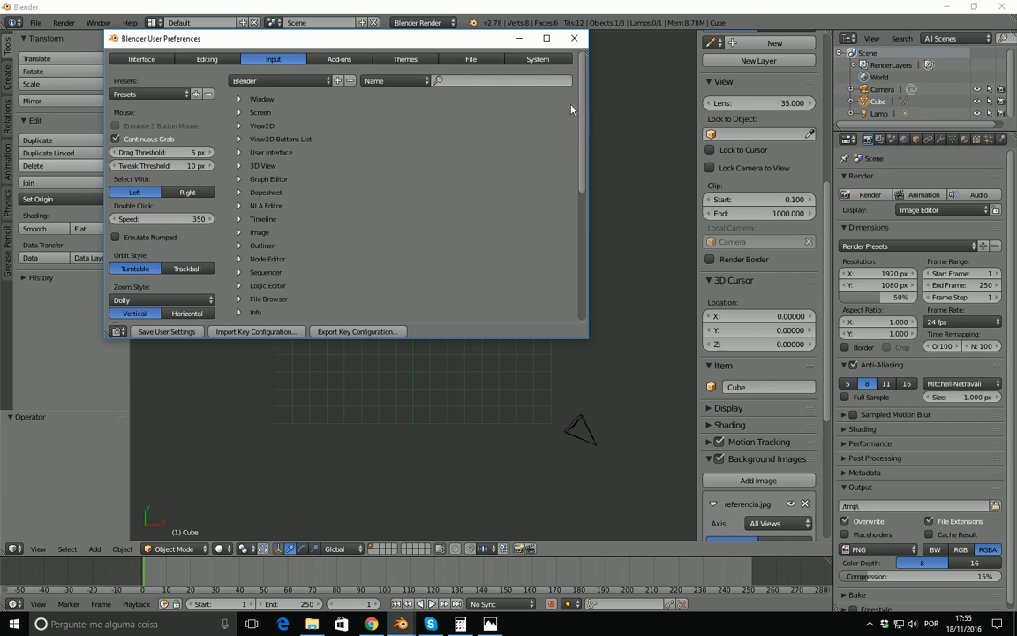
click(573, 37)
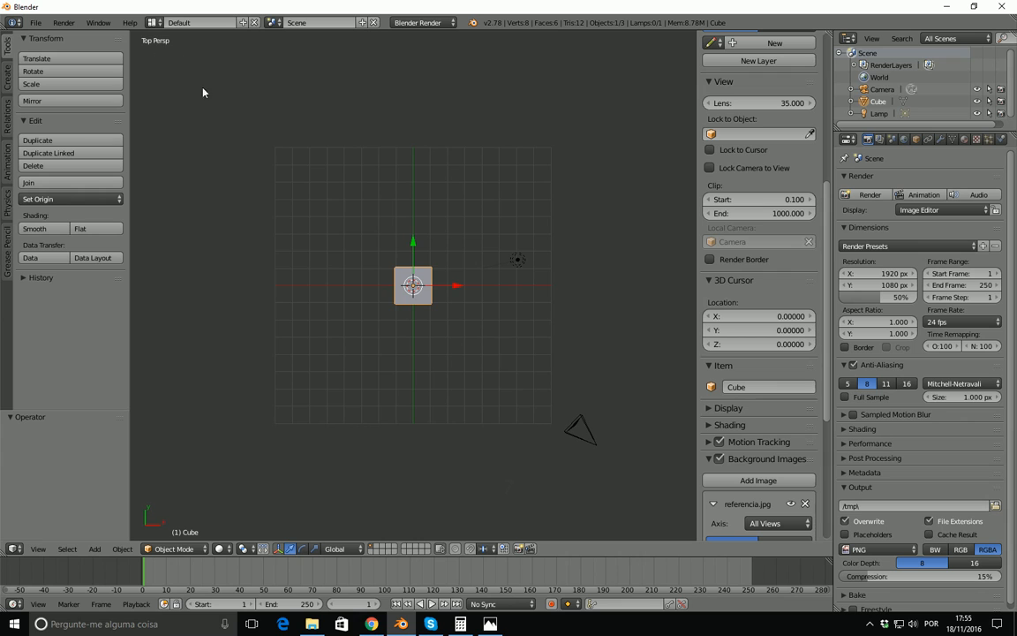
Switch the top view to orthographic projection and enlarge the reference image behind the cube
key(KP_5)
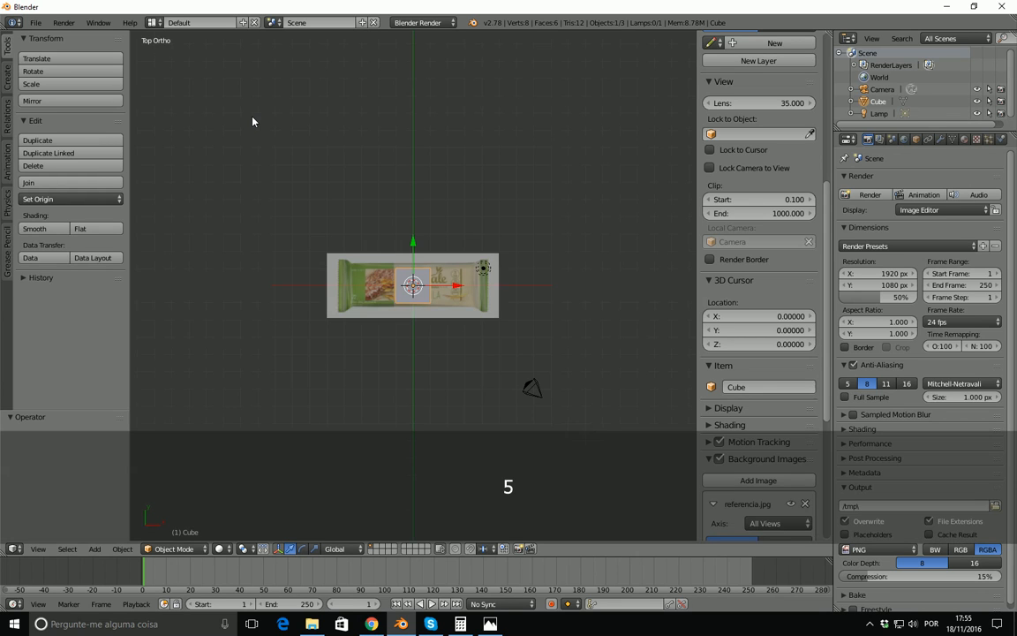
scroll(275, 151, up, 2)
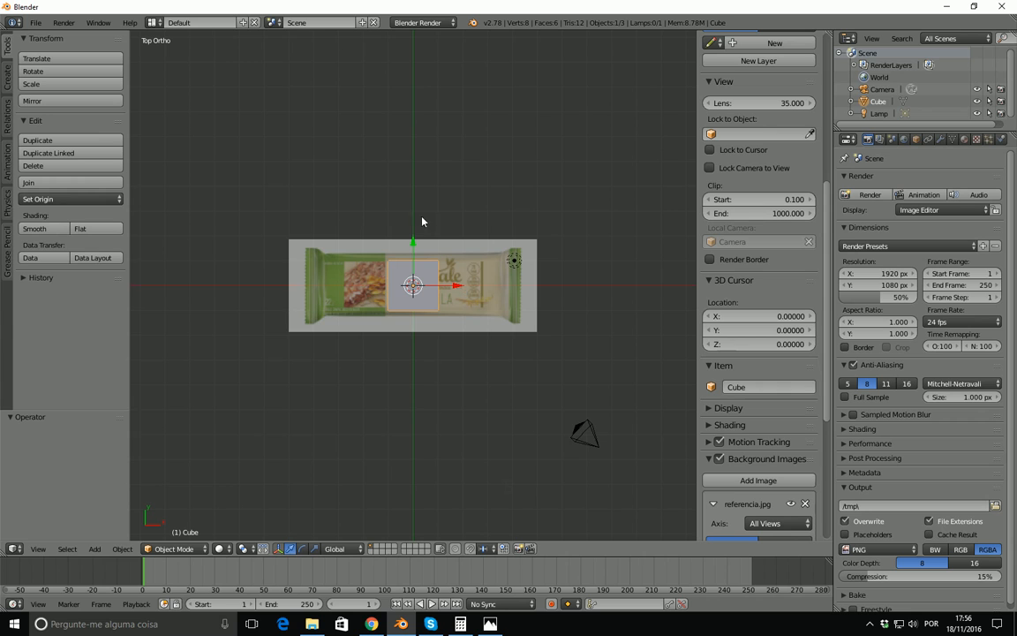
scroll(389, 239, up, 4)
scroll(378, 239, down, 2)
scroll(378, 239, up, 2)
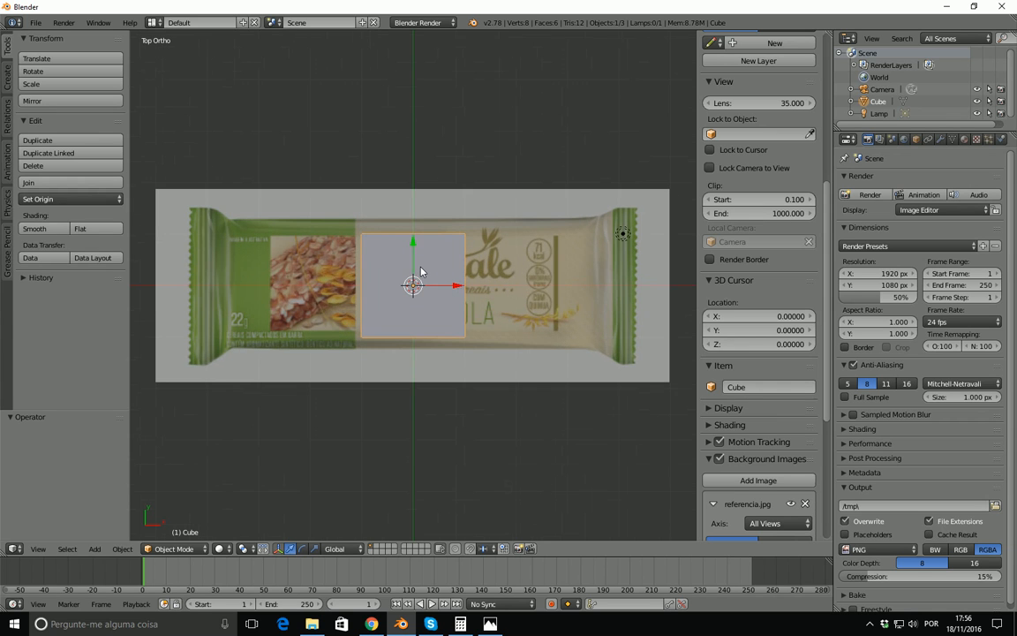
Enter Edit Mode on the cube and add one centred loop cut that splits it across the X axis
middle_drag(351, 254, 468, 245)
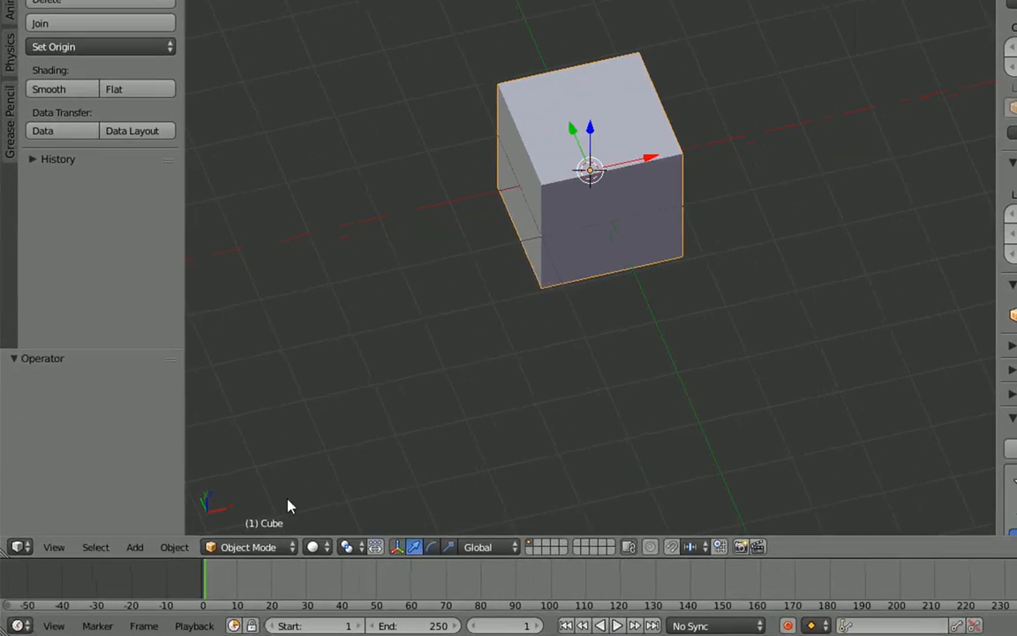
click(252, 547)
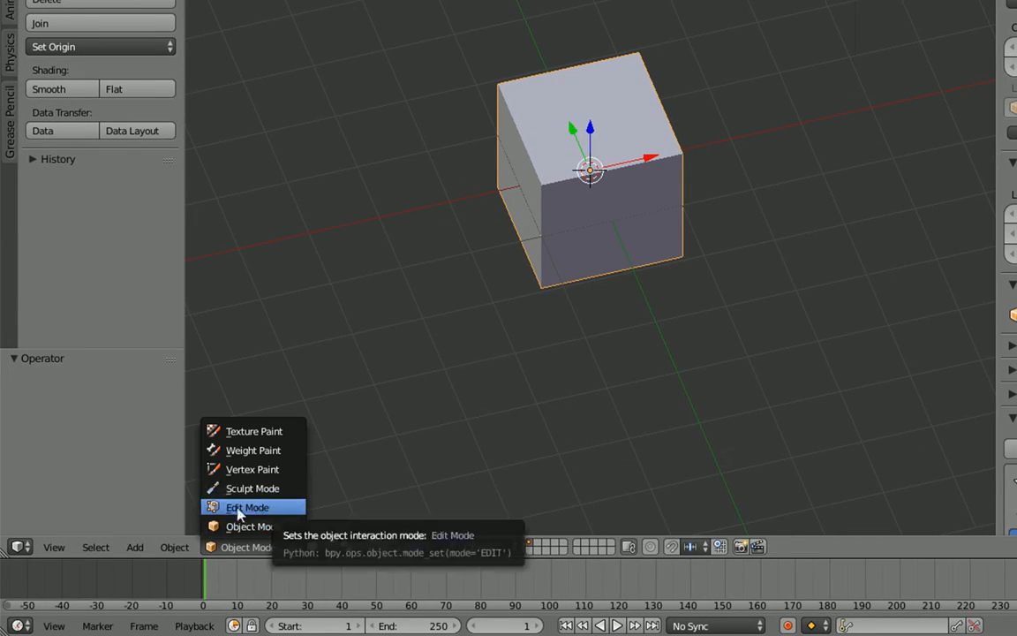
click(242, 509)
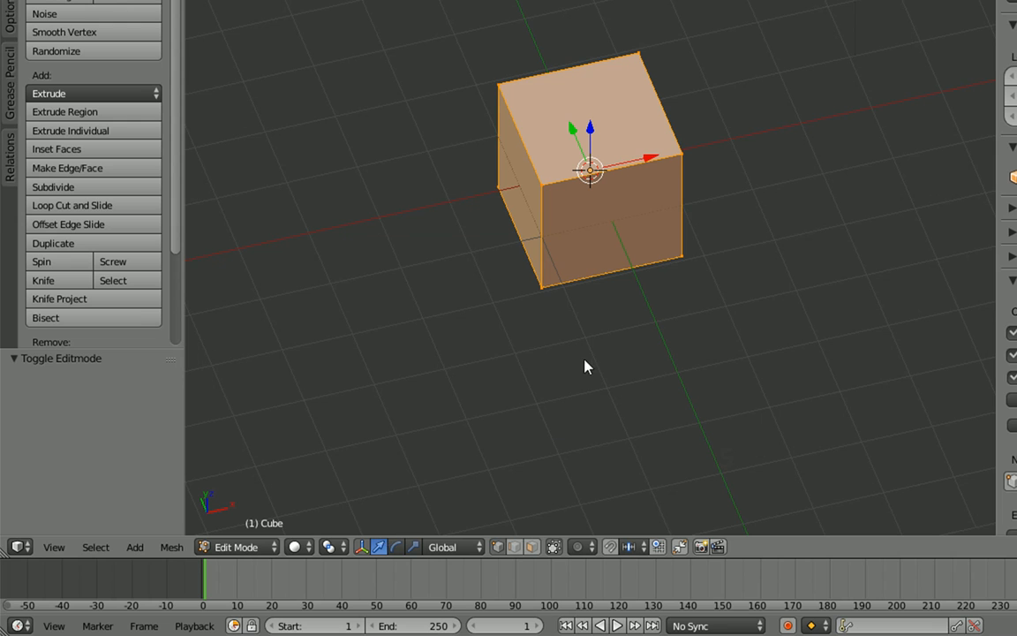
key(ctrl+r)
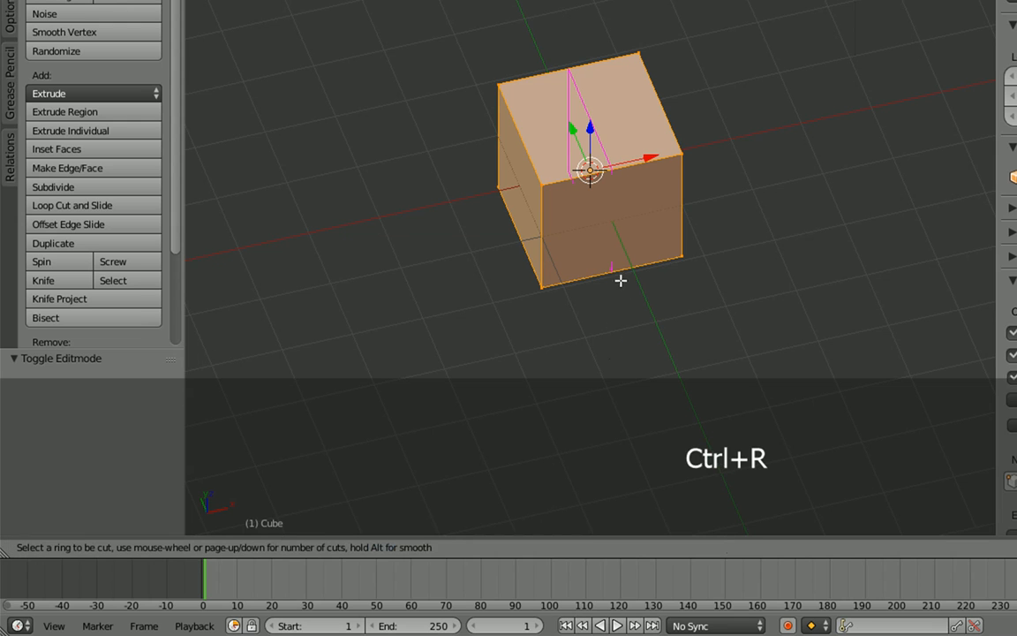
click(611, 270)
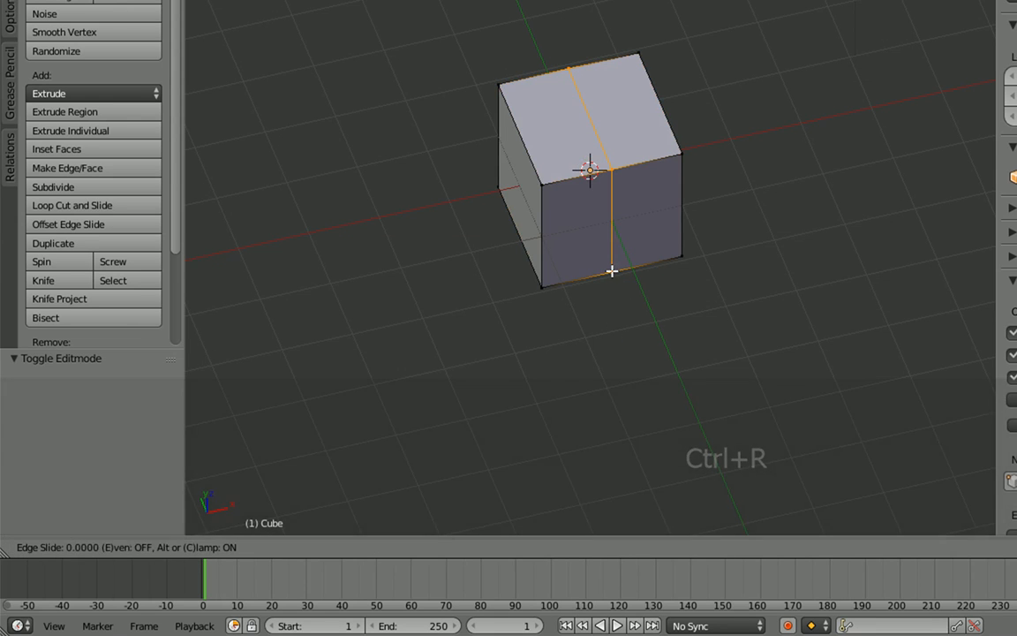
click(611, 270)
Delete the faces of the cube's negative-X half using face selection
middle_drag(608, 278, 615, 204)
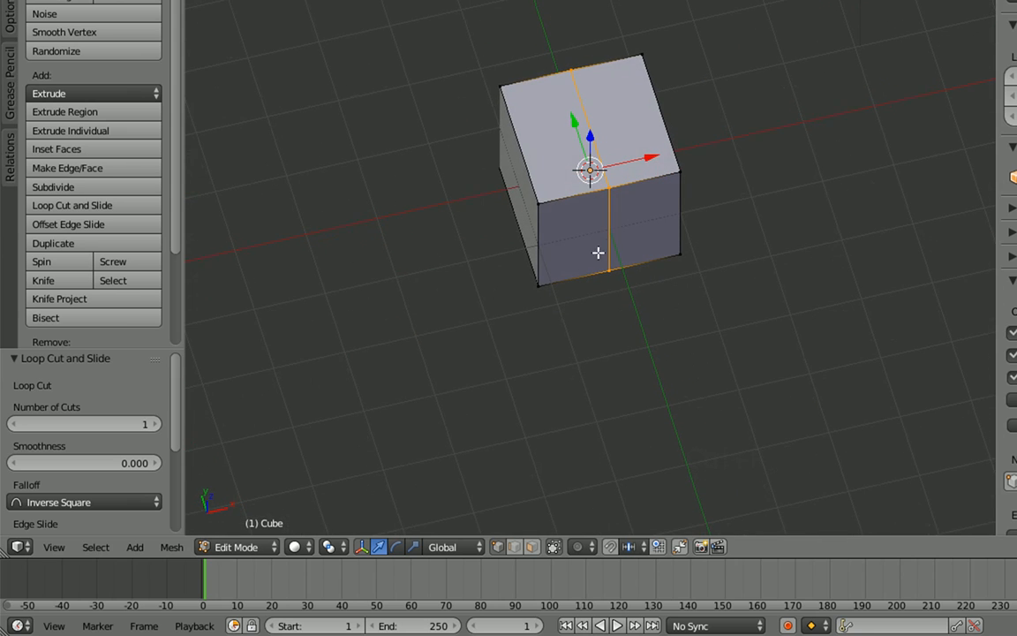
click(532, 547)
right_click(554, 146)
shift+right_click(585, 240)
shift+right_click(520, 212)
middle_drag(520, 209, 576, 216)
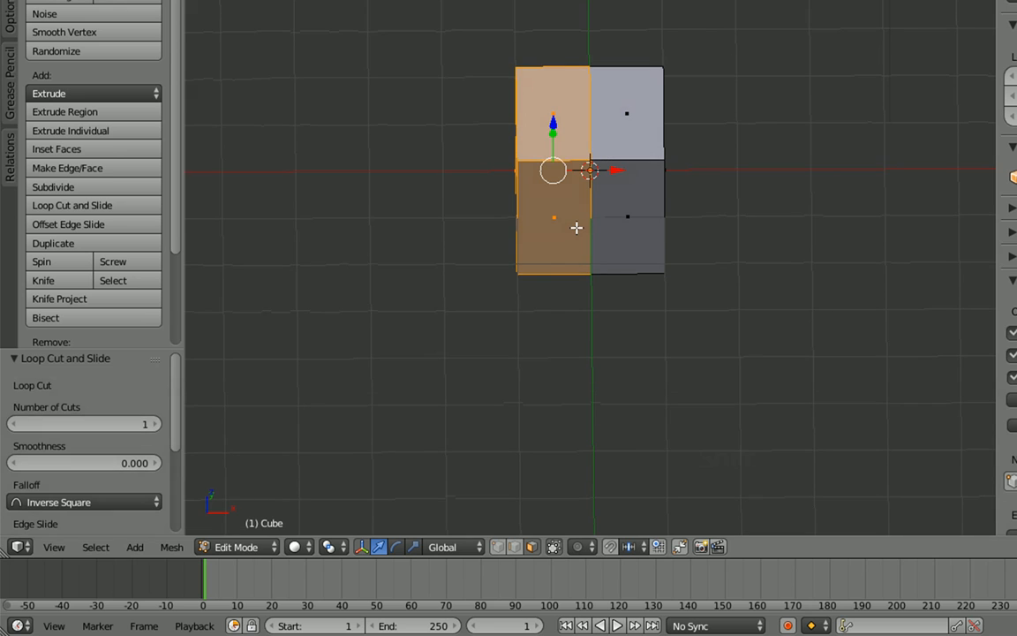
key(Delete)
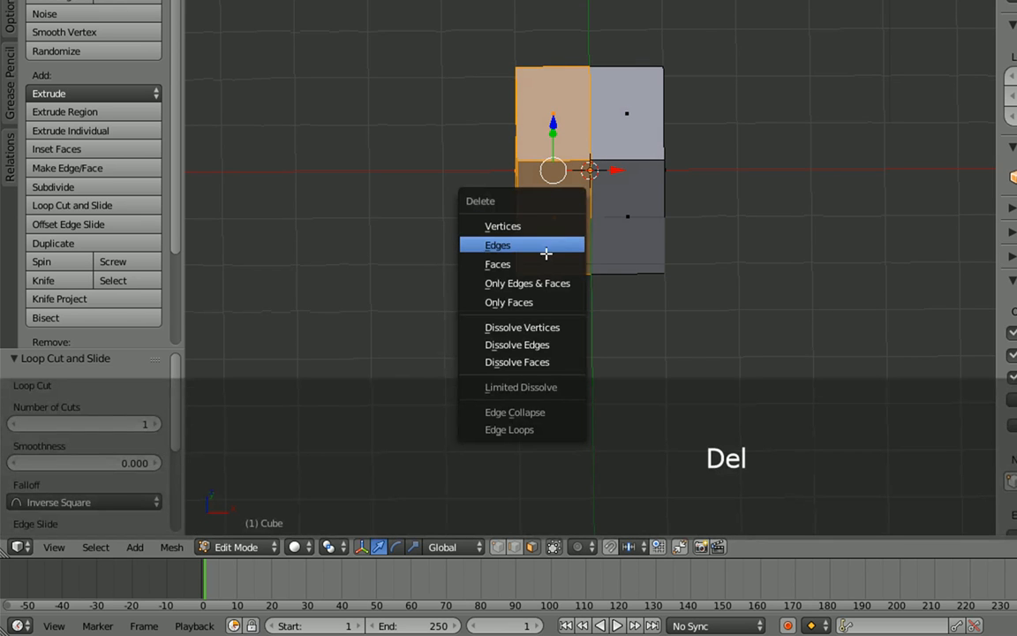
click(521, 263)
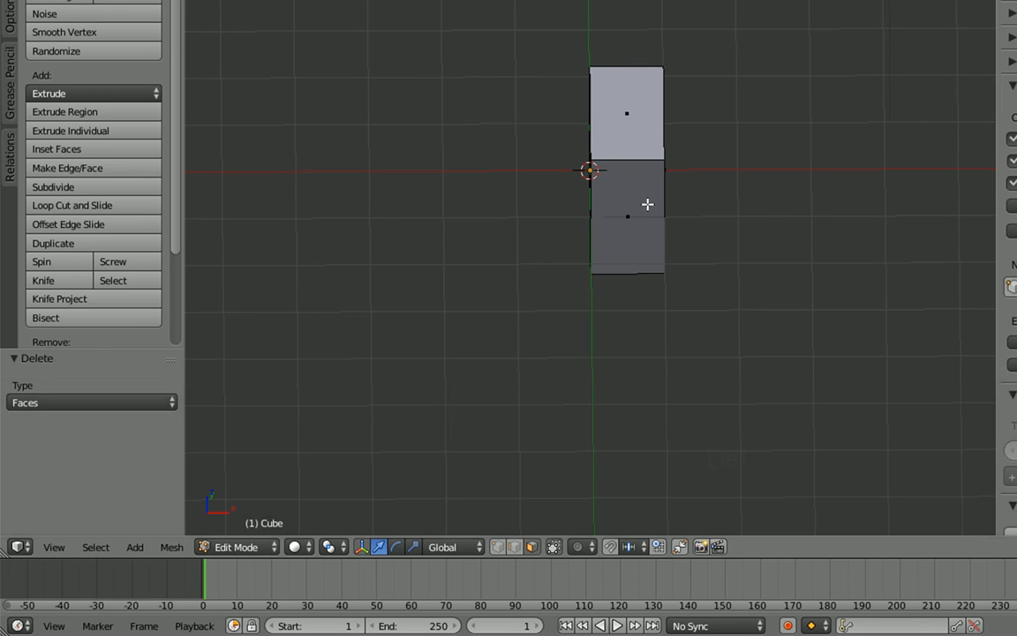
Return to the top view, leave Edit Mode and add a Mirror modifier across X to the half cube
key(KP_7)
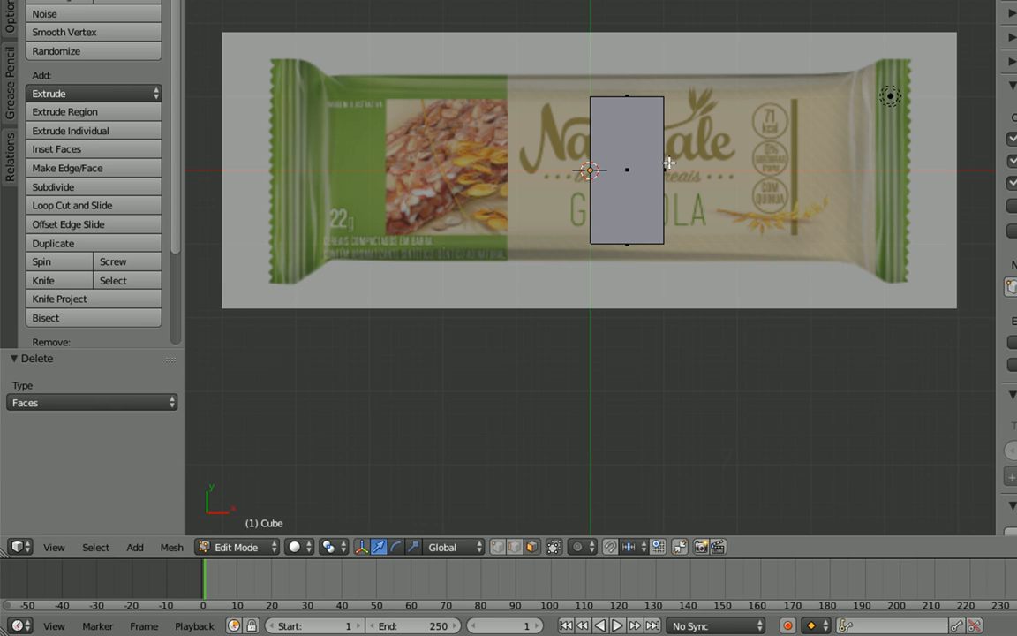
key(Tab)
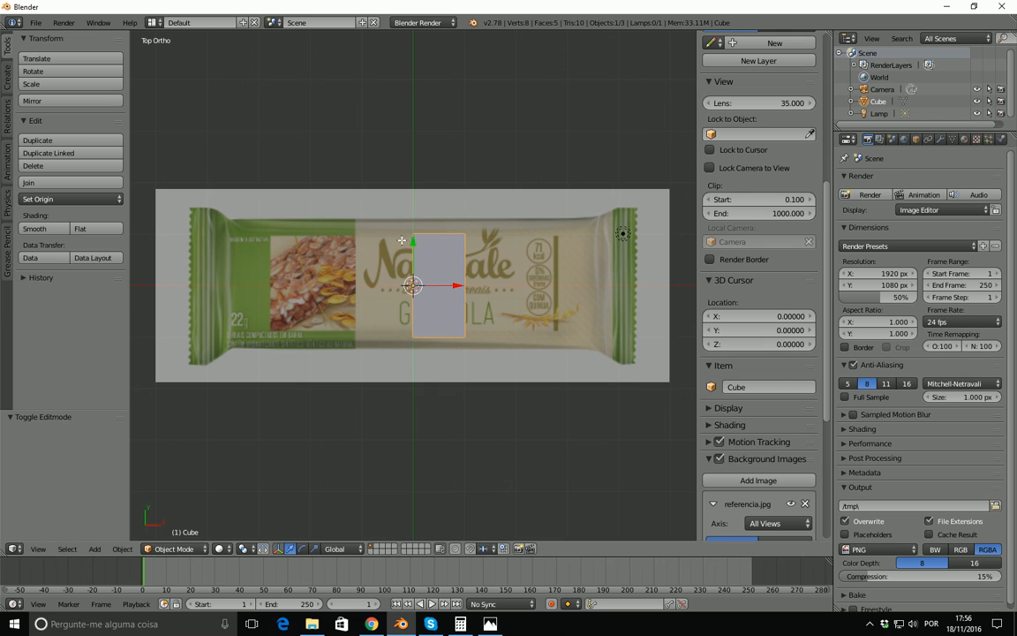
click(937, 138)
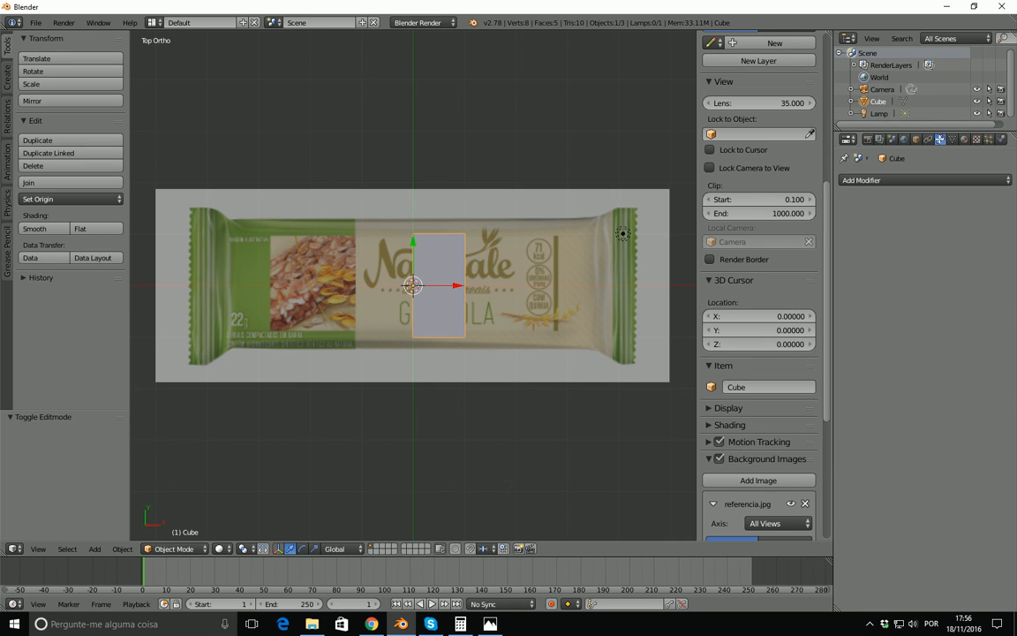
click(919, 180)
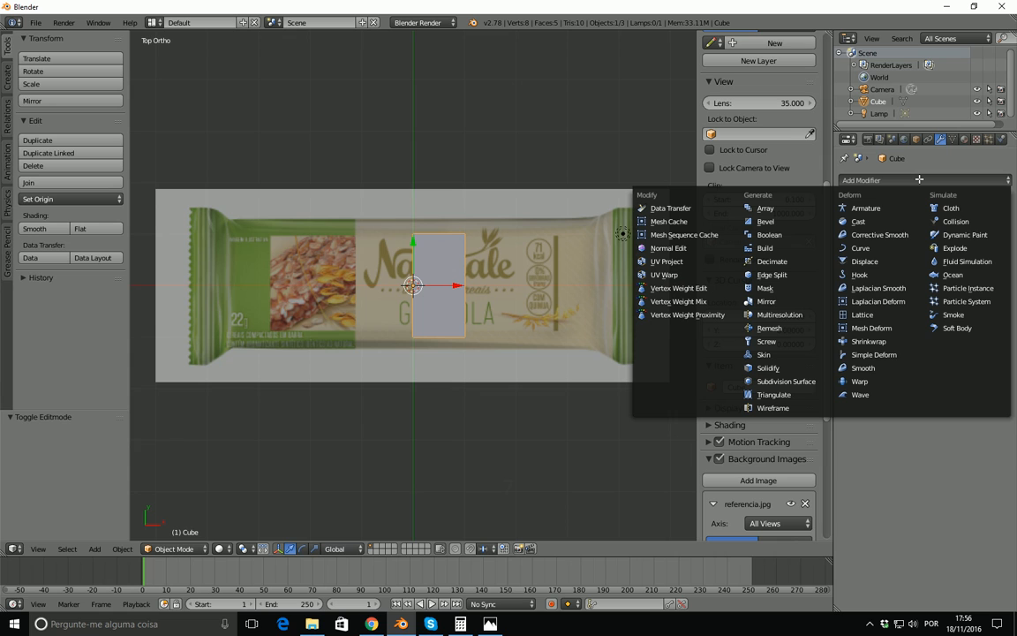
click(789, 301)
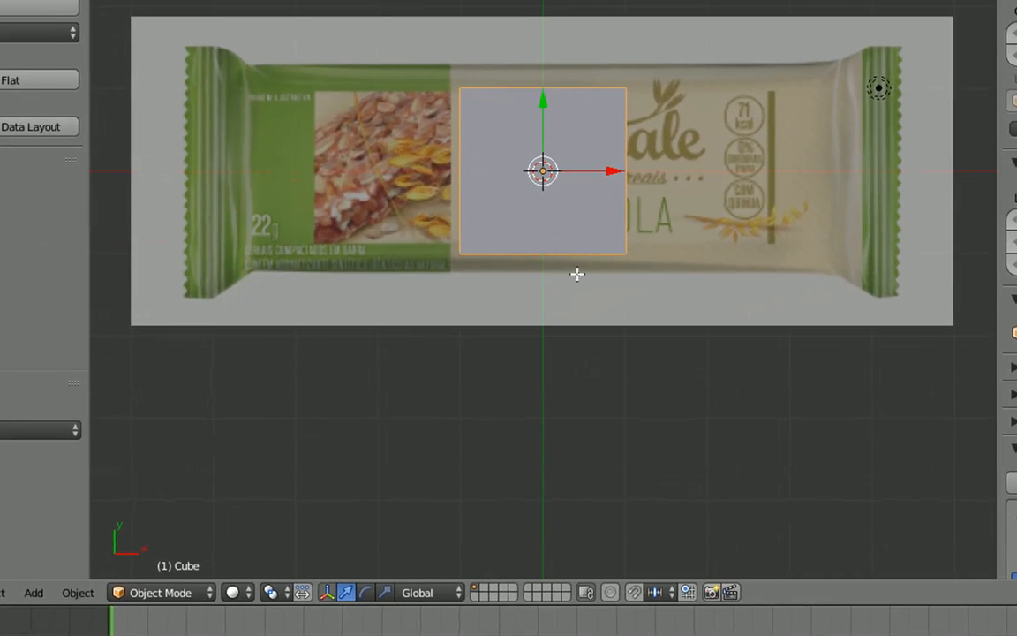
Set the viewport shading to Wireframe so the reference image can be seen through the mesh
click(233, 593)
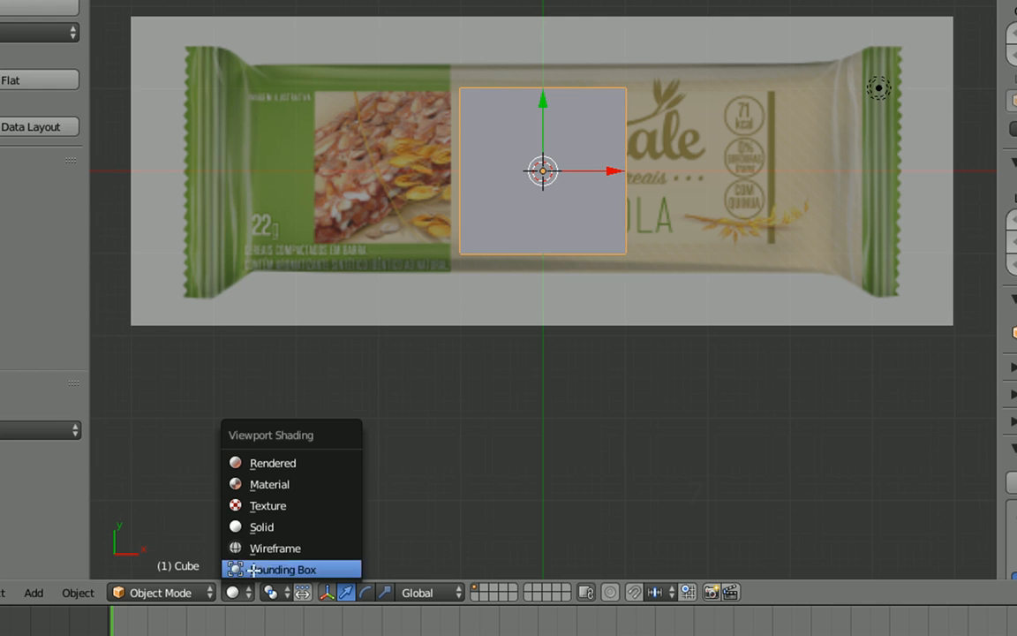
click(274, 549)
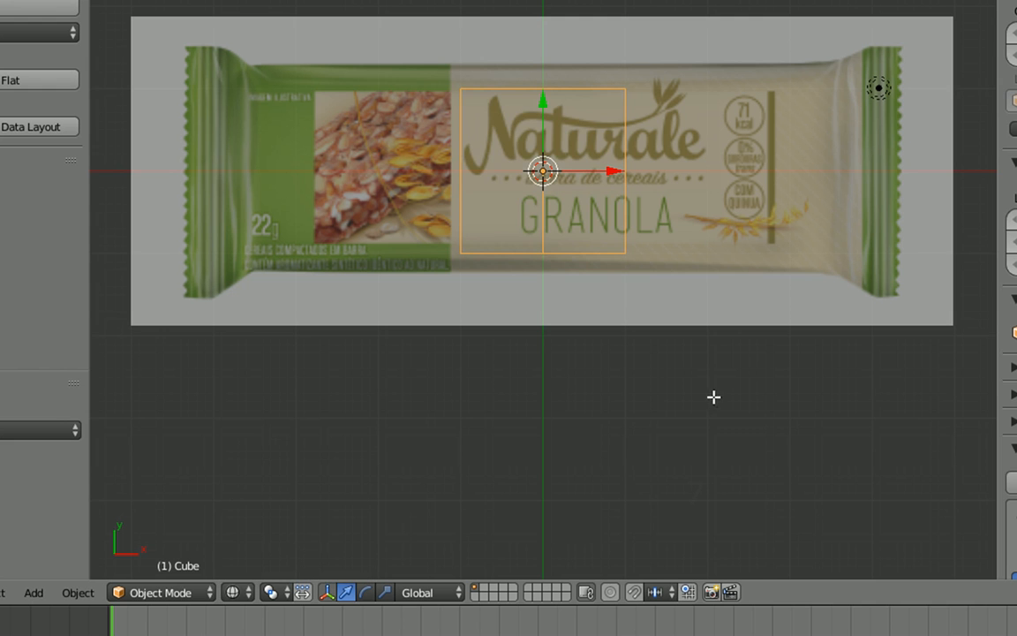
key(z)
key(z)
key(z)
key(z)
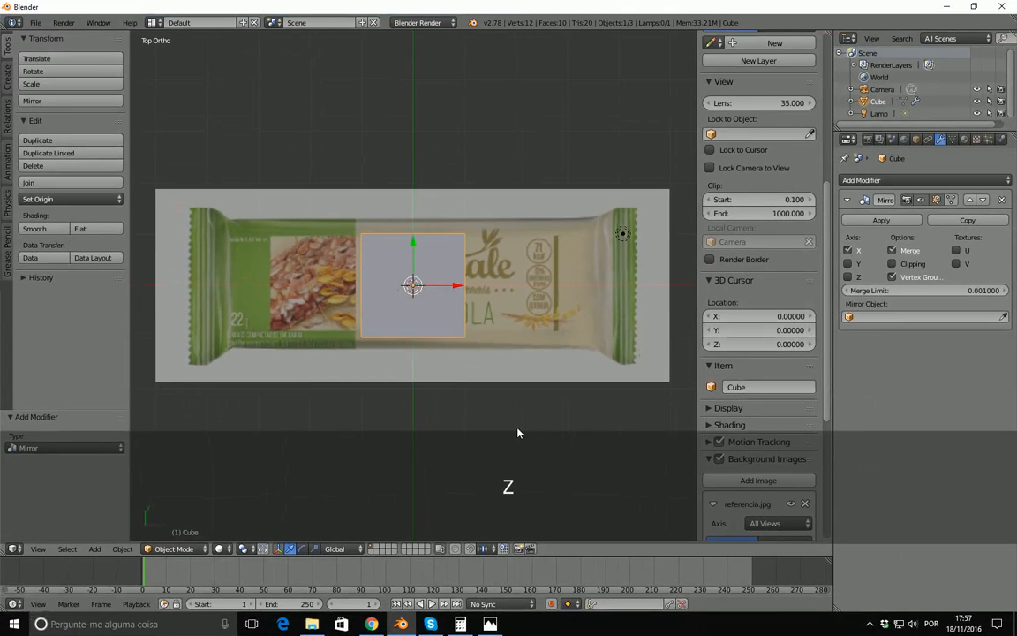
key(z)
key(z)
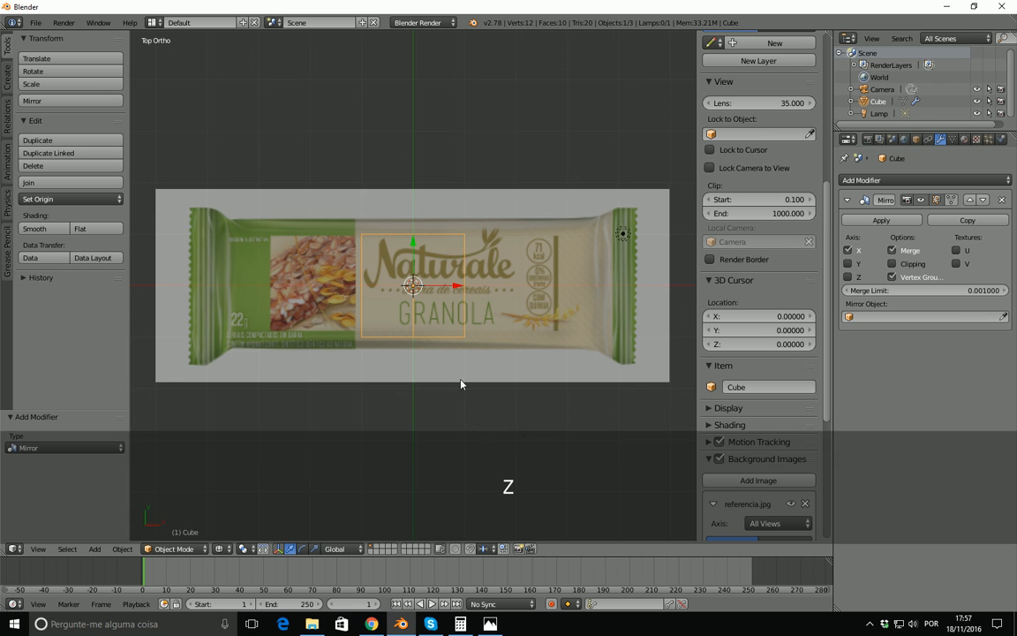
Enter Edit Mode and move the half cube's outer end face about 2.416 along X, to where the wrapper's body starts to flare
click(175, 549)
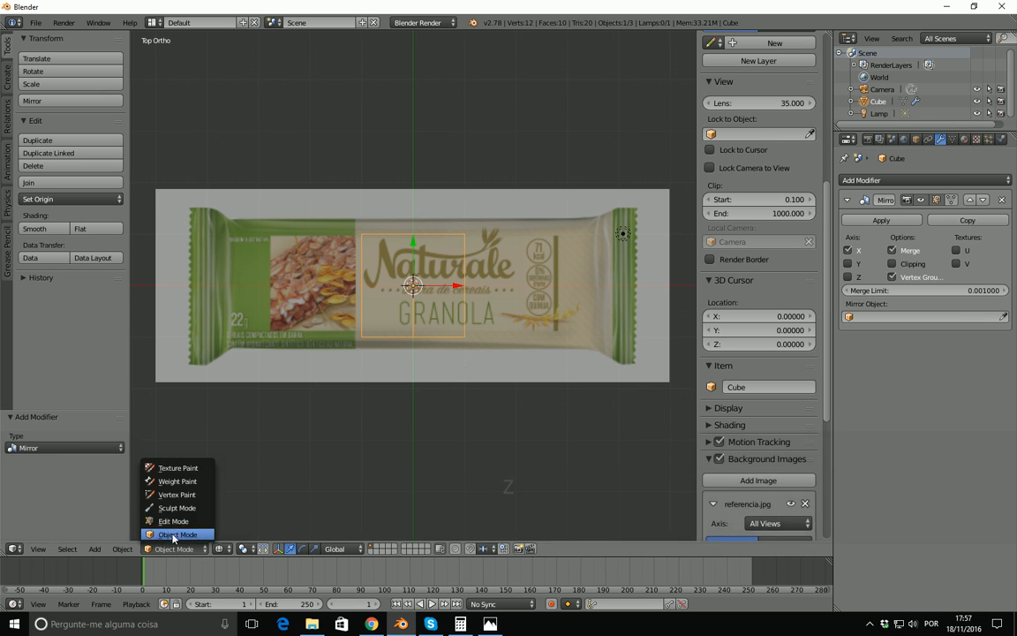
click(176, 522)
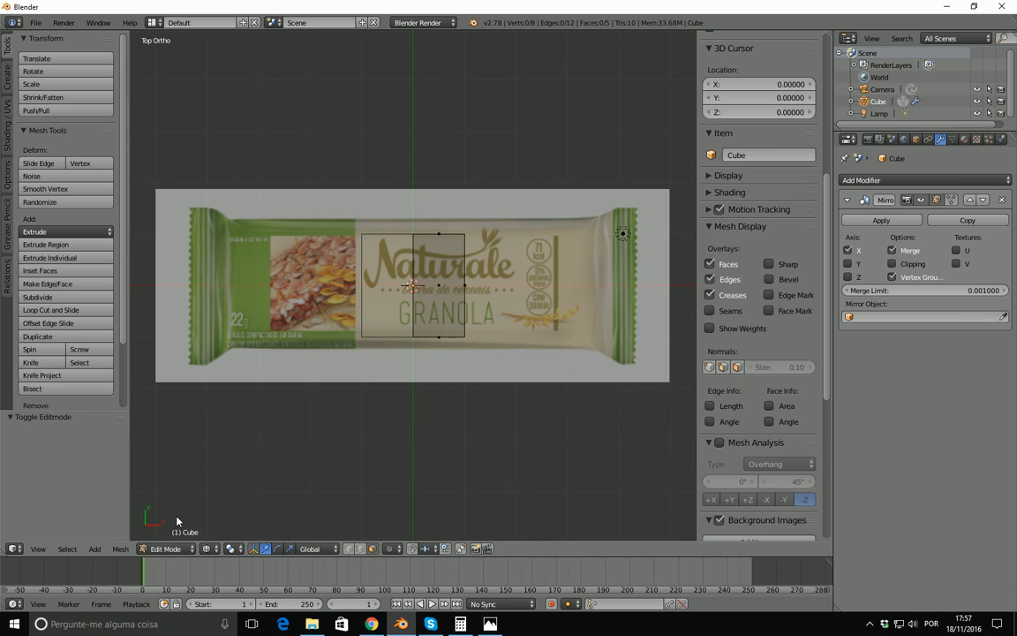
right_click(464, 287)
scroll(481, 295, up, 2)
drag(533, 291, 147, 299)
Move the two long side faces outward along Y to the wrapper body's edges, shifting the negative-Y face by about -0.22
right_click(539, 201)
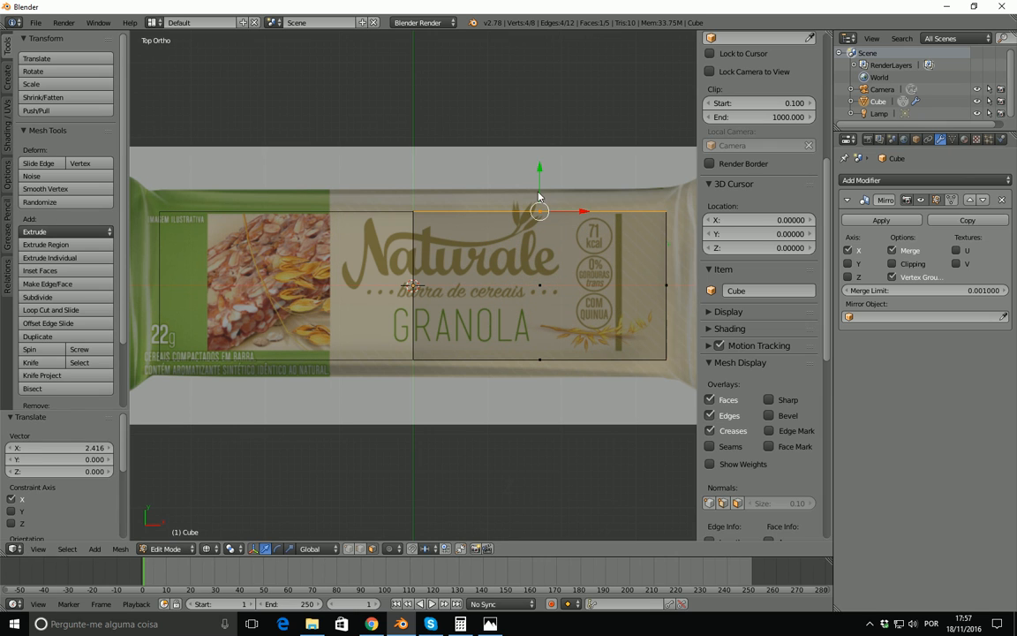
drag(539, 194, 539, 173)
right_click(541, 358)
drag(540, 328, 540, 345)
Select the whole mesh and flatten it by scaling to about 0.278 along Z
scroll(501, 347, down, 3)
middle_drag(481, 370, 474, 296)
scroll(478, 298, up, 2)
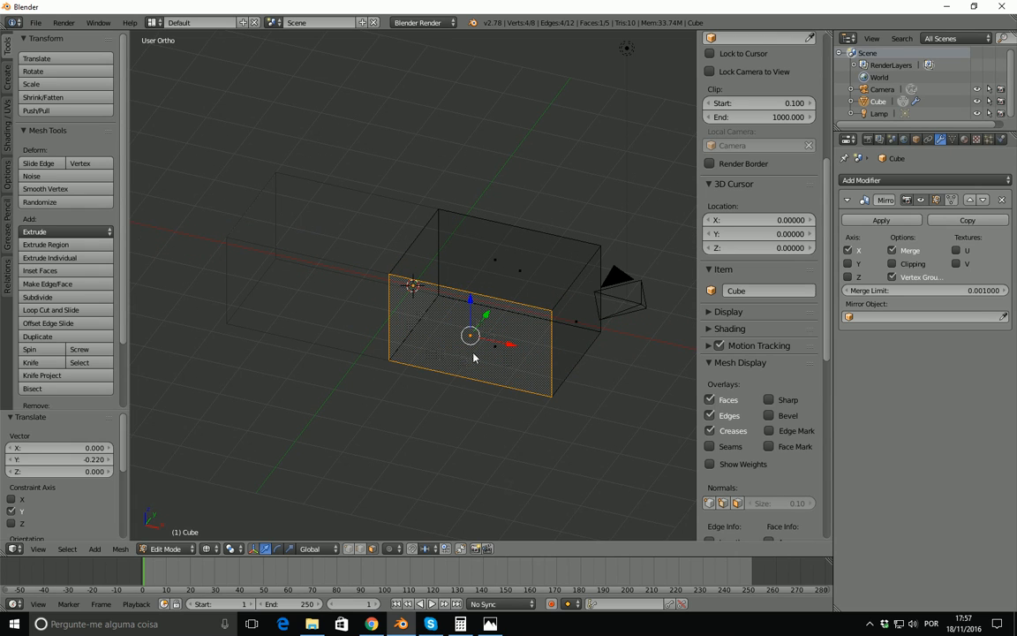
key(a)
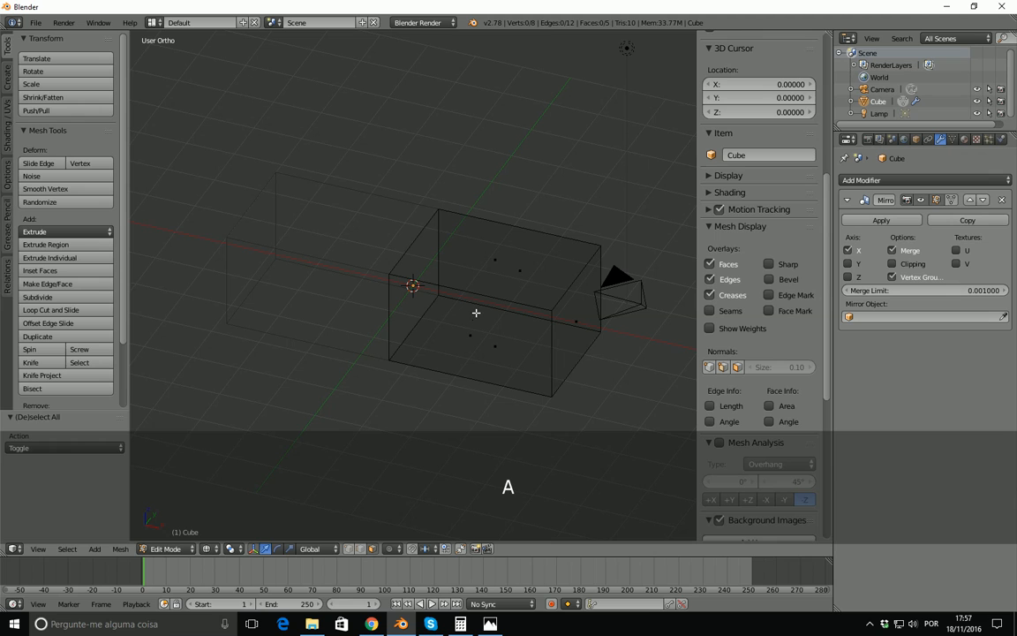
key(a)
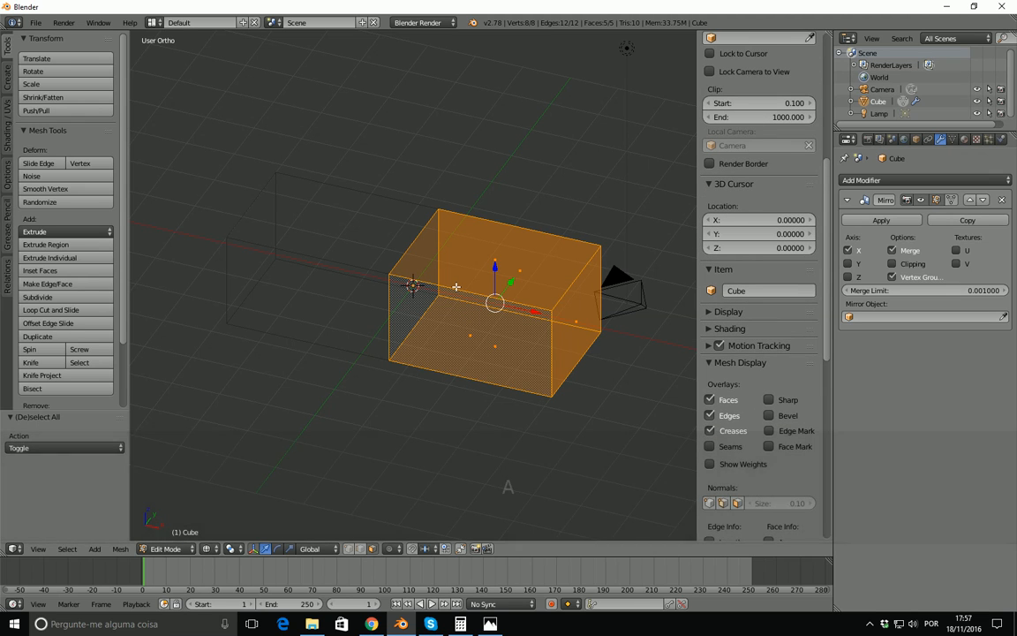
middle_drag(458, 287, 479, 307)
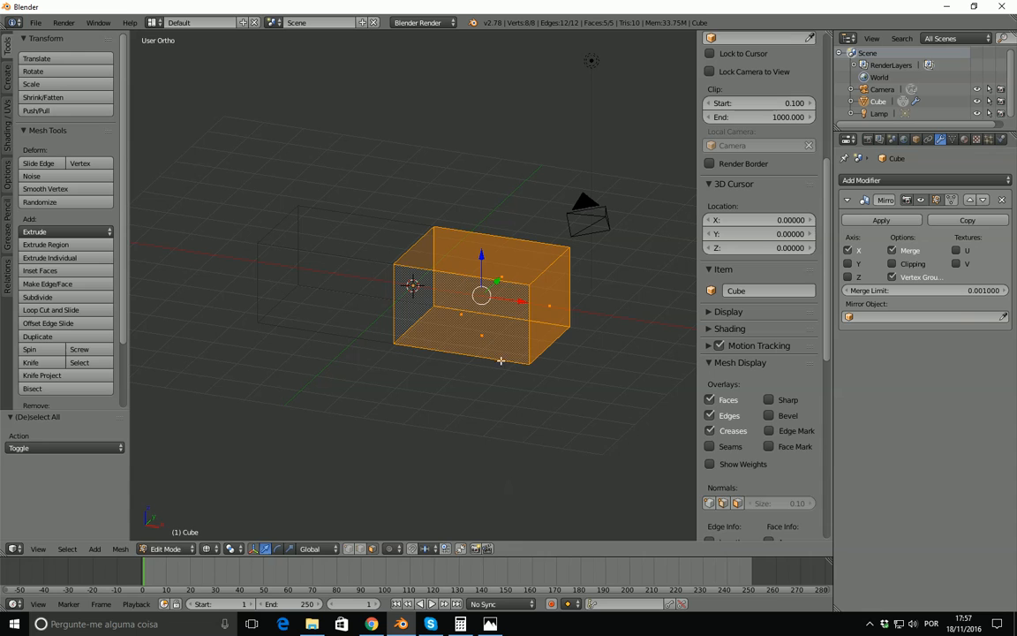
key(s)
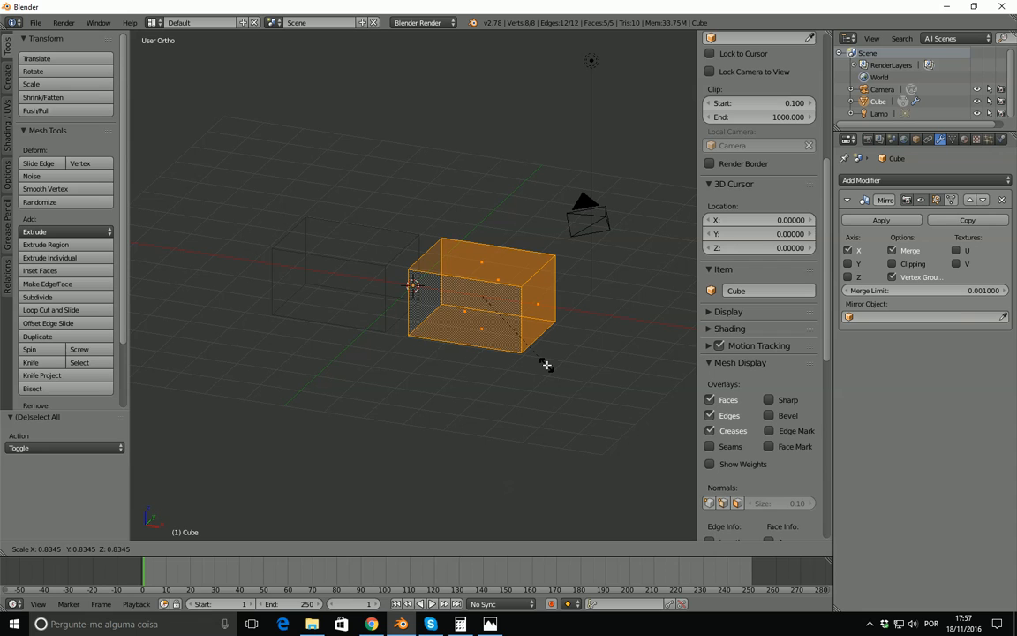
key(z)
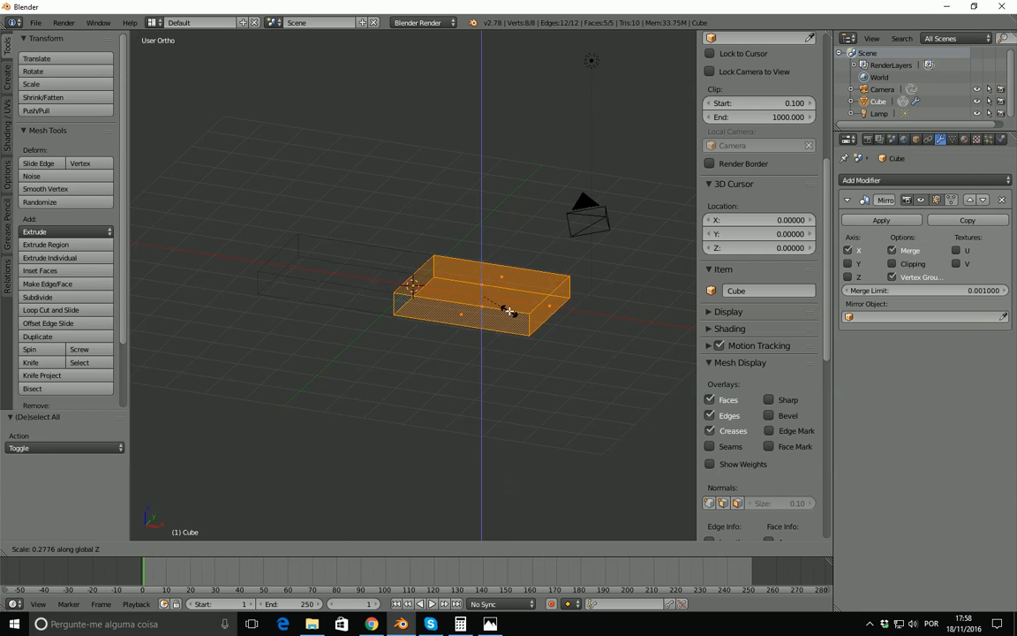
click(509, 311)
Extrude the outer end face about 0.49 outward to the start of the green crimped seal in the reference
right_click(538, 323)
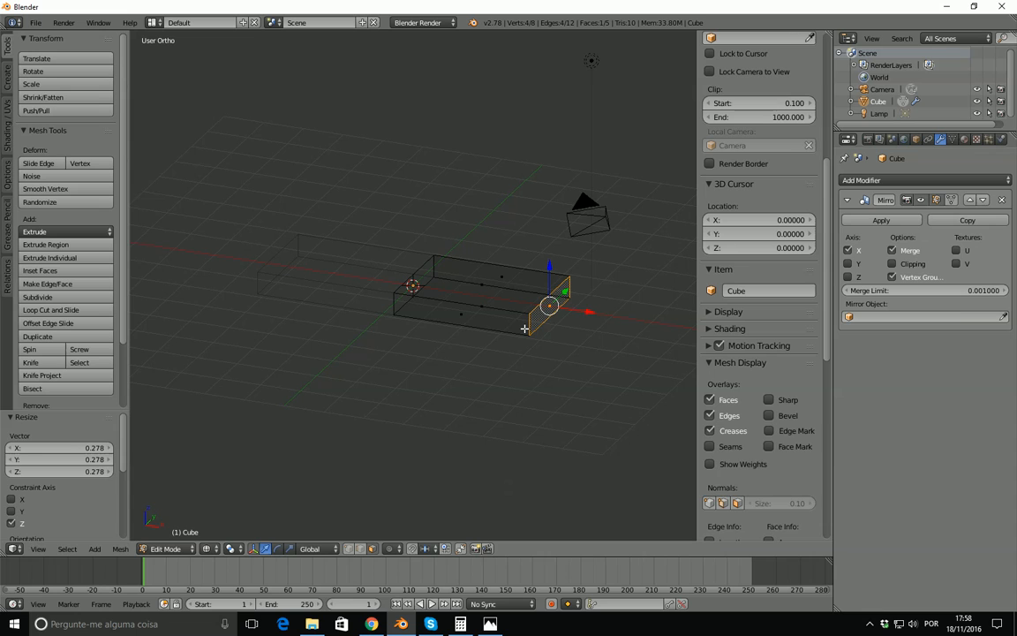
key(KP_7)
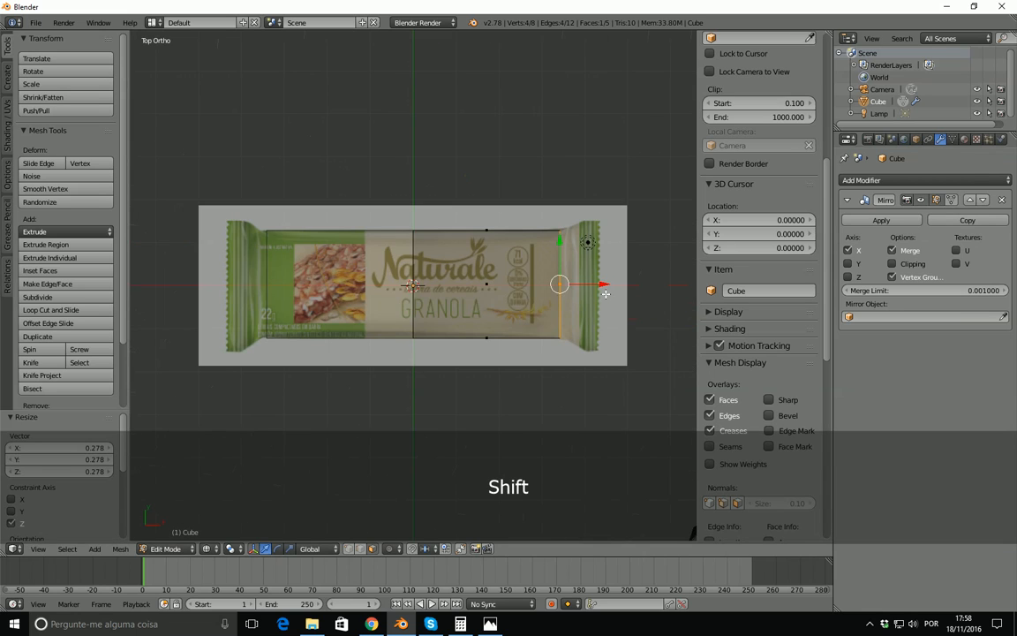
shift+middle_drag(613, 295, 480, 277)
scroll(480, 277, up, 2)
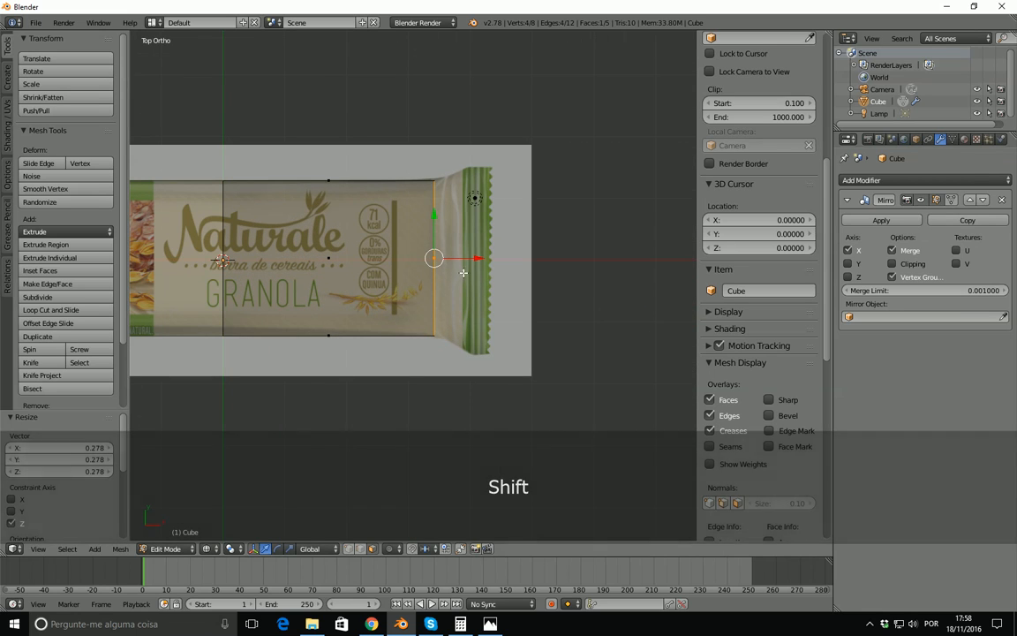
key(e)
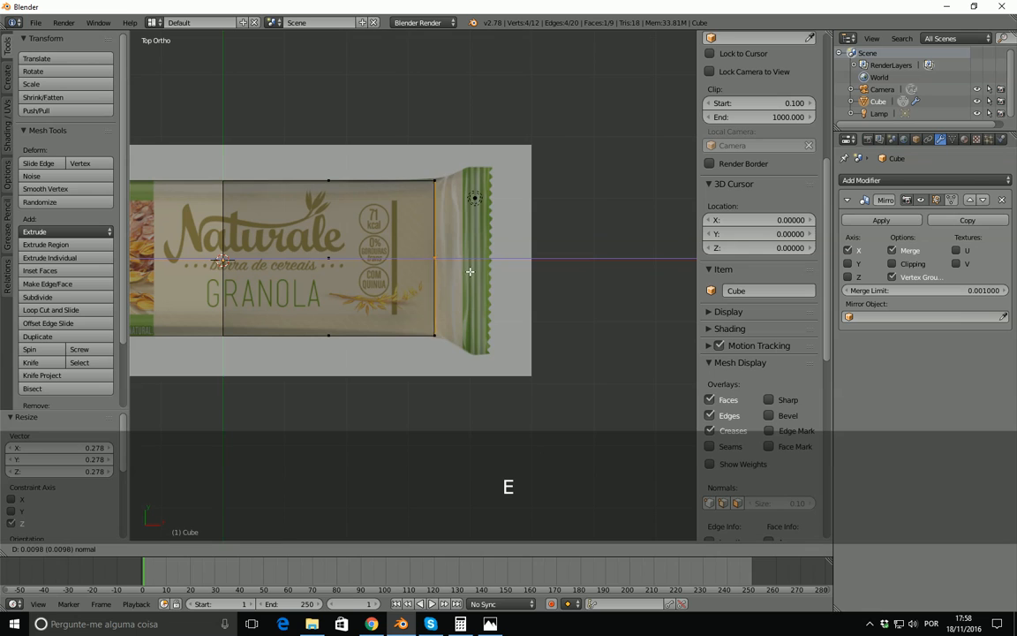
click(498, 272)
Flatten the extruded end face by scaling it along Z to about 0.12 and again to about 0.306
middle_drag(498, 272, 497, 251)
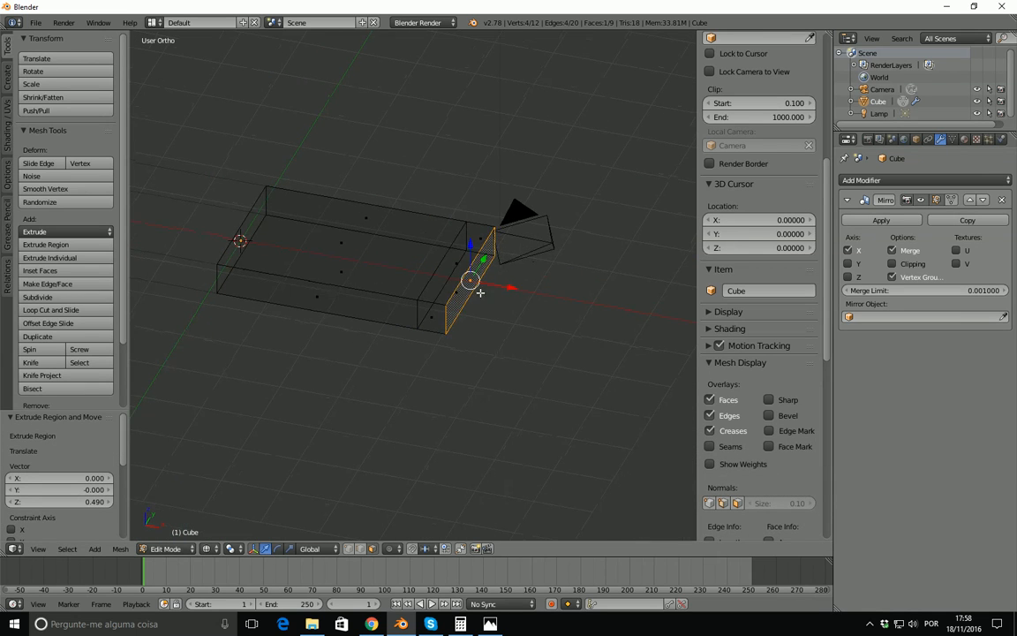
scroll(490, 271, up, 3)
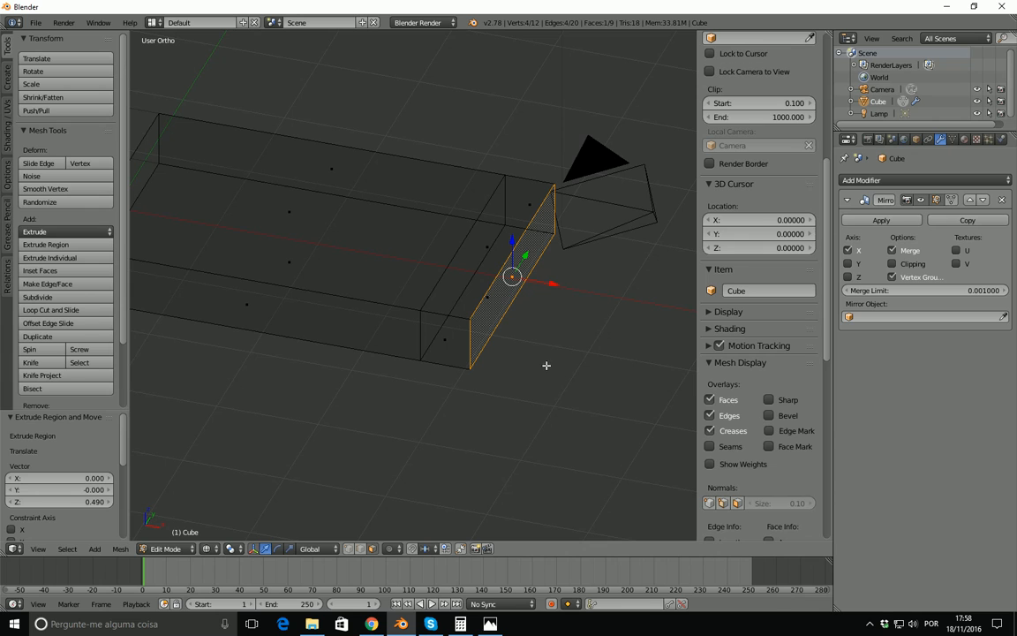
key(s)
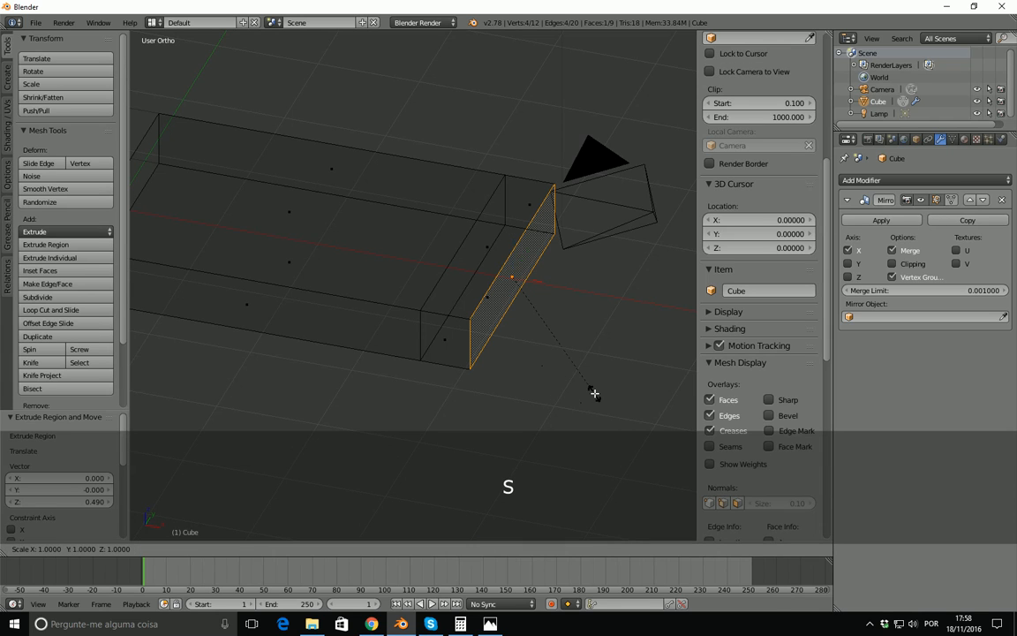
key(z)
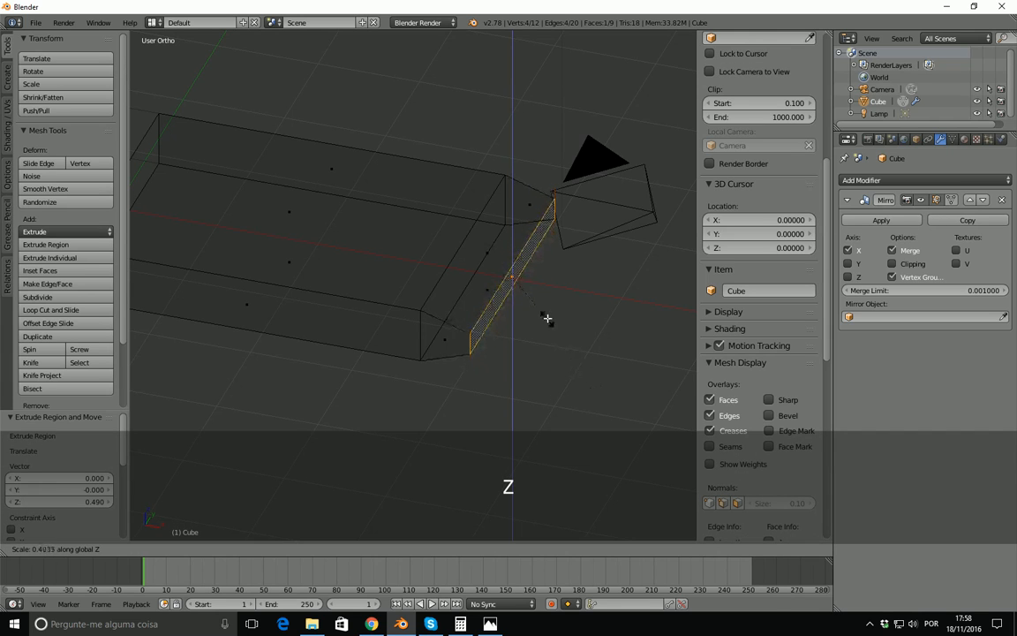
click(527, 286)
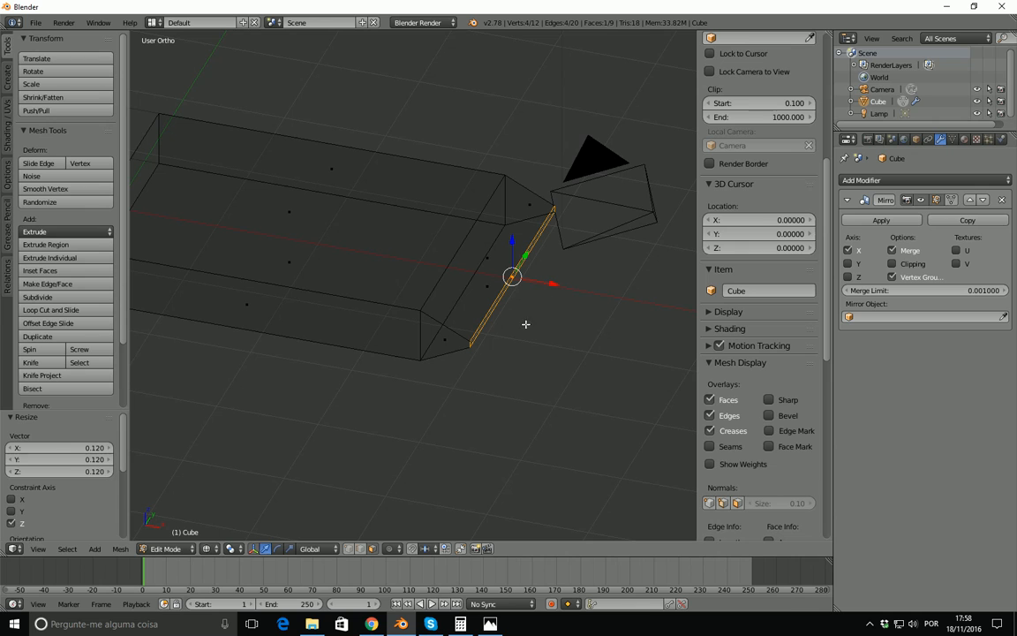
key(s)
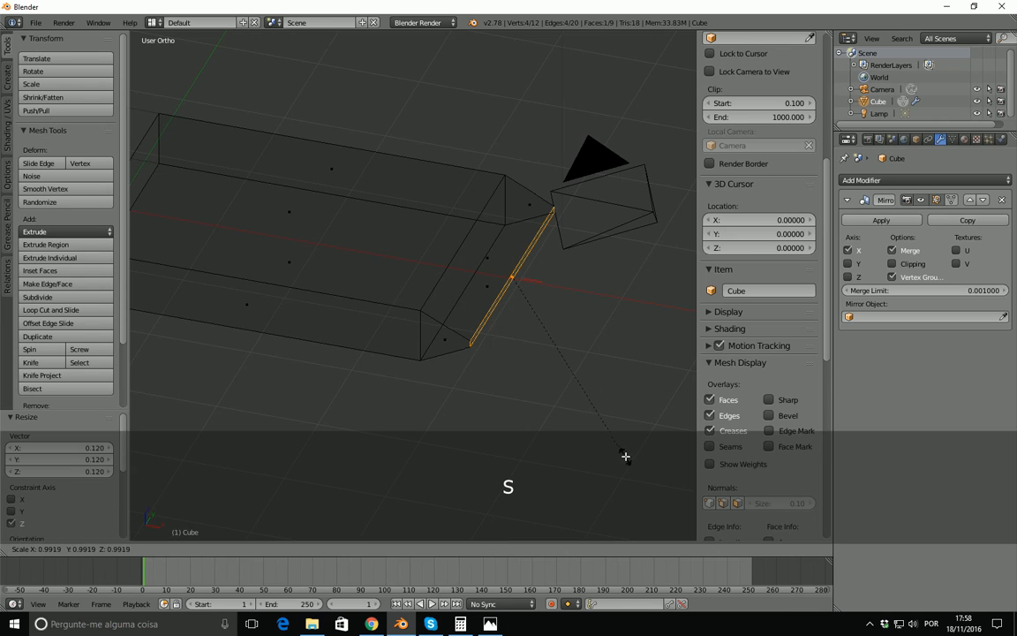
key(z)
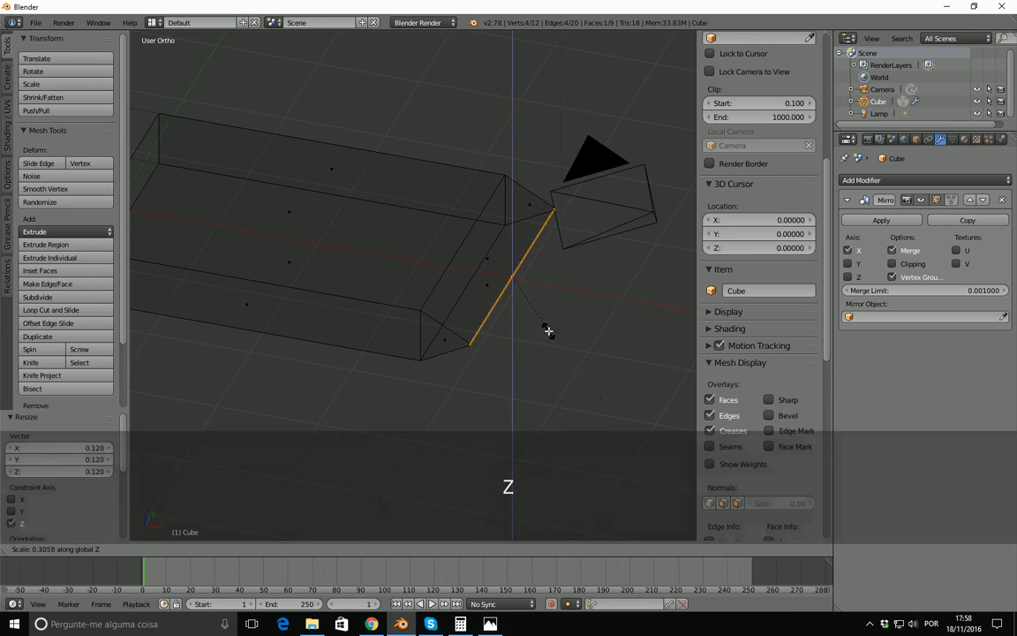
click(525, 331)
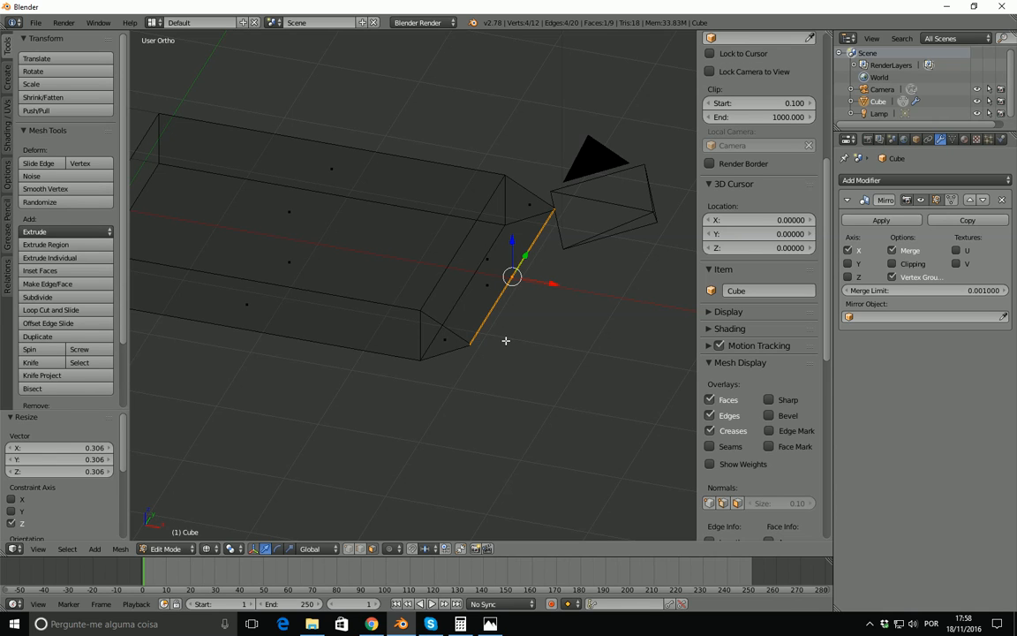
In top view, scale the flattened end face to about 1.186 along Y to match the width of the green seal
key(KP_7)
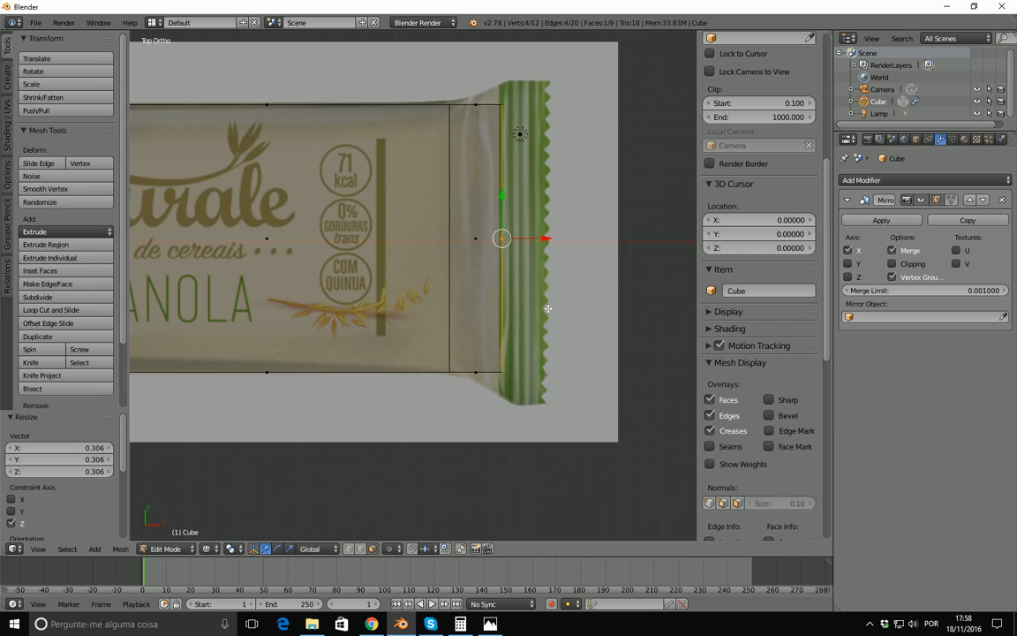
key(s)
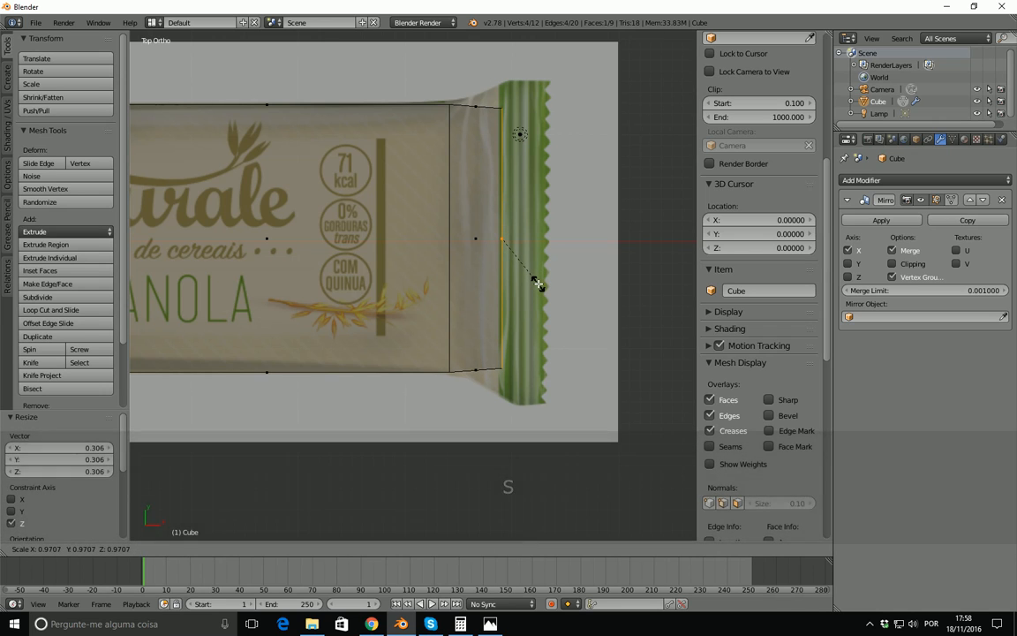
key(y)
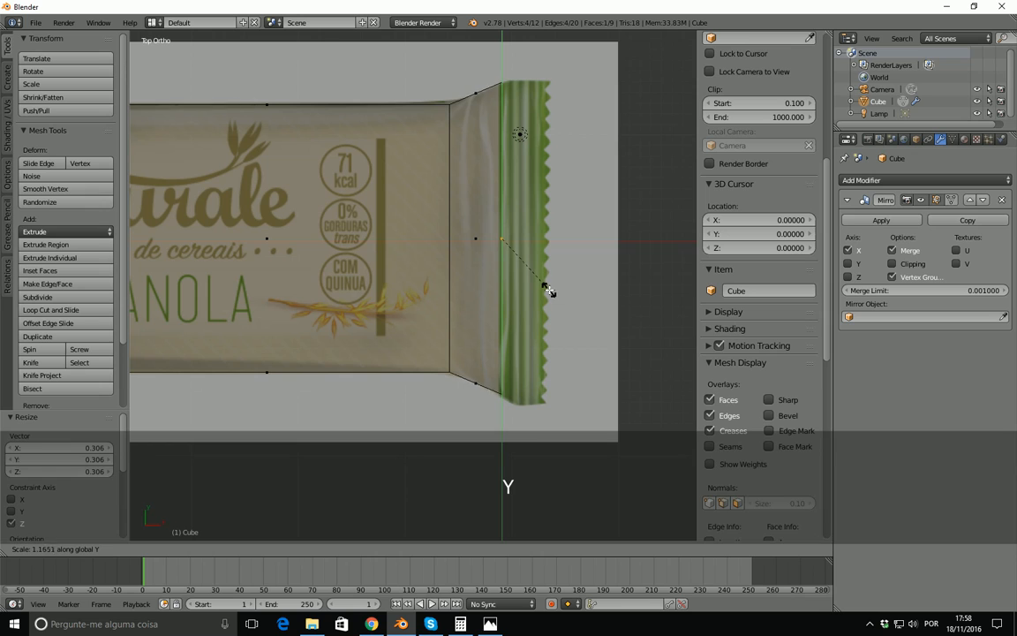
click(549, 291)
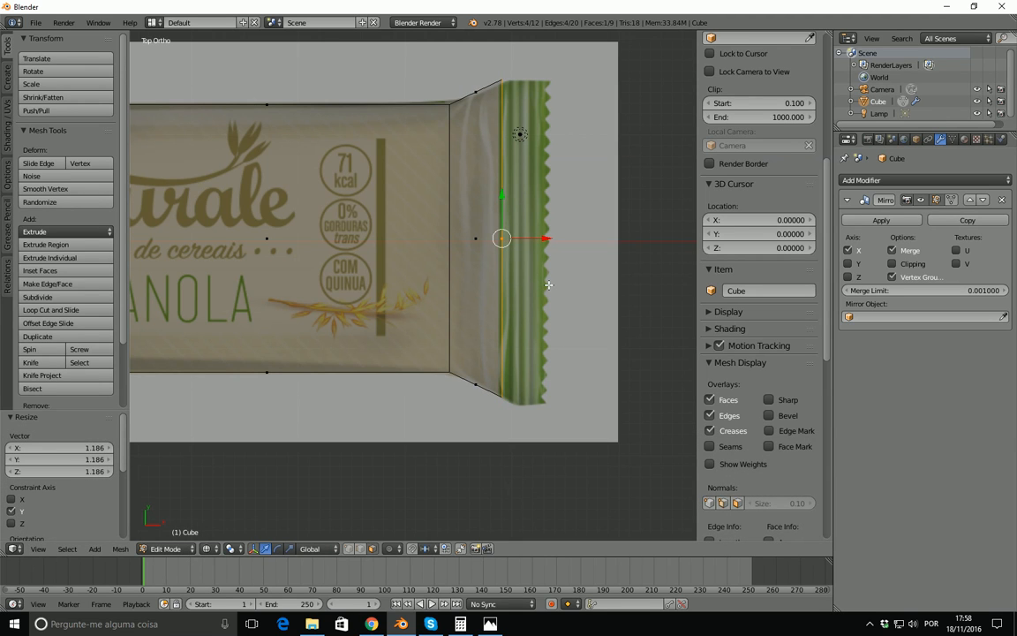
Extrude the outer end face about 0.48 outward to cover the green crimped seal in the reference
key(e)
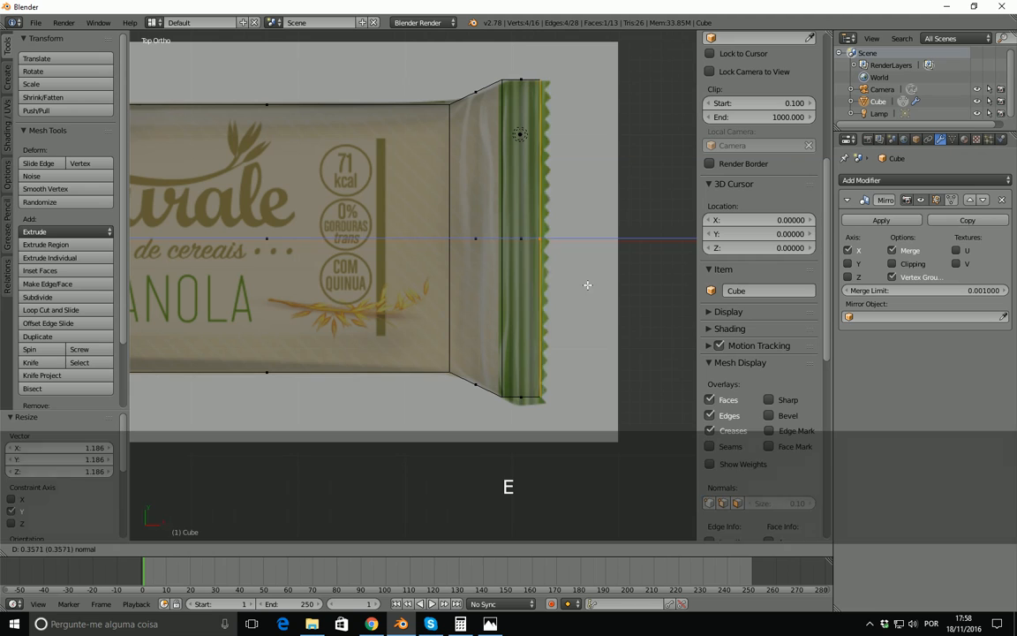
click(565, 208)
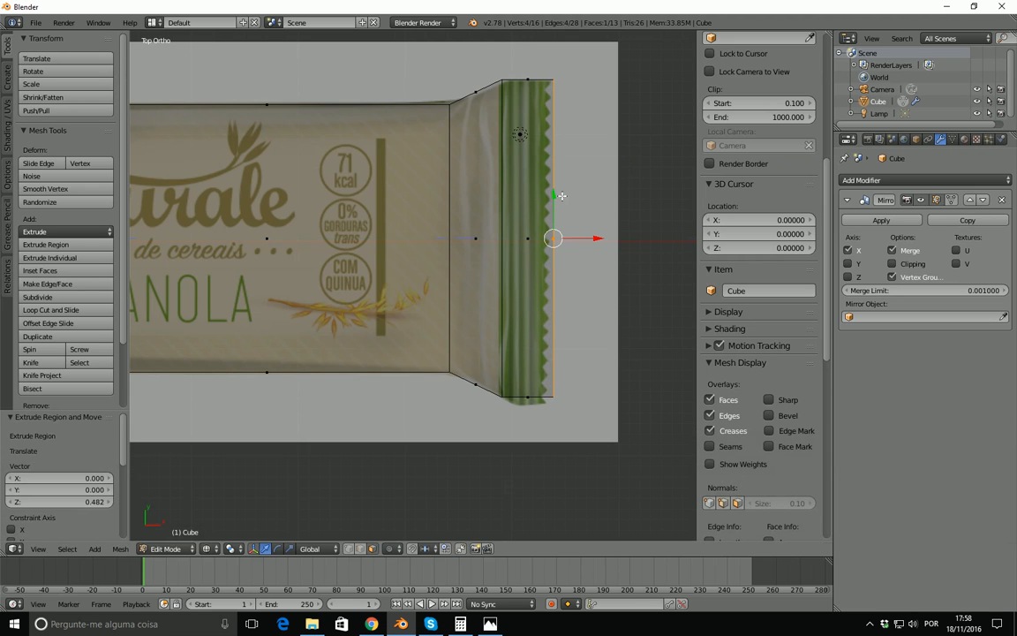
scroll(538, 290, down, 5)
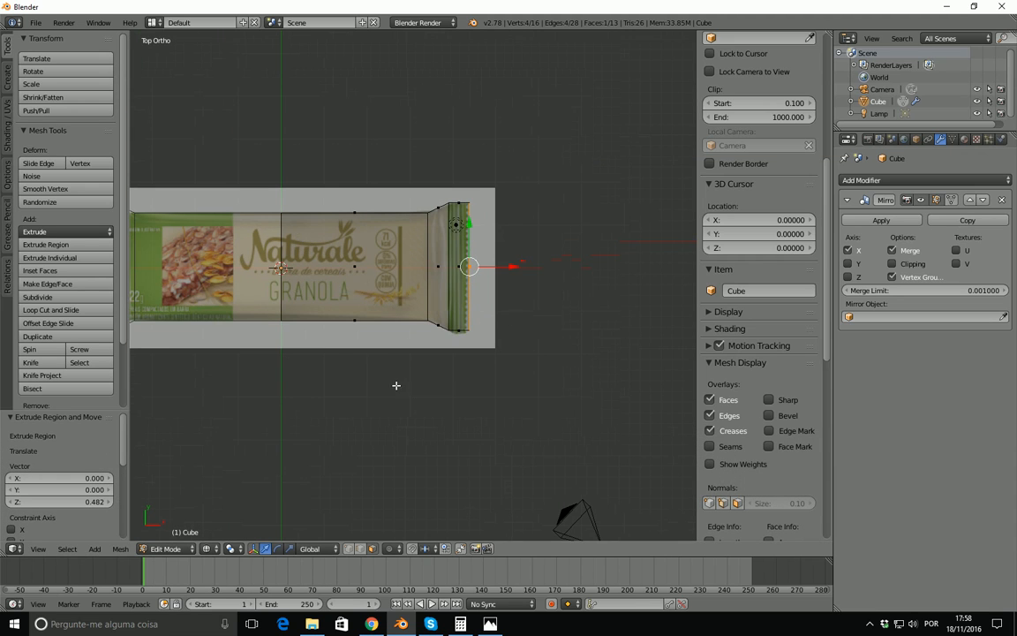
Switch to Object Mode with solid shading and inspect the mirrored wrapper shape from several angles
click(165, 546)
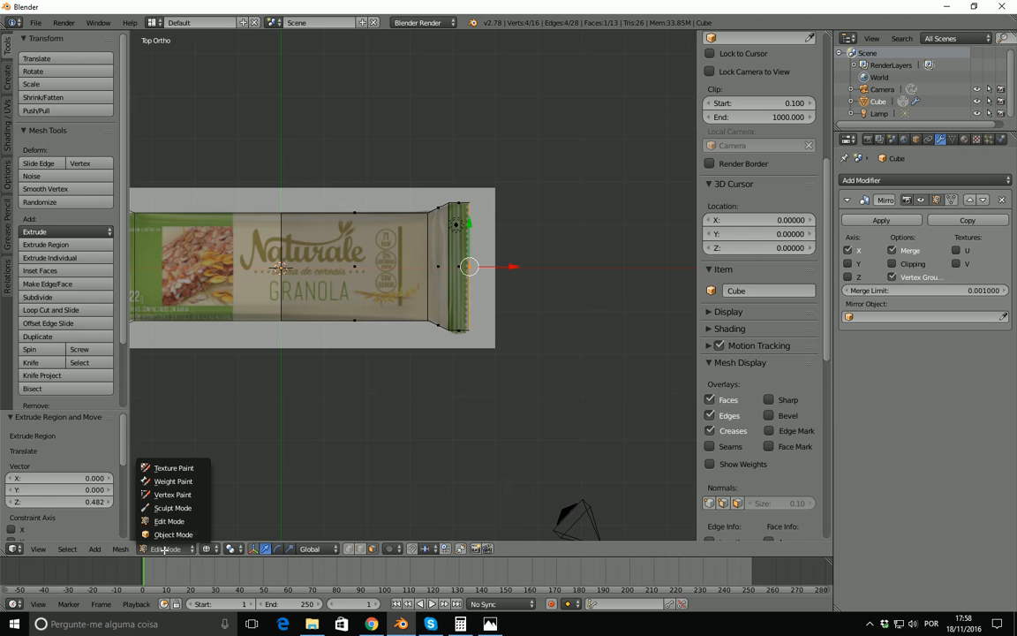
click(173, 534)
mouse_move(374, 402)
middle_down()
mouse_move(349, 420)
mouse_move(338, 359)
mouse_move(321, 365)
mouse_move(402, 315)
mouse_move(393, 310)
mouse_move(442, 320)
mouse_move(436, 283)
mouse_move(417, 320)
mouse_move(429, 297)
mouse_move(413, 321)
mouse_move(409, 305)
mouse_move(423, 315)
middle_up()
key(z)
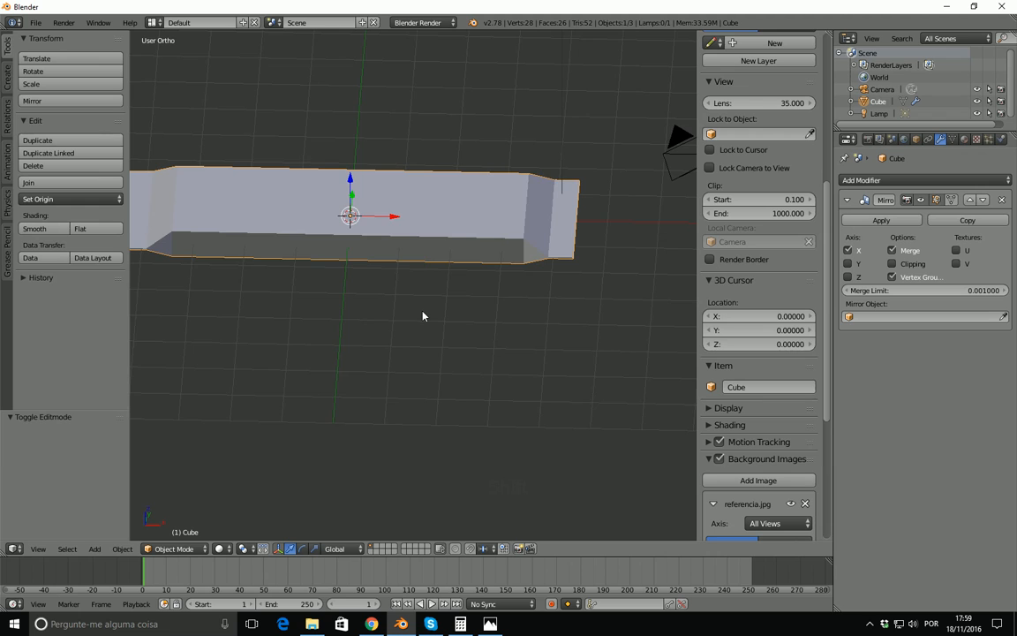
middle_drag(456, 310, 429, 311)
scroll(430, 314, up, 3)
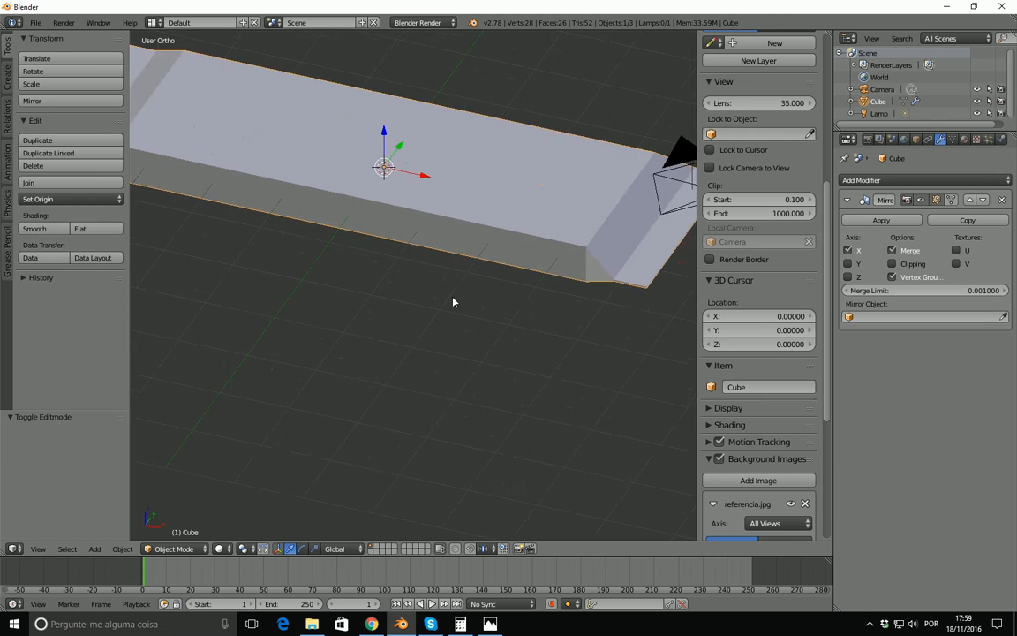
scroll(455, 301, down, 2)
middle_drag(456, 292, 485, 305)
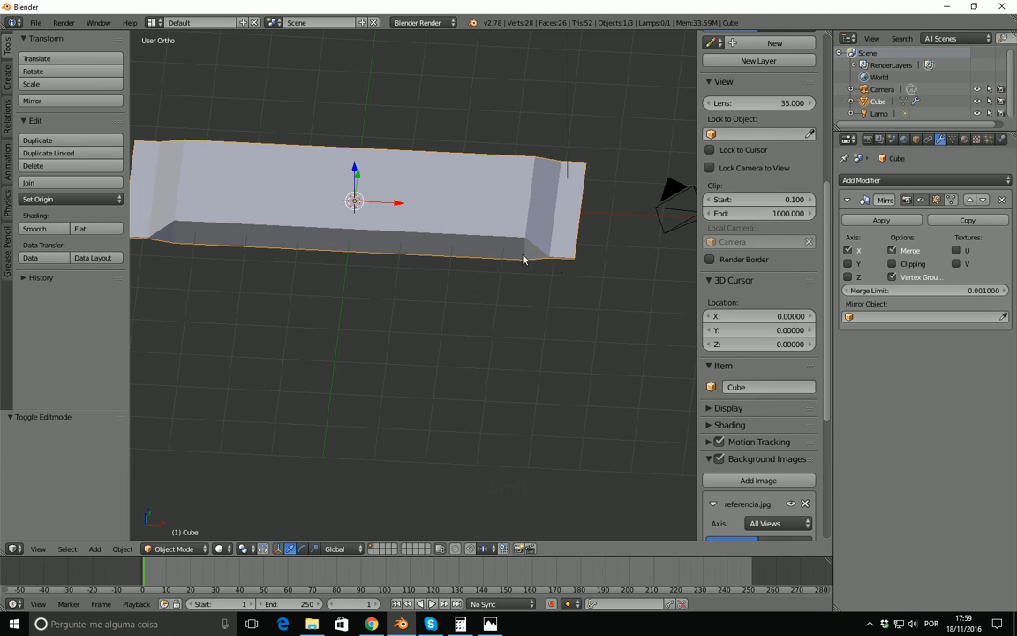
Add a Subdivision Surface modifier to the wrapper with 3 subdivisions for both view and render
click(882, 180)
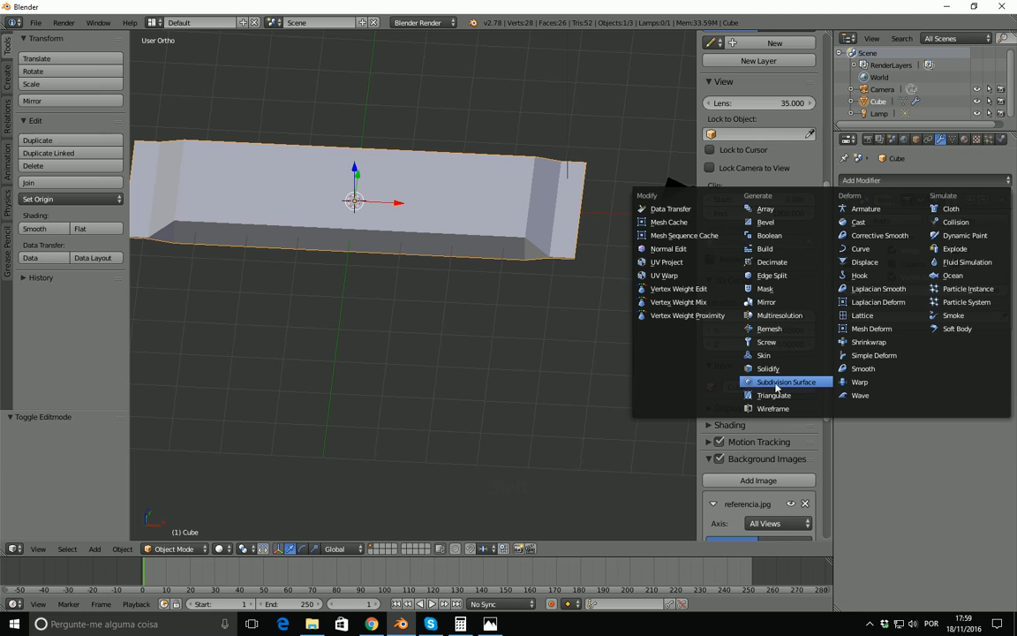
click(809, 383)
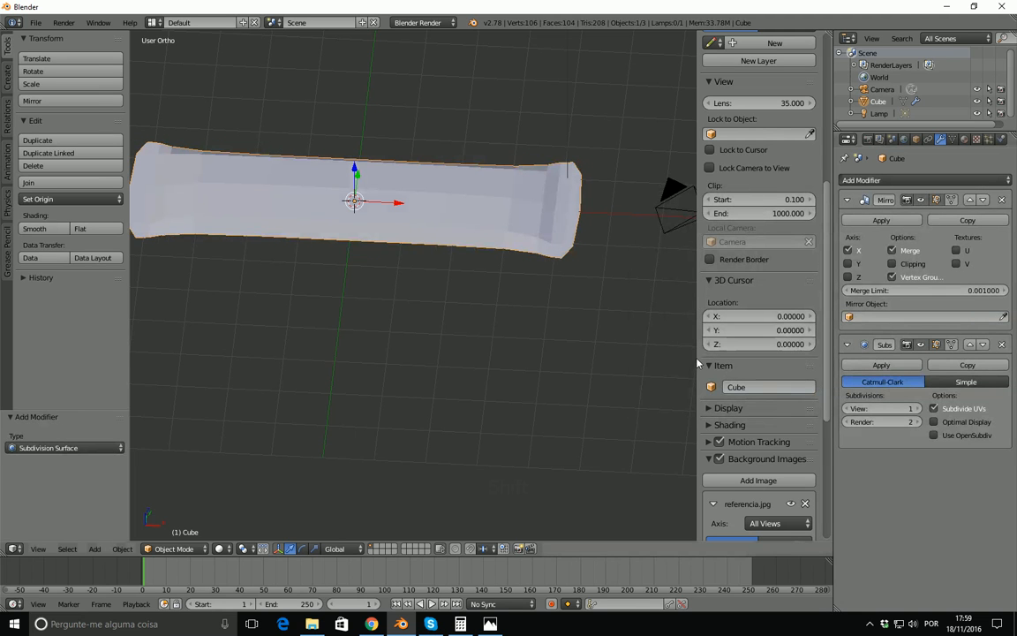
click(917, 409)
click(917, 409)
click(918, 422)
middle_drag(612, 345, 565, 227)
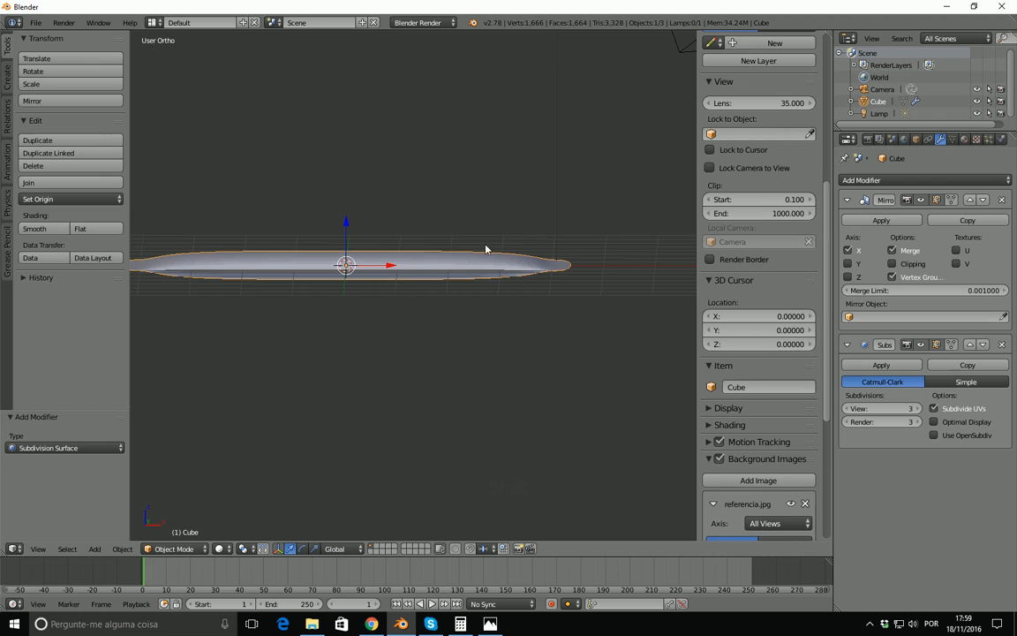
middle_drag(406, 255, 528, 262)
In Edit Mode, add a crosswise loop cut near the middle of the half body
key(Tab)
scroll(529, 261, up, 3)
shift+middle_drag(571, 233, 424, 309)
right_click(419, 282)
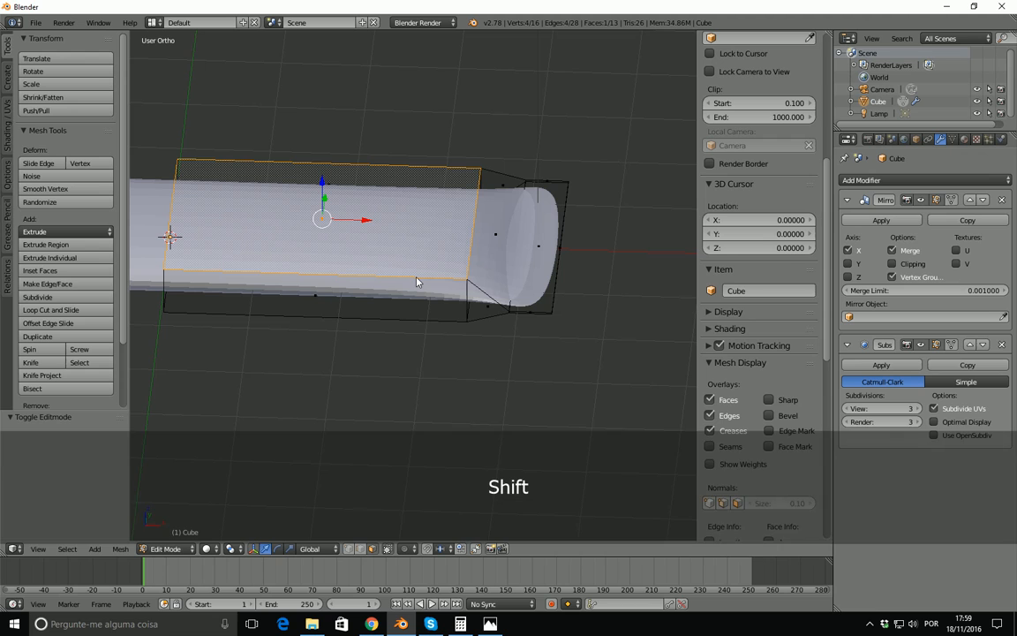
key(ctrl)
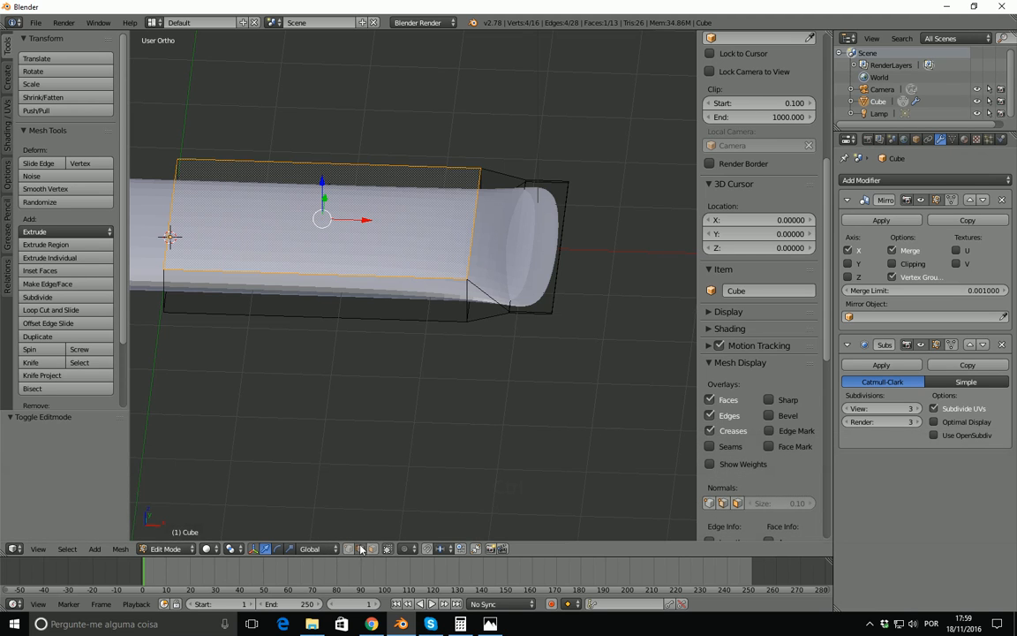
right_click(406, 276)
key(ctrl)
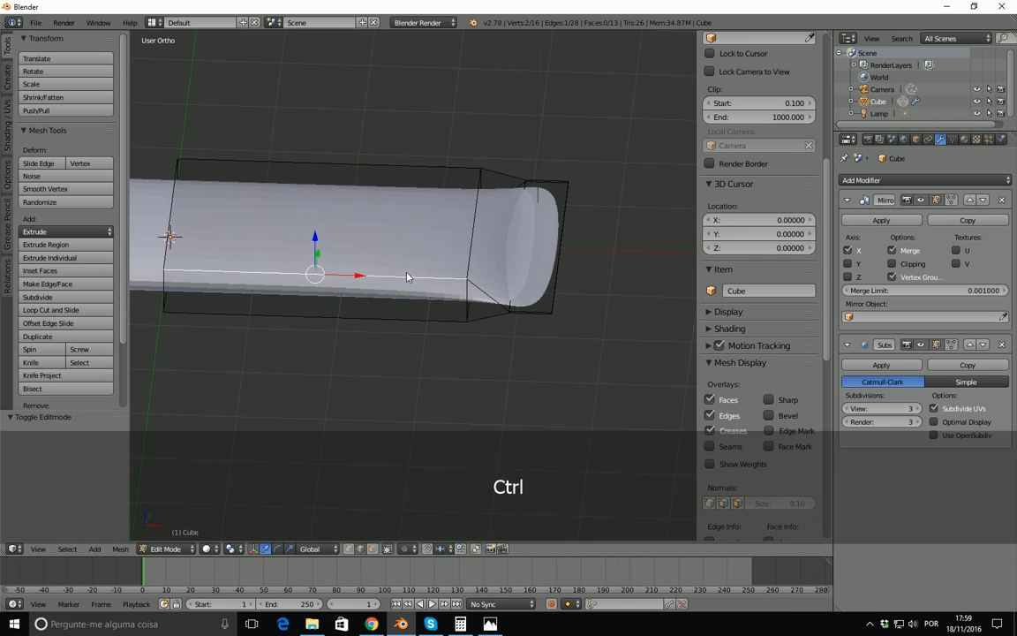
key(ctrl+r)
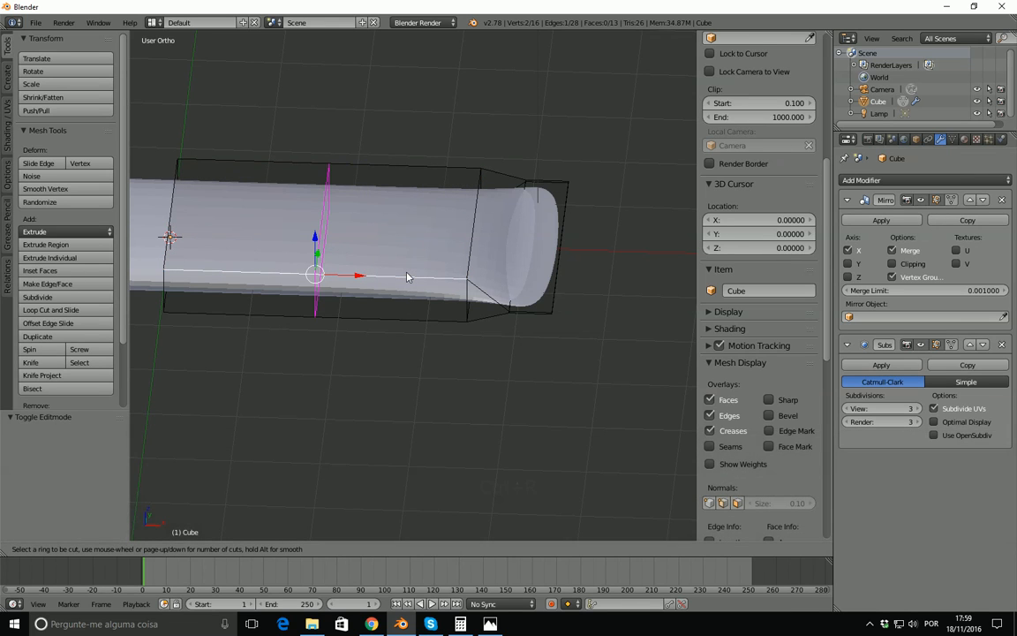
click(407, 277)
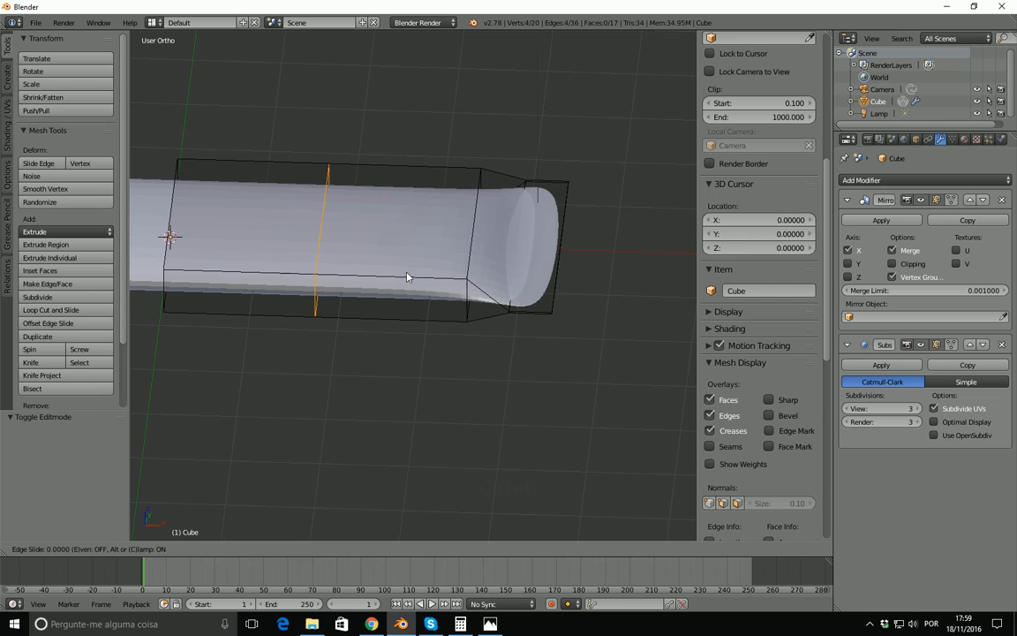
click(409, 209)
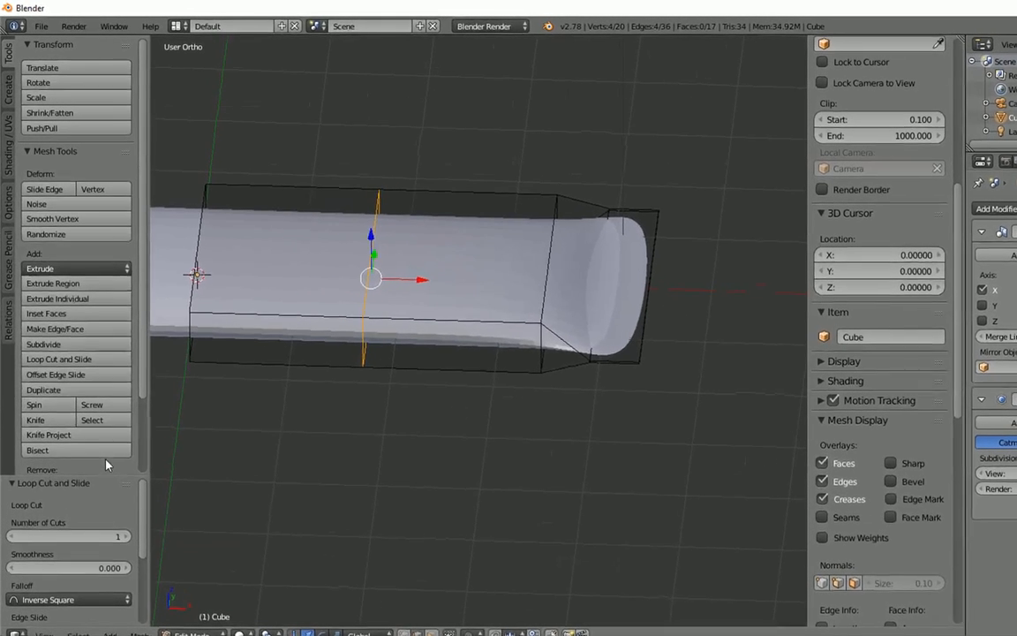
Set the crosswise loop cut on the body to 4 cuts
drag(104, 477, 104, 412)
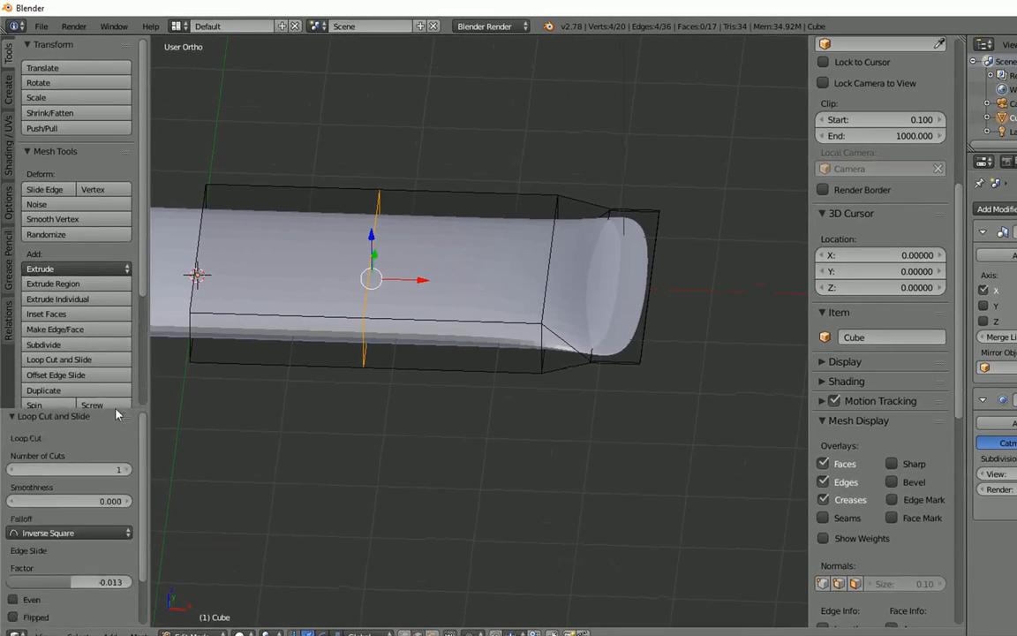
click(129, 469)
click(128, 470)
click(129, 470)
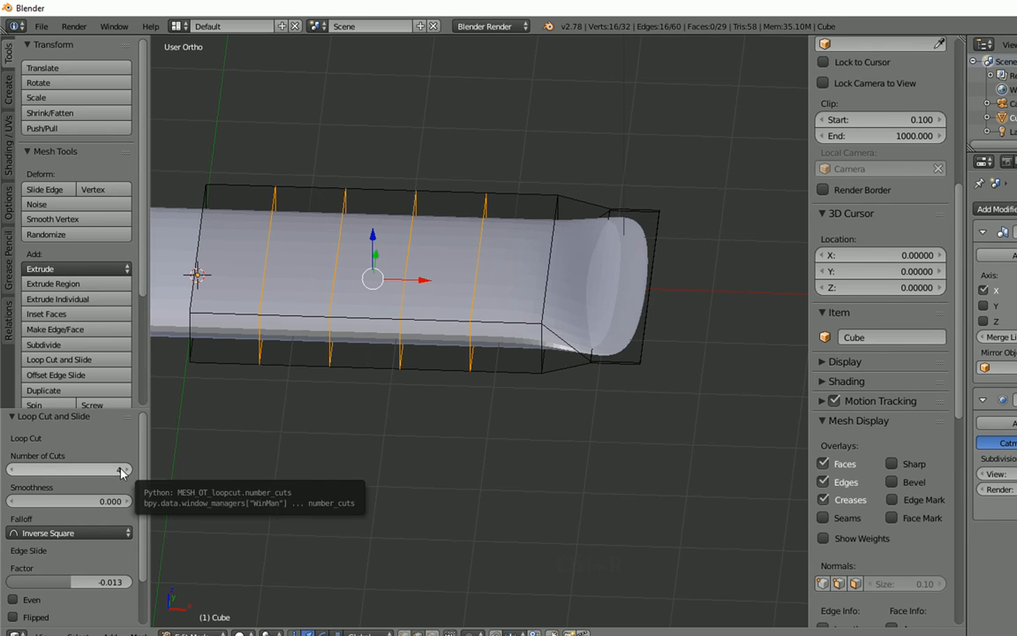
Add 3 evenly spaced lengthwise loop cuts across the wrapper's width, without sliding them
right_click(548, 294)
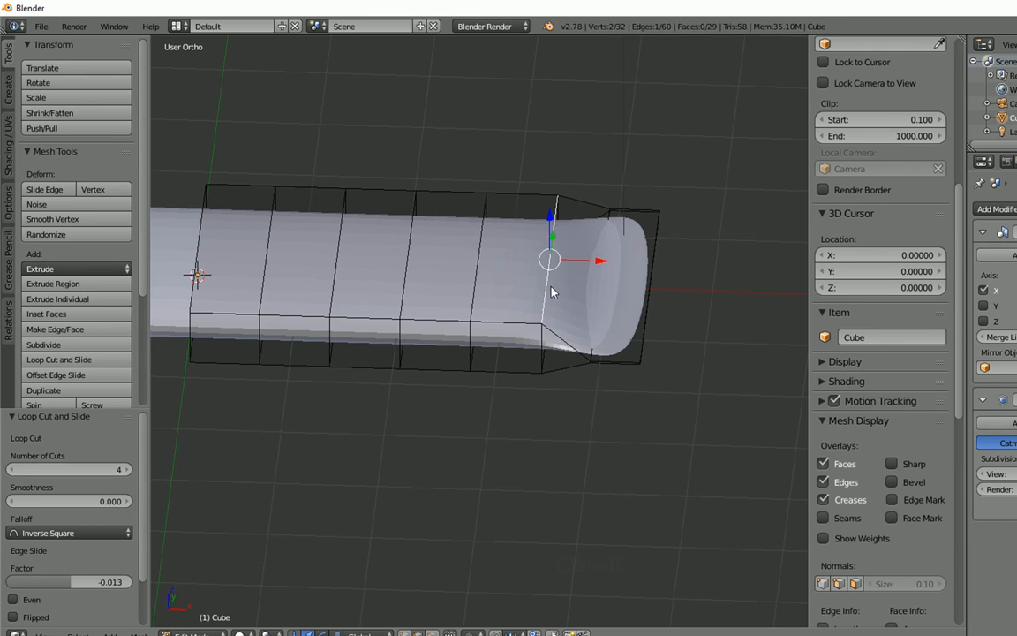
key(ctrl+r)
click(551, 292)
right_click(551, 292)
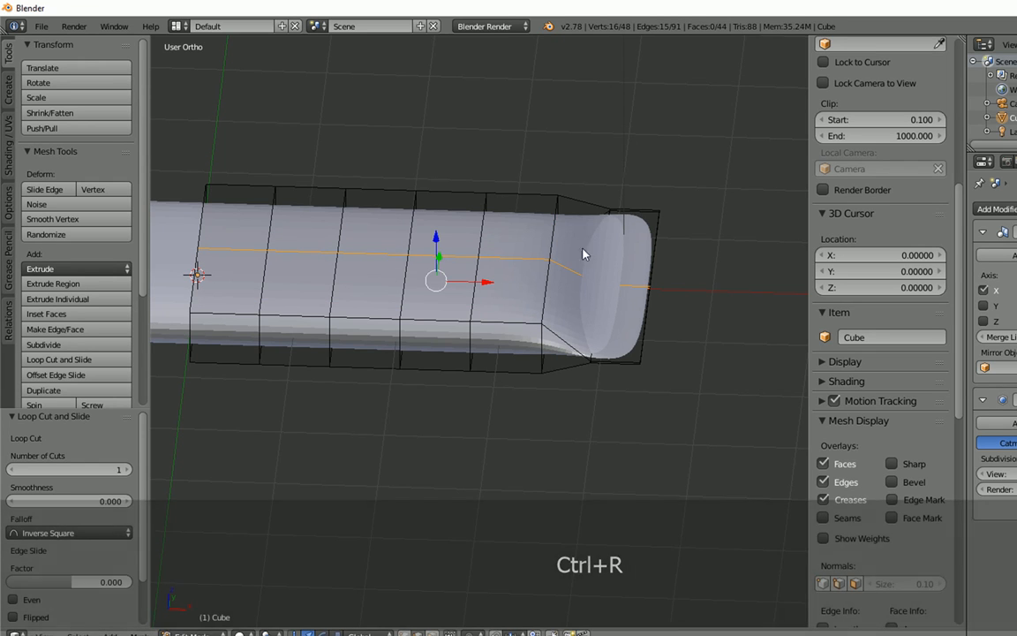
click(128, 469)
click(128, 469)
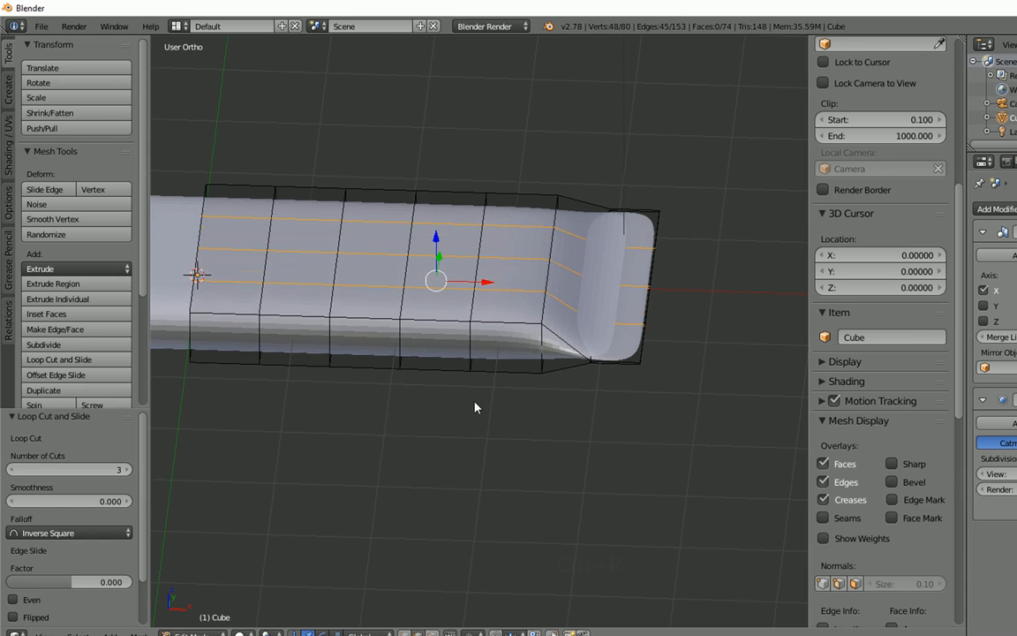
Add one centred lengthwise loop cut around the wrapper's side walls, halfway up its thickness
middle_drag(486, 386, 444, 322)
right_click(471, 366)
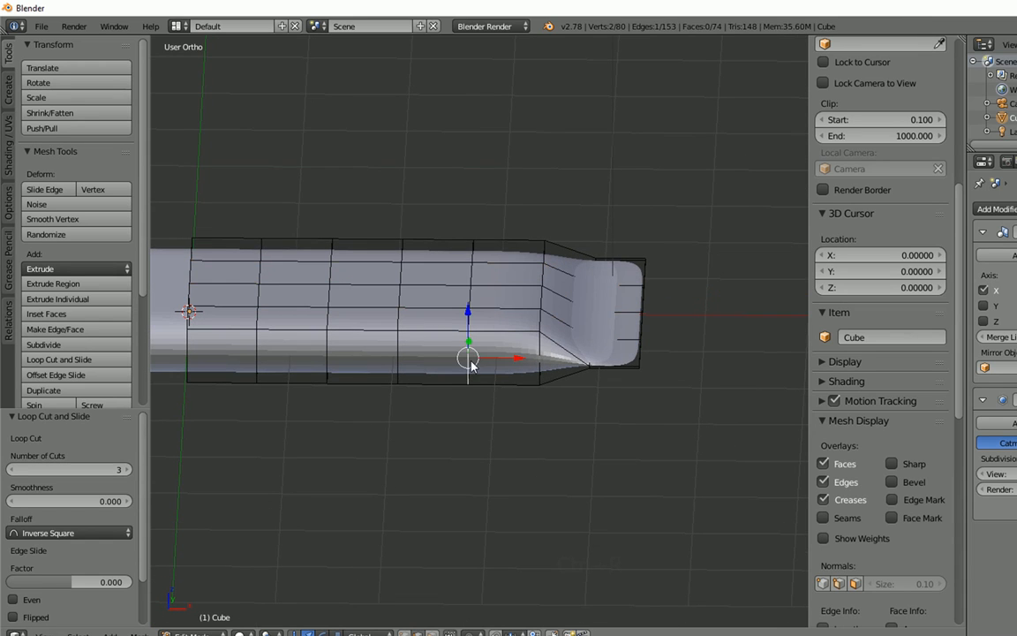
key(ctrl+r)
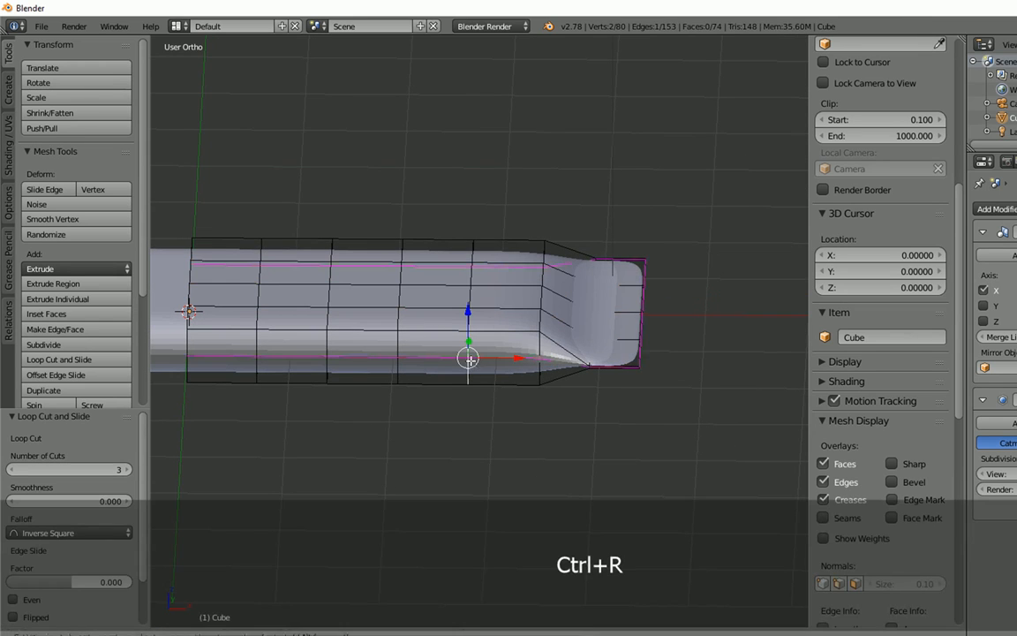
click(469, 358)
right_click(468, 358)
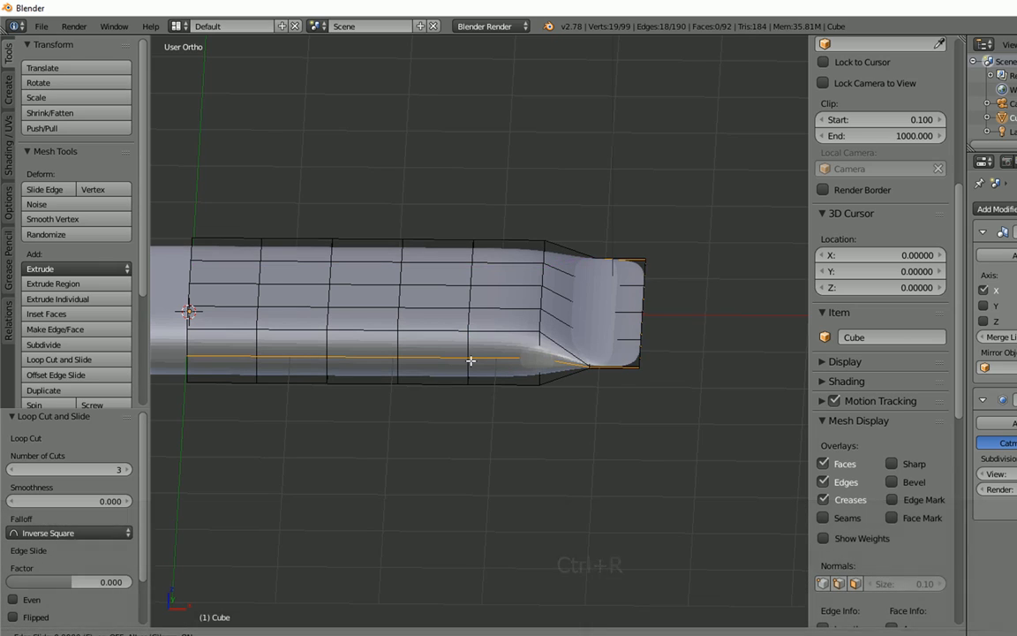
middle_drag(471, 360, 646, 356)
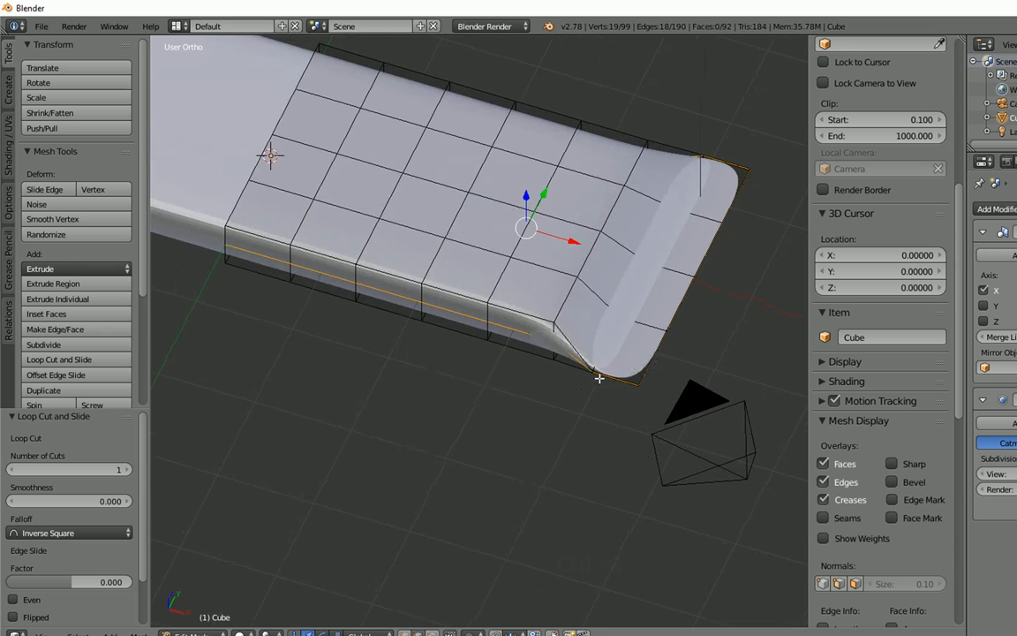
Add a crosswise loop cut on the body slid by about 0.807 toward the edge where the taper begins
middle_drag(564, 380, 529, 397)
scroll(568, 374, up, 3)
right_click(468, 362)
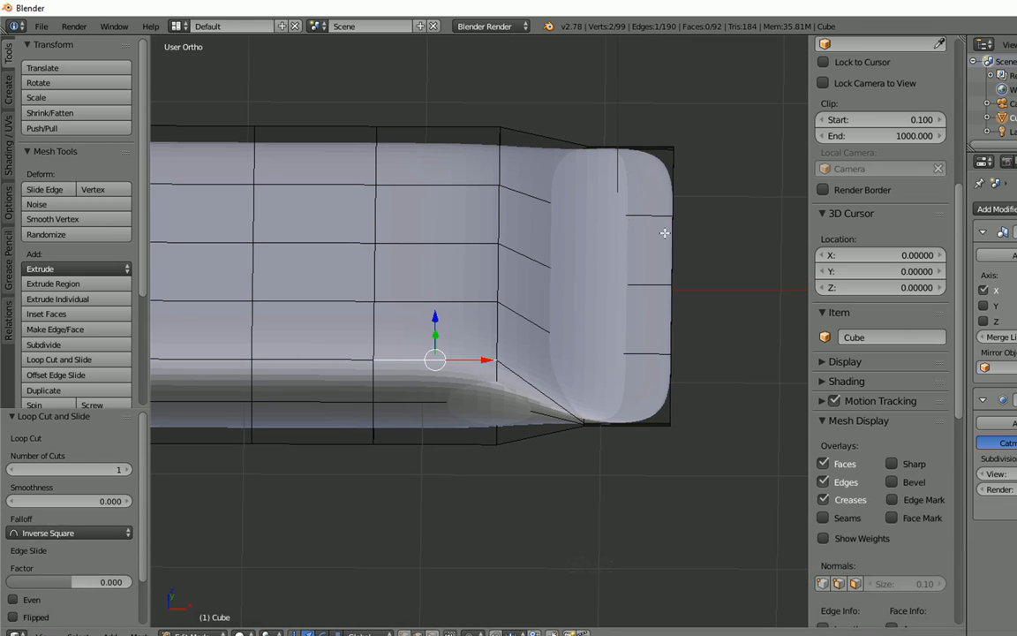
key(ctrl+r)
click(438, 357)
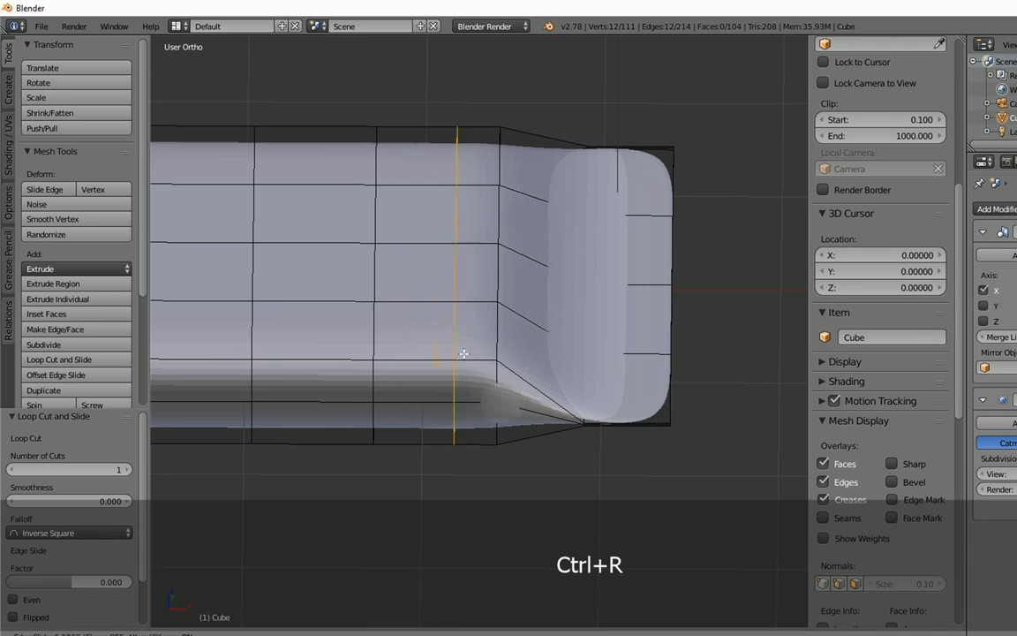
click(490, 353)
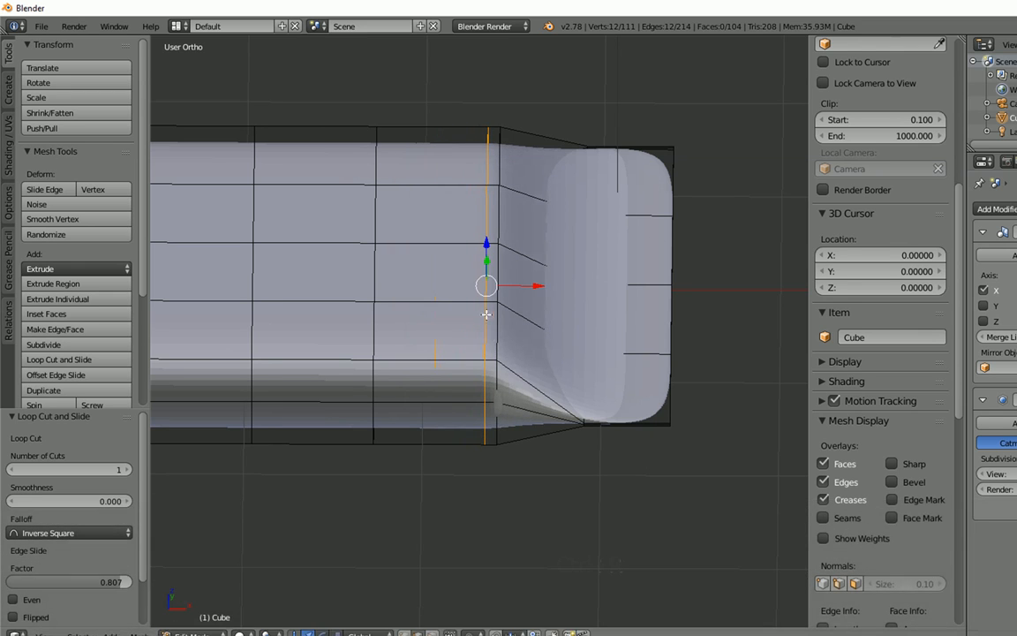
Add two crosswise loop cuts on the sealed end, slid by about 0.902 to its inner edge and -0.896 to its outer edge
key(ctrl+r)
click(622, 425)
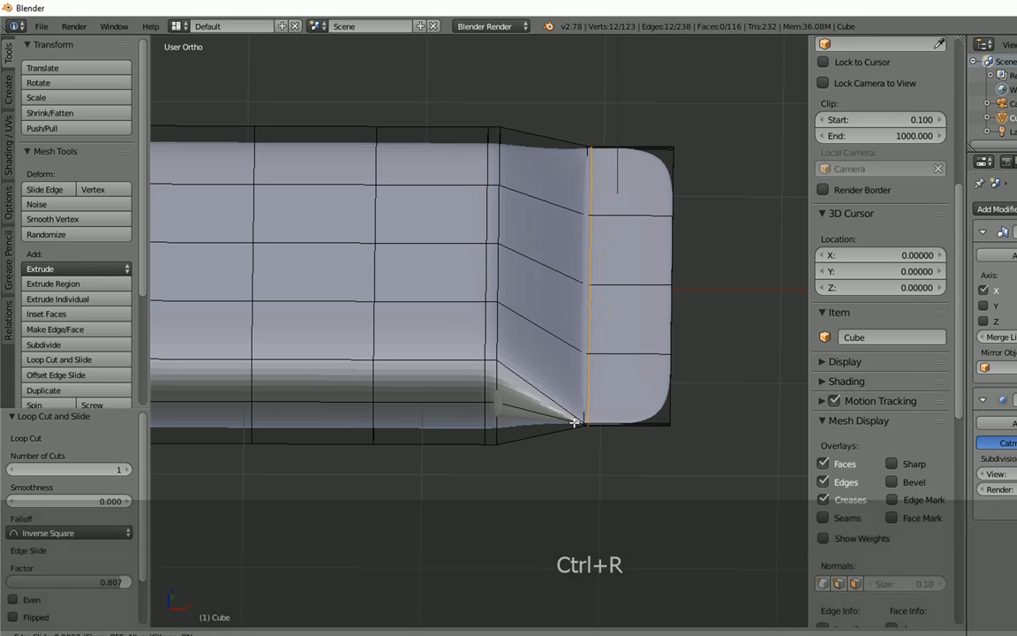
click(590, 423)
key(ctrl+r)
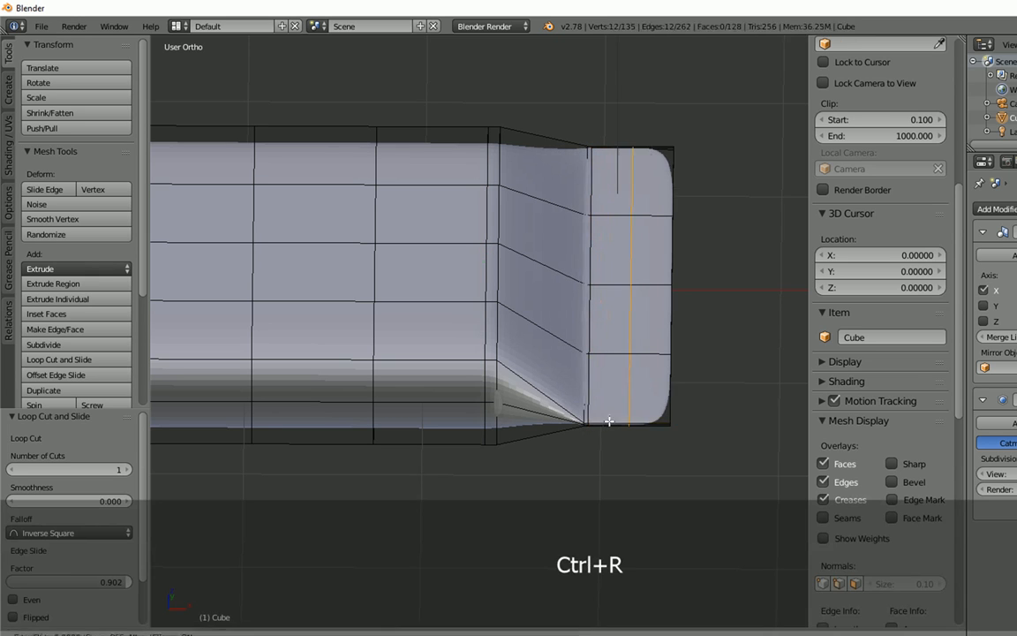
click(627, 422)
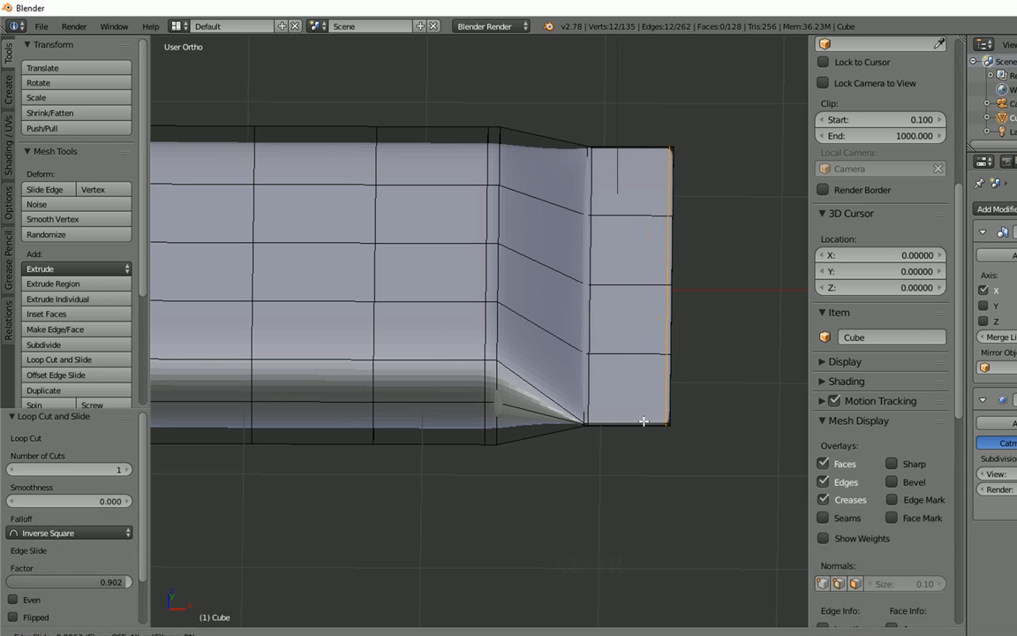
click(642, 421)
Add a lengthwise loop cut close to each long edge of the wrapper's top, sliding the first by about -0.346
scroll(649, 362, down, 2)
middle_drag(649, 362, 503, 312)
right_click(550, 351)
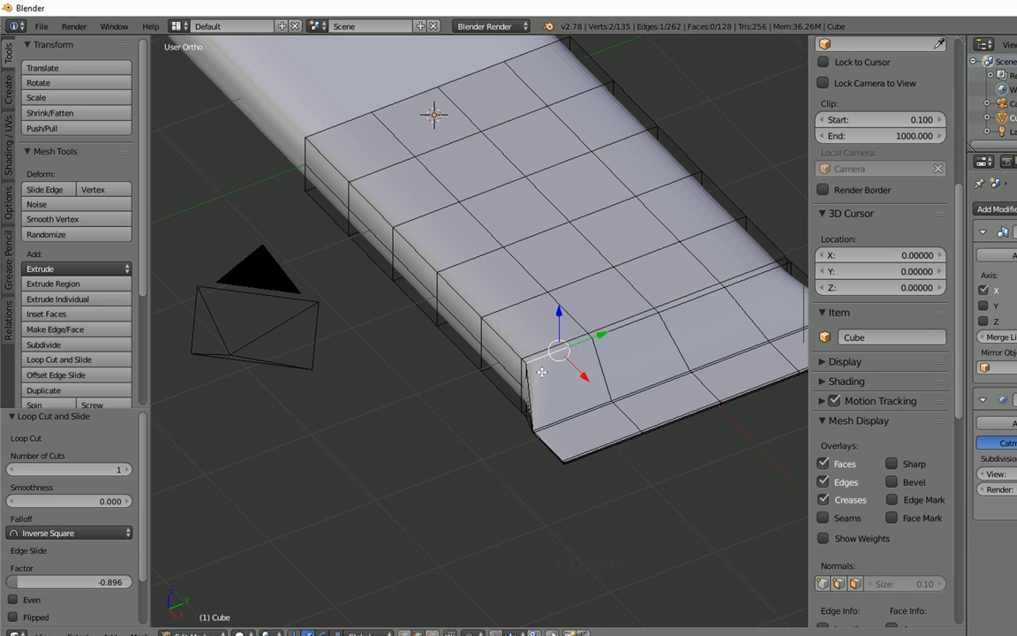
key(ctrl+r)
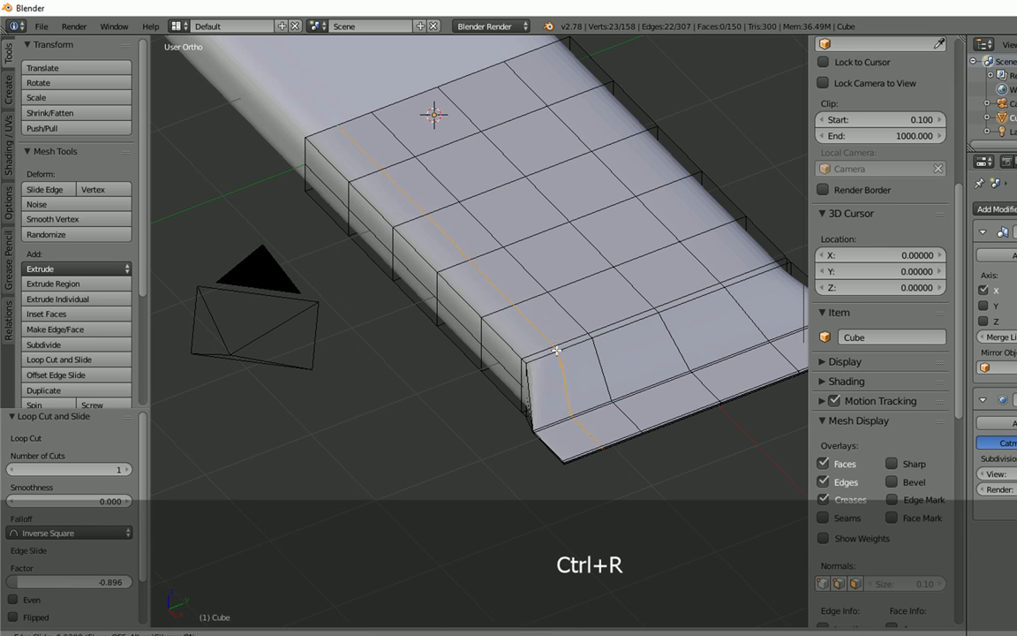
click(544, 353)
click(548, 354)
right_click(749, 270)
key(ctrl+r)
click(757, 270)
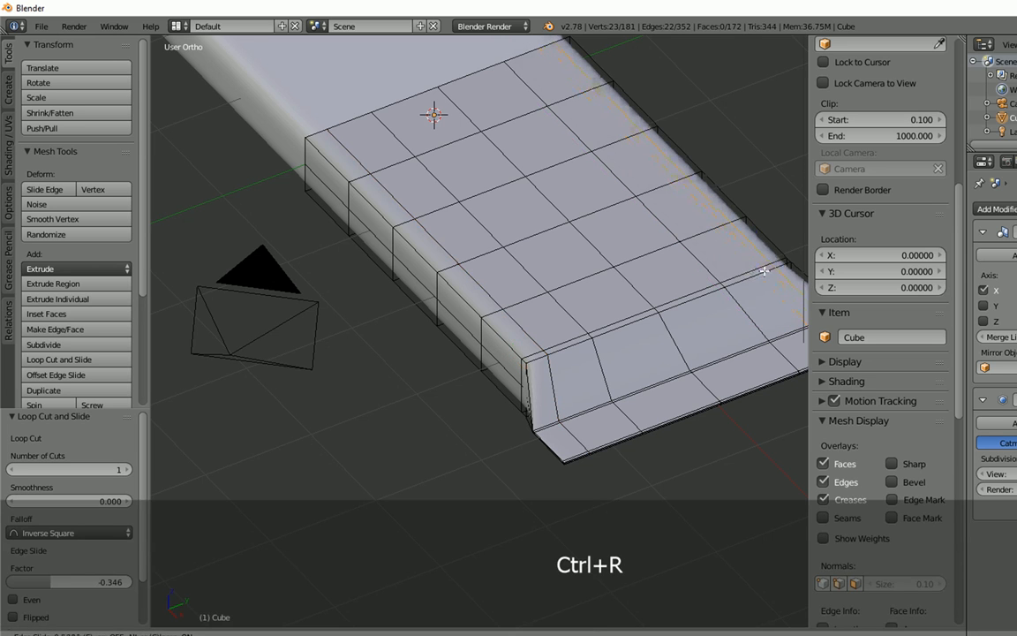
click(761, 271)
Return to Object Mode and examine the whole smoothed wrapper with its sharpened edges
scroll(647, 279, down, 3)
middle_drag(545, 311, 608, 337)
key(Tab)
scroll(508, 337, down, 3)
middle_drag(457, 344, 527, 314)
shift+middle_drag(388, 364, 521, 306)
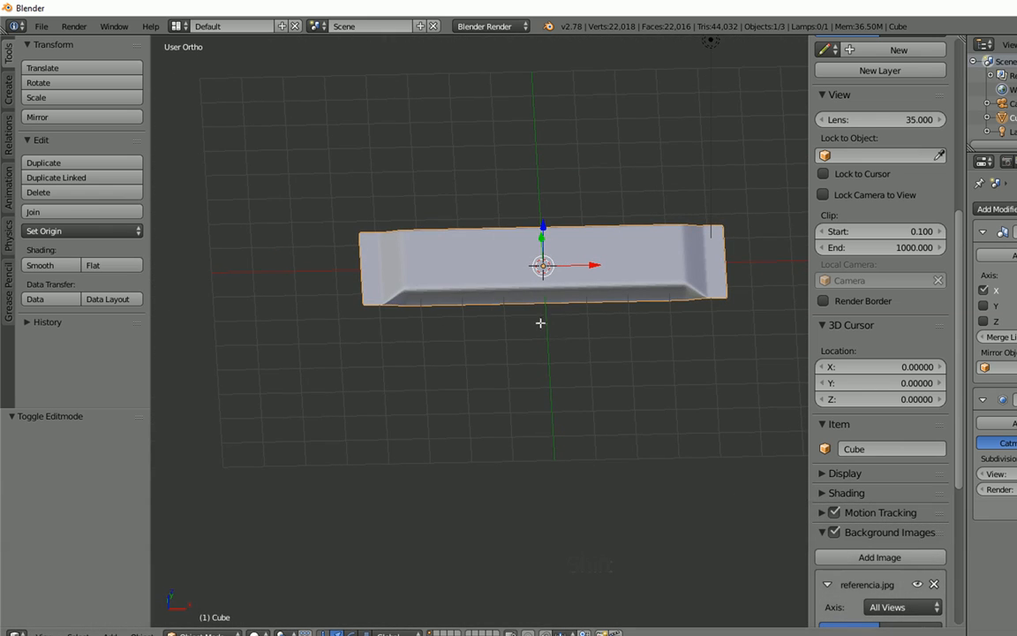
Apply the Mirror modifier to the wrapper and check the complete mesh in Edit Mode
middle_drag(443, 358, 440, 365)
shift+middle_drag(500, 318, 452, 337)
scroll(464, 332, up, 1)
scroll(464, 332, up, 1)
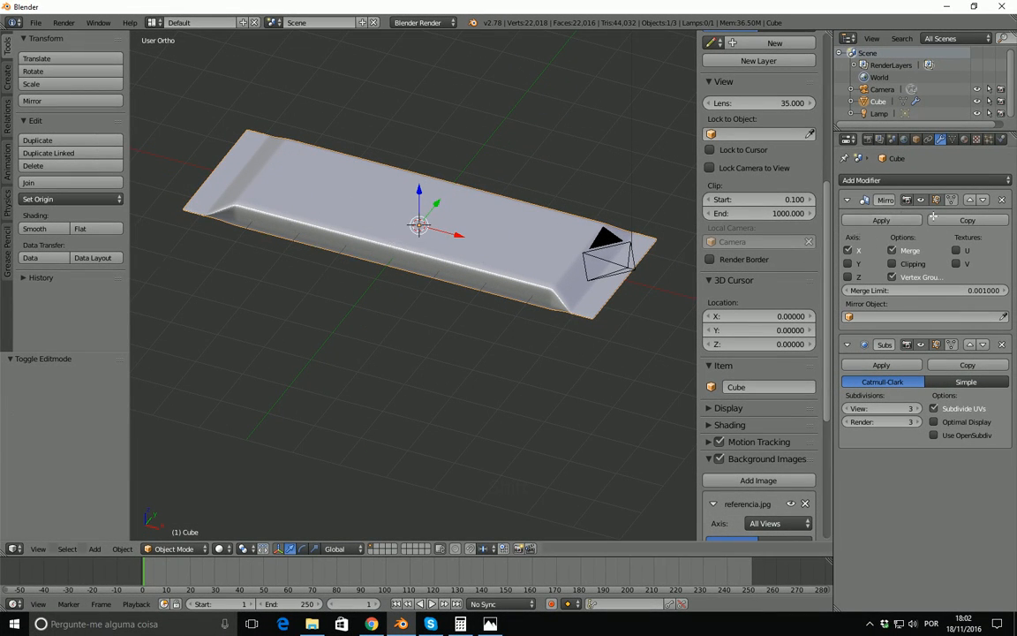
click(845, 199)
click(846, 223)
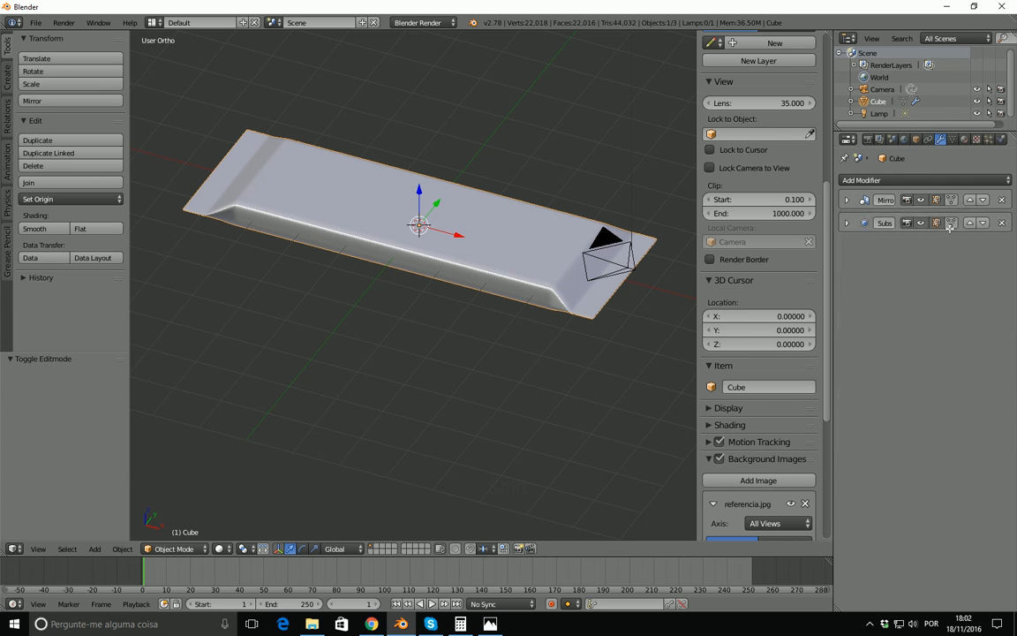
click(848, 222)
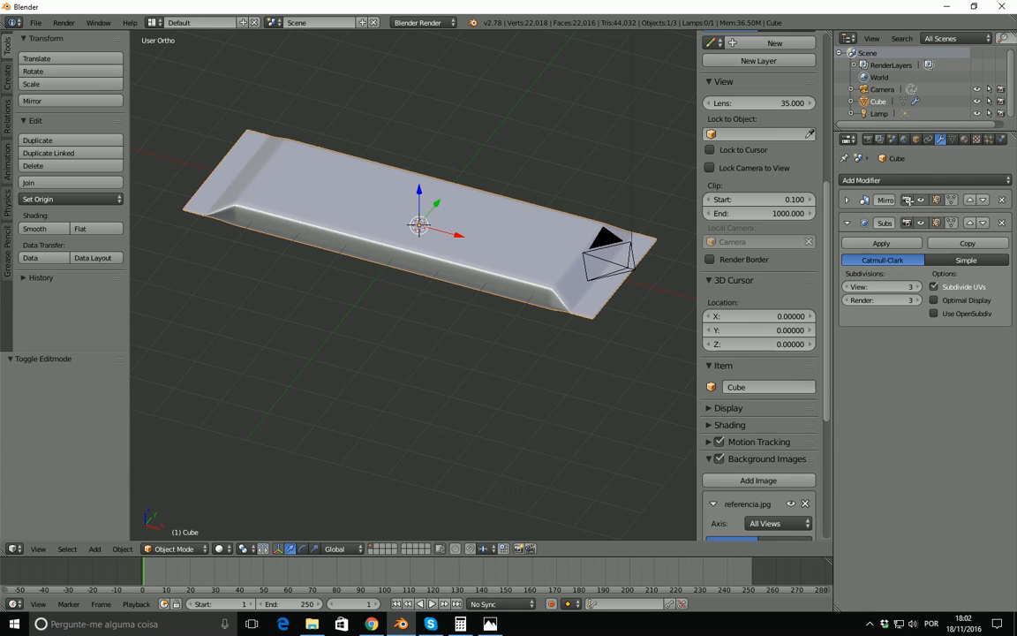
click(846, 200)
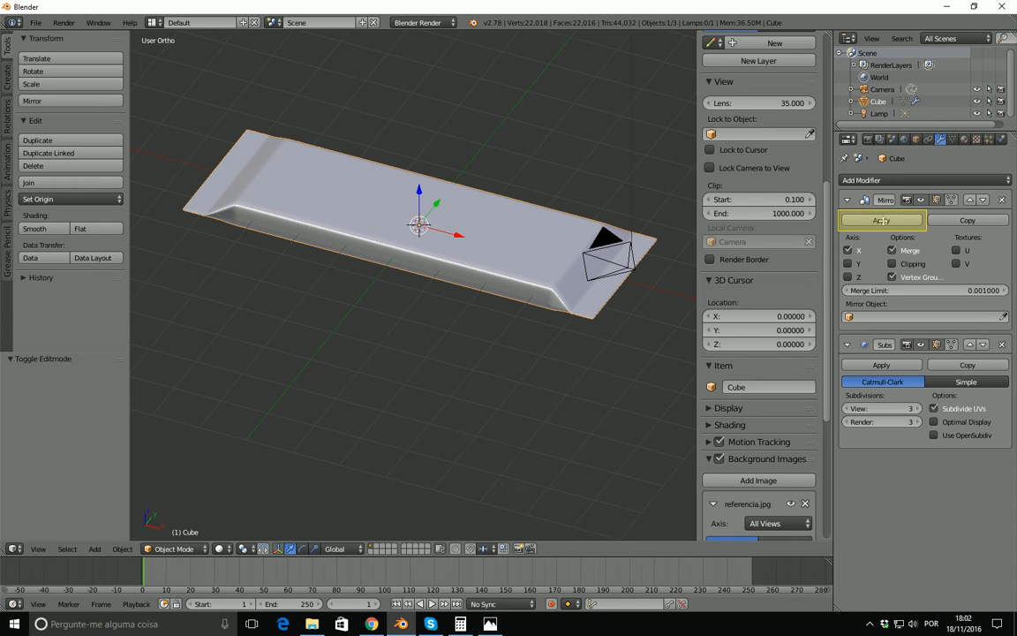
click(881, 220)
key(Tab)
mouse_move(520, 266)
middle_down()
mouse_move(520, 295)
mouse_move(522, 257)
mouse_move(503, 276)
mouse_move(529, 283)
middle_up()
key(Tab)
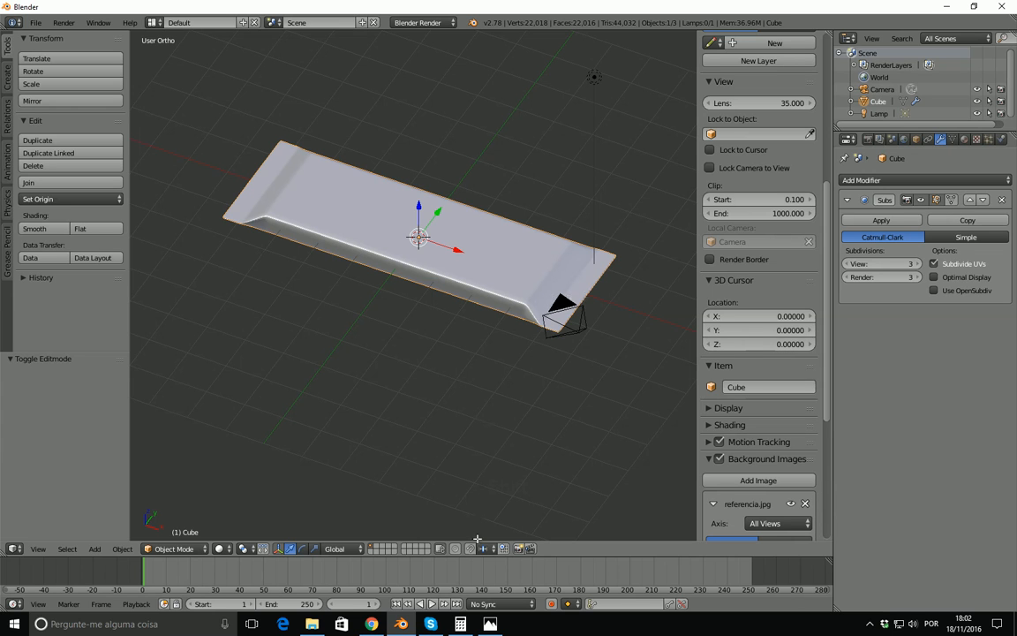
Enlarge the timeline area below the 3D view and turn it into a UV/Image Editor
drag(478, 555, 491, 311)
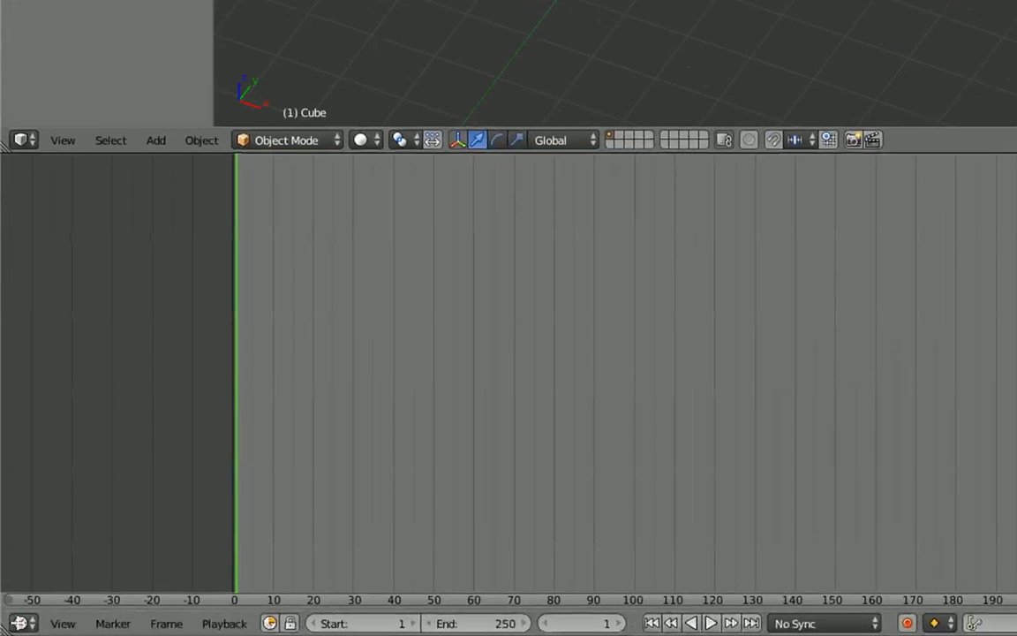
click(14, 604)
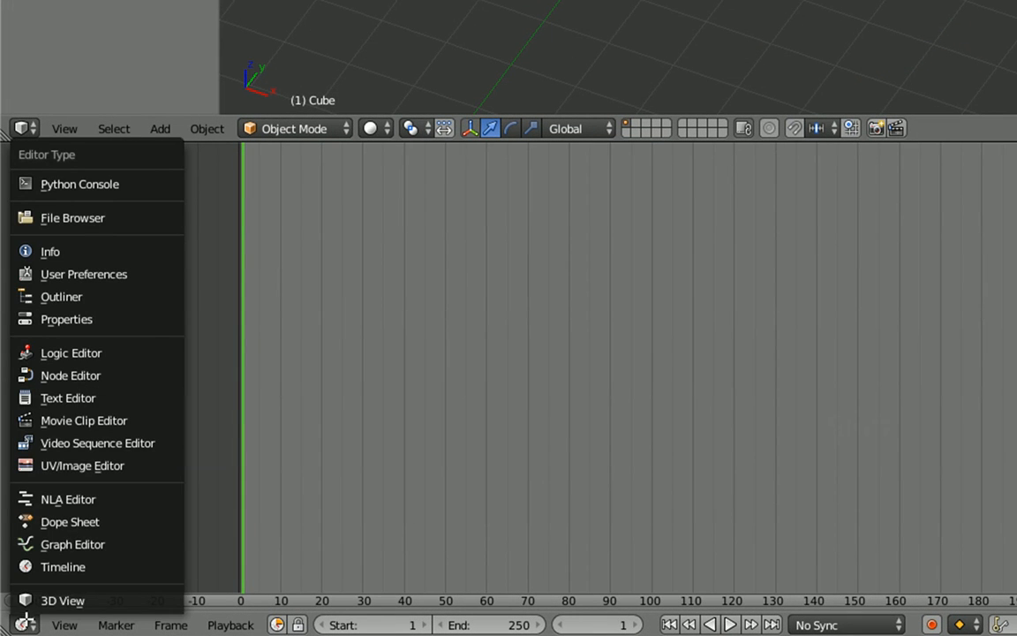
click(55, 464)
scroll(717, 430, up, 1)
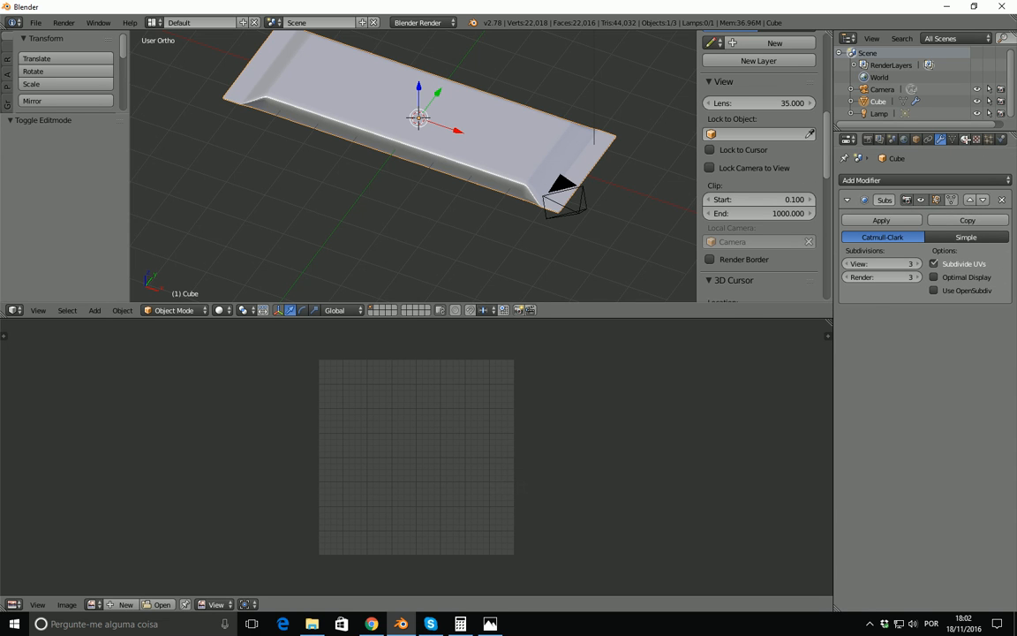
Switch the render engine to Cycles Render and enable nodes for the wrapper's material
click(965, 139)
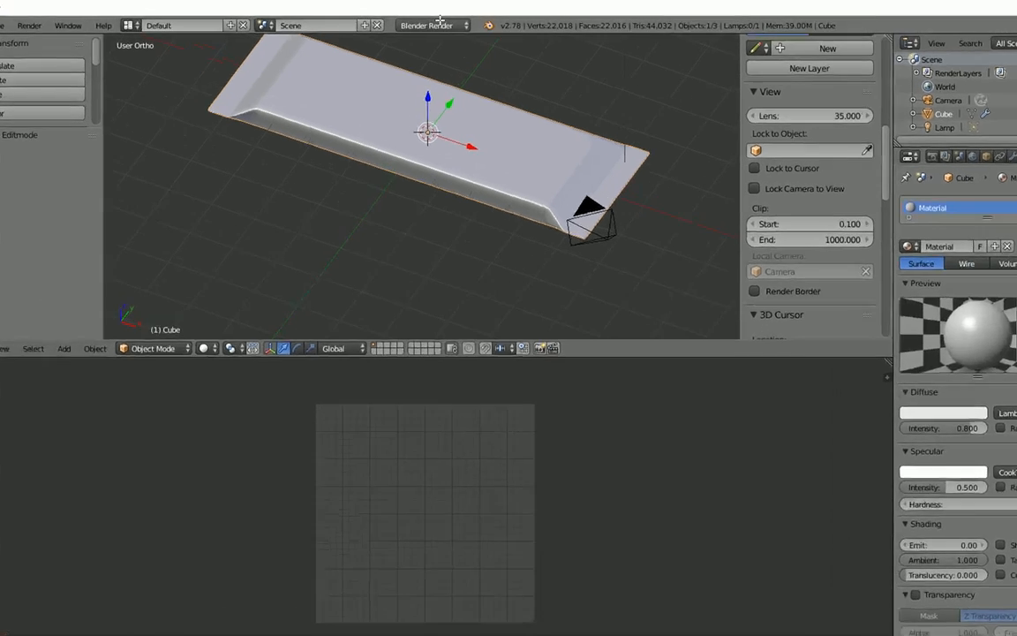
click(423, 22)
click(491, 103)
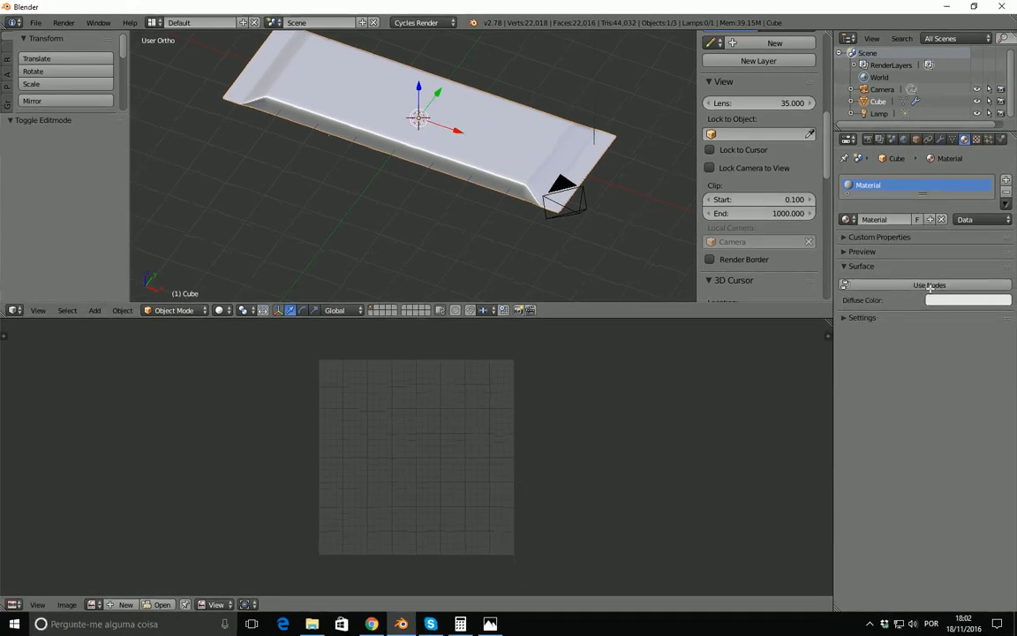
click(909, 283)
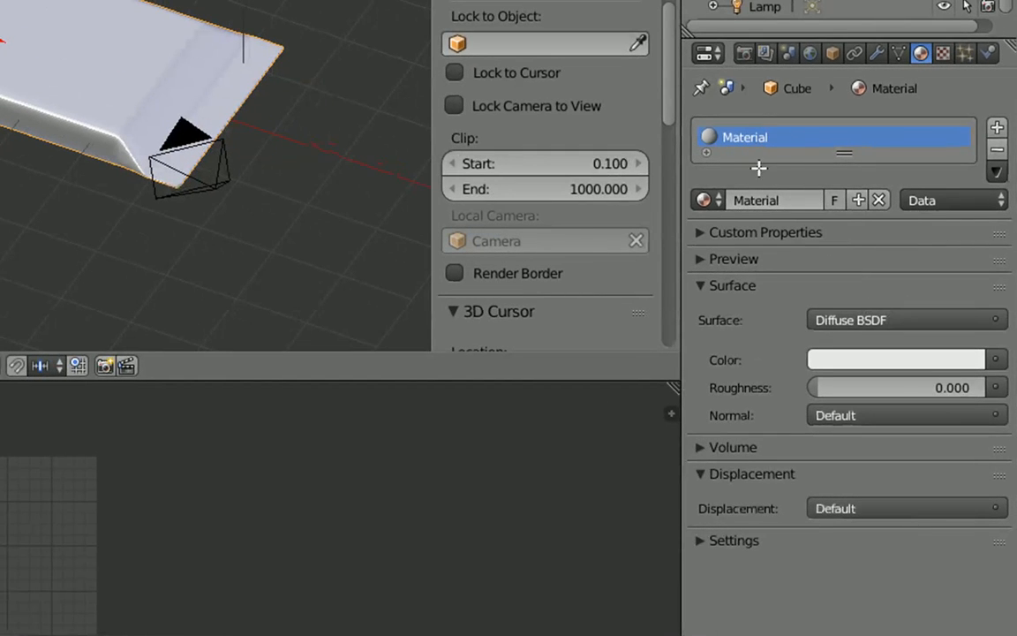
Rename the wrapper's material as barra_cereal
click(777, 202)
text(barra_cere)
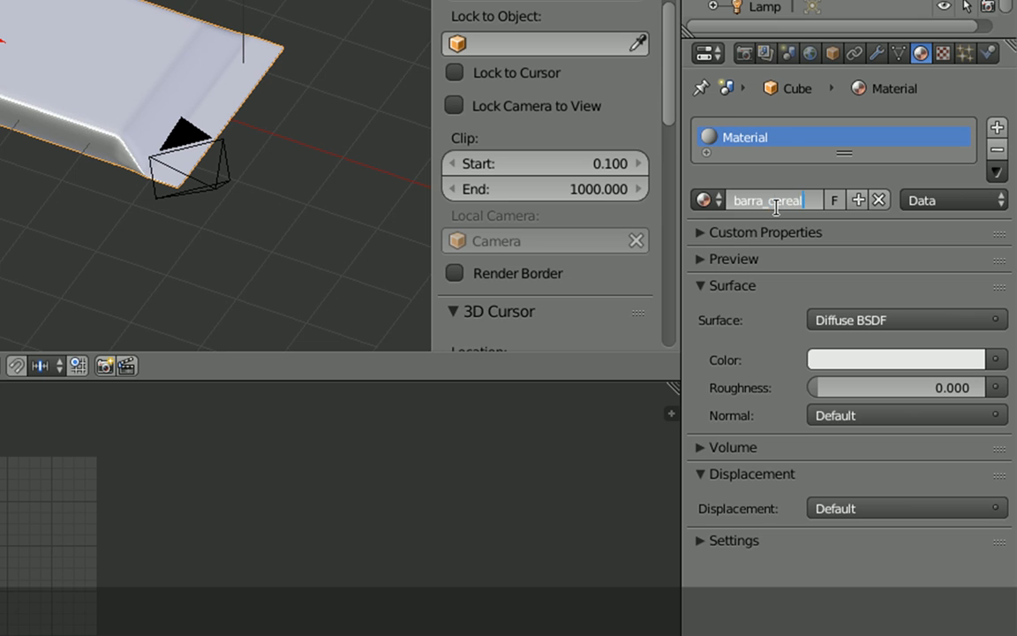
text(al)
key(Return)
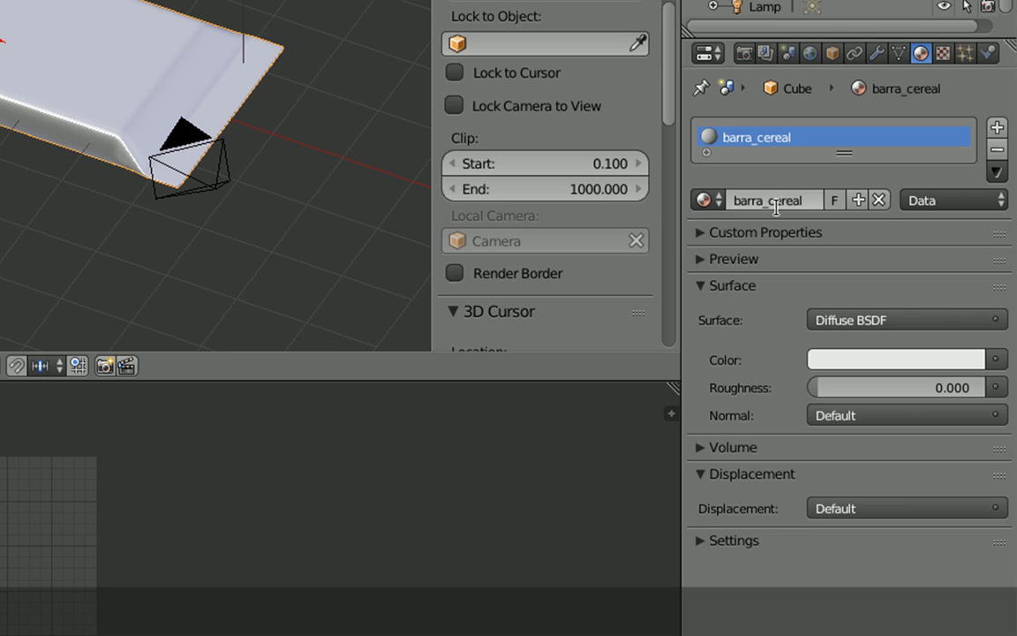
Use an Image Texture for the material's diffuse color, loading FP_Difuso.jpg from the Flow_pack folder
click(996, 358)
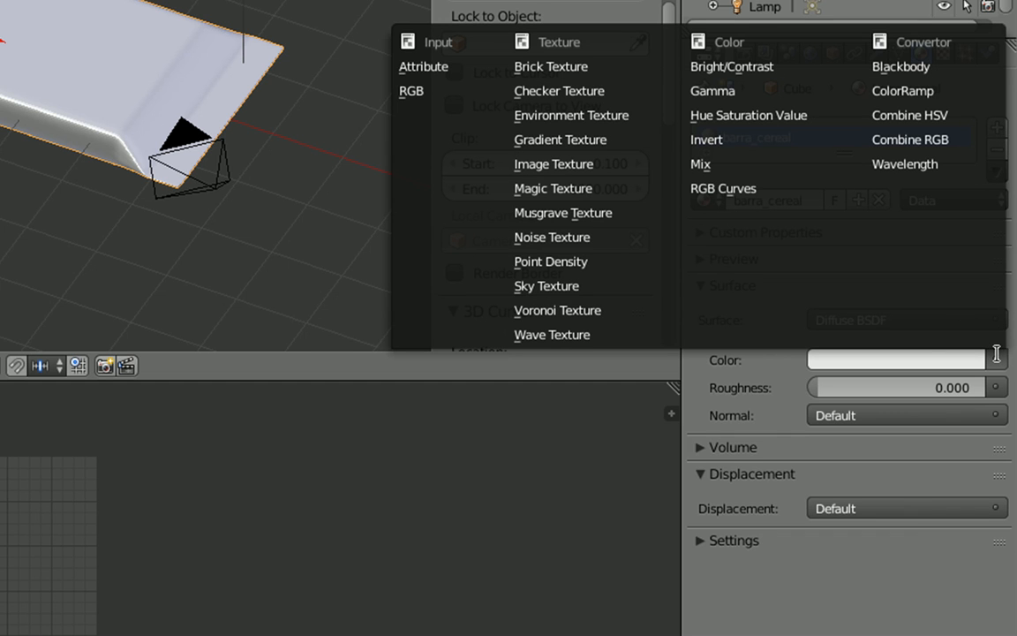
click(569, 163)
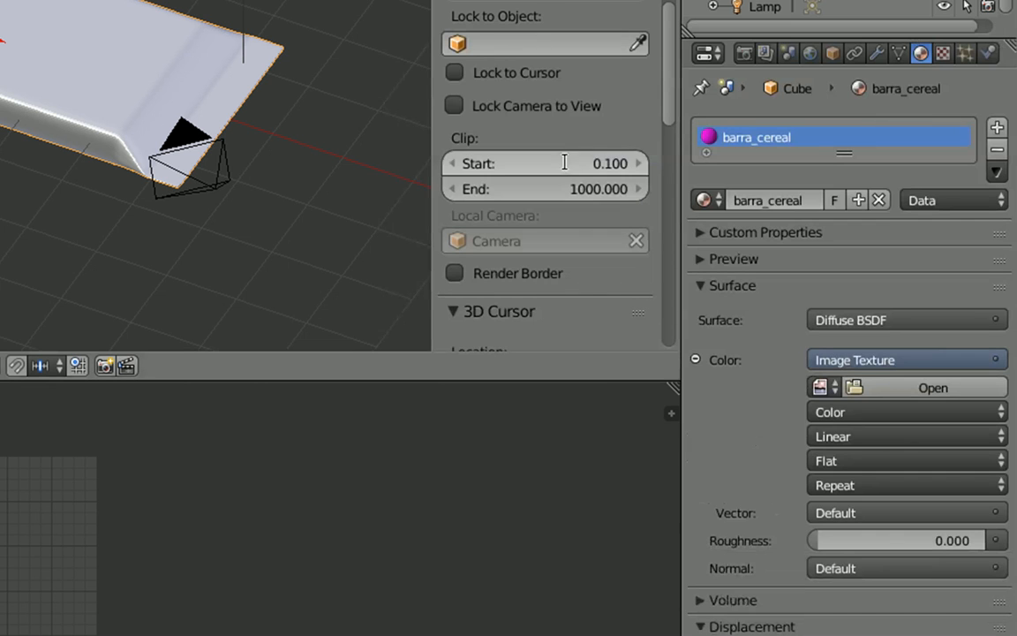
click(910, 388)
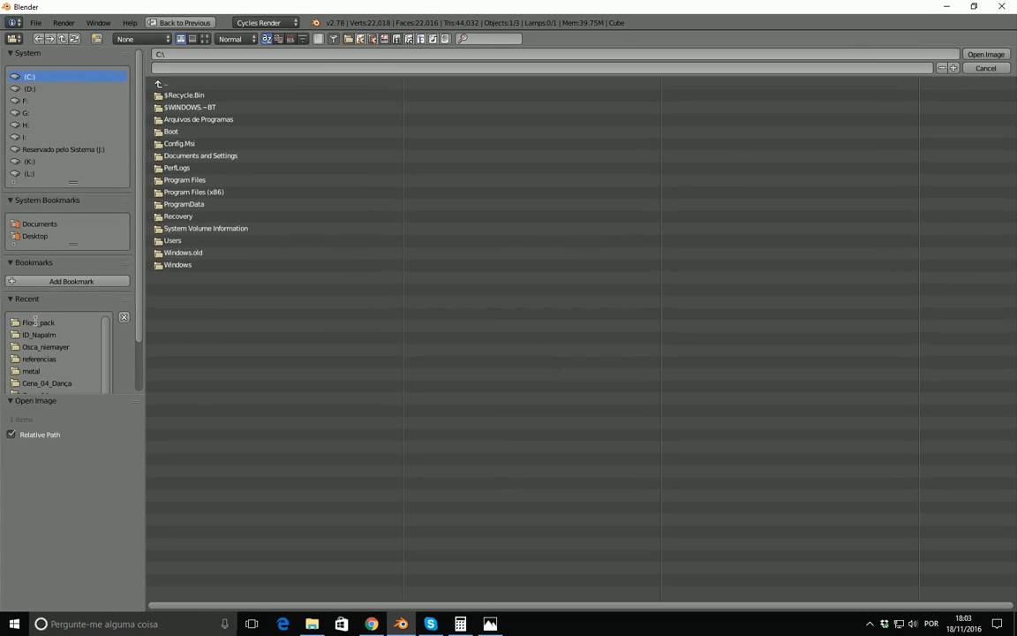
click(38, 322)
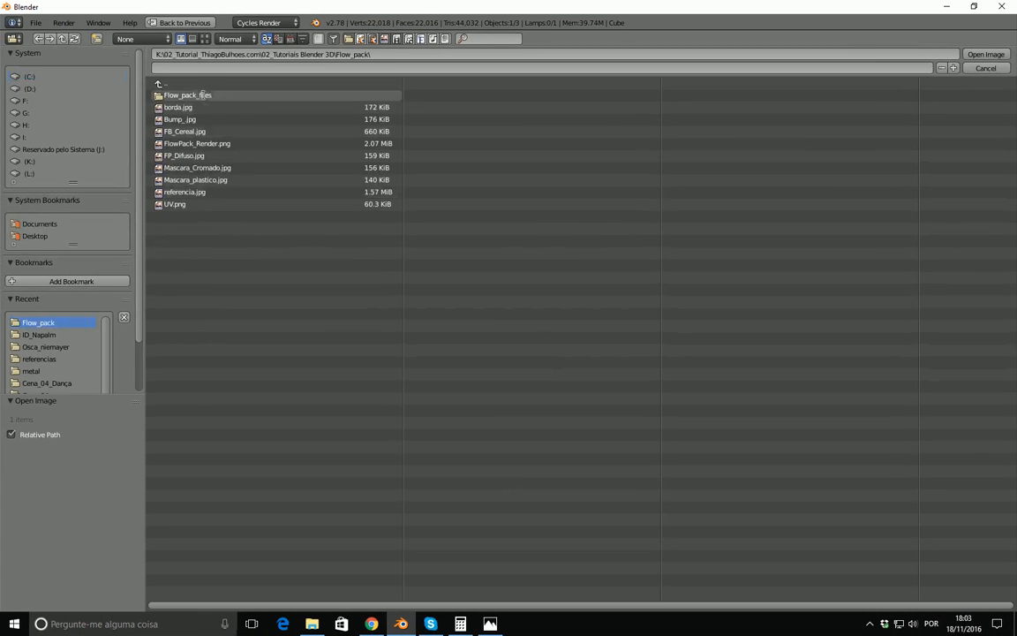
click(205, 38)
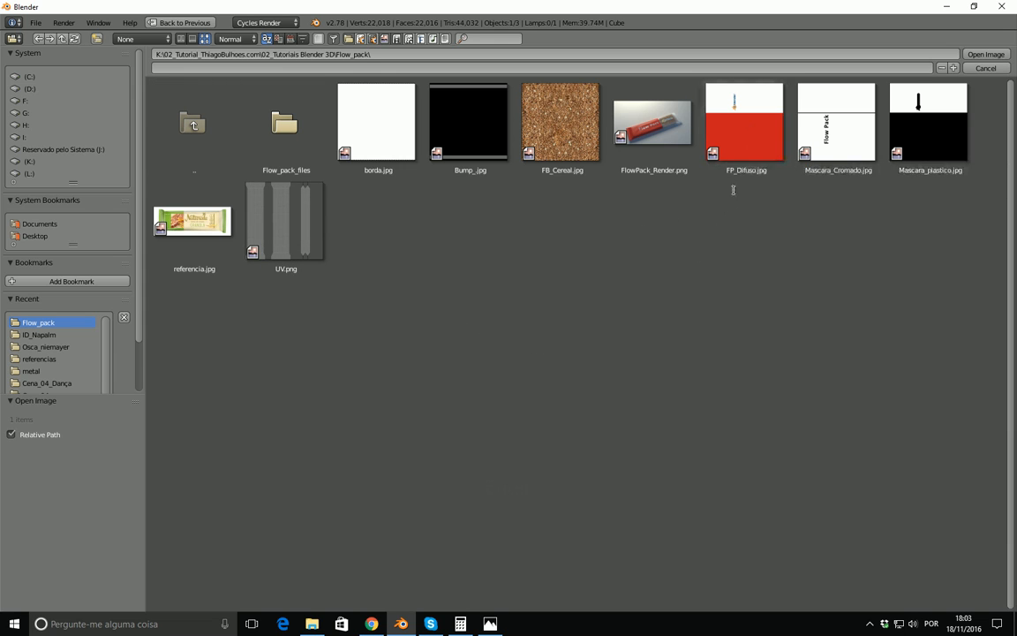
click(708, 100)
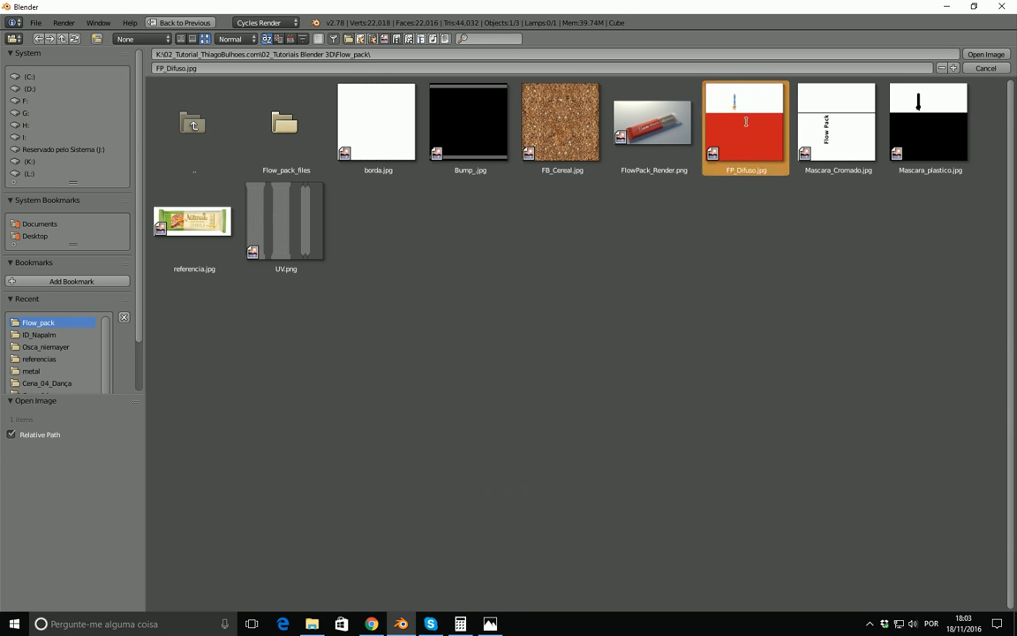
click(985, 54)
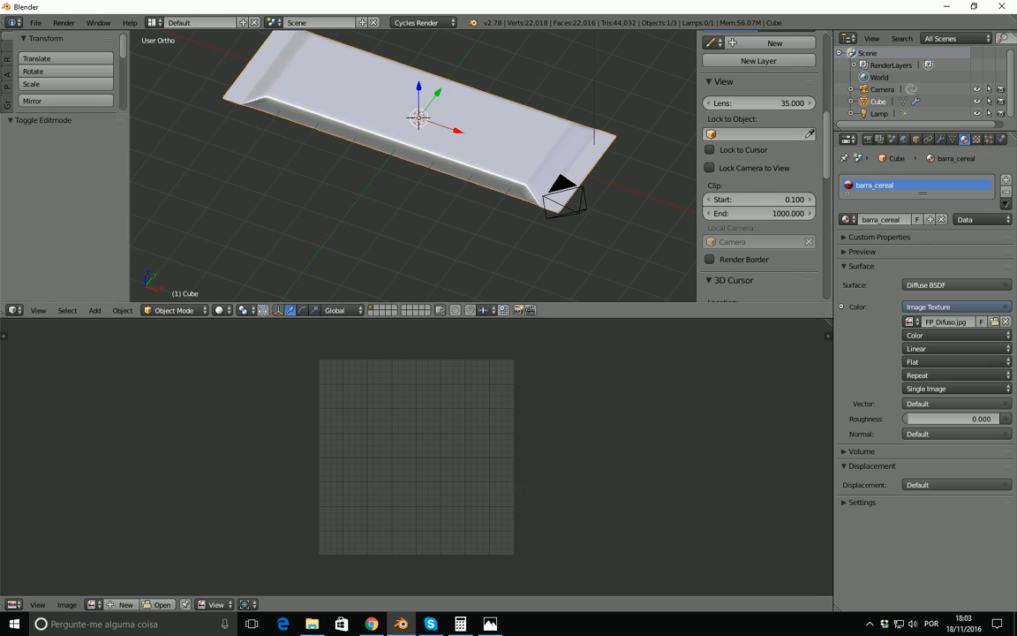
Set the viewport shading of the 3D view to Texture
click(223, 309)
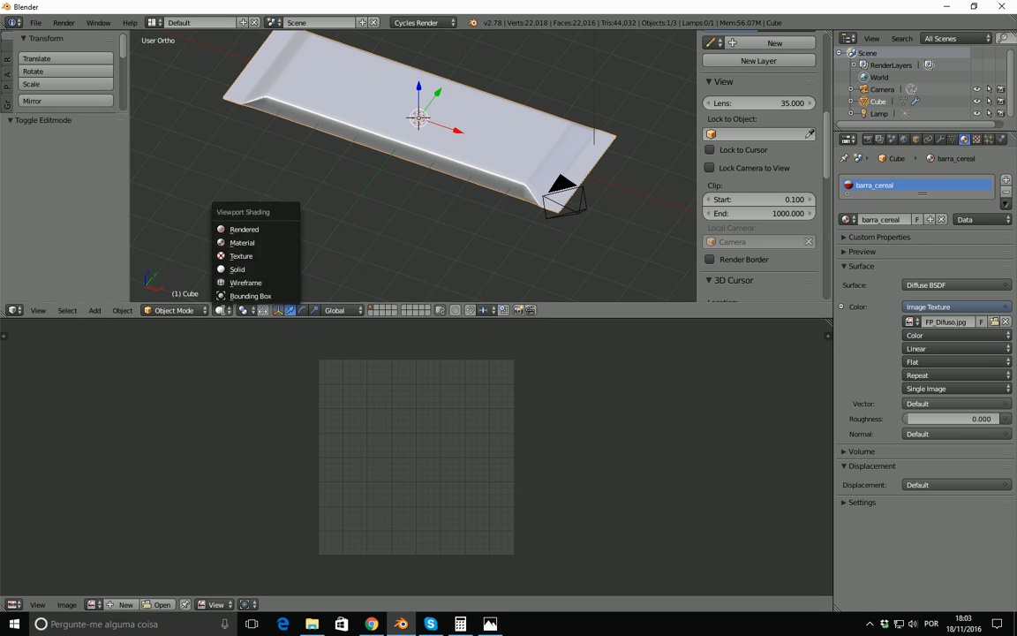
click(243, 257)
middle_drag(395, 177, 438, 196)
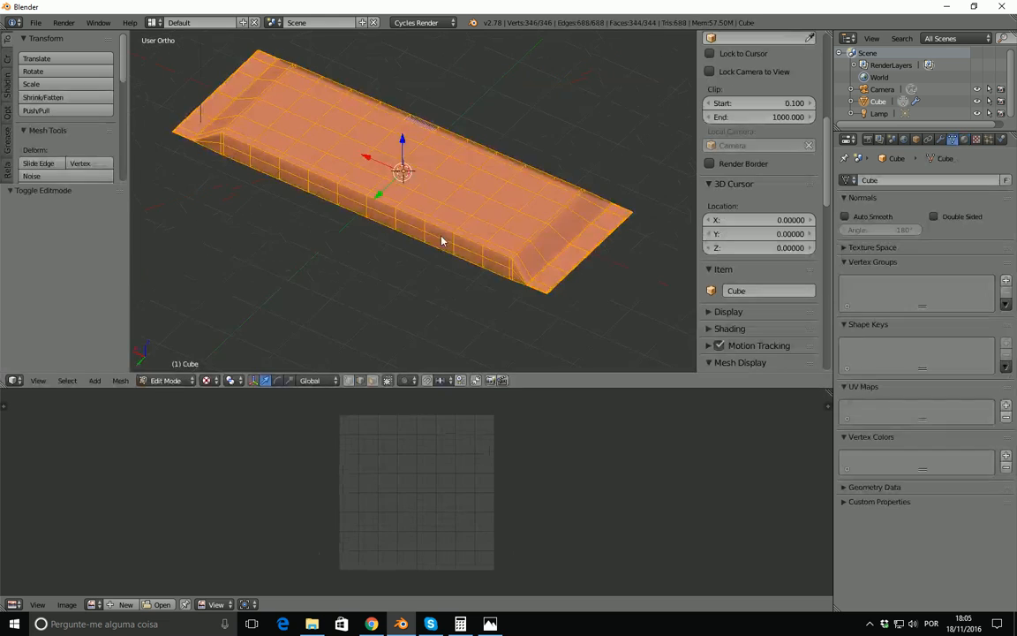
Clear the mesh selection and select only the edge loop running around the middle of the wrapper's sides
mouse_move(442, 239)
middle_down()
mouse_move(448, 211)
mouse_move(454, 225)
middle_up()
scroll(454, 224, up, 3)
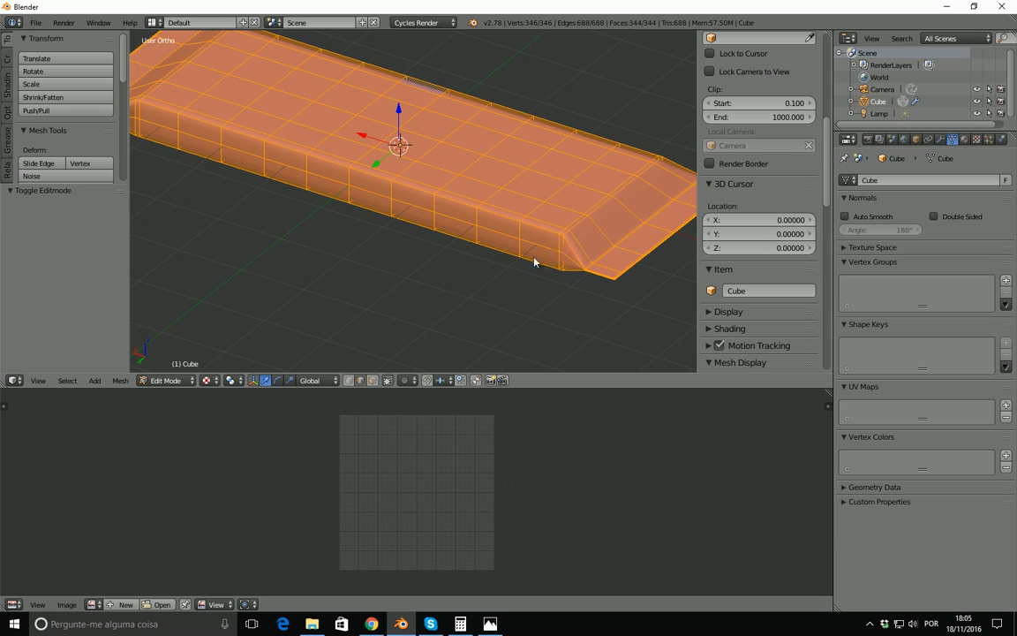
key(a)
scroll(565, 183, down, 3)
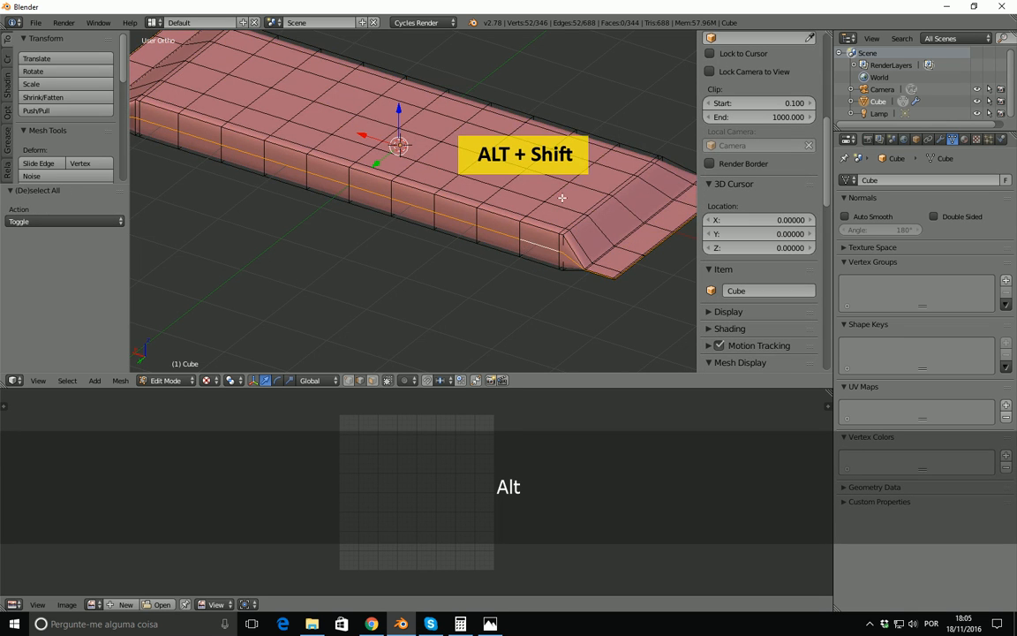
Remove the edges beside one sealed end, across its taper and at the start of the long side from the loop selection
middle_drag(565, 183, 543, 175)
scroll(362, 188, up, 4)
scroll(543, 176, up, 3)
scroll(326, 186, up, 3)
shift+middle_drag(329, 186, 501, 268)
scroll(482, 259, up, 2)
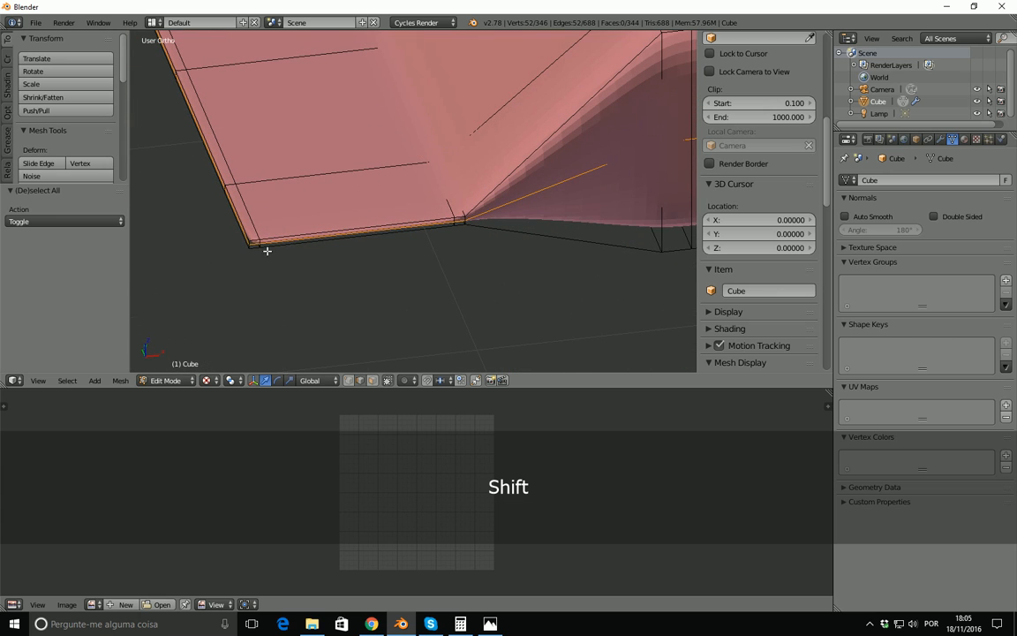
shift+right_click(450, 219)
shift+right_click(483, 213)
scroll(532, 199, down, 3)
shift+middle_drag(576, 188, 473, 215)
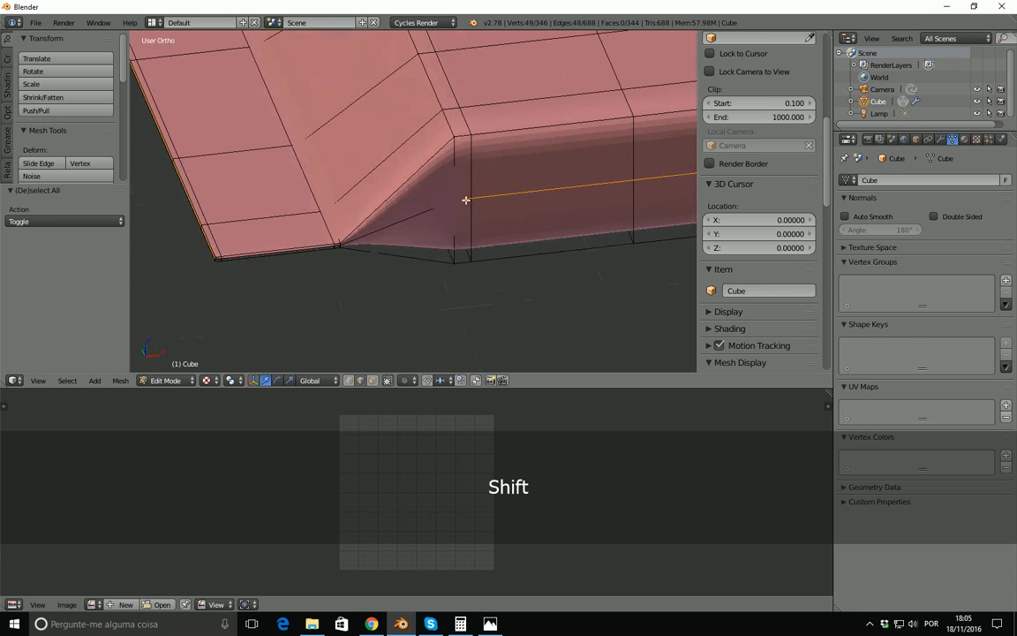
shift+right_click(521, 197)
scroll(633, 182, down, 3)
shift+middle_drag(633, 182, 416, 196)
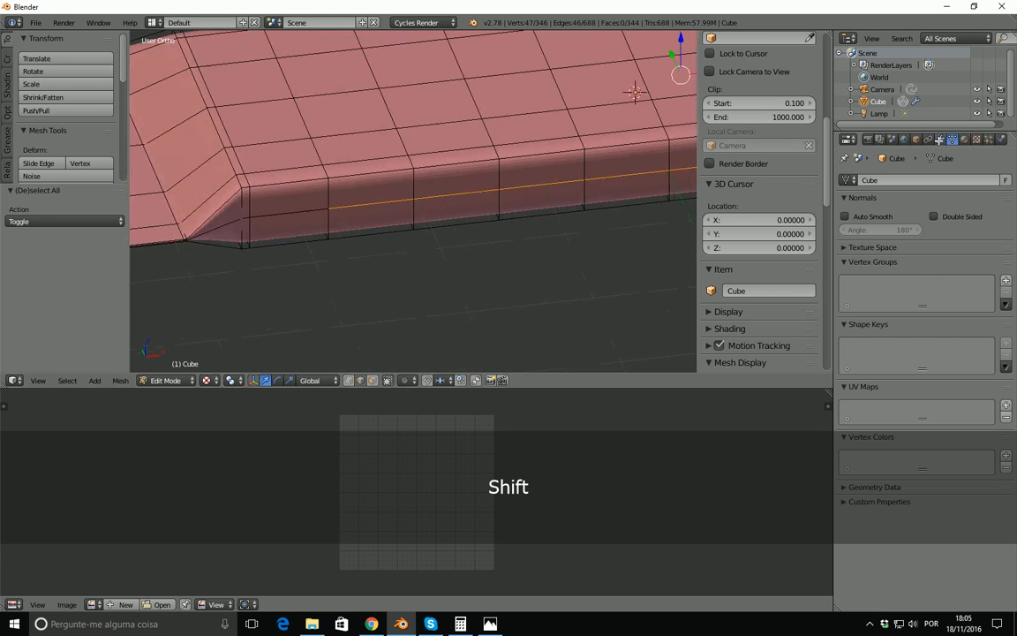
Turn off the Subdivision Surface display in Edit Mode and deselect the next three loop edges along the same long side
click(938, 139)
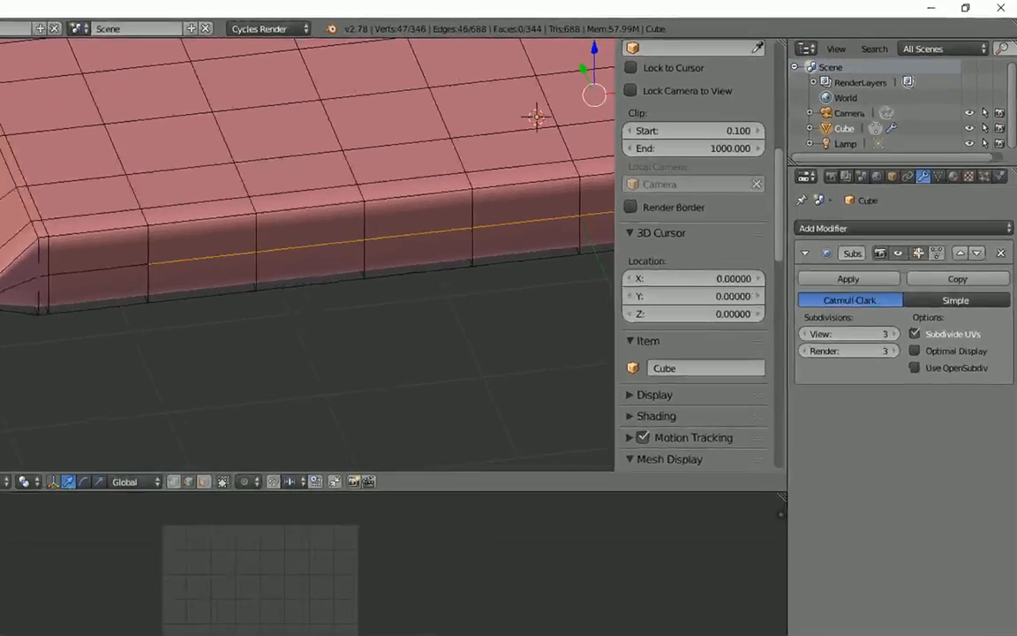
click(918, 252)
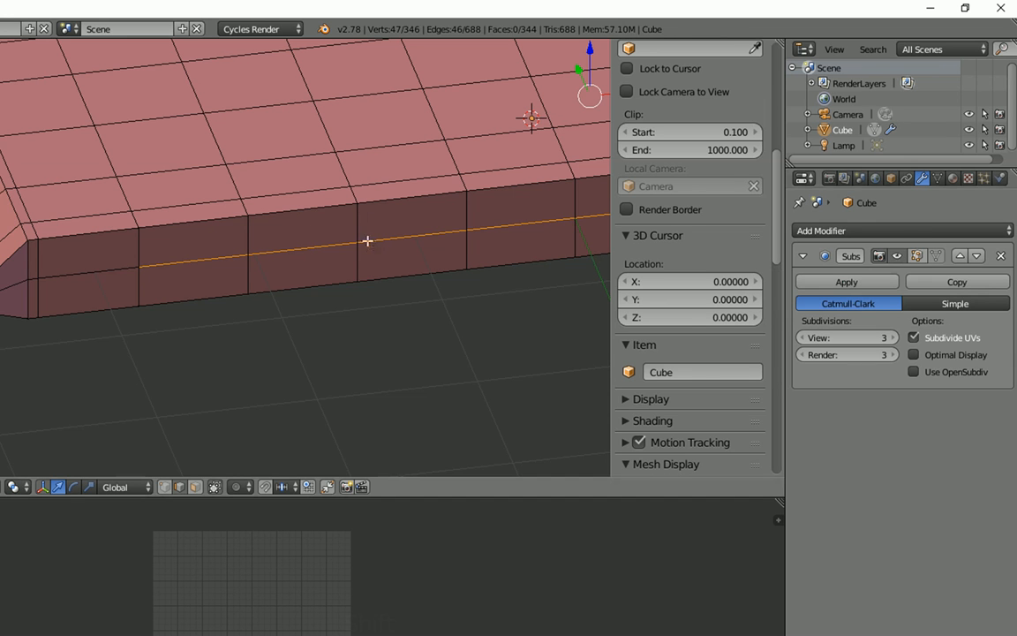
shift+right_click(221, 269)
shift+right_click(323, 250)
shift+right_click(402, 237)
scroll(520, 220, down, 4)
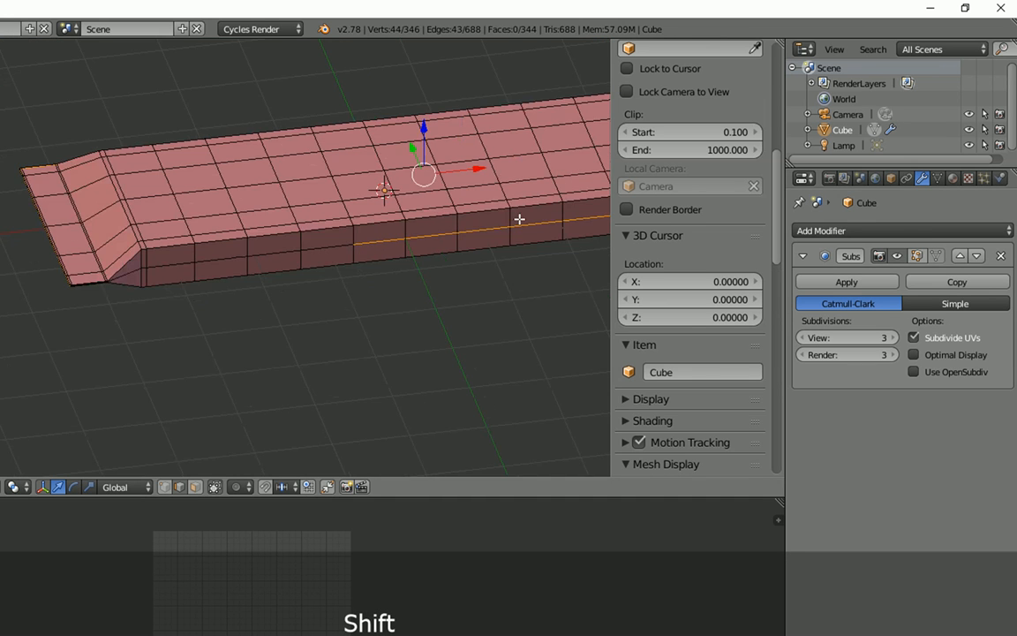
Deselect the remaining loop edges along that long side, up to the taper at the other end
shift+middle_drag(520, 220, 281, 210)
shift+right_click(144, 230)
shift+right_click(195, 225)
shift+right_click(243, 220)
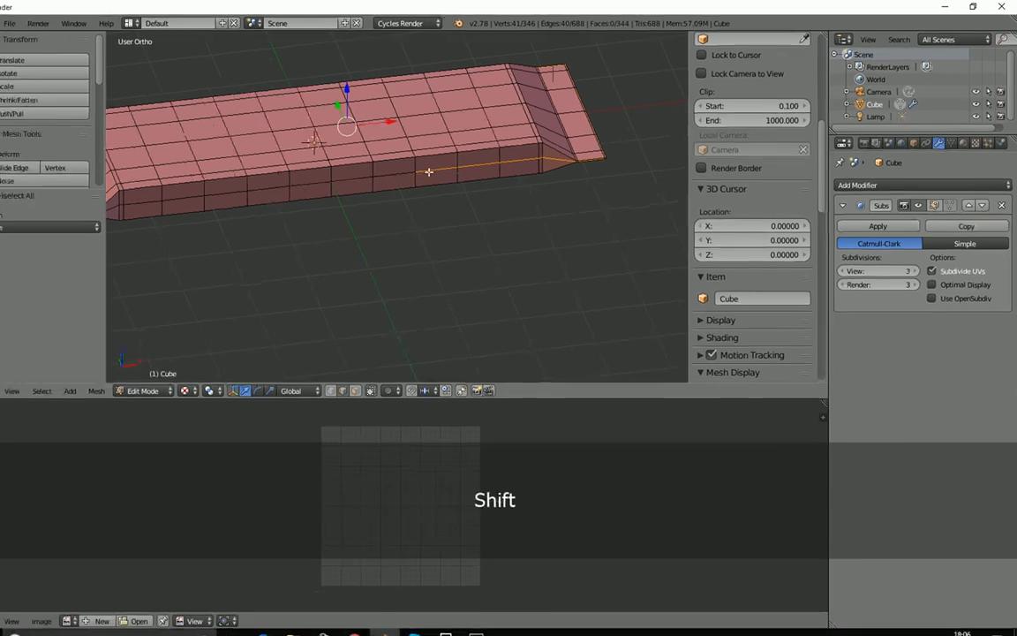
shift+right_click(293, 212)
shift+right_click(503, 161)
shift+right_click(540, 156)
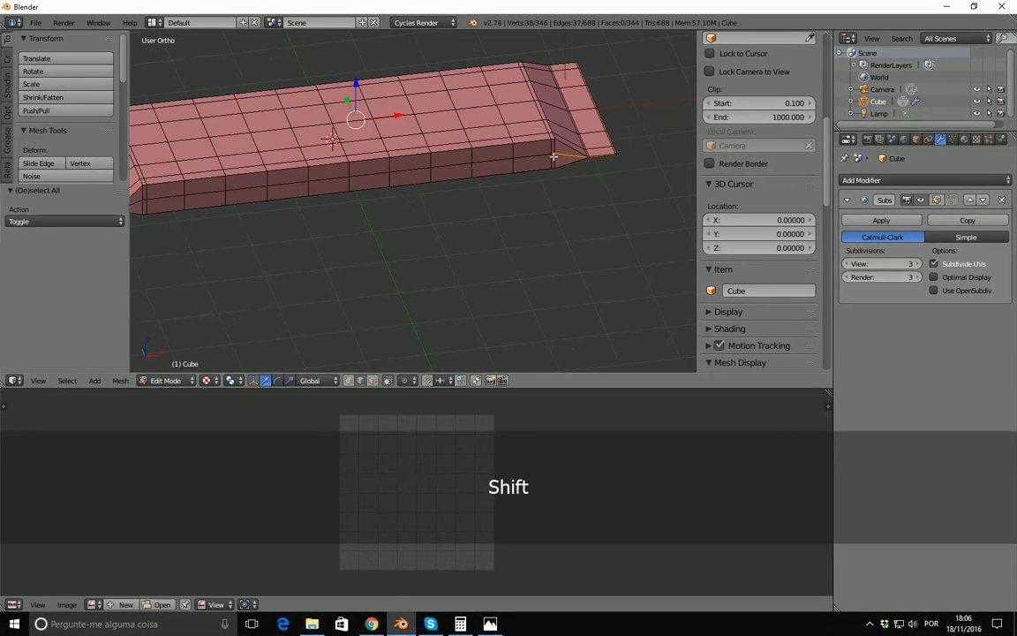
Deselect the loop edges across the taper and along the side of the second sealed end, up to its outer corner
scroll(572, 162, up, 5)
shift+middle_drag(572, 161, 273, 244)
scroll(274, 244, up, 3)
shift+right_click(358, 207)
shift+right_click(449, 211)
scroll(538, 199, up, 3)
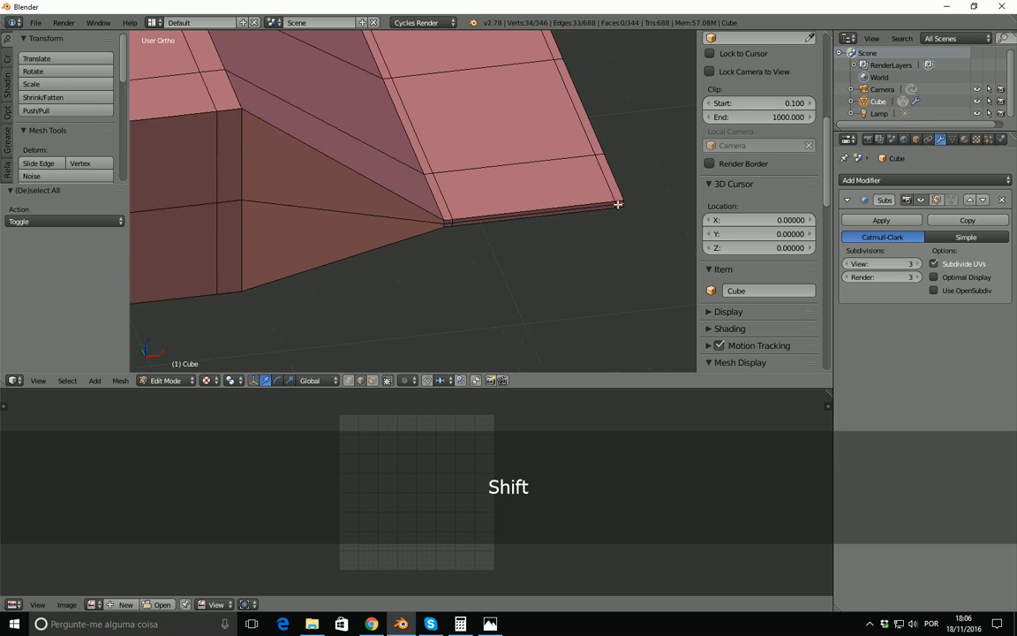
shift+right_click(618, 204)
Examine the edges still selected along the opposite long side and around the sealed end
scroll(524, 215, down, 17)
middle_drag(363, 216, 433, 201)
scroll(433, 201, up, 5)
shift+middle_drag(520, 232, 362, 205)
scroll(394, 202, up, 3)
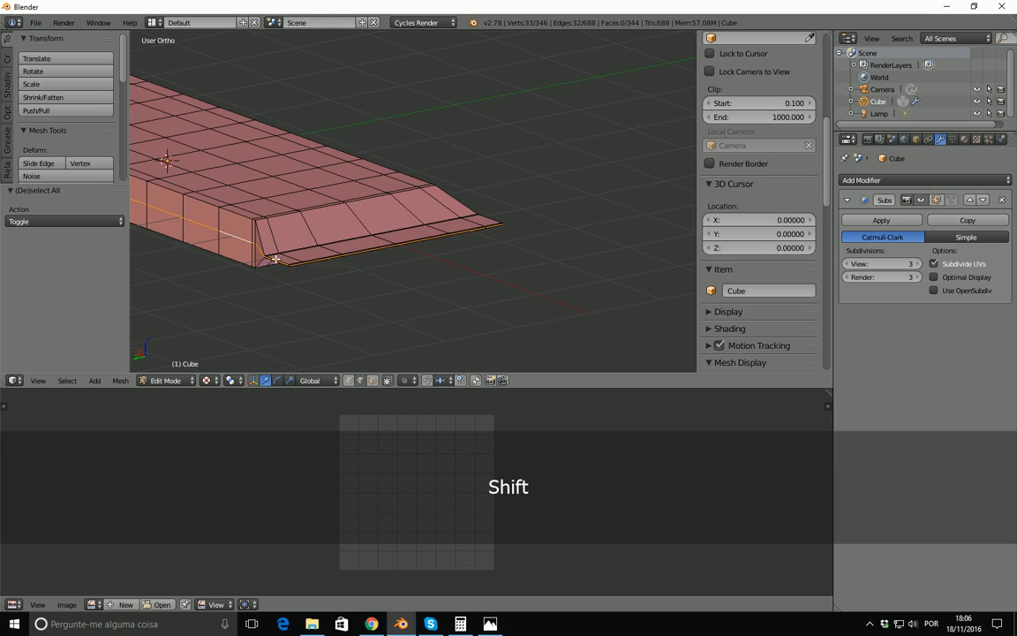
shift+middle_drag(187, 220, 442, 190)
scroll(286, 204, up, 3)
scroll(314, 185, down, 3)
scroll(314, 185, down, 3)
scroll(468, 239, up, 3)
scroll(522, 281, up, 2)
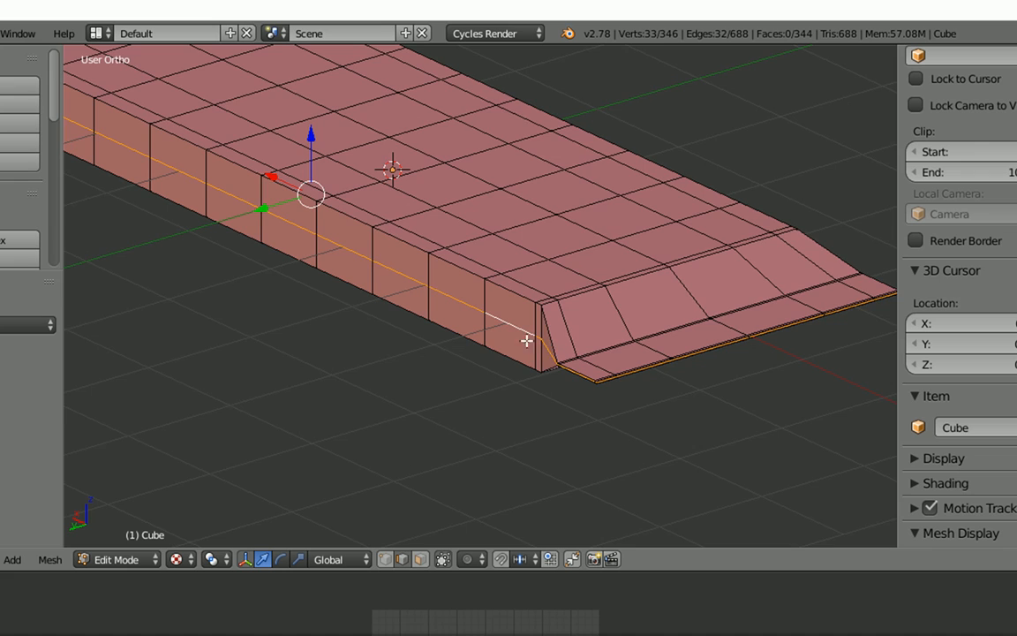
Mark the selected side and sealed-end edges as seams and clear the selection
scroll(570, 319, down, 1)
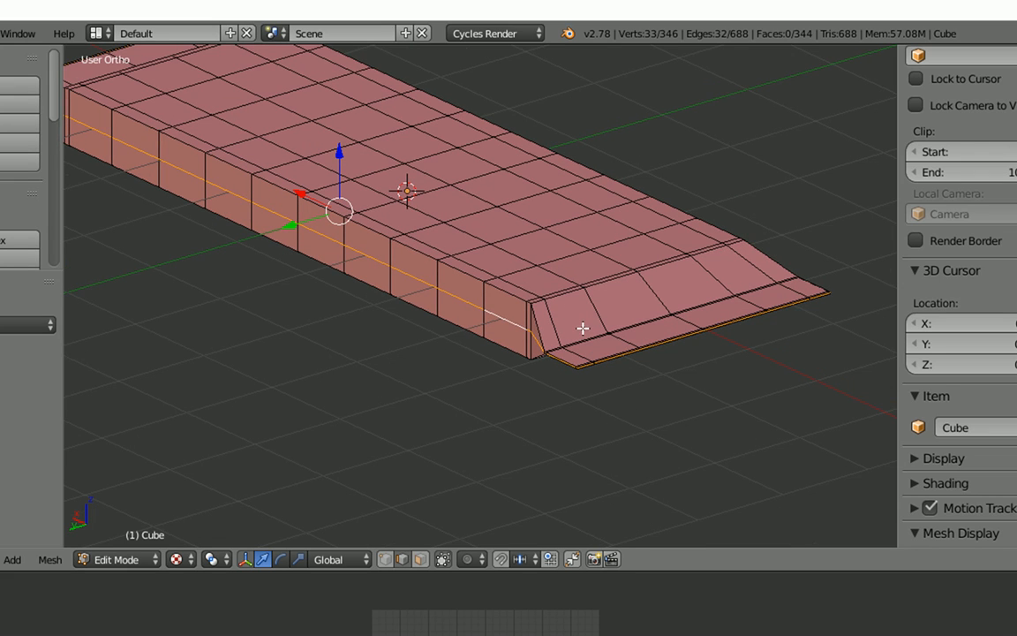
key(ctrl+e)
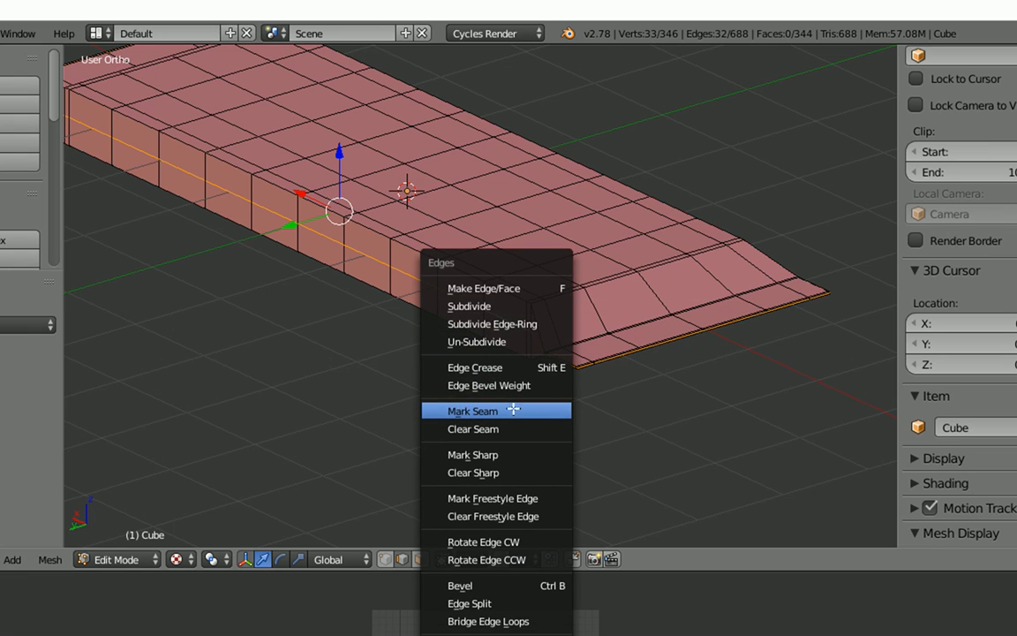
click(486, 409)
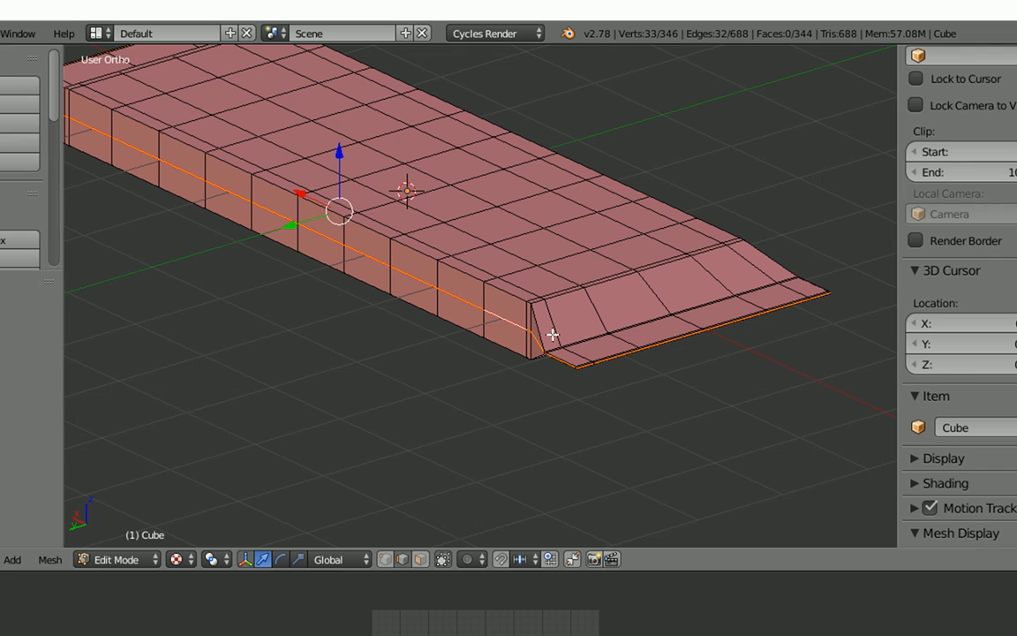
key(a)
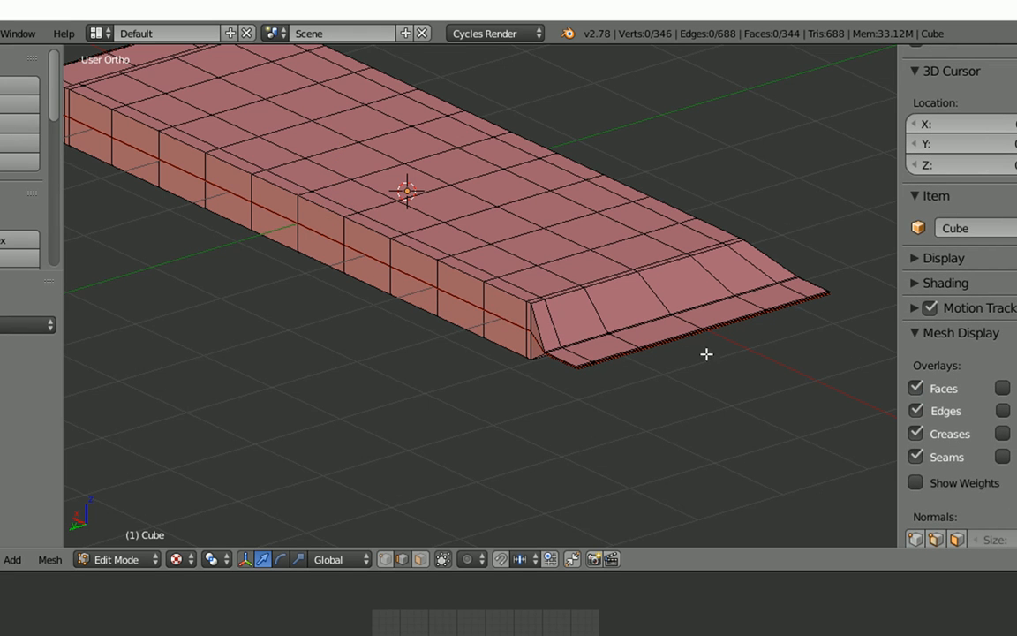
scroll(353, 266, down, 2)
middle_drag(353, 265, 382, 293)
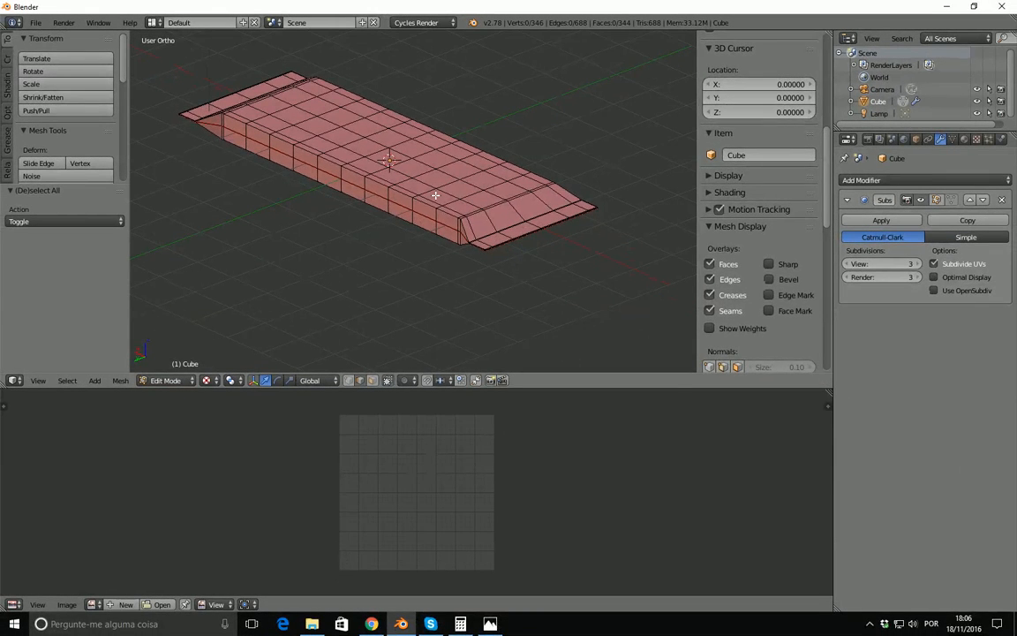
Select the whole wrapper mesh and unwrap it with the Conformal method
key(a)
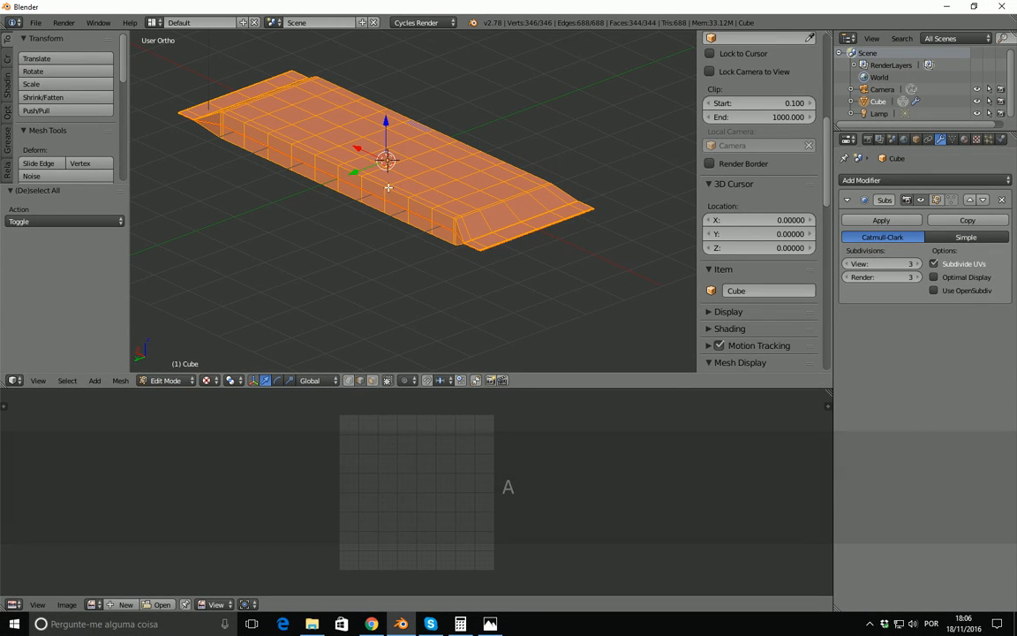
key(u)
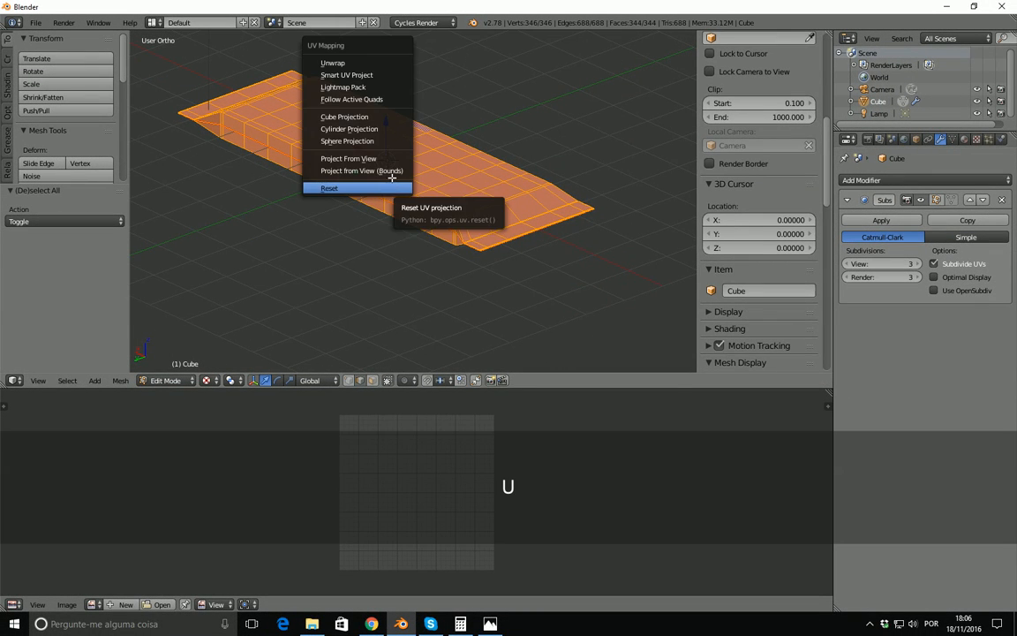
click(348, 64)
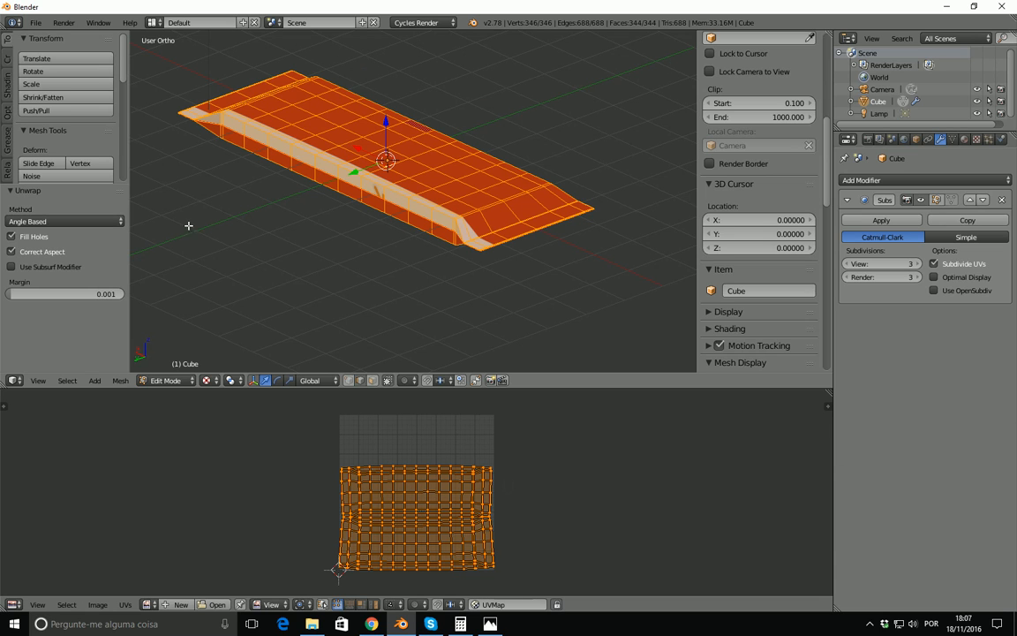
click(66, 222)
click(64, 194)
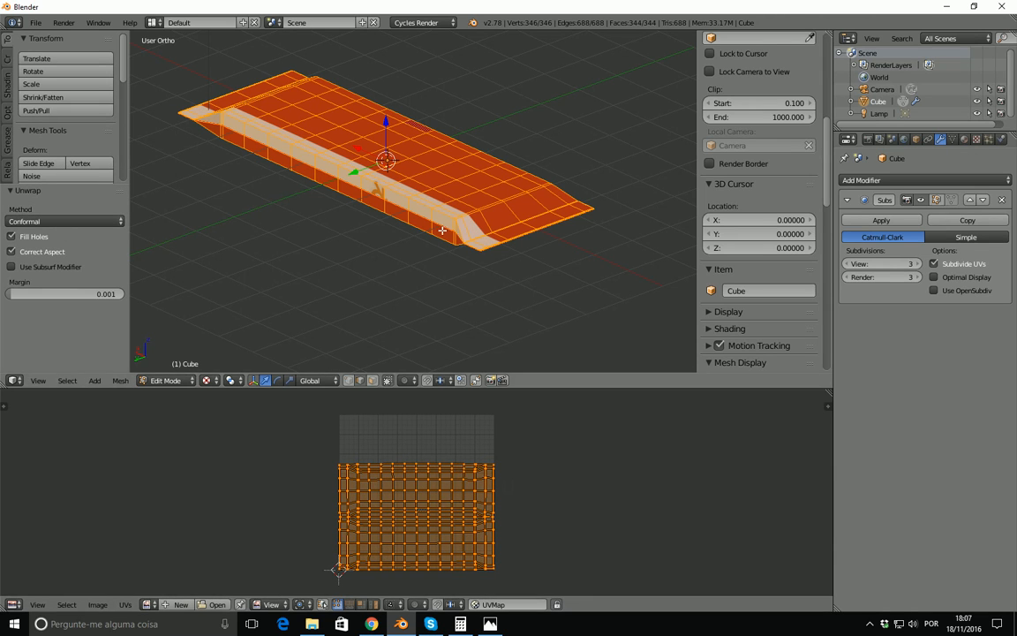
mouse_move(430, 186)
middle_down()
mouse_move(422, 202)
mouse_move(433, 183)
middle_up()
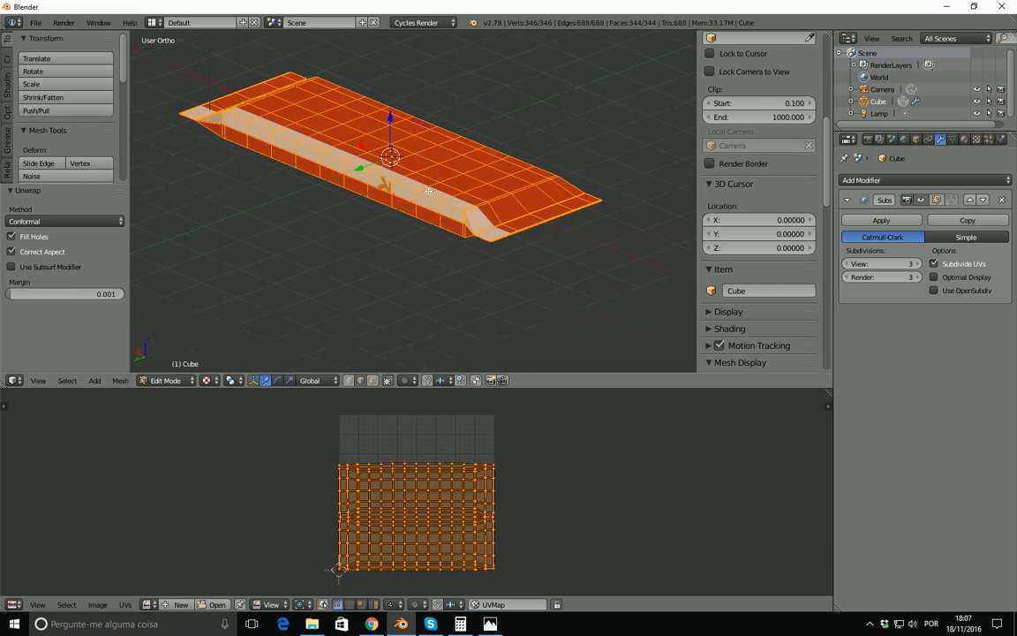
Show the FP_Difuso.jpg image behind the UV layout and enlarge the UV editor area
click(151, 604)
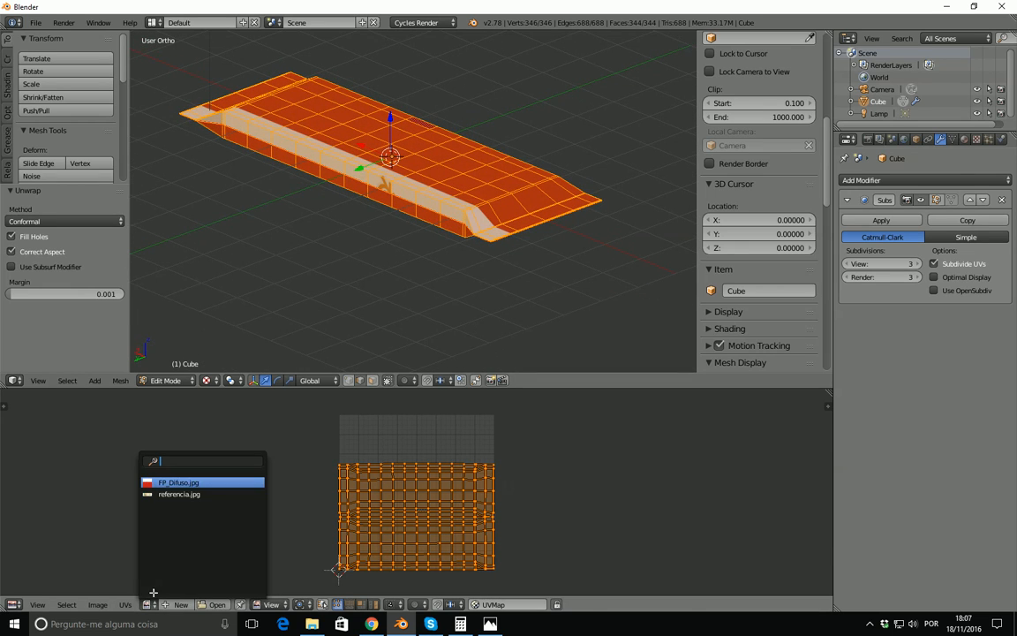
click(182, 483)
scroll(424, 488, down, 5)
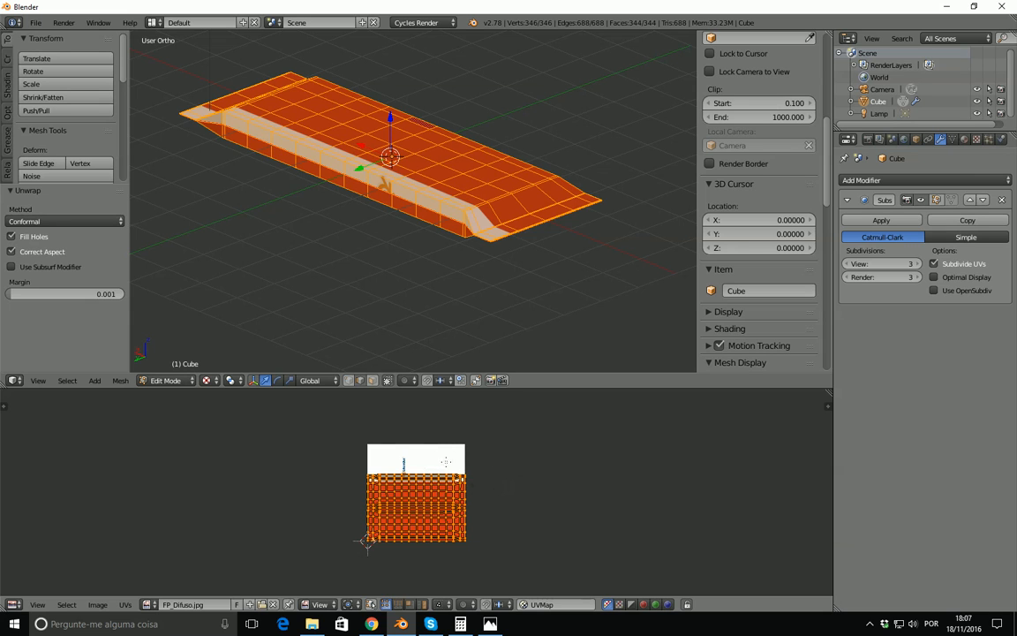
scroll(446, 461, up, 2)
drag(506, 385, 508, 282)
scroll(512, 407, up, 1)
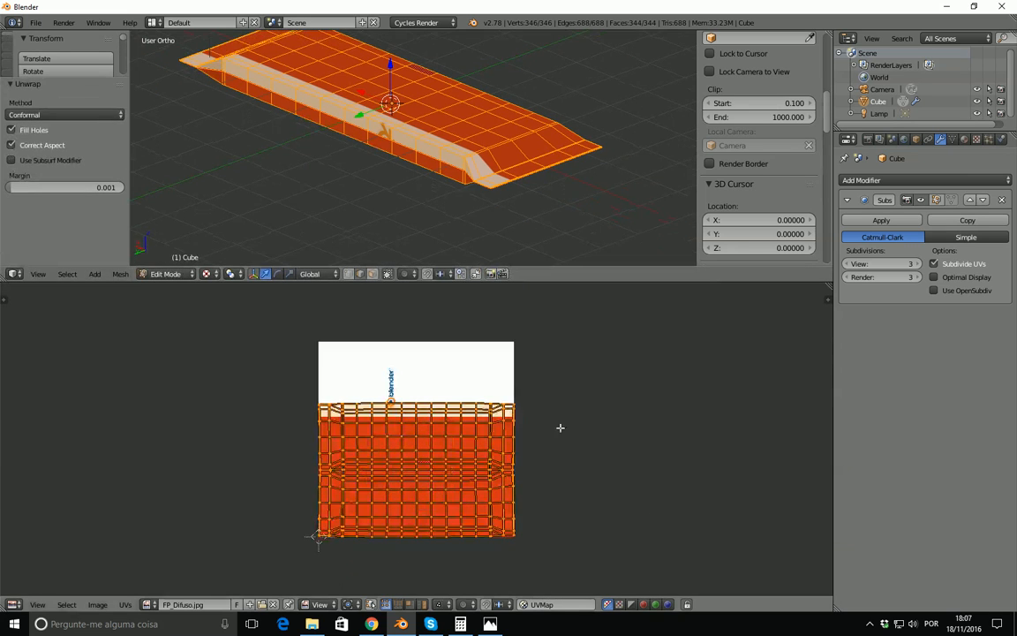
Rotate the UV layout 90° and move it about 0.037 in X and 0.158 in Y over the image
key(r)
text(90)
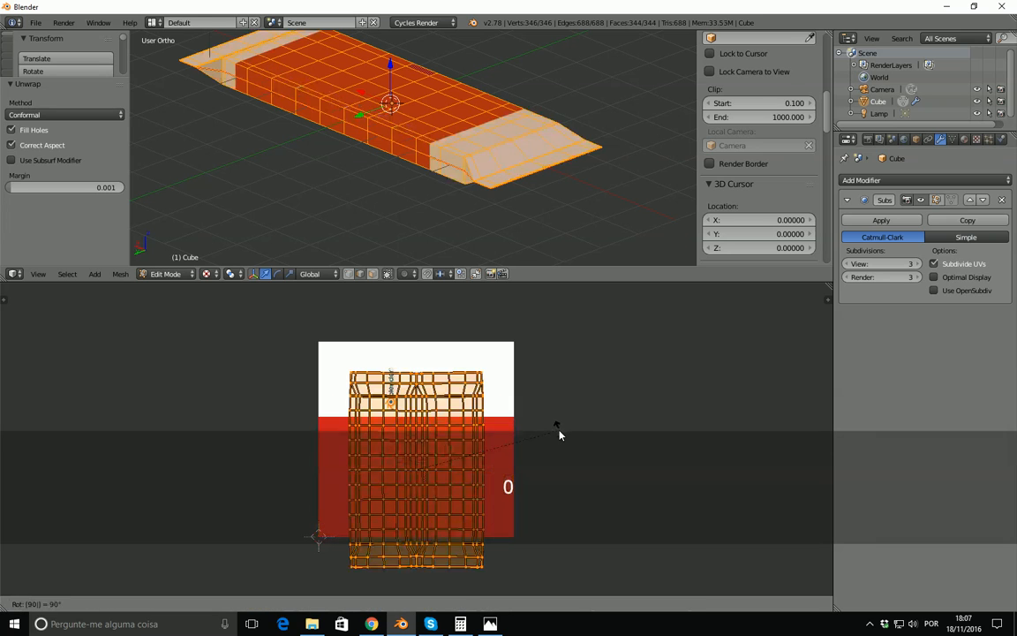
key(Return)
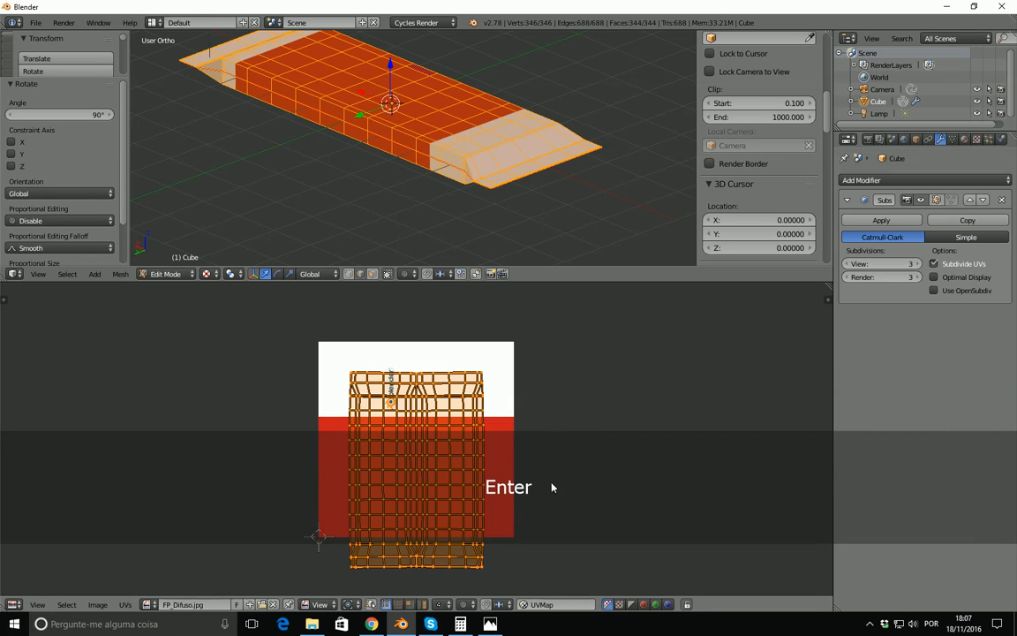
key(g)
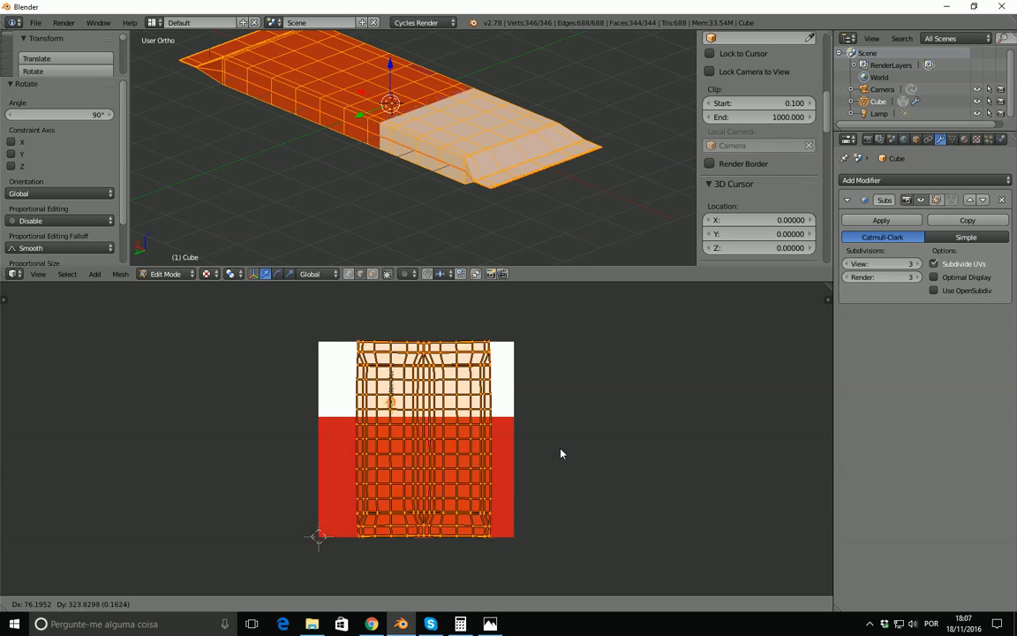
click(561, 452)
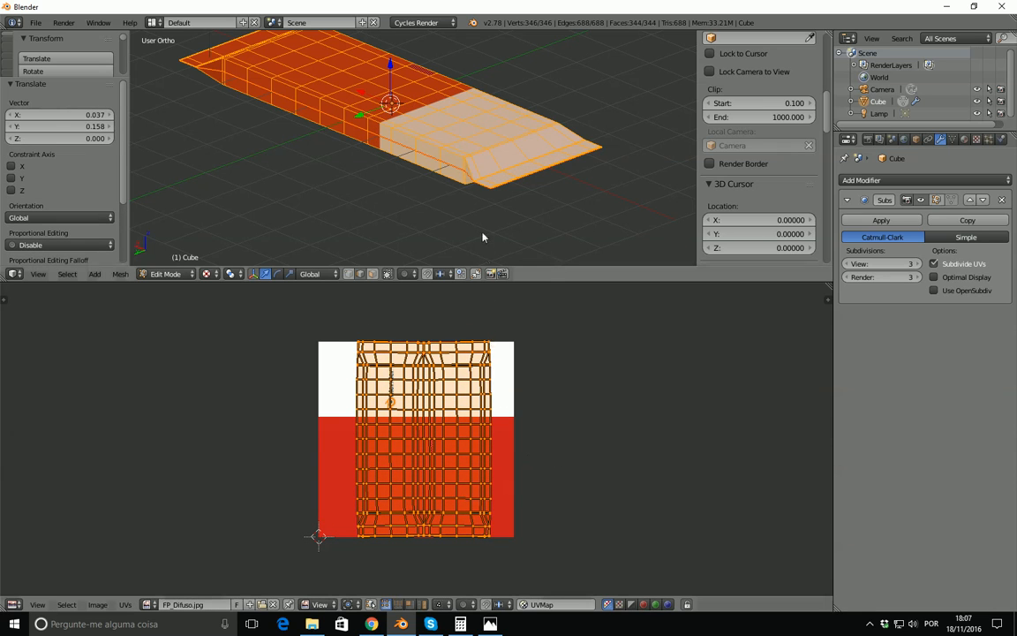
Return to Object Mode and rotate the wrapper 180° about the global X axis so its logo side faces up
scroll(396, 196, down, 2)
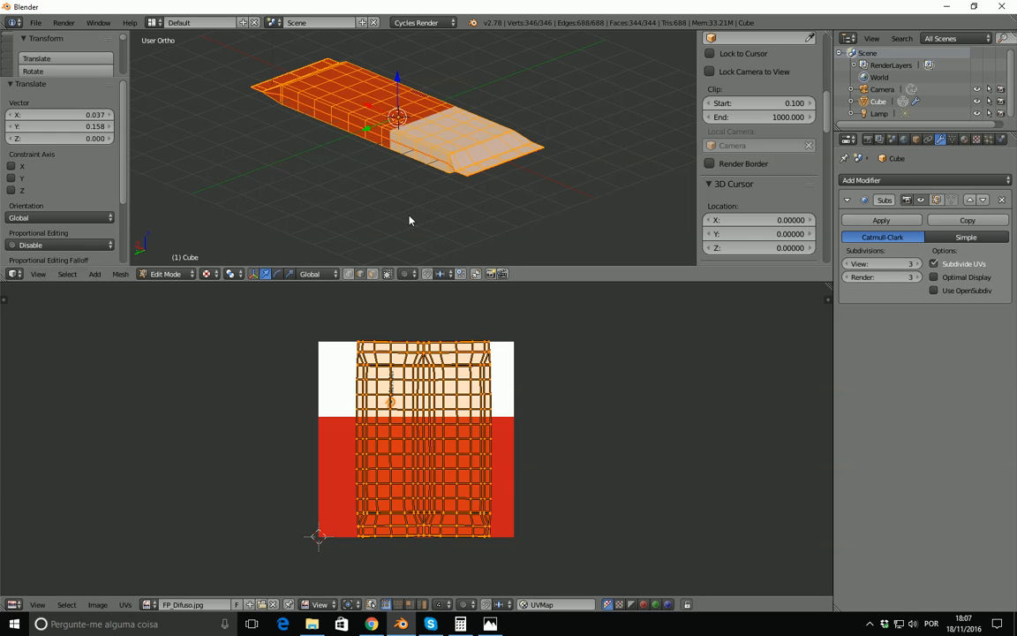
key(Tab)
mouse_move(437, 165)
middle_down()
mouse_move(450, 155)
mouse_move(435, 180)
middle_up()
scroll(437, 163, down, 2)
scroll(438, 164, up, 3)
key(r)
key(x)
key(1)
key(8)
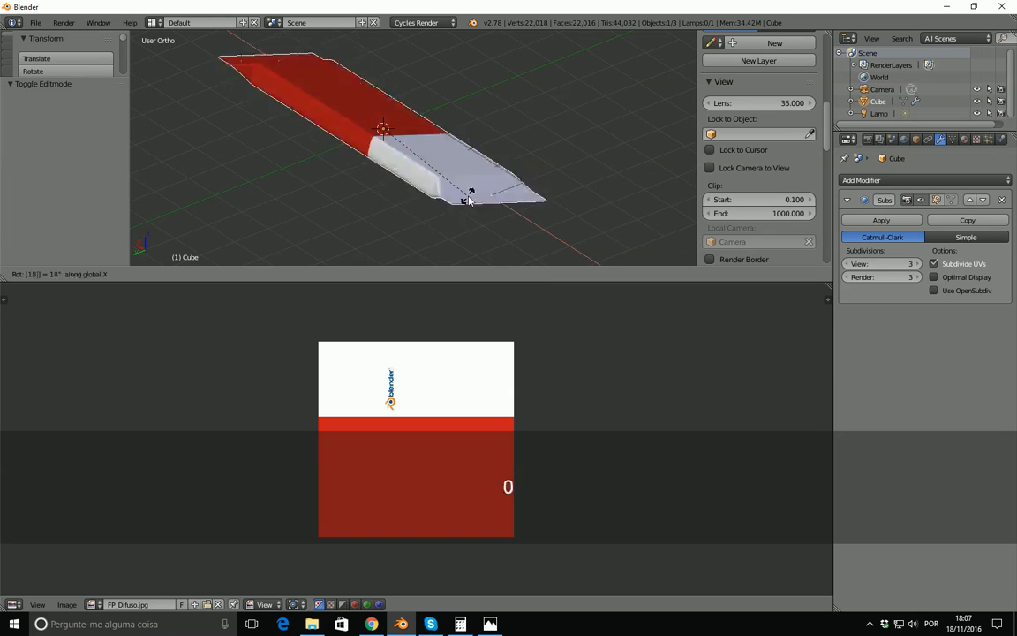
key(0)
key(Return)
middle_drag(315, 202, 474, 211)
middle_drag(504, 130, 405, 179)
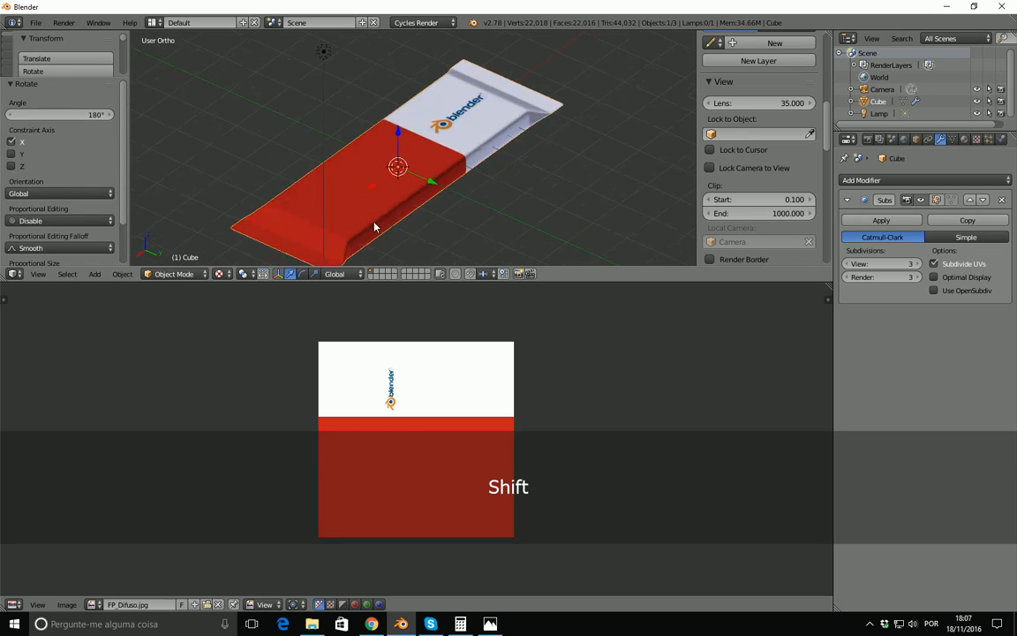
Add a plane at the origin and scale it up by about 8.45 and again by about 2.7 as a floor
scroll(479, 195, down, 3)
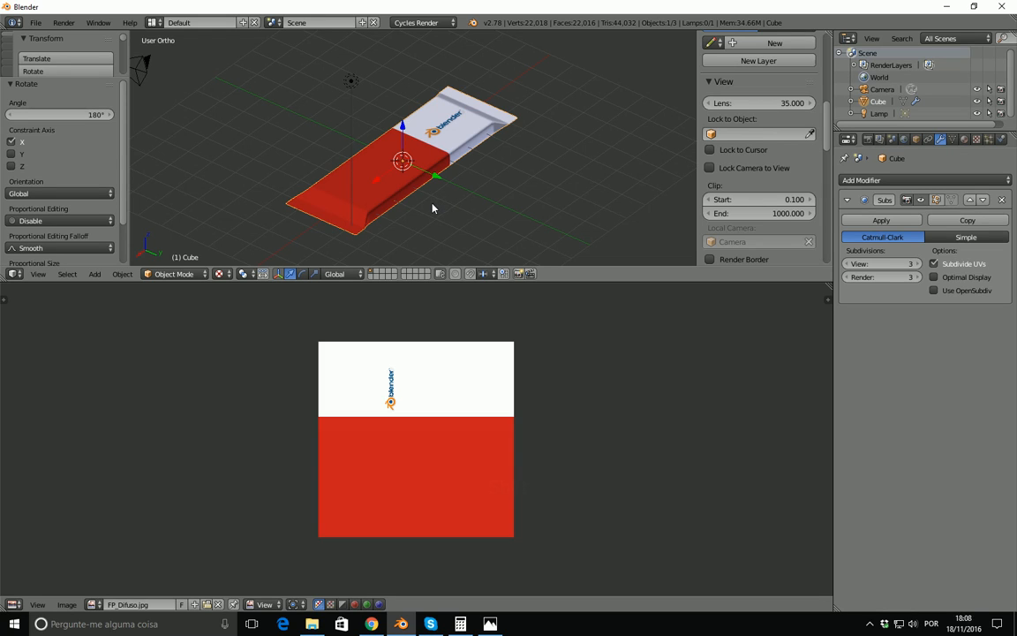
middle_drag(430, 209, 432, 187)
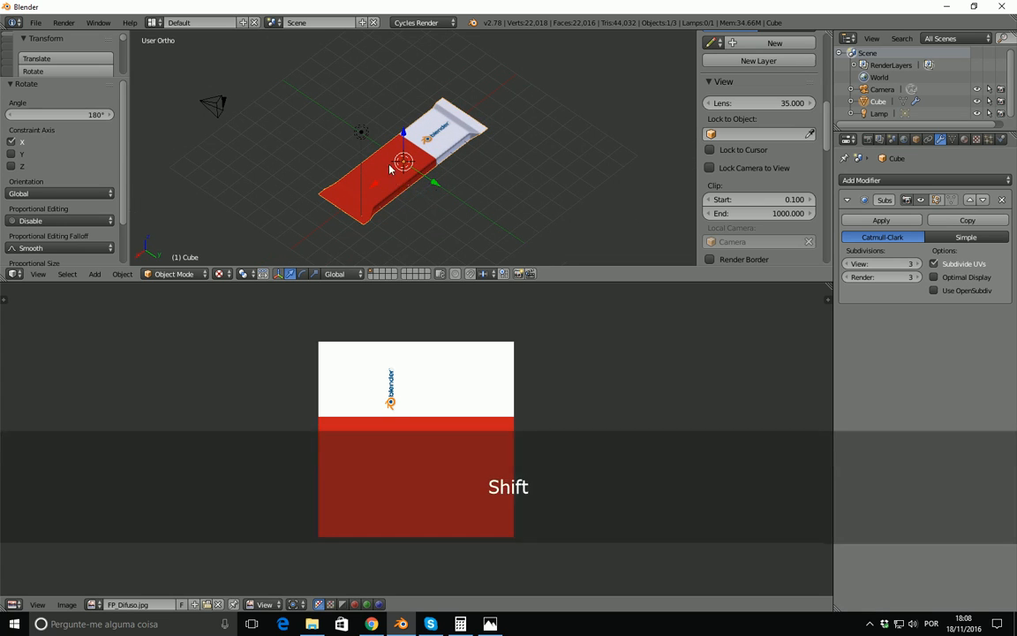
key(shift+a)
mouse_move(393, 167)
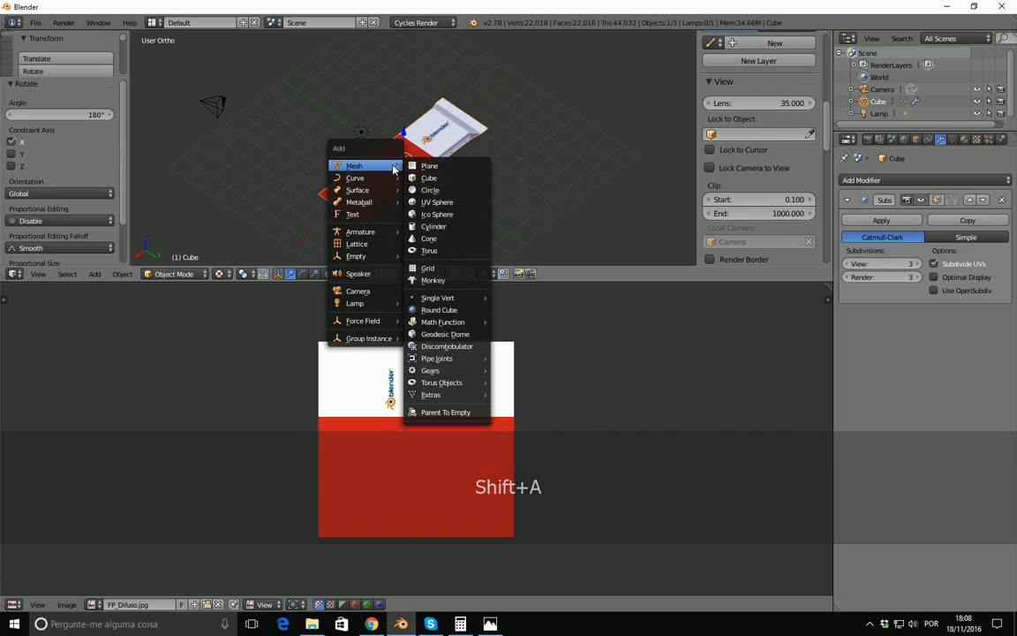
click(428, 166)
key(s)
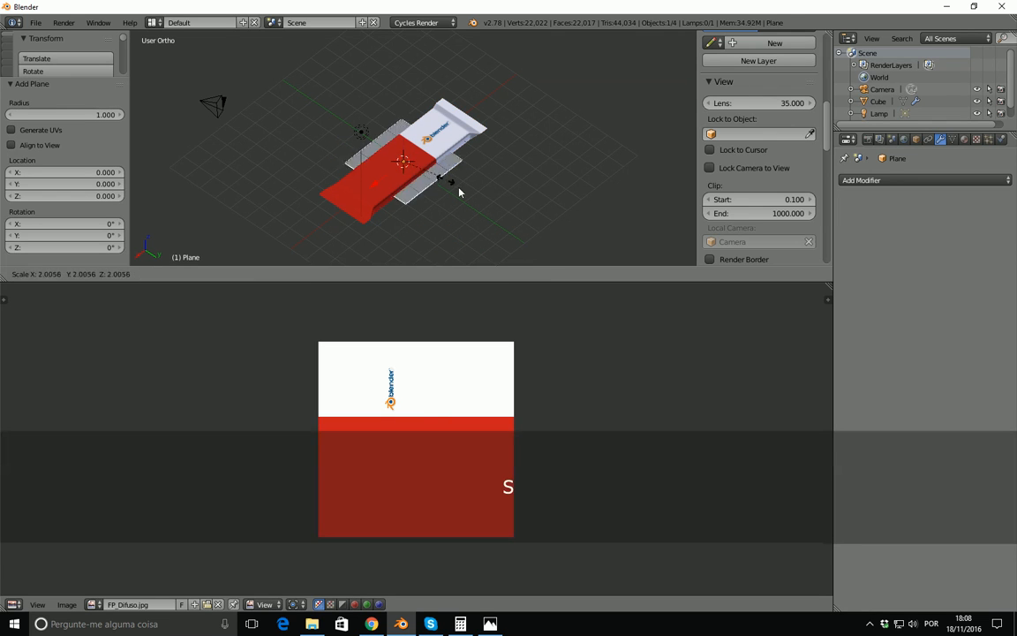
click(554, 245)
key(s)
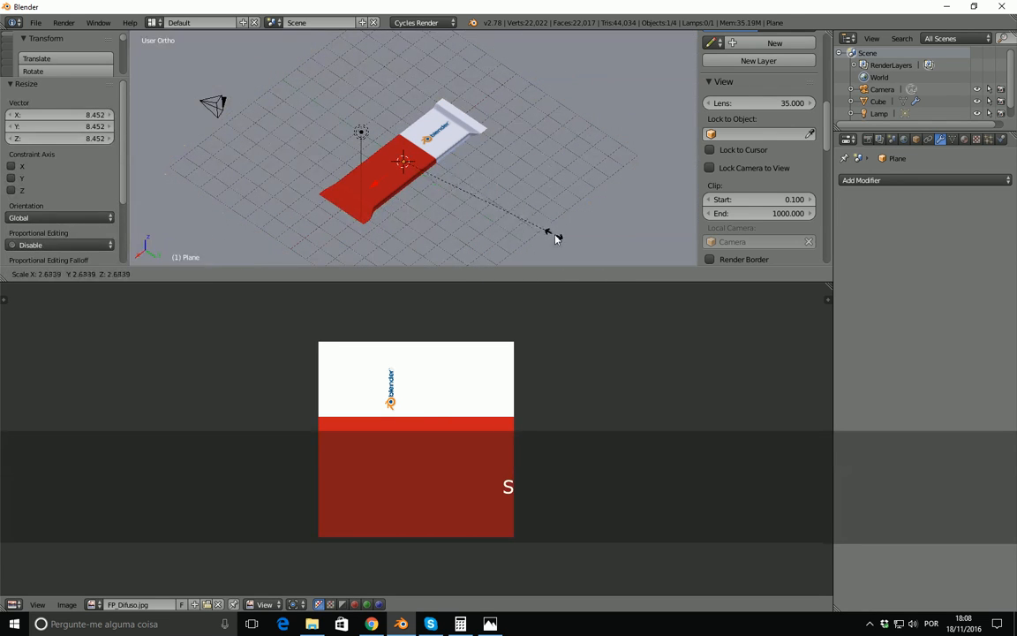
click(542, 234)
Lower the floor plane about 0.278 along Z, just beneath the wrapper, using the front view
key(KP_1)
scroll(525, 243, up, 7)
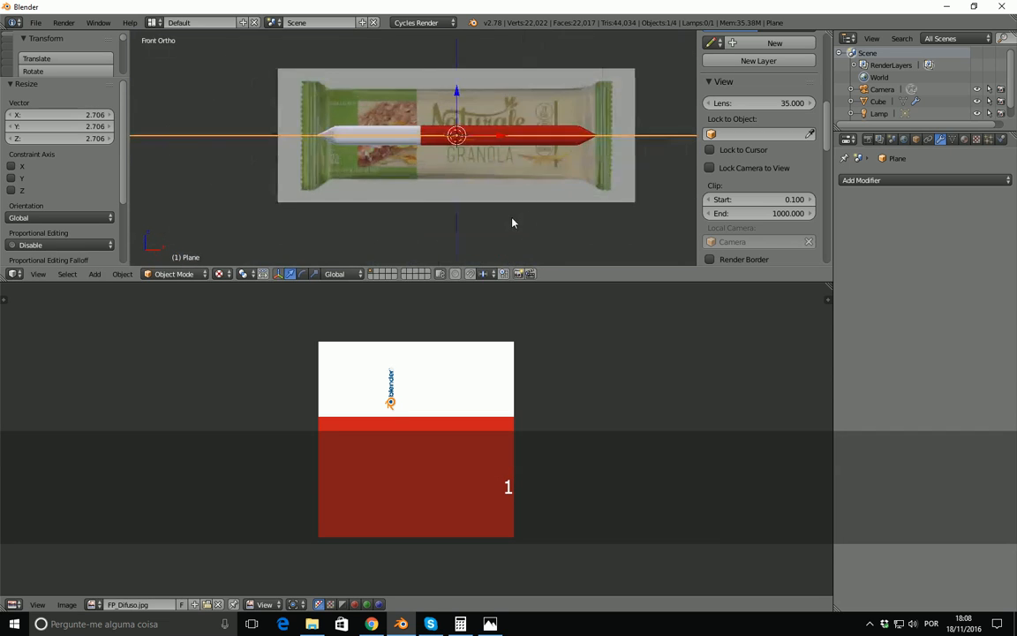
drag(504, 80, 503, 114)
scroll(502, 114, down, 4)
middle_drag(502, 115, 518, 167)
Enlarge the 3D view, split it into two side-by-side views, and hide the tool shelf and properties region in the new one
drag(454, 282, 459, 340)
drag(828, 42, 552, 128)
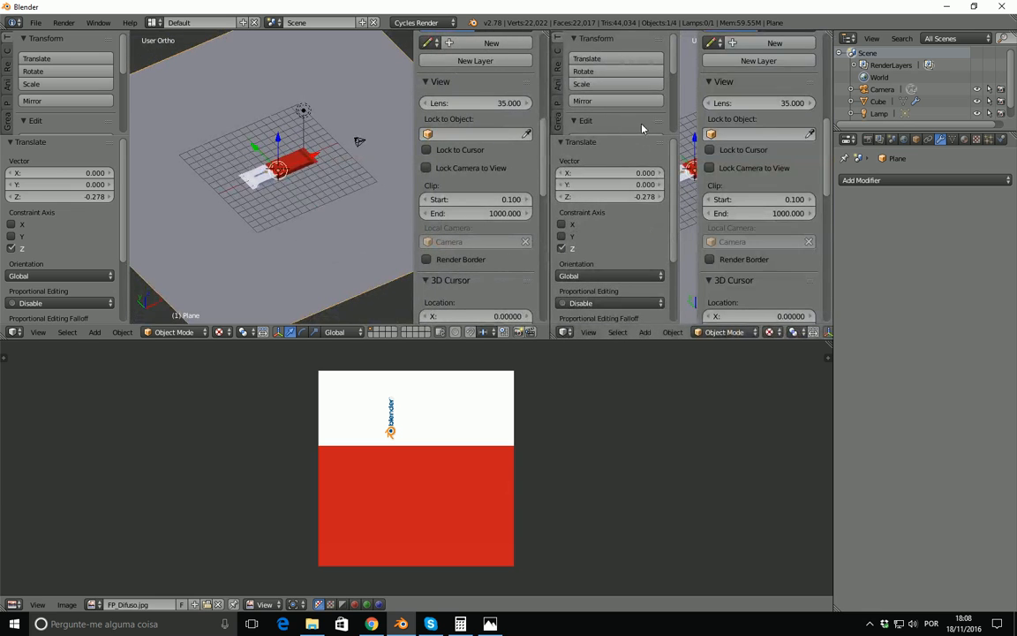
key(t)
key(n)
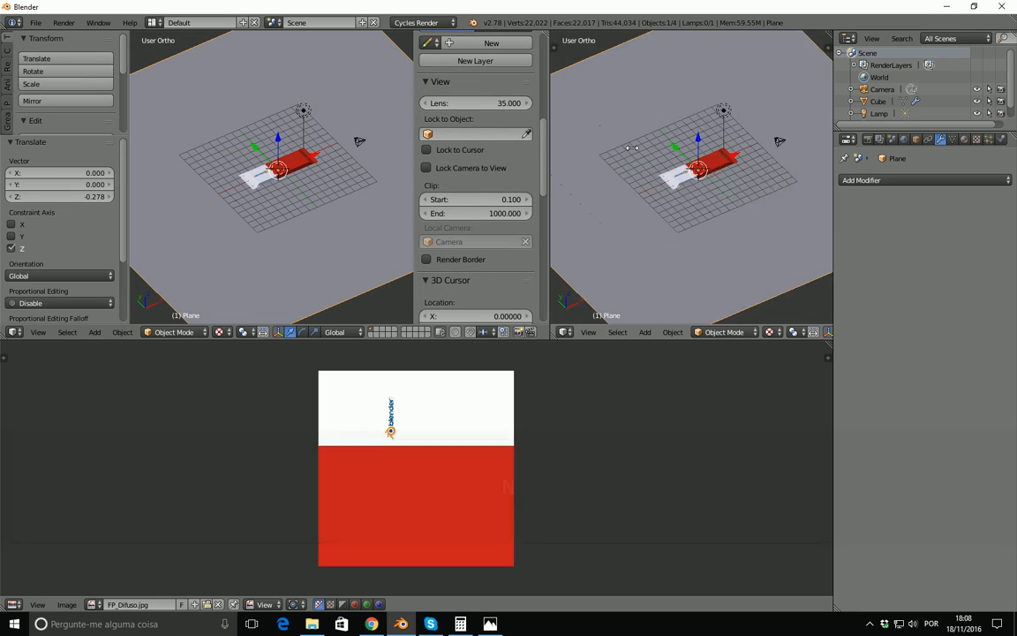
Select the camera, show its view in the new 3D view, and frame the camera object in the other
right_click(778, 141)
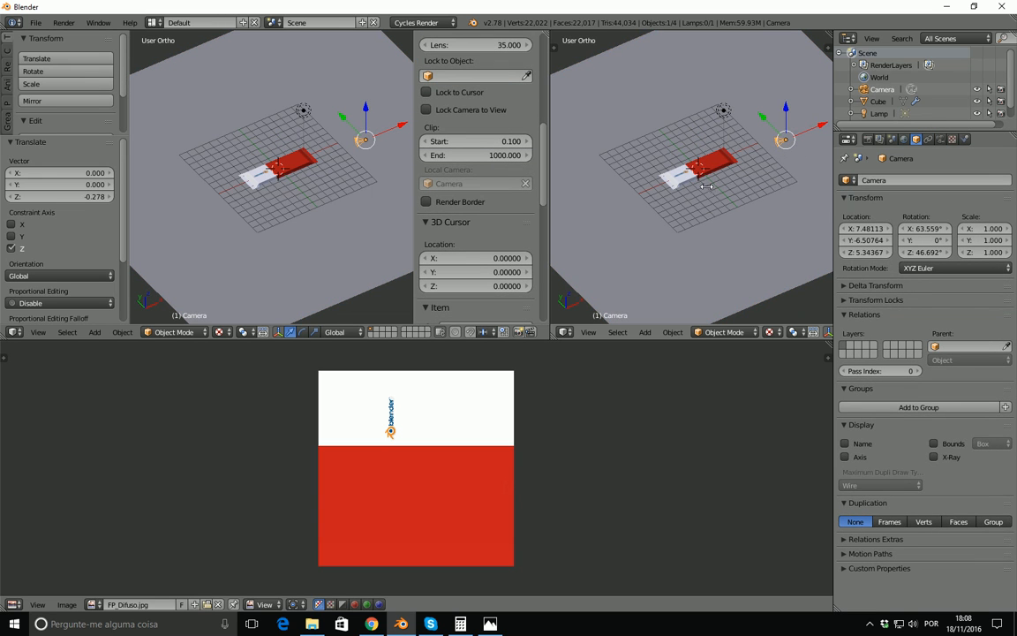
key(KP_0)
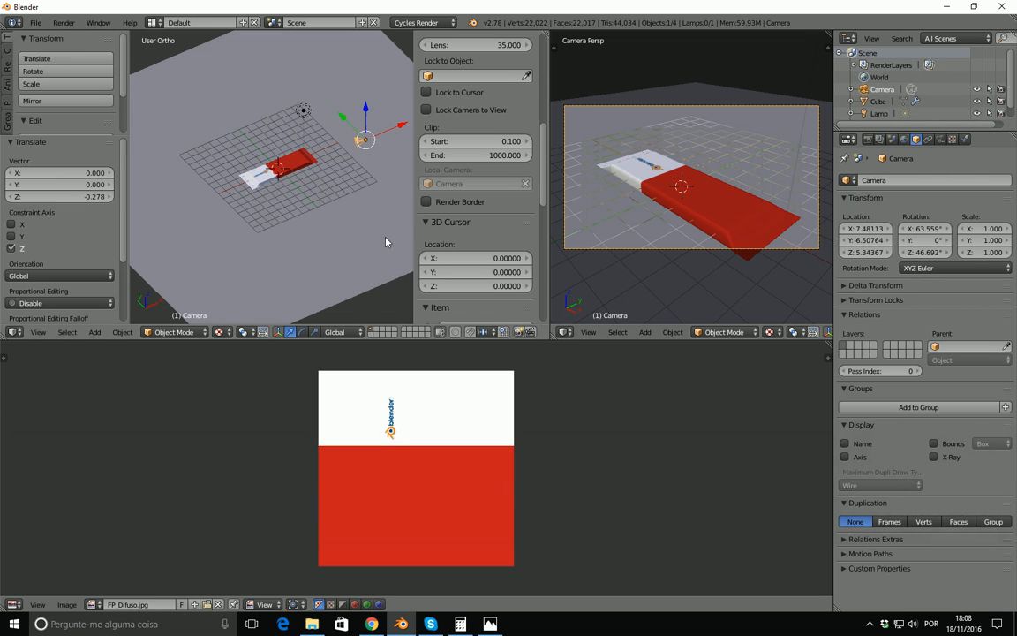
scroll(369, 166, up, 3)
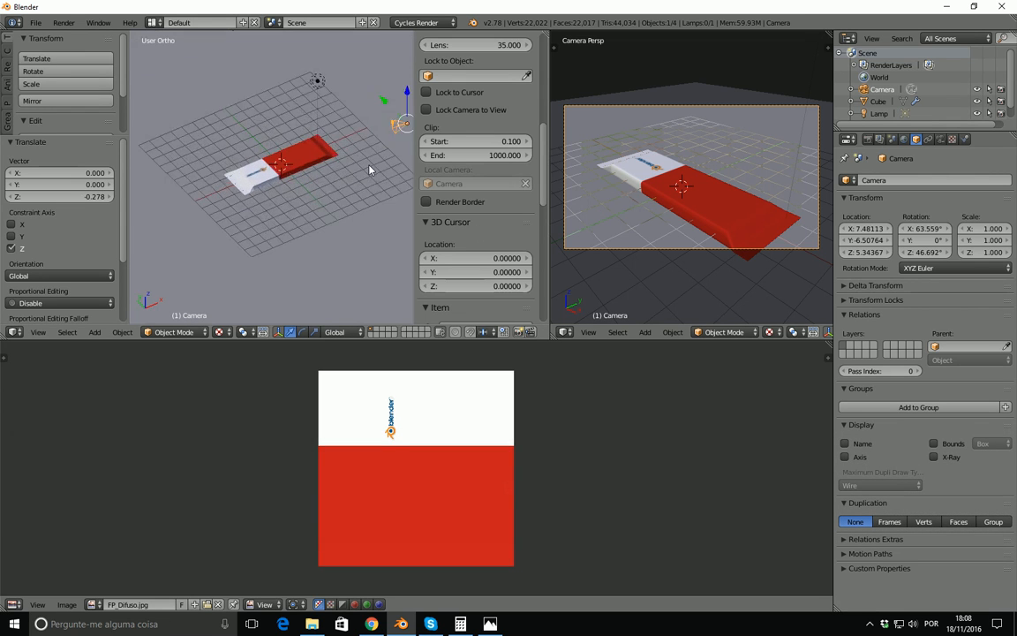
shift+middle_drag(353, 148, 236, 202)
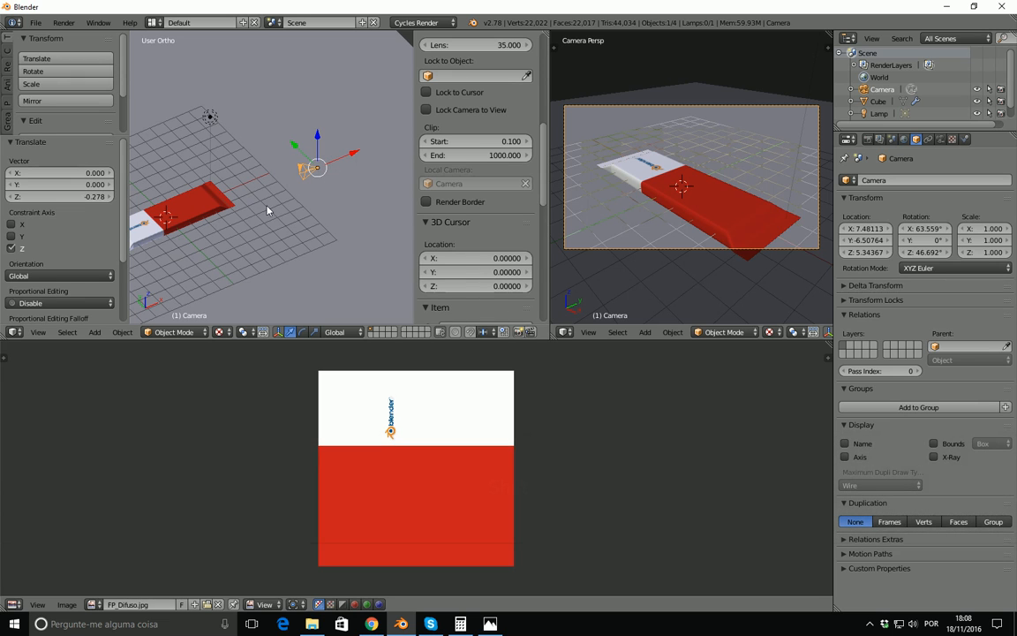
Set the transform orientation to Local and move the camera about 1.795 up along its local Y axis
click(335, 332)
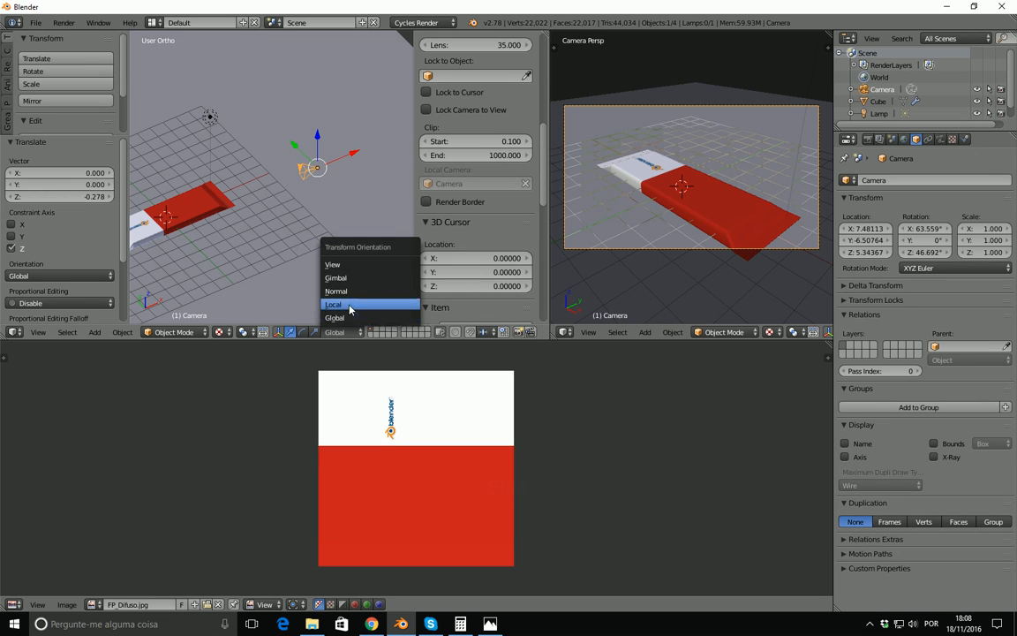
click(334, 274)
middle_drag(317, 204, 347, 168)
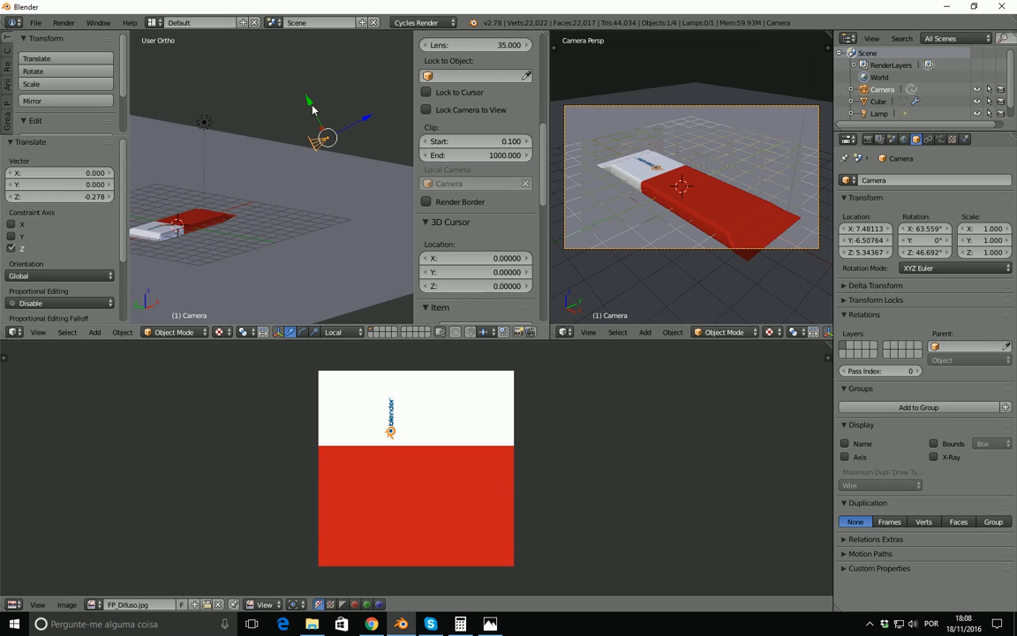
drag(318, 117, 305, 101)
Tilt the camera down to an X rotation of about 49.5° and pull it back about 2.302 along its local Z axis
click(304, 332)
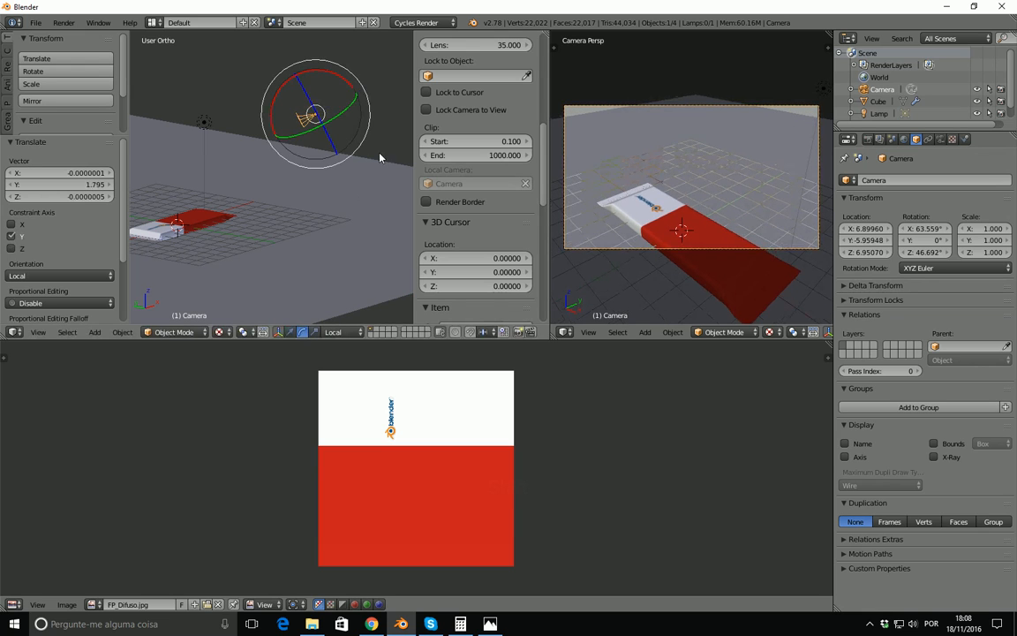
drag(344, 83, 334, 69)
click(290, 333)
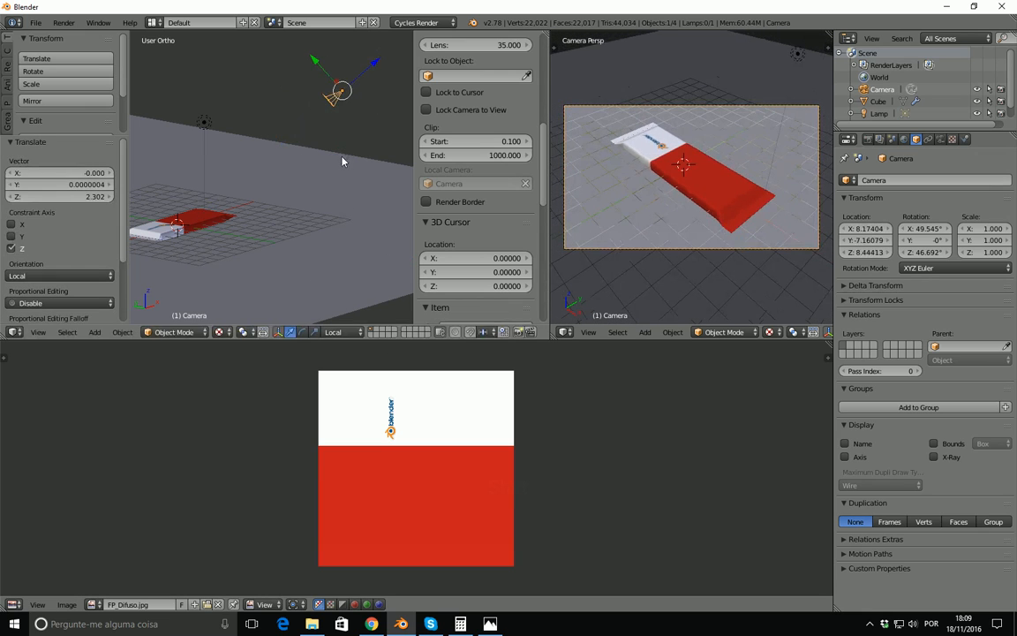
From the top view, move the camera to the opposite side of the wrapper and rotate it to about 164.7° around Z
key(KP_7)
scroll(337, 181, down, 1)
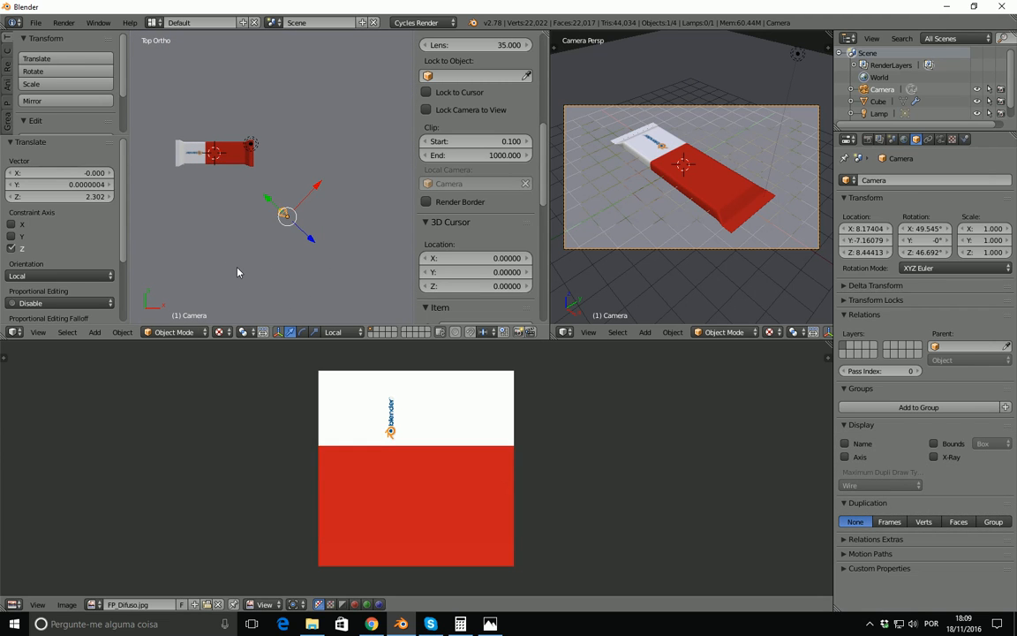
key(r)
click(361, 282)
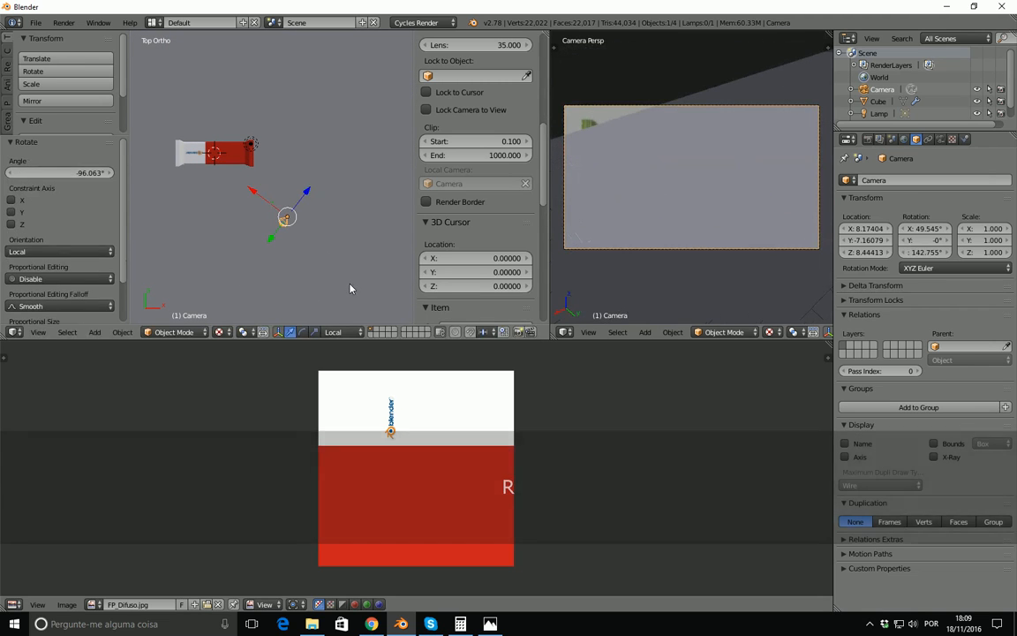
key(g)
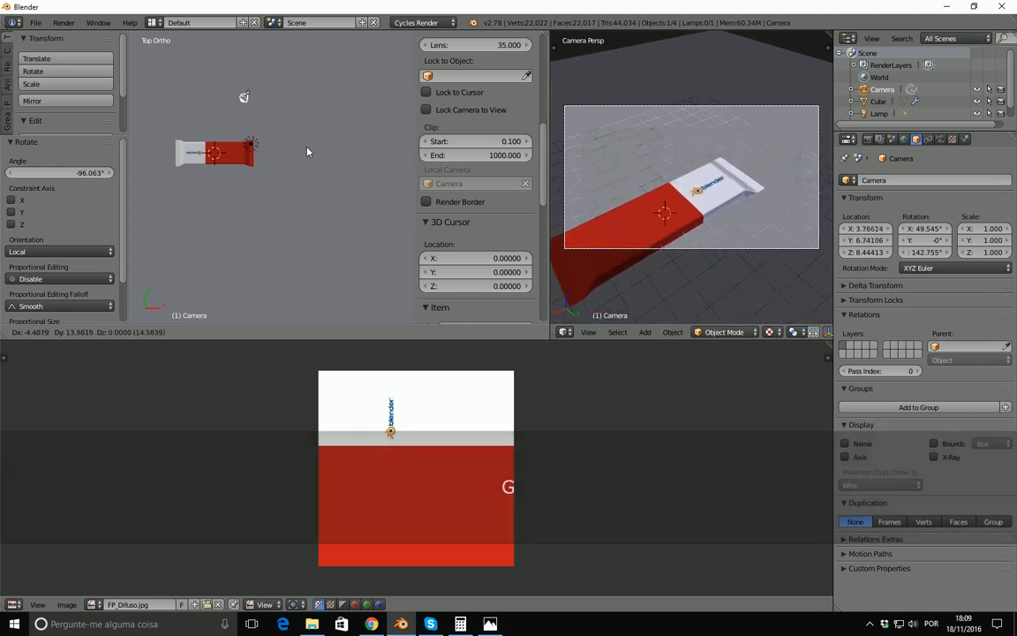
click(298, 141)
key(r)
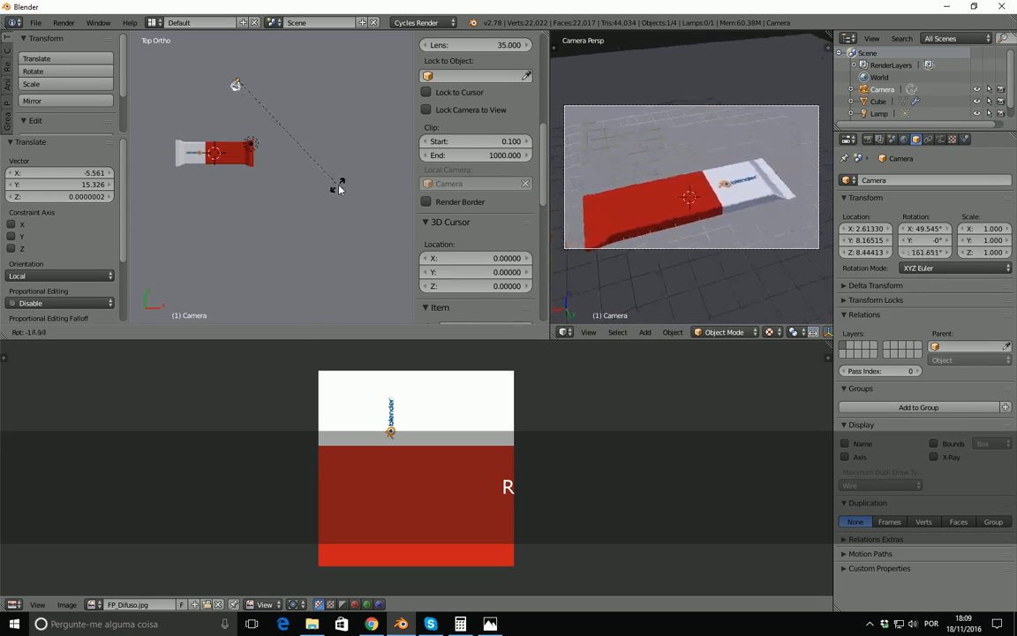
click(350, 188)
Move the camera about -1.512 along its local Y axis and about 1.144 along its local Z axis
drag(236, 108, 243, 88)
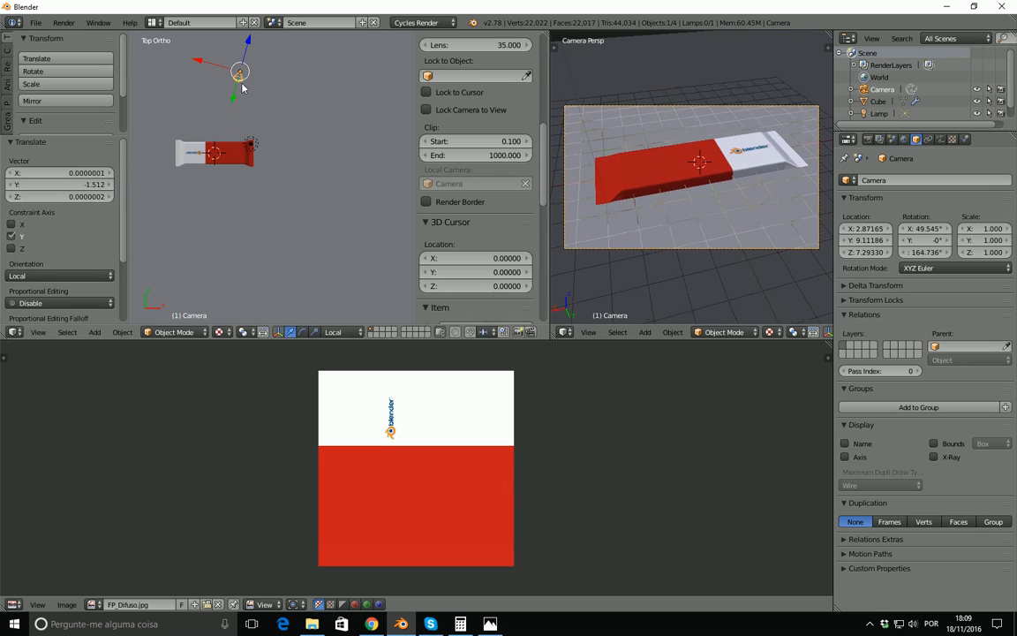
middle_drag(280, 114, 363, 83)
drag(363, 83, 132, 64)
Enable two diagonal composition guides in the camera's display settings
click(941, 140)
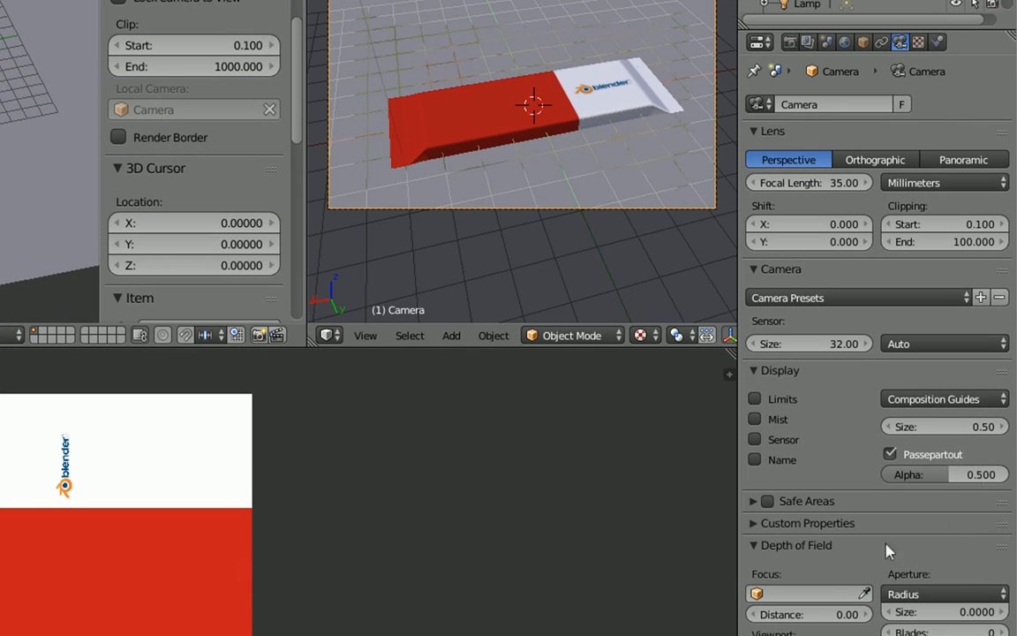
click(943, 399)
click(919, 357)
click(924, 399)
click(914, 379)
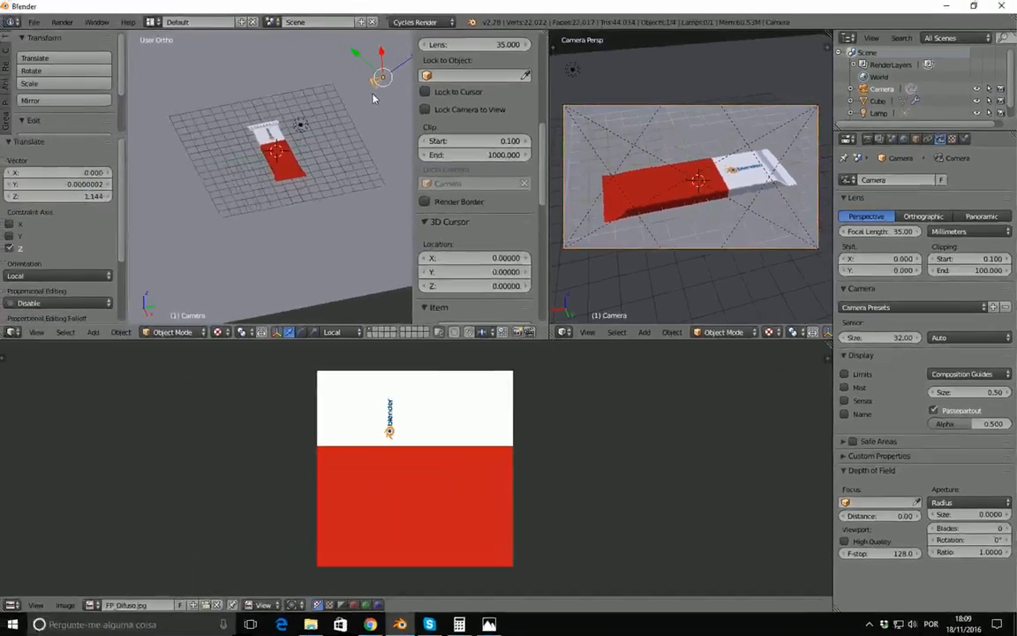
Fine-tune the framing by moving the camera about -0.809 and 0.128 along its local Z axis, with a slight shift along local X
scroll(31, 6, down, 1)
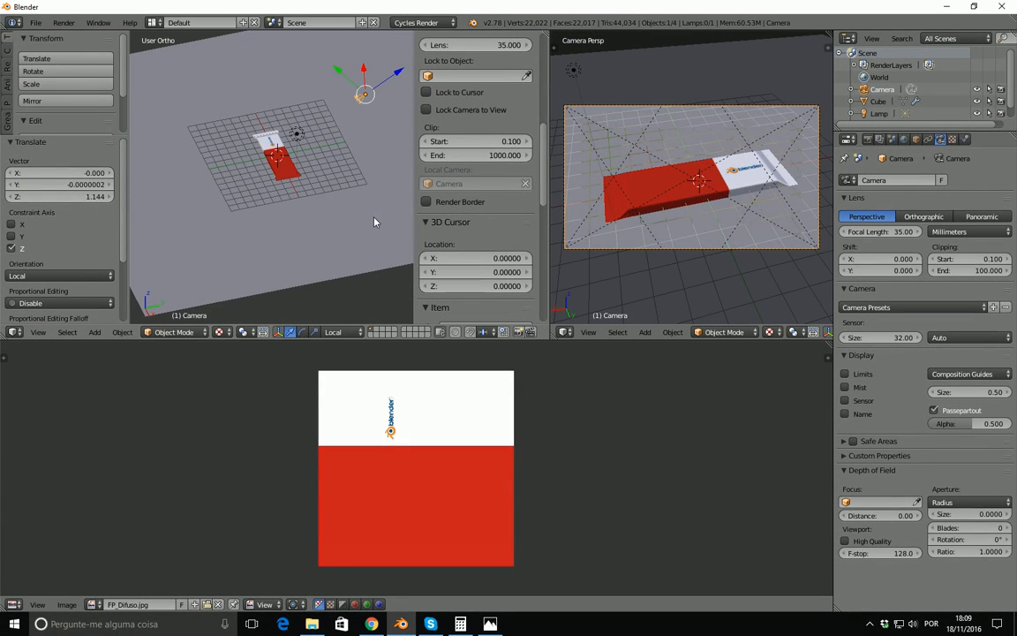
drag(398, 76, 369, 91)
middle_drag(347, 88, 386, 190)
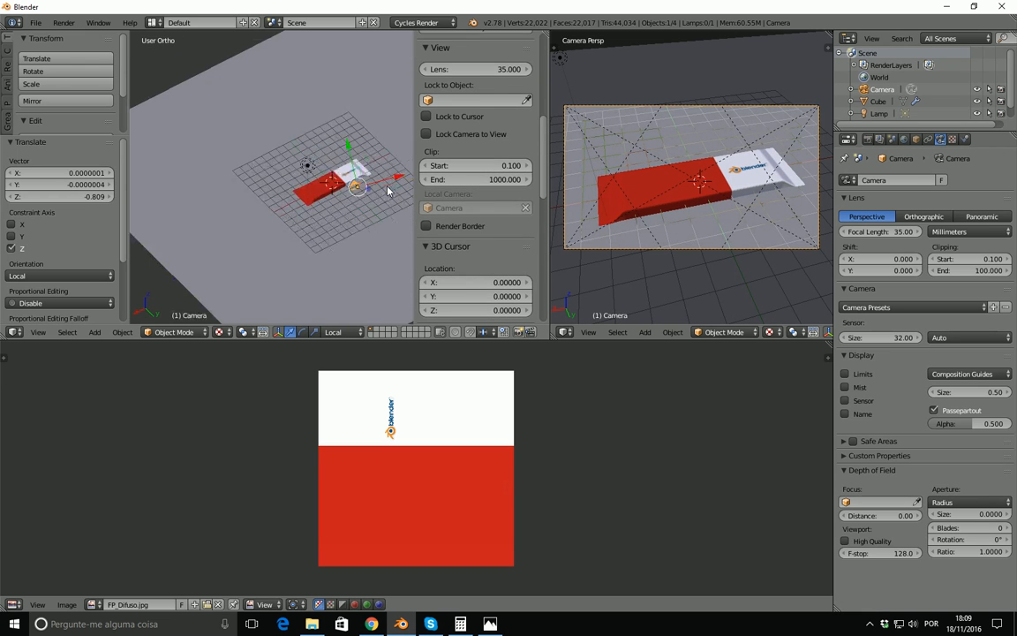
drag(393, 180, 399, 181)
middle_drag(362, 196, 133, 136)
drag(404, 134, 407, 136)
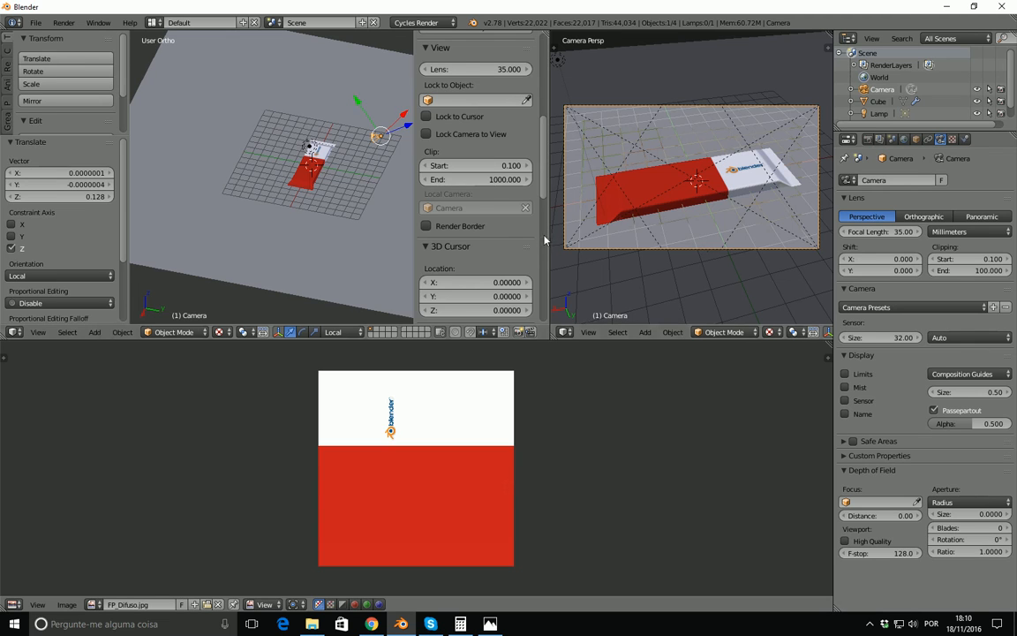
Widen the camera view, shorten the 3D view row, and switch the camera view to Rendered shading
drag(553, 229, 512, 231)
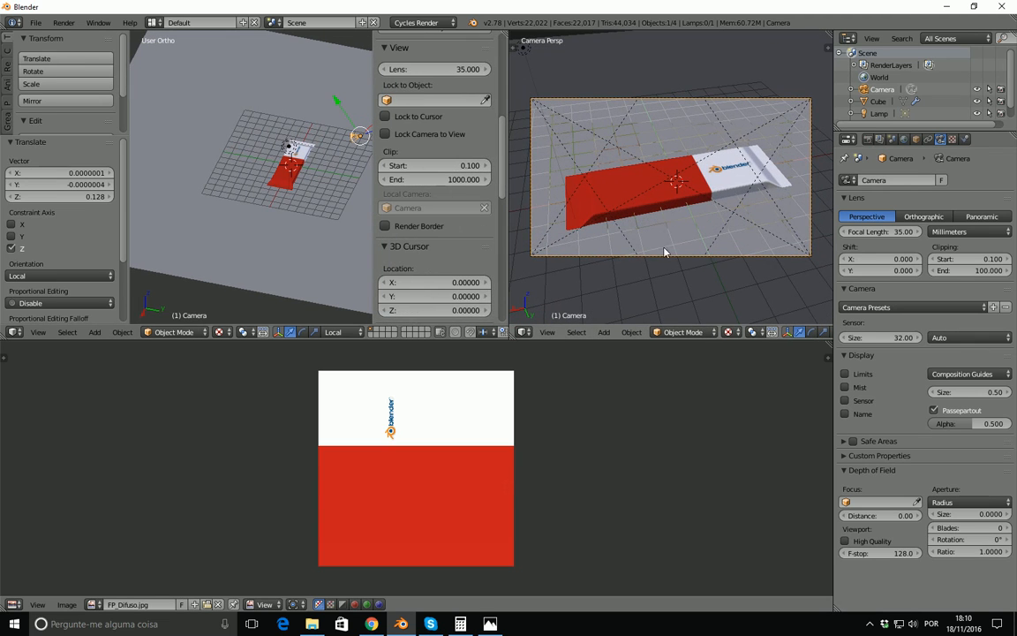
drag(633, 343, 642, 262)
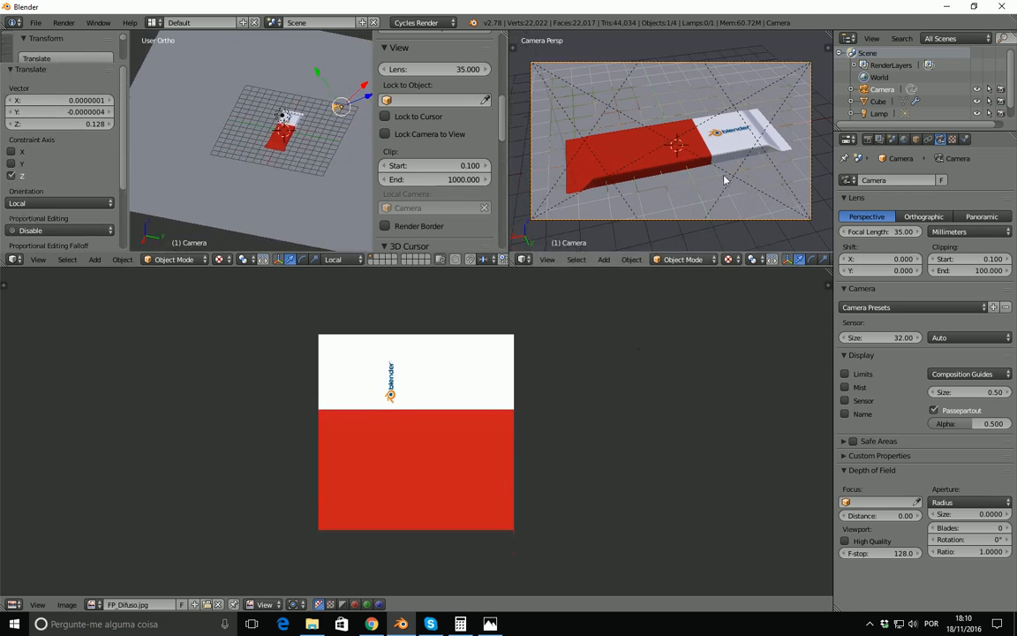
click(729, 259)
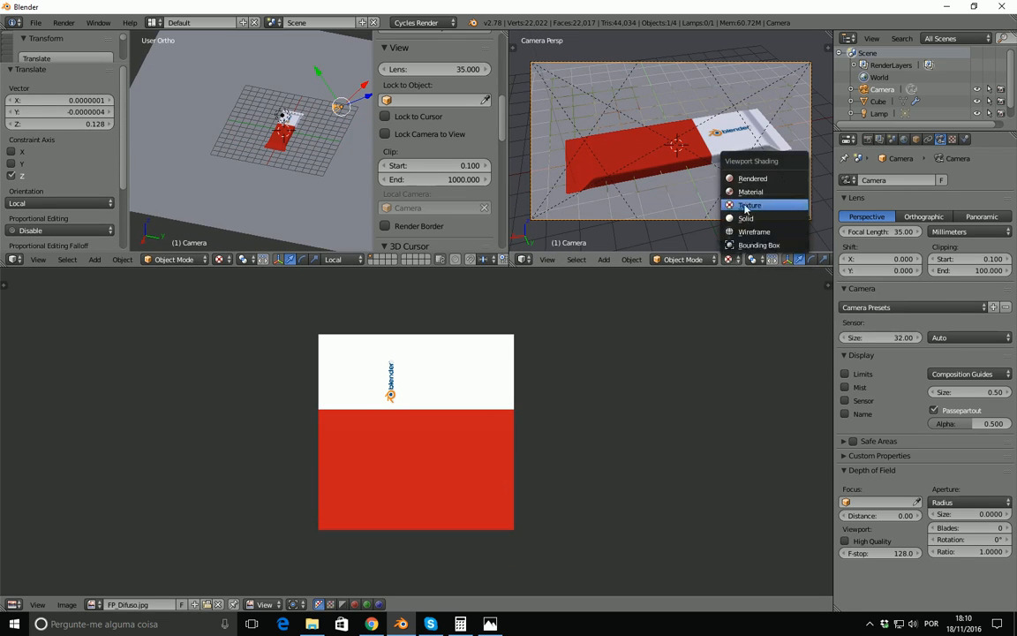
click(750, 177)
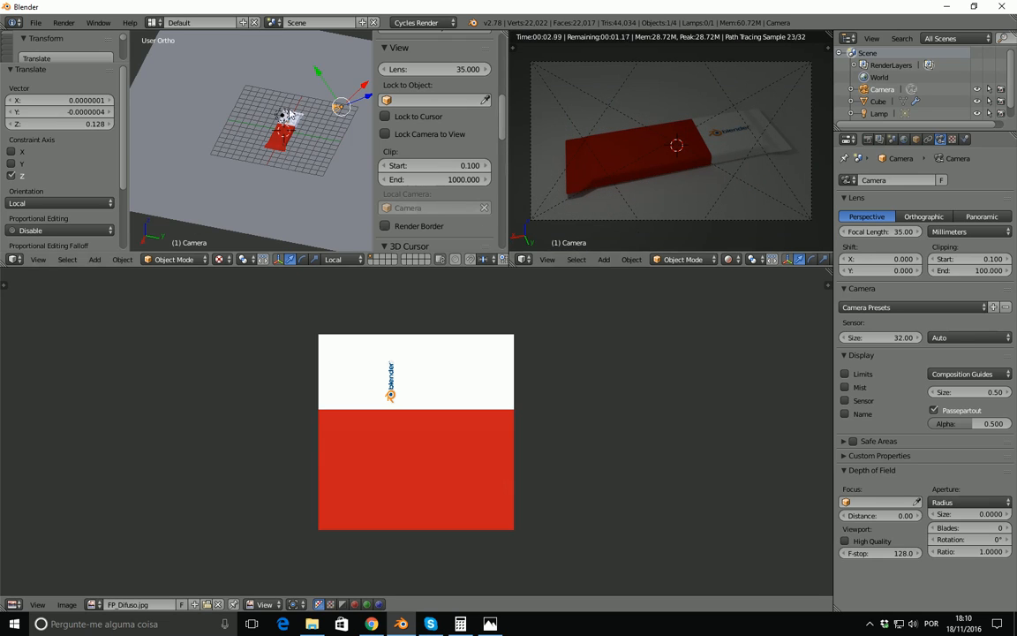
Delete the point lamp above the wrapper from the scene
right_click(282, 115)
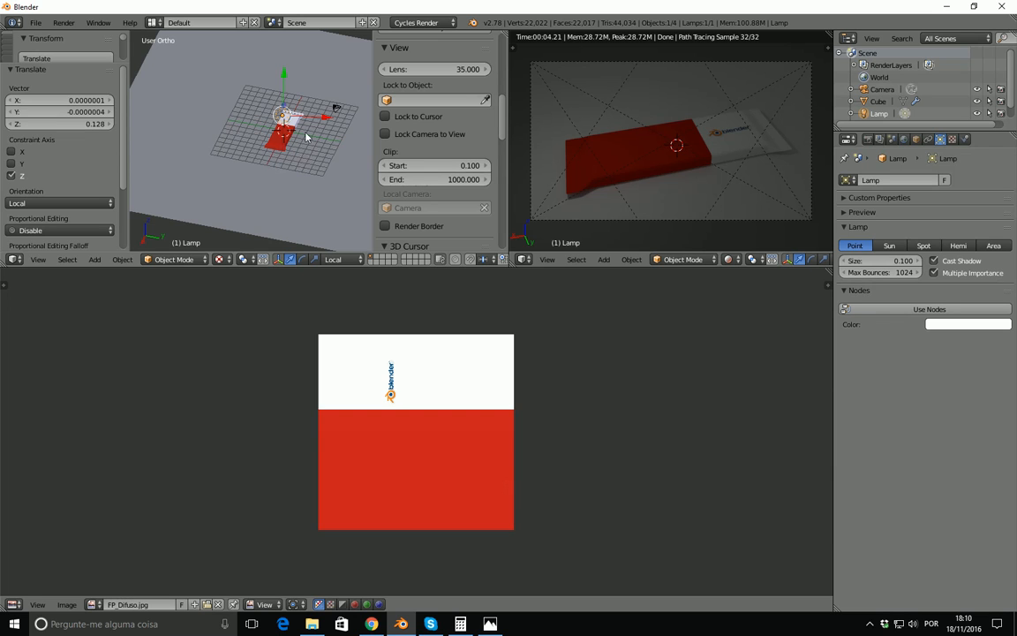
key(Delete)
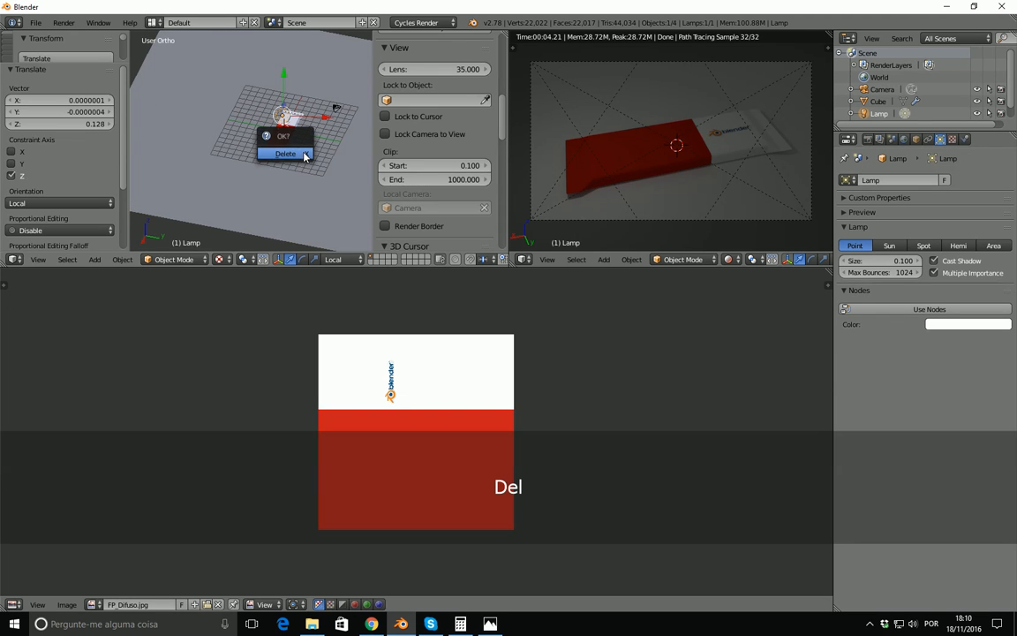
click(305, 150)
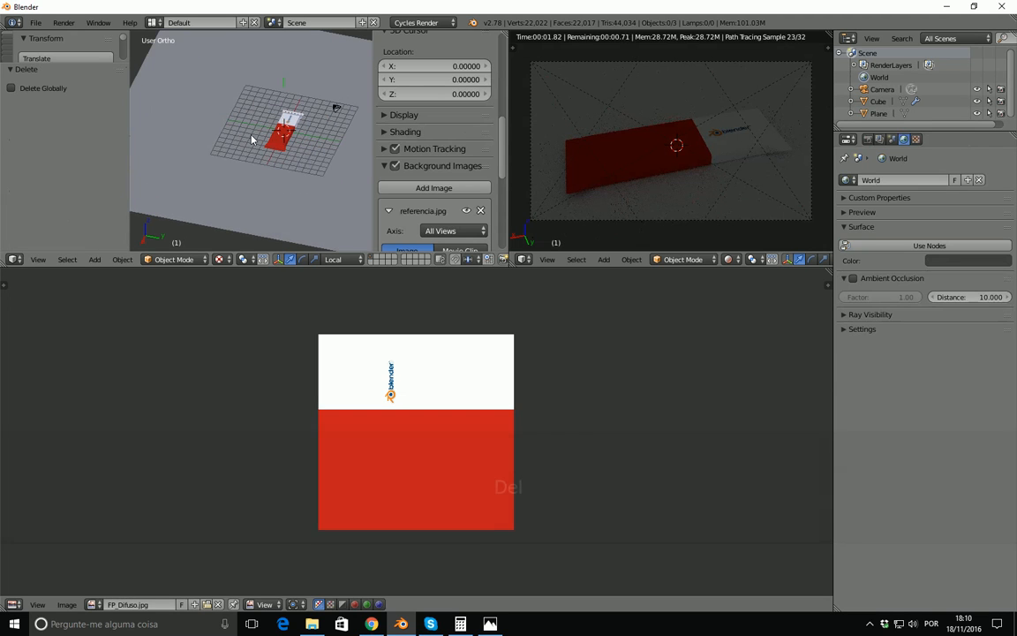
Add a mesh plane and raise it about 6.441 along Z above the wrapper
key(shift+a)
mouse_move(270, 141)
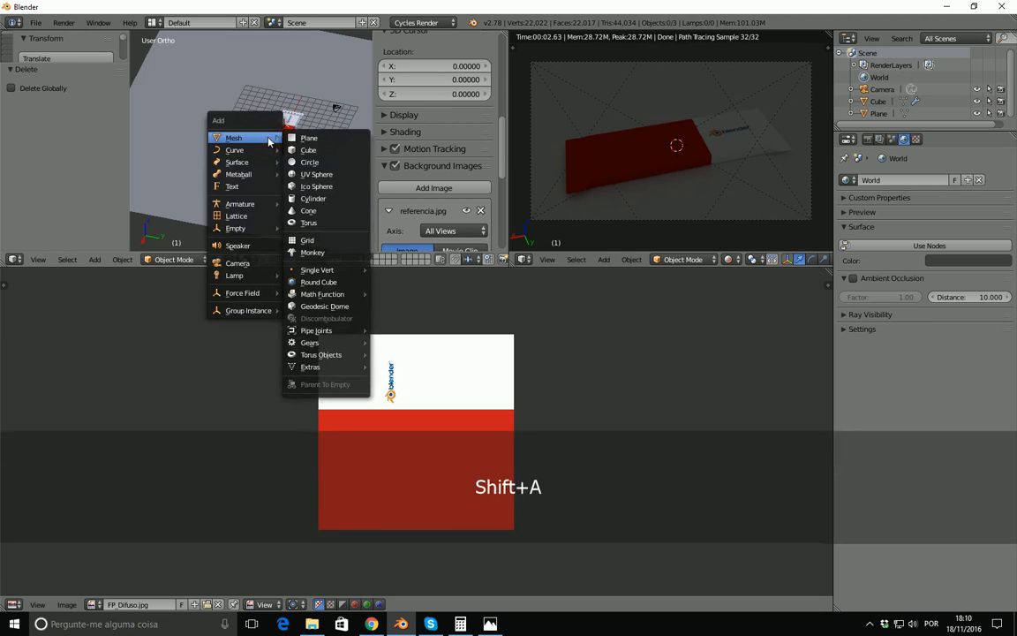
click(311, 138)
key(g)
key(z)
key(z)
drag(287, 76, 287, 69)
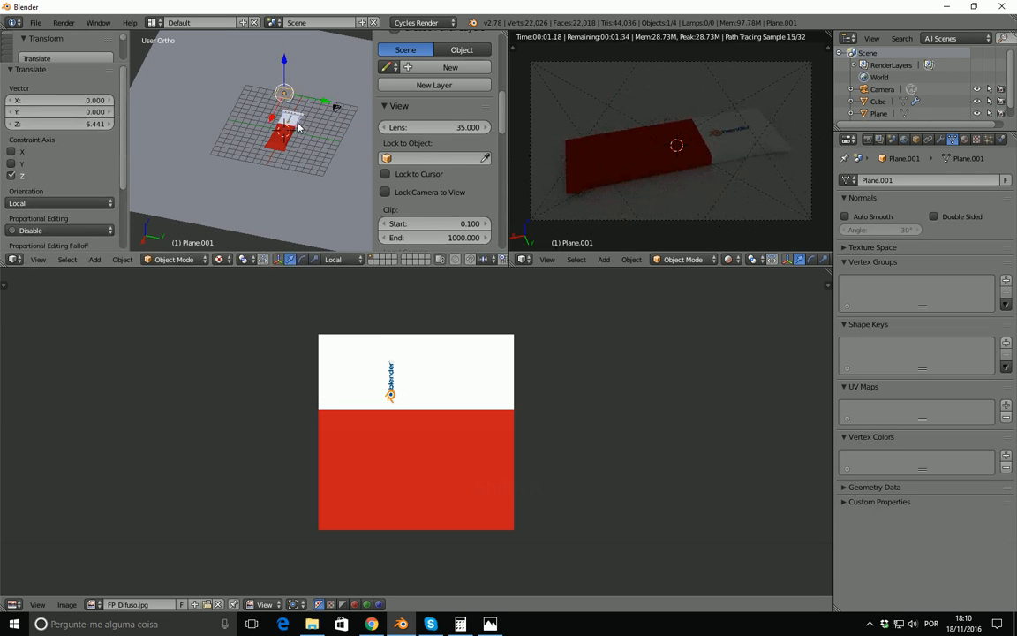
Scale the raised plane by about 2.469 along the X axis
scroll(282, 148, down, 3)
middle_drag(285, 152, 213, 161)
key(s)
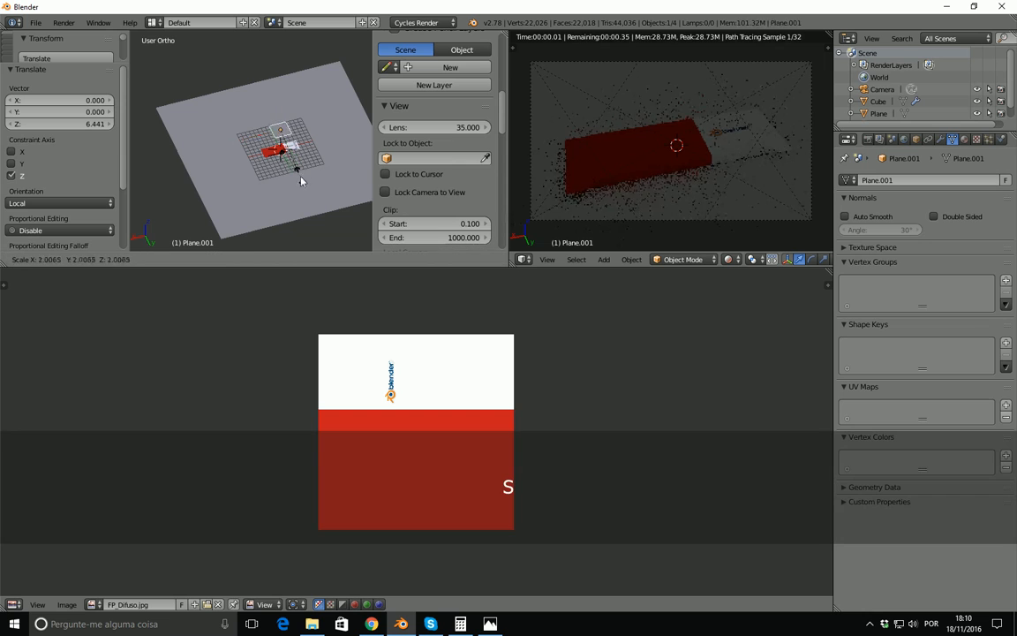
key(x)
click(324, 181)
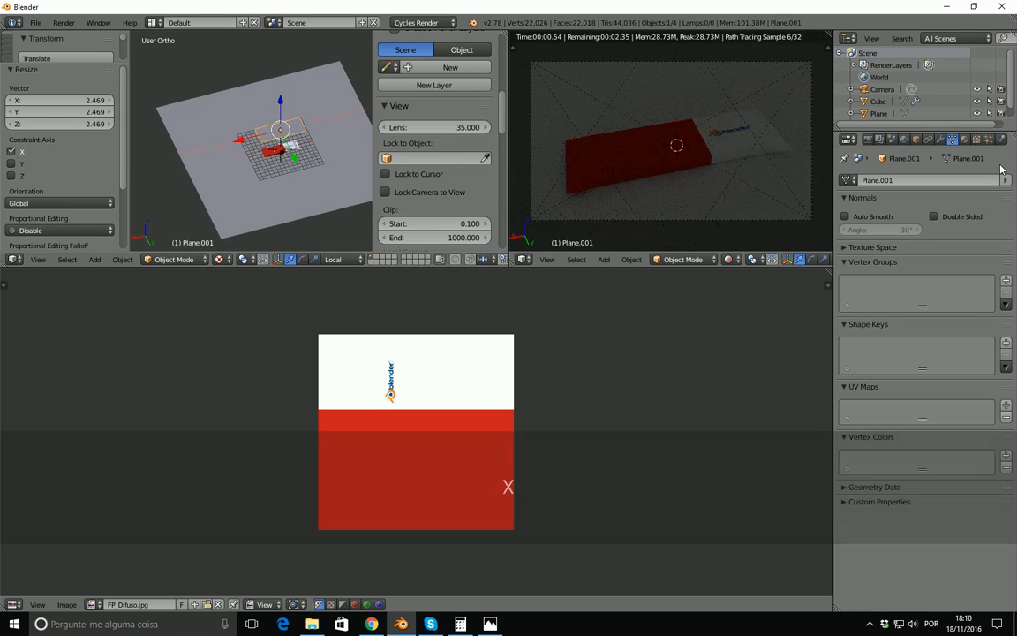
Create a new material for the raised plane and name it luz
click(964, 140)
click(900, 219)
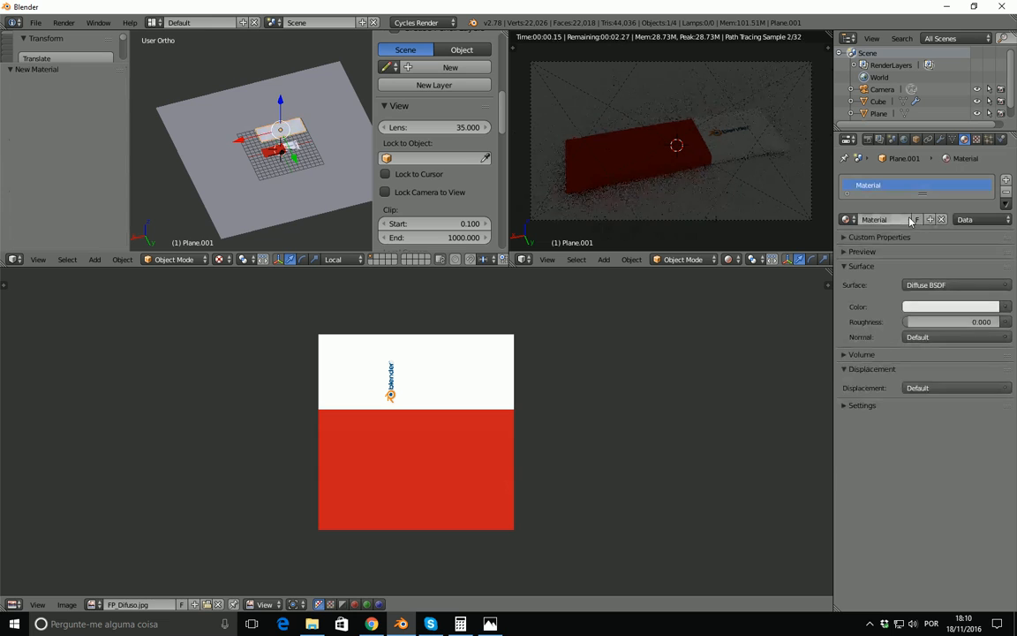
text(luz)
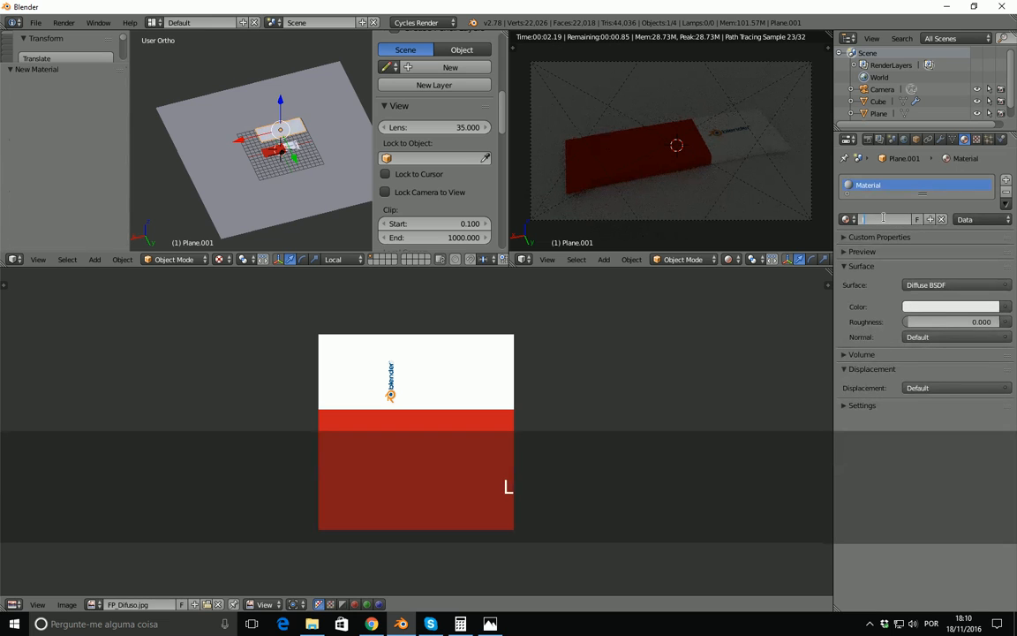
key(Return)
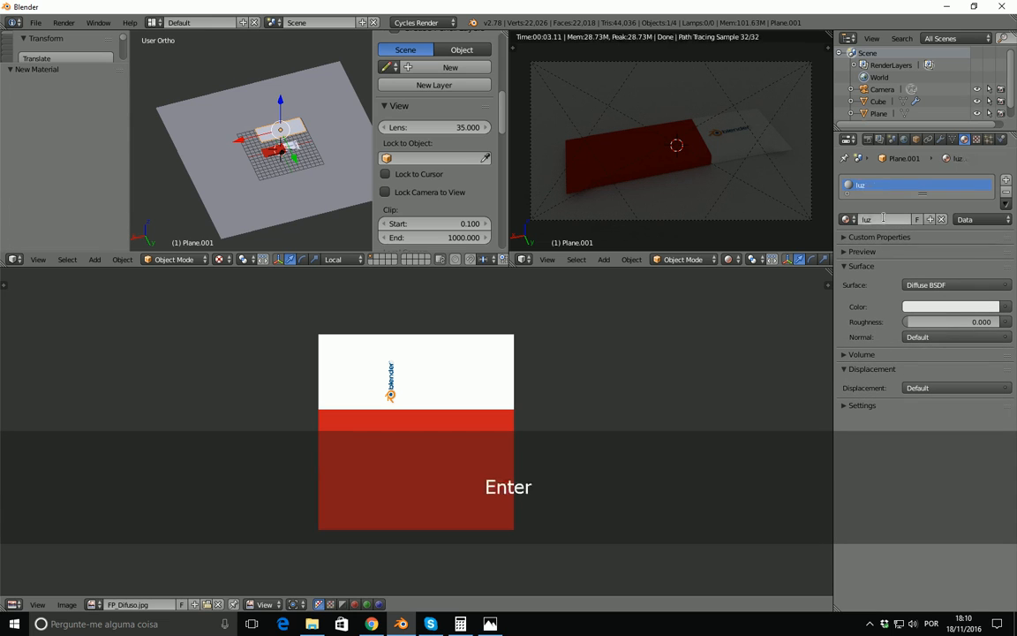
Change the luz material's surface shader to Emission with a strength of 5
click(930, 283)
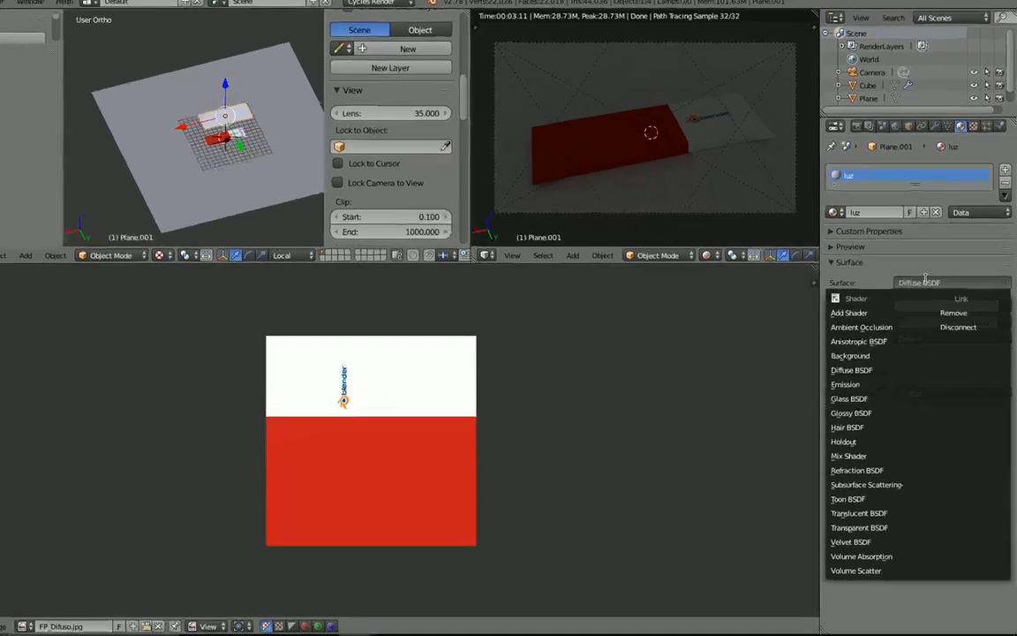
click(905, 375)
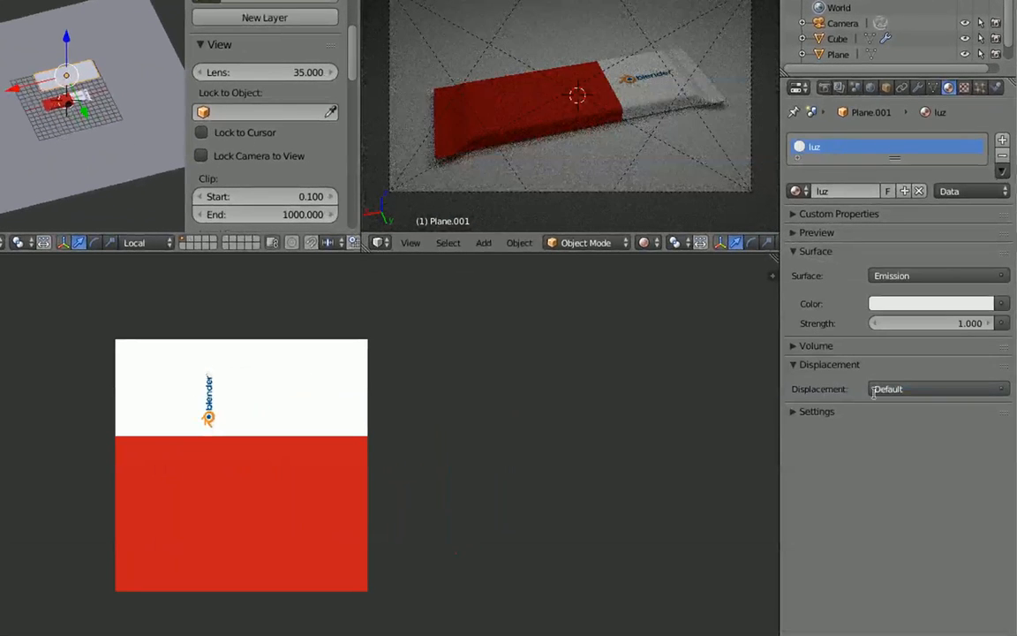
click(940, 321)
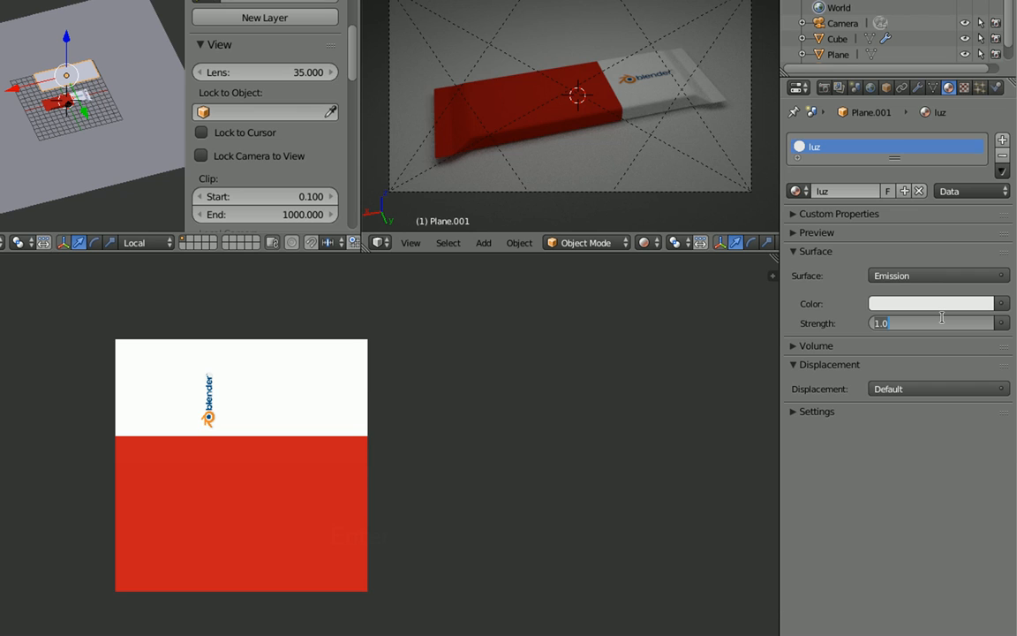
text(5)
key(Return)
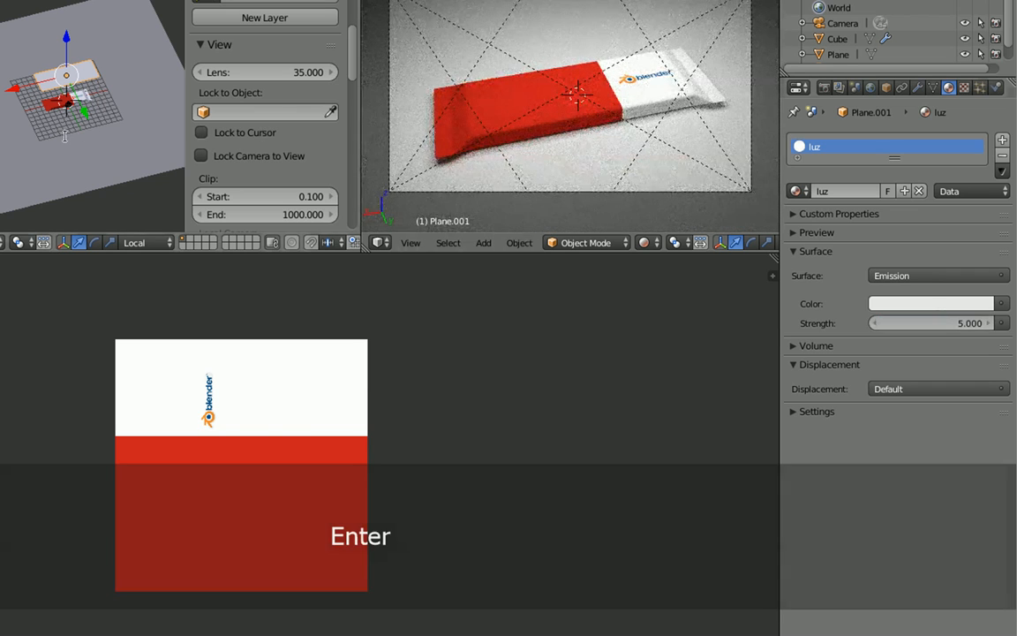
In the right view, rotate the light plane about -30.5° and move it about -4.329 in Y and 1.652 in Z
key(KP_1)
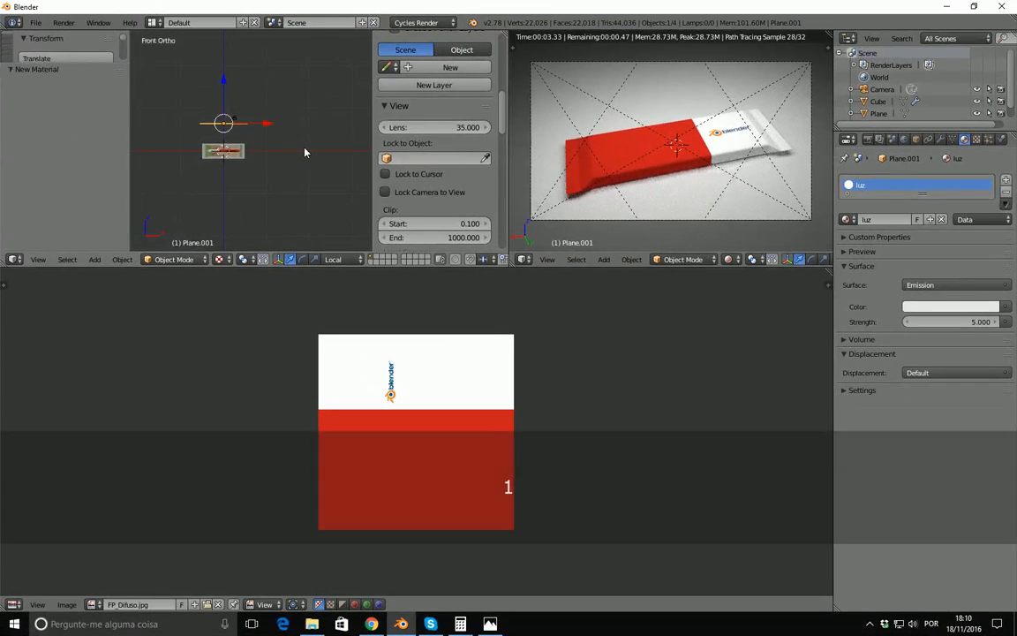
key(KP_3)
key(z)
scroll(286, 176, up, 2)
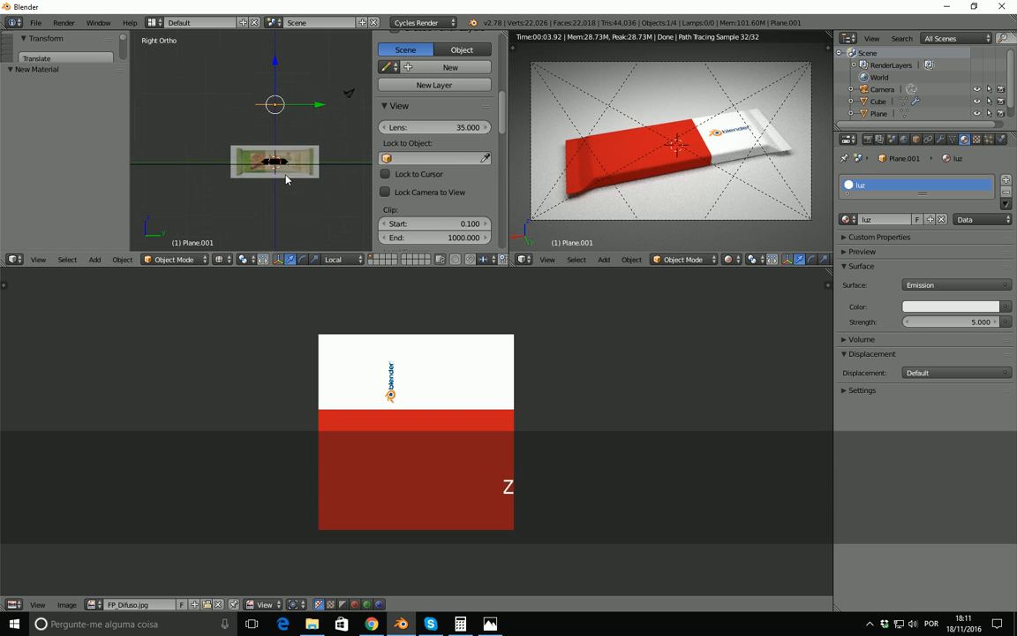
key(r)
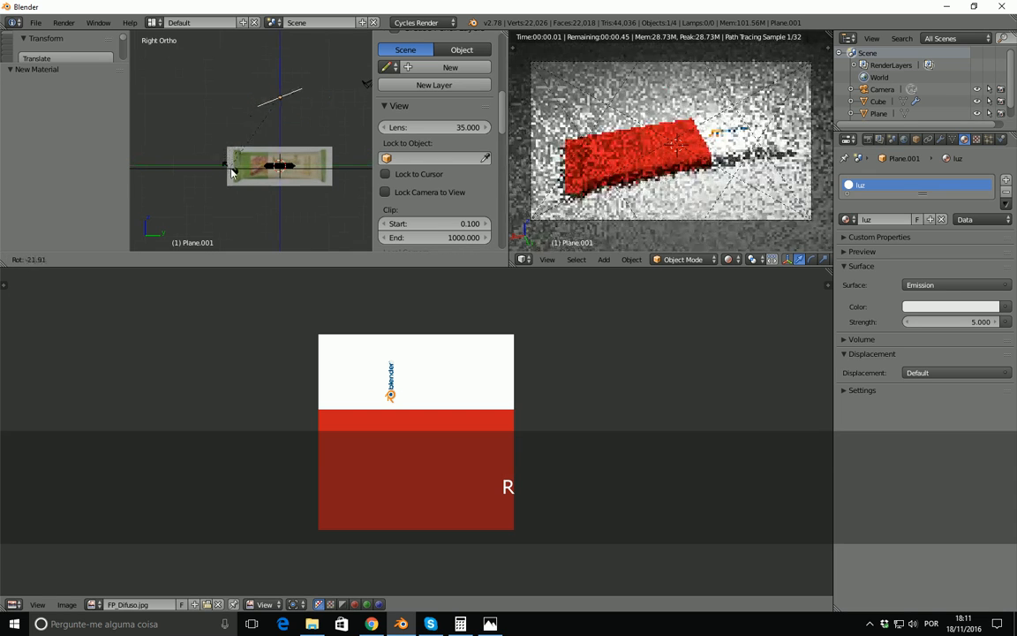
click(238, 184)
key(g)
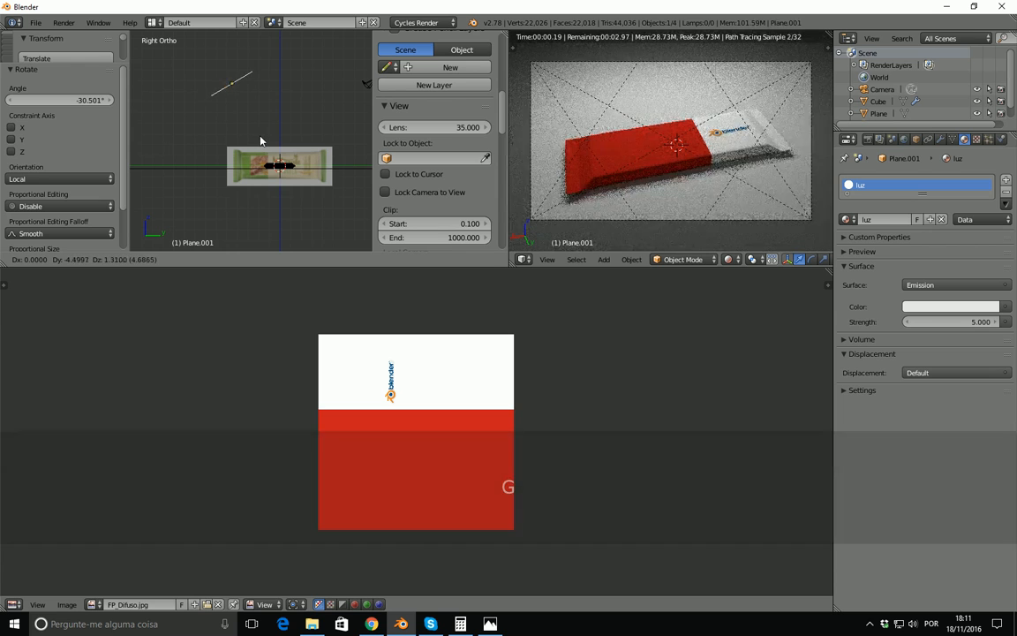
click(261, 138)
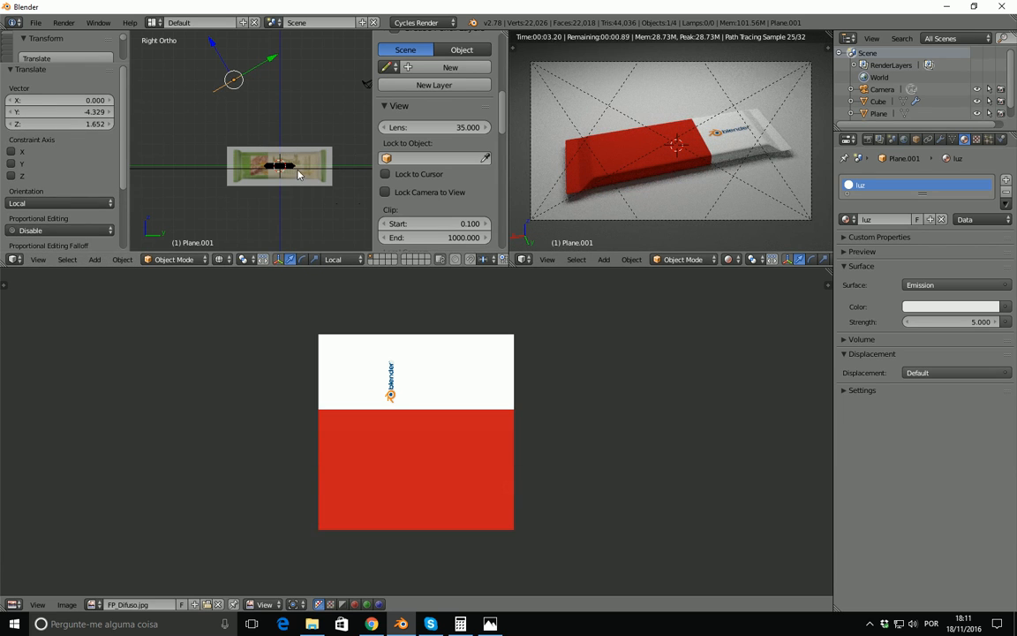
Preview the light plane and wrapper from an angle in Rendered shading, and return that 3D view to Solid shading
middle_drag(202, 84, 188, 94)
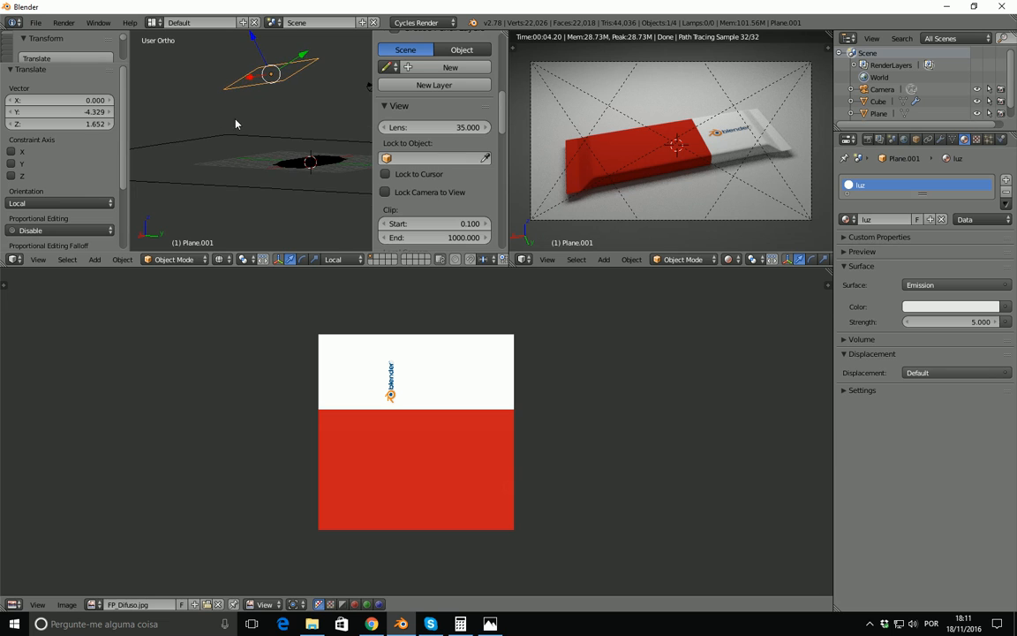
click(218, 259)
click(226, 164)
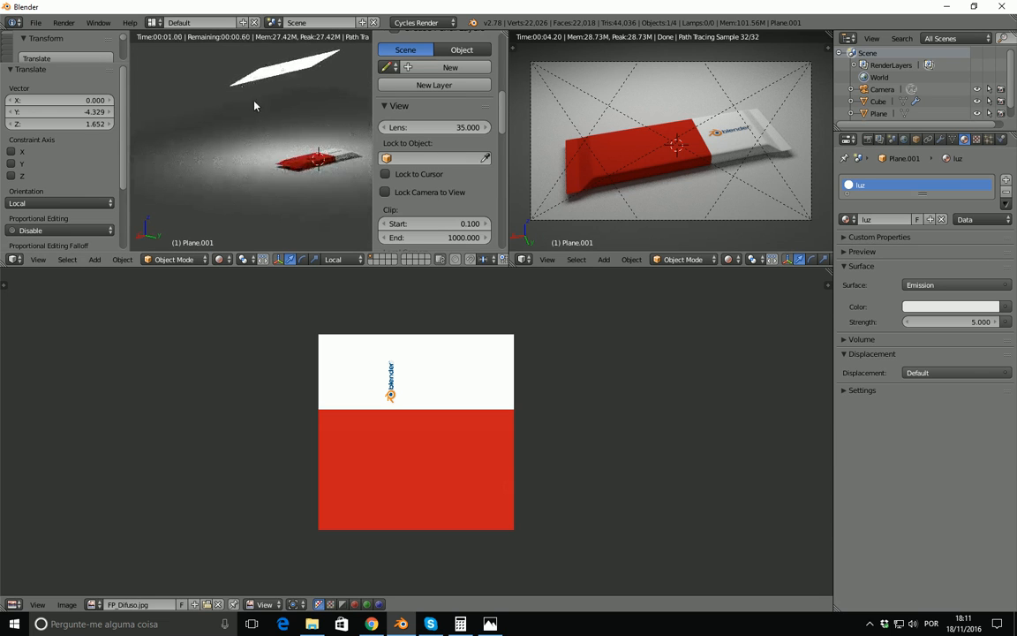
shift+middle_drag(307, 134, 249, 195)
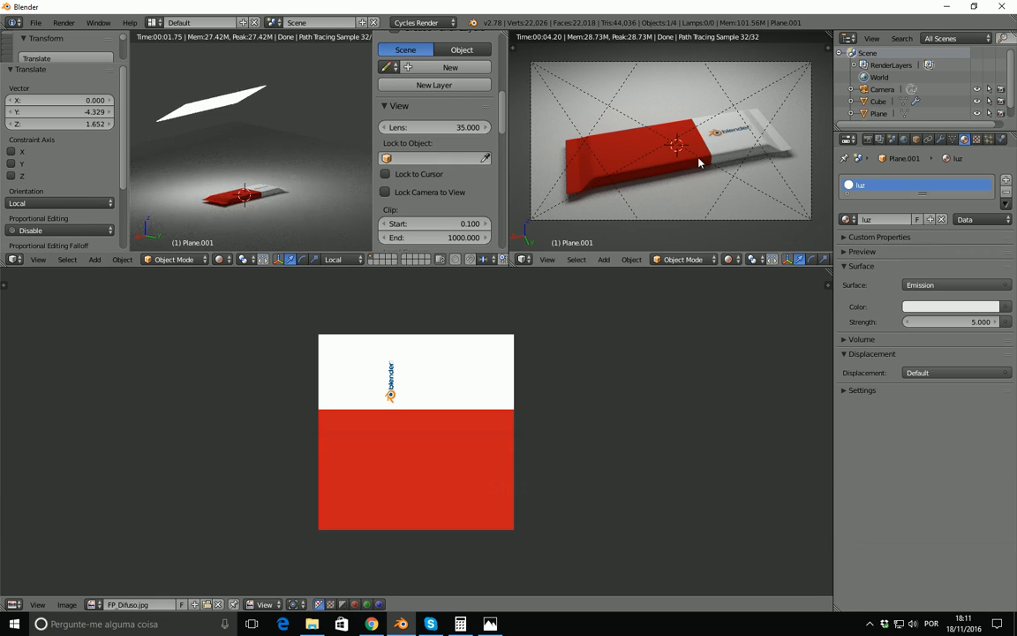
click(219, 258)
click(247, 223)
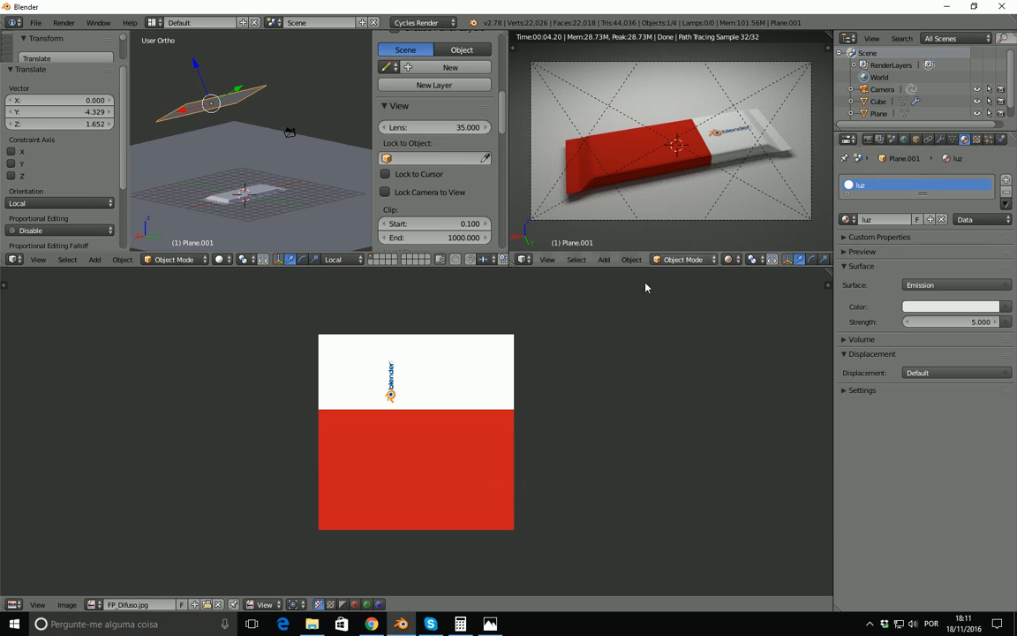
Set the Cycles render device to GPU Compute
click(868, 140)
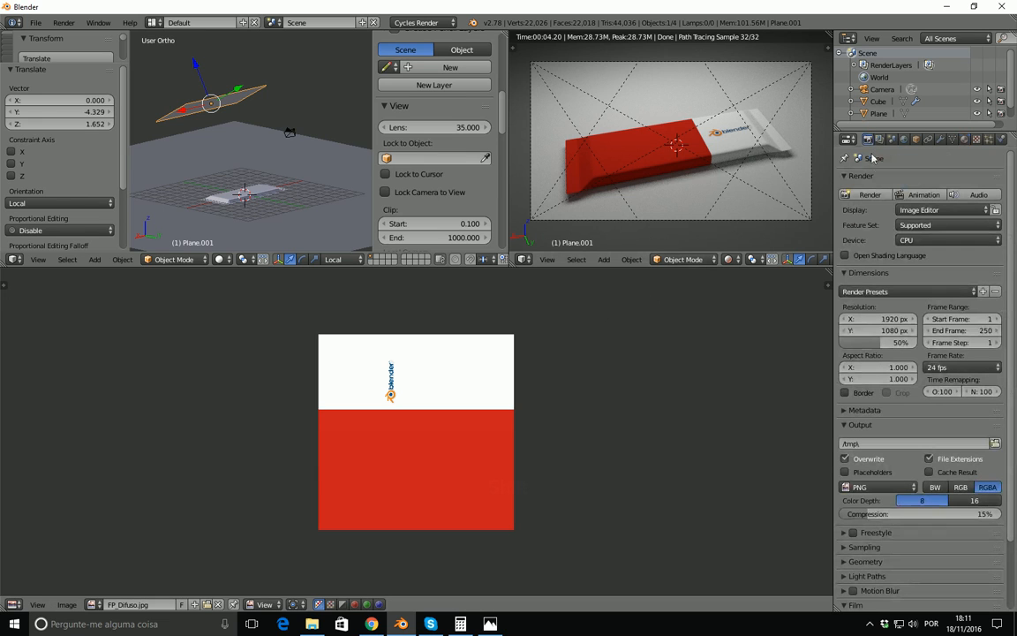
click(908, 240)
click(918, 214)
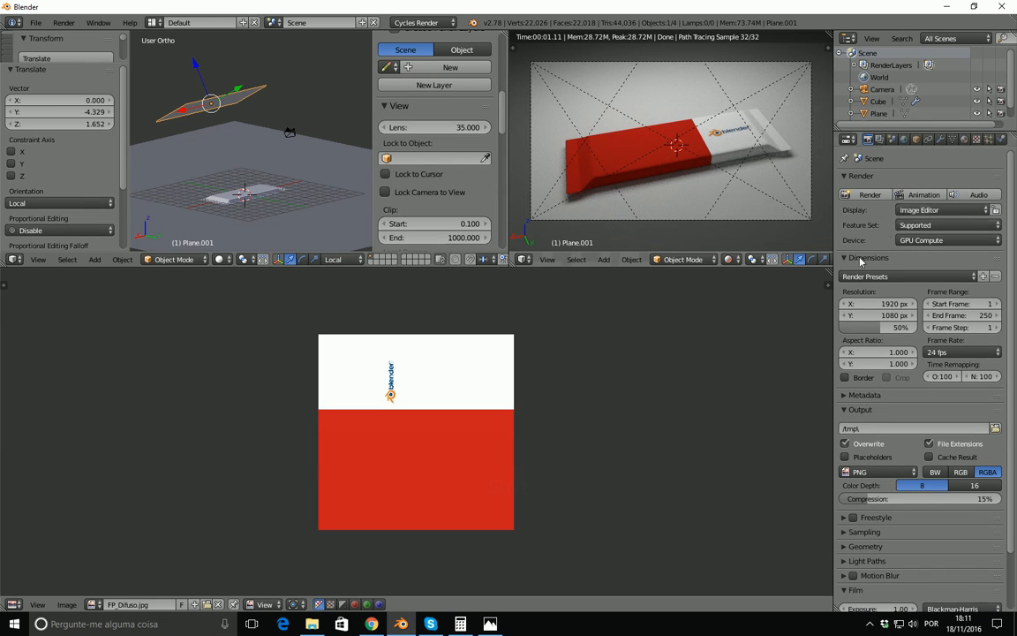
Enlarge and widen the render properties, then raise the render resolution scale to 100%
key(KP_Add)
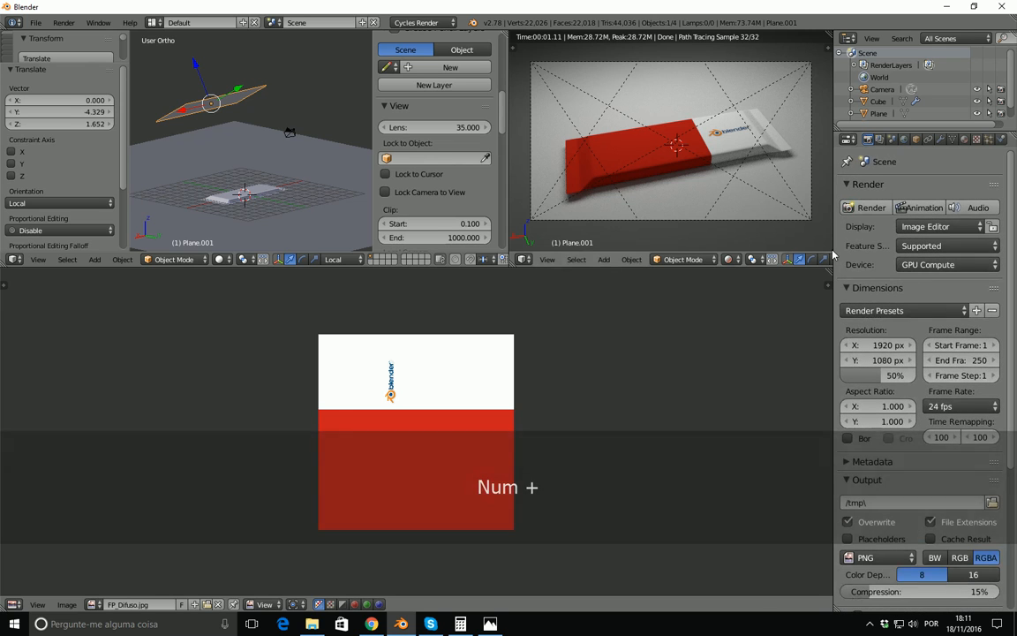
drag(838, 254, 775, 256)
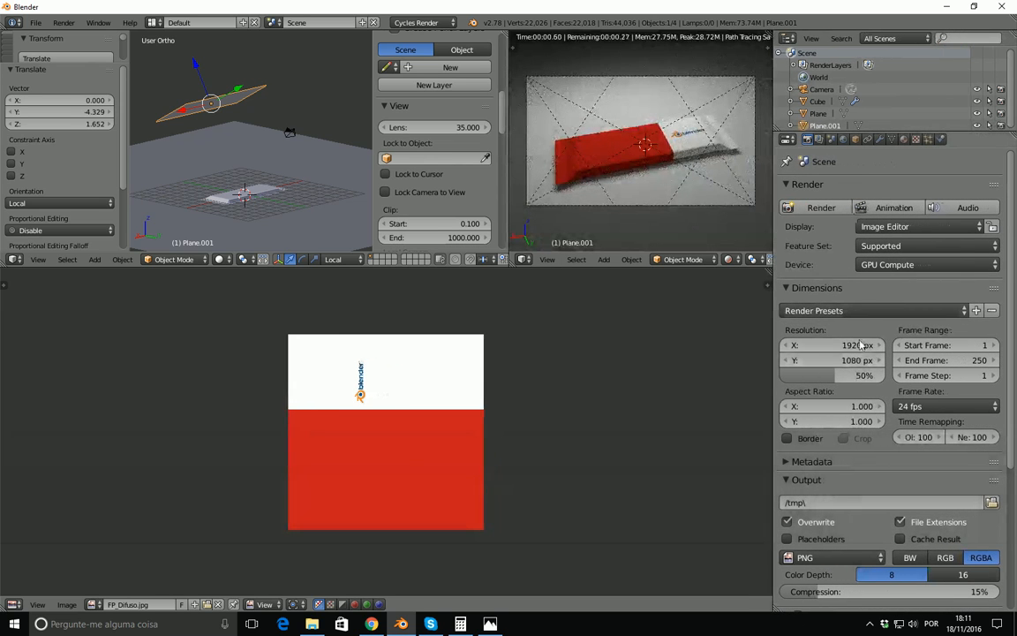
drag(835, 375, 878, 375)
scroll(817, 362, down, 3)
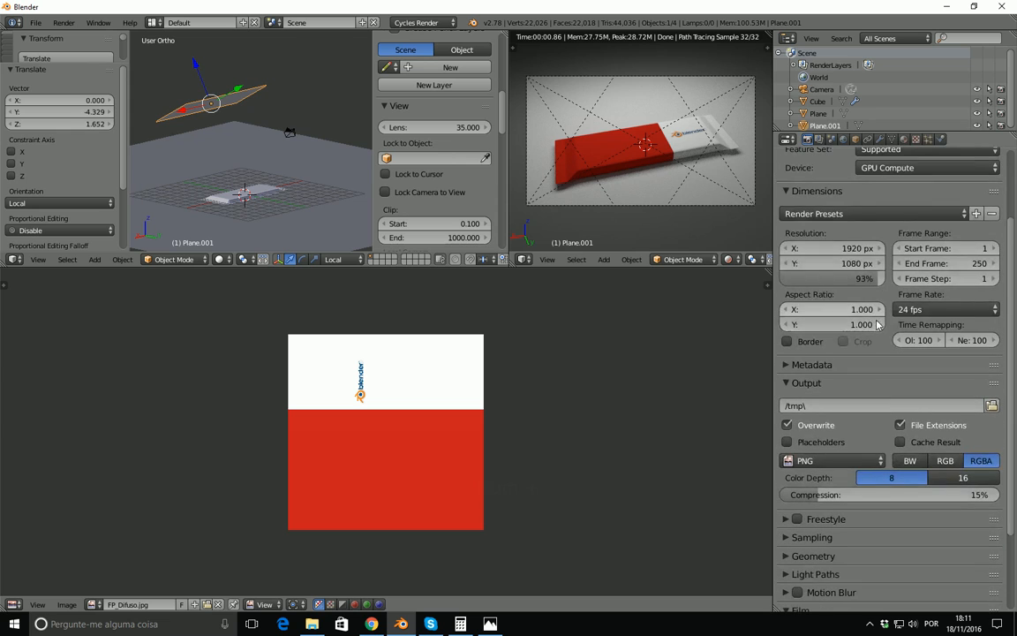
drag(889, 282, 895, 283)
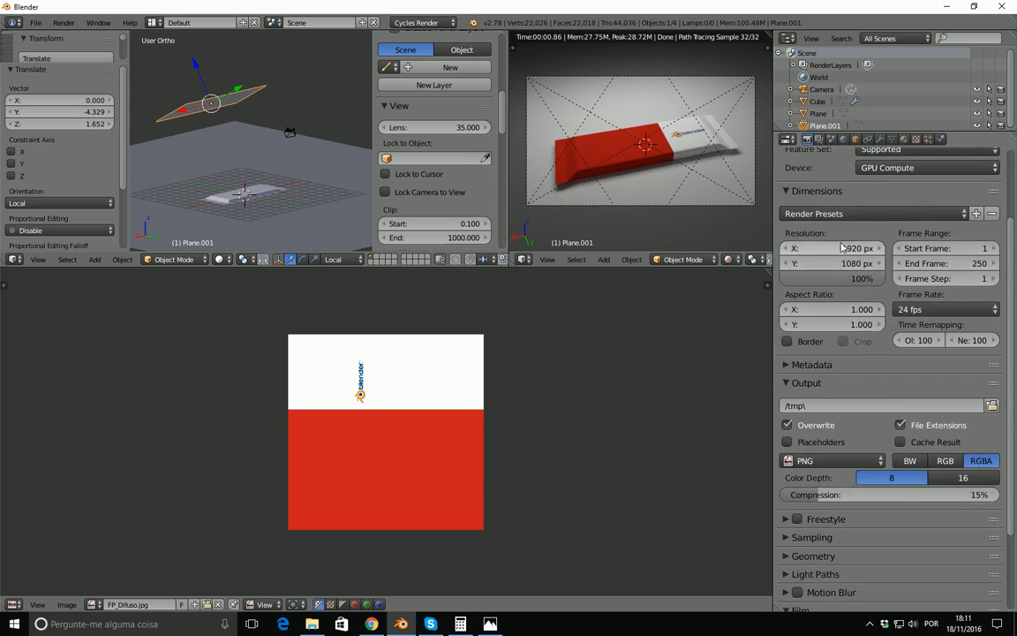
Expand the Sampling settings and set both Clamp Direct and Clamp Indirect to 3
scroll(887, 332, down, 2)
scroll(887, 332, down, 1)
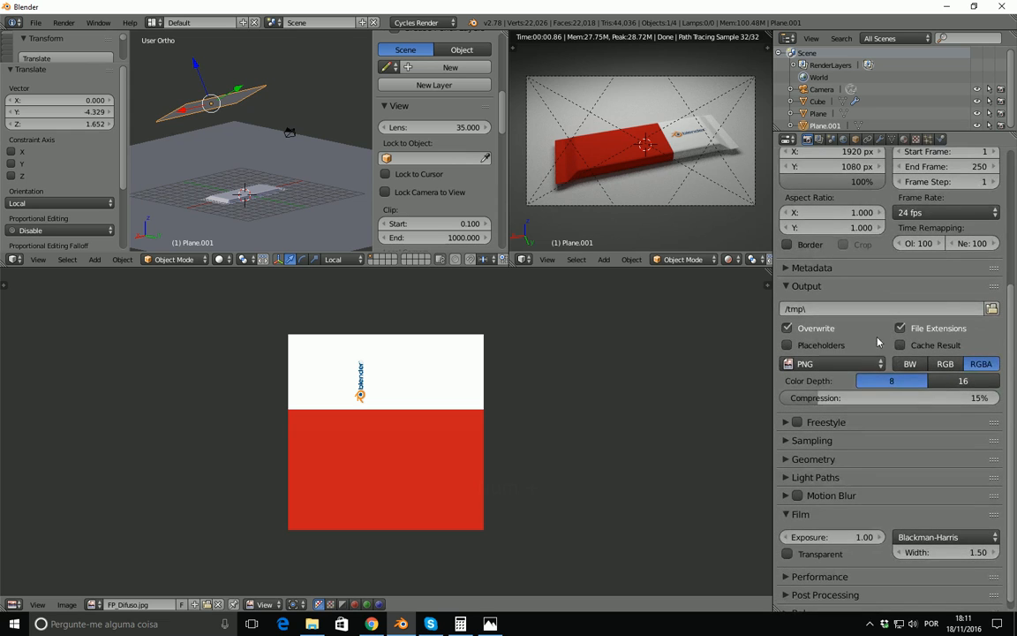
click(813, 446)
scroll(886, 404, down, 1)
scroll(885, 405, down, 3)
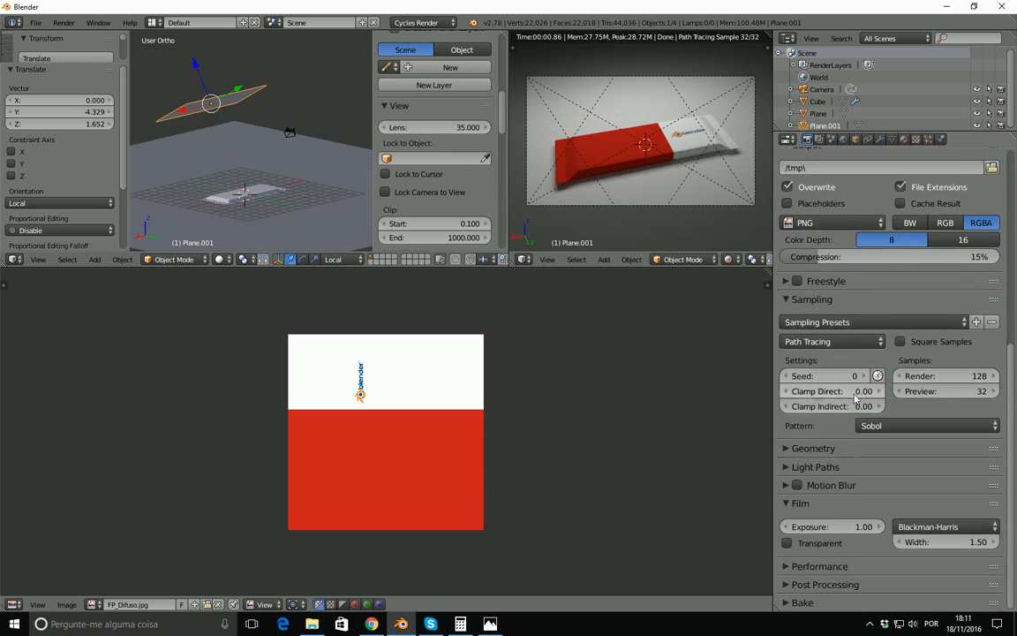
click(855, 391)
text(3)
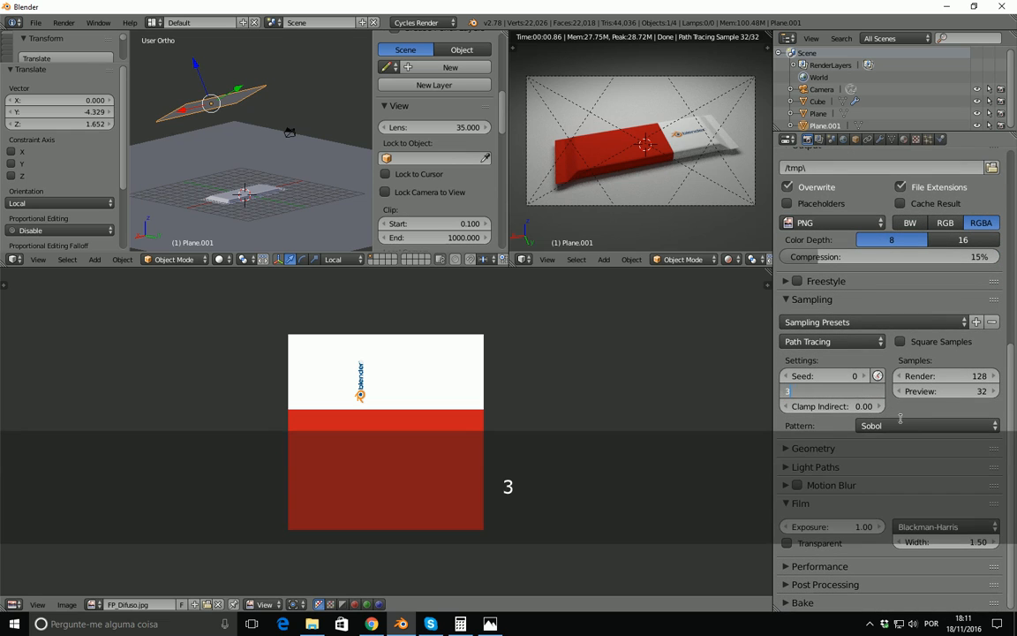
click(855, 406)
text(3)
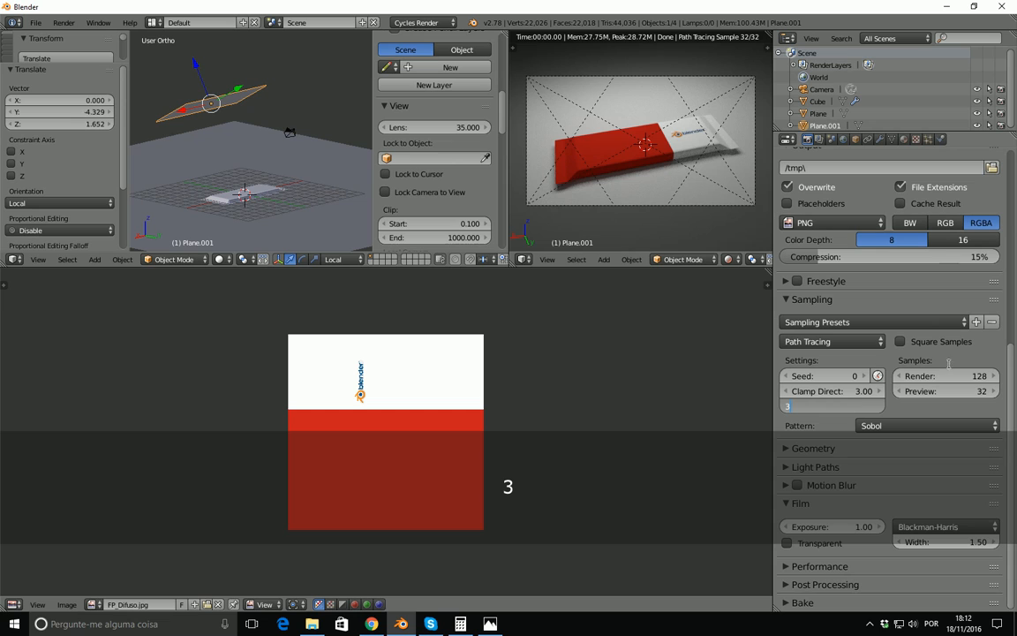
Set the sampling to 100 preview samples and 500 render samples
click(978, 391)
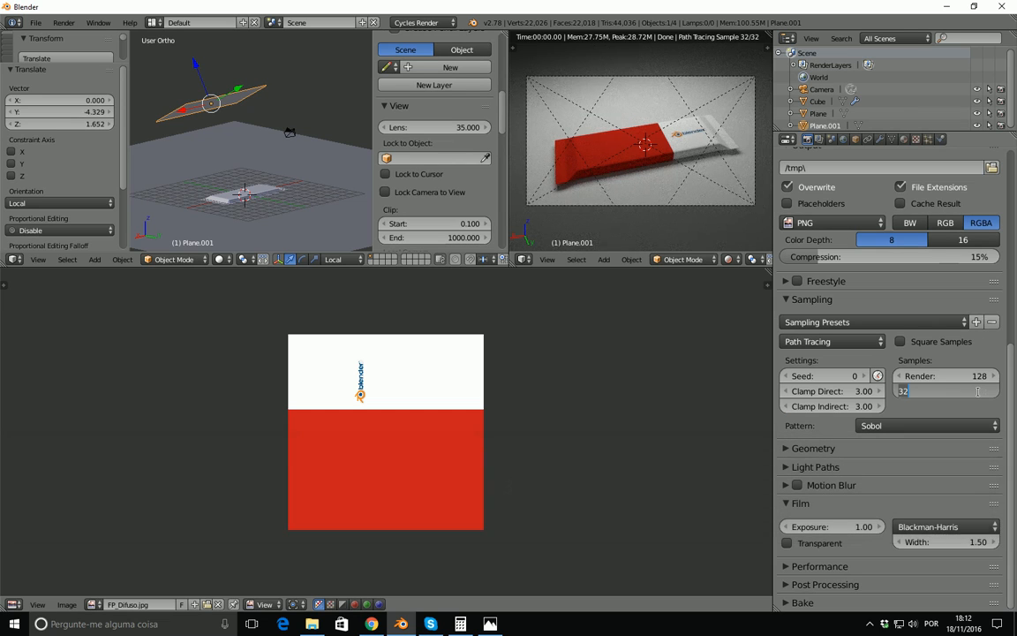
text(100)
key(Return)
click(974, 375)
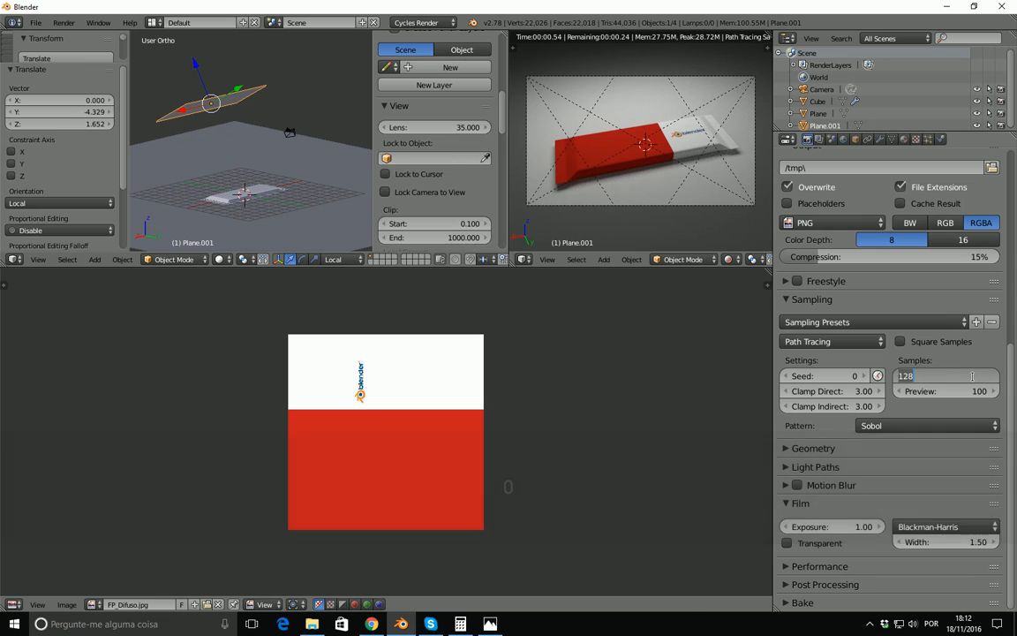
text(500)
key(Return)
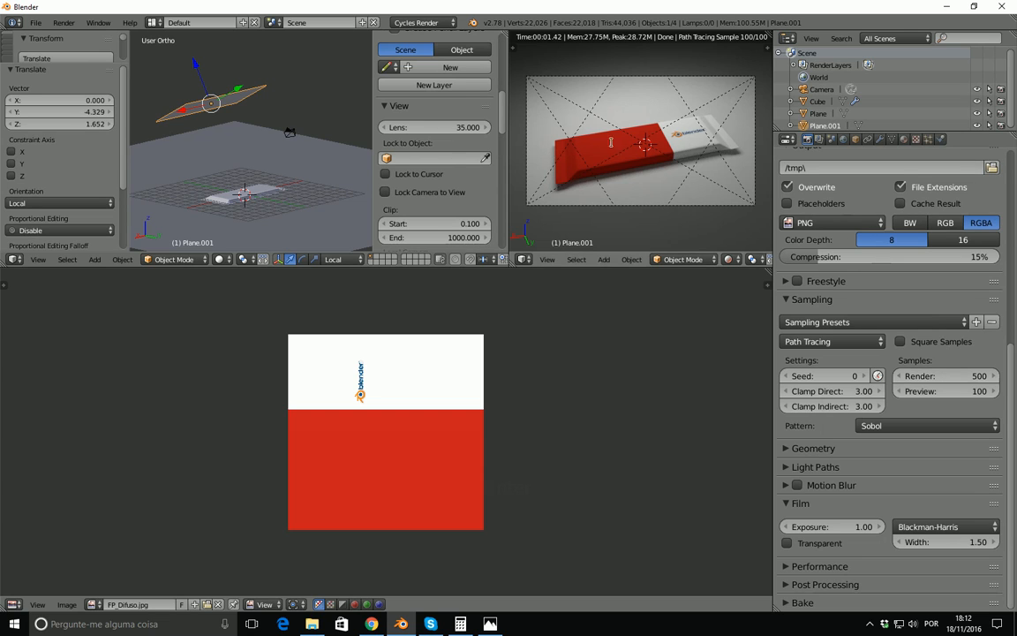
Expand the Light Paths settings to examine the transparency and bounce limits
click(861, 471)
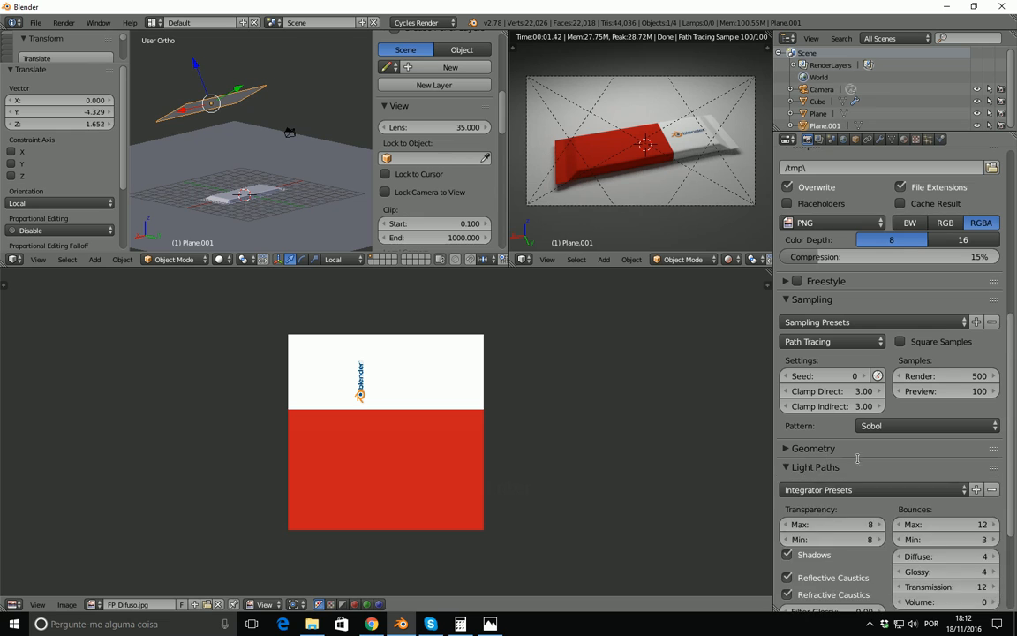
scroll(862, 470, down, 3)
scroll(954, 426, down, 2)
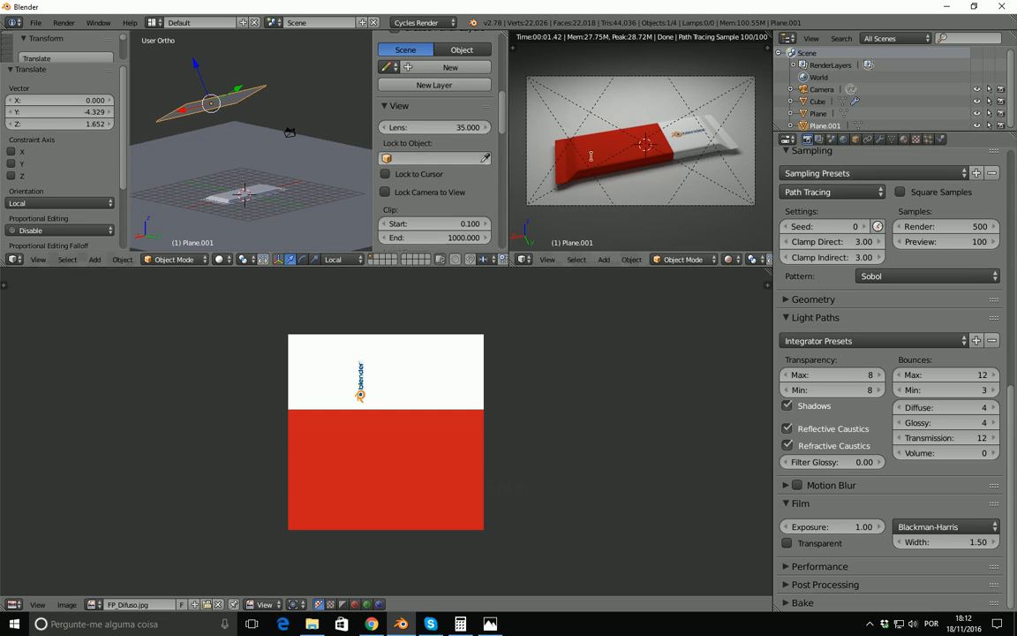
Enable nodes for the World surface and use a Sky Texture as the background color
click(843, 139)
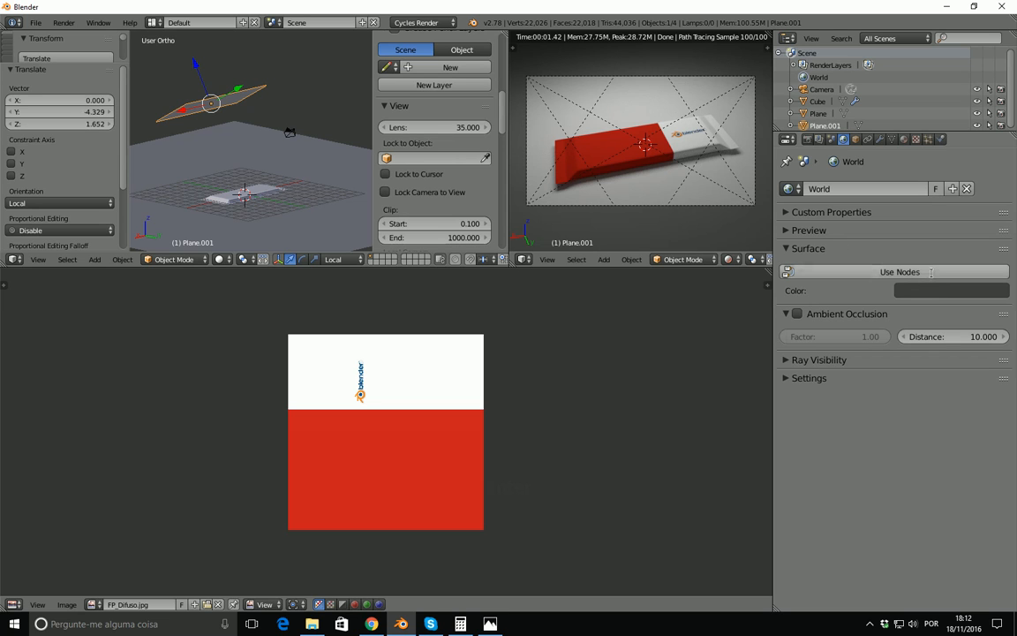
click(931, 272)
click(1001, 298)
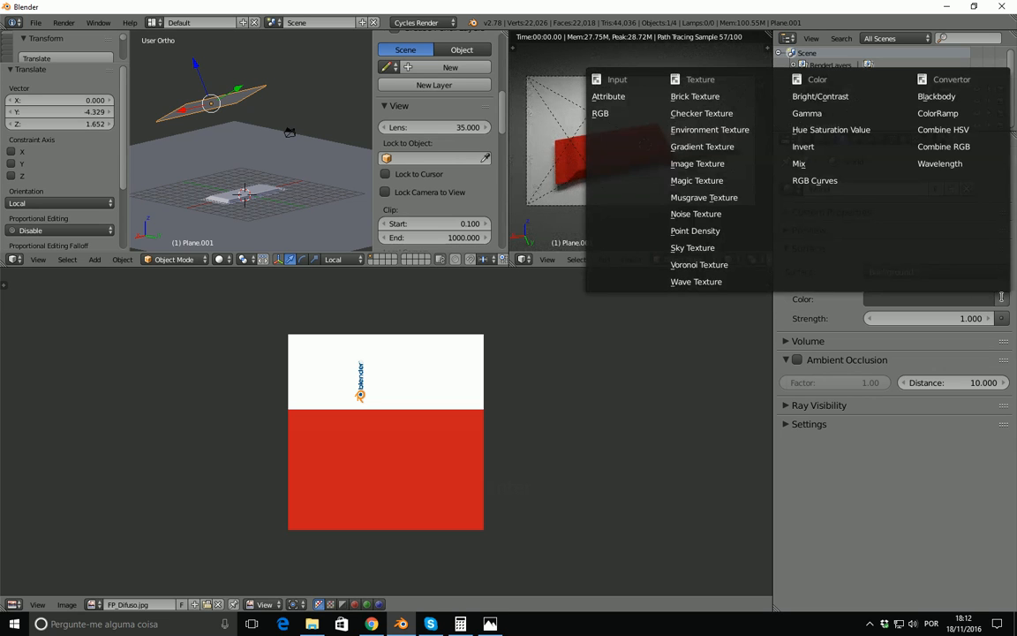
click(693, 247)
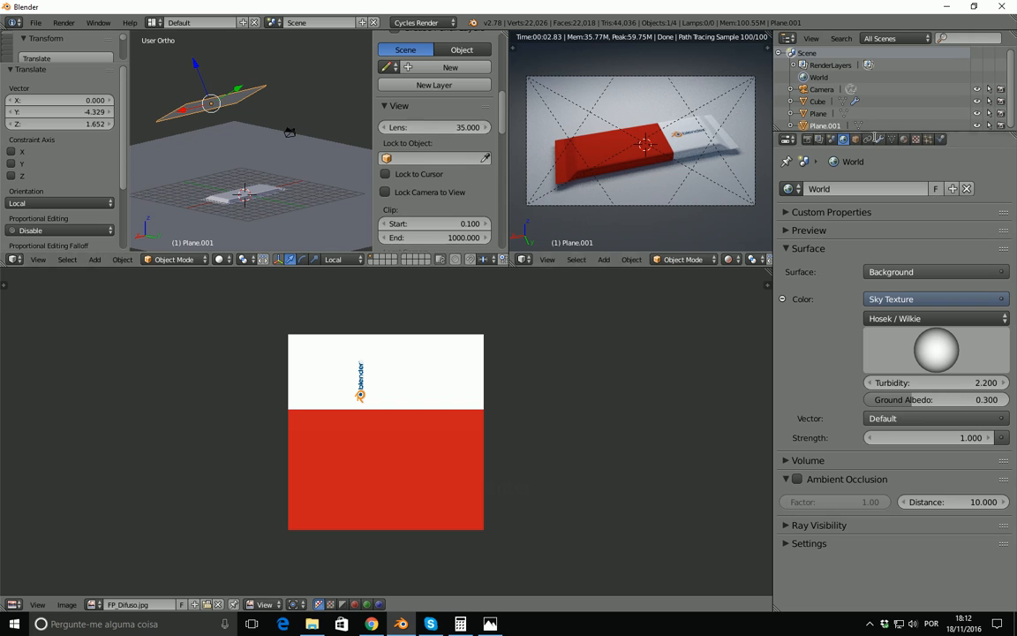
Tint the emission color of the luz material a pale cream and widen the rendered camera view
click(903, 138)
click(944, 348)
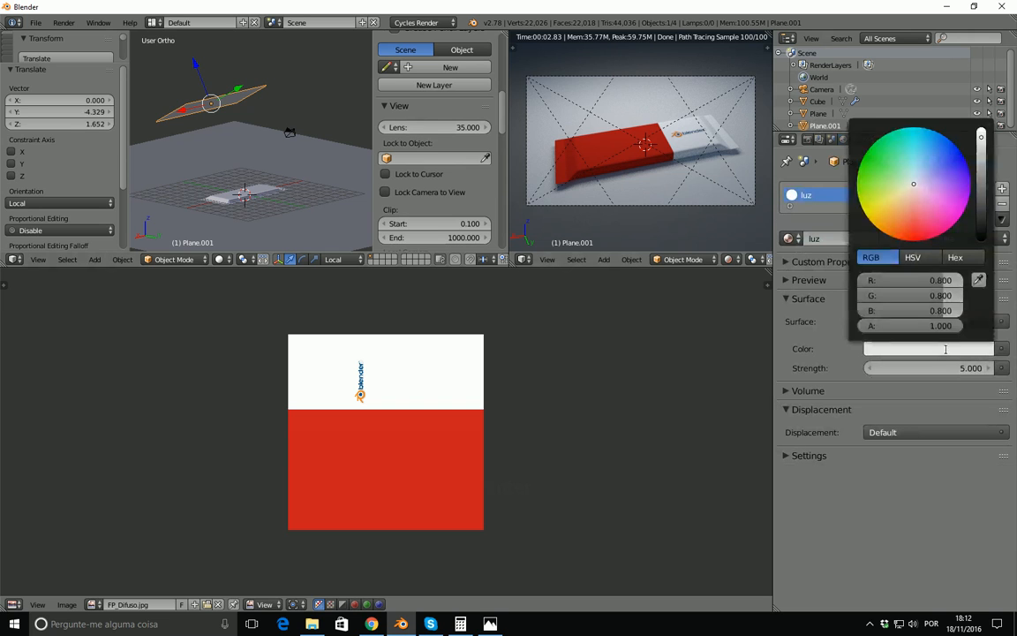
drag(912, 185, 907, 189)
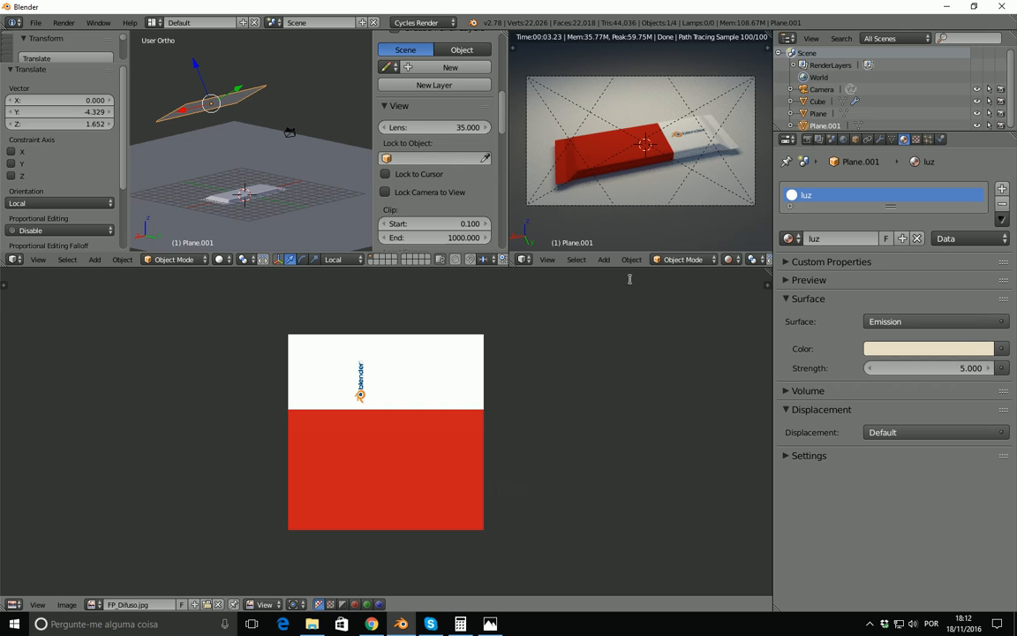
drag(508, 146, 454, 157)
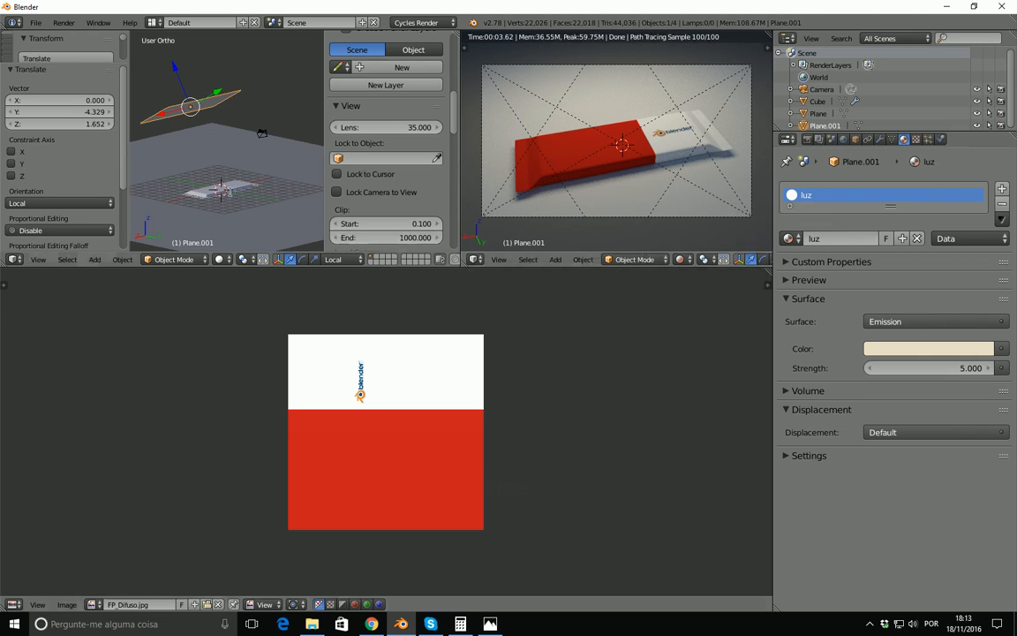
Select the cereal bar object and replace the image editor with the Node Editor showing its barra_cereal material
right_click(234, 192)
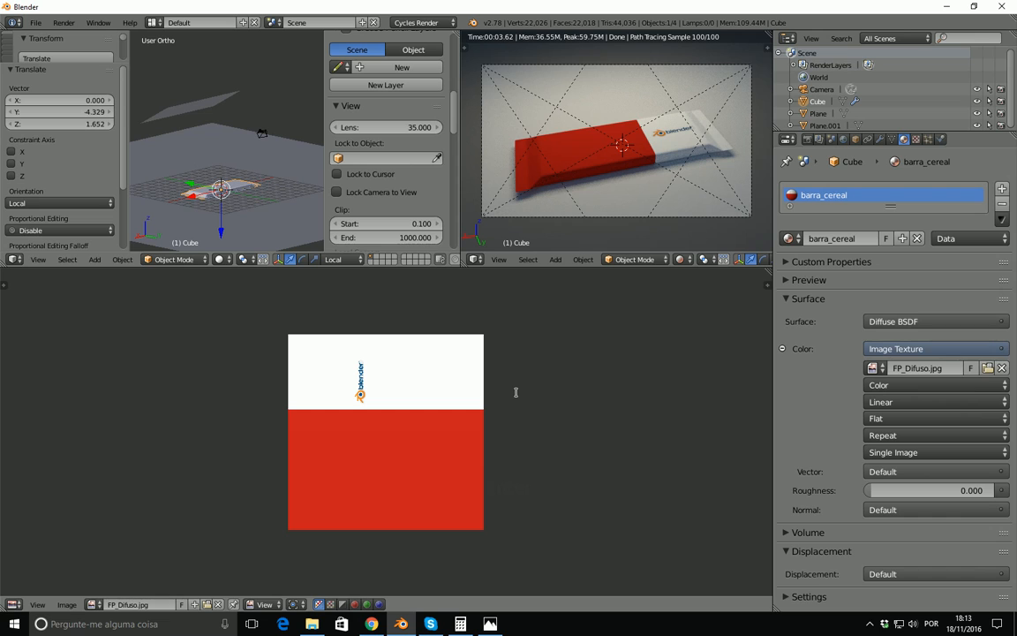
click(14, 604)
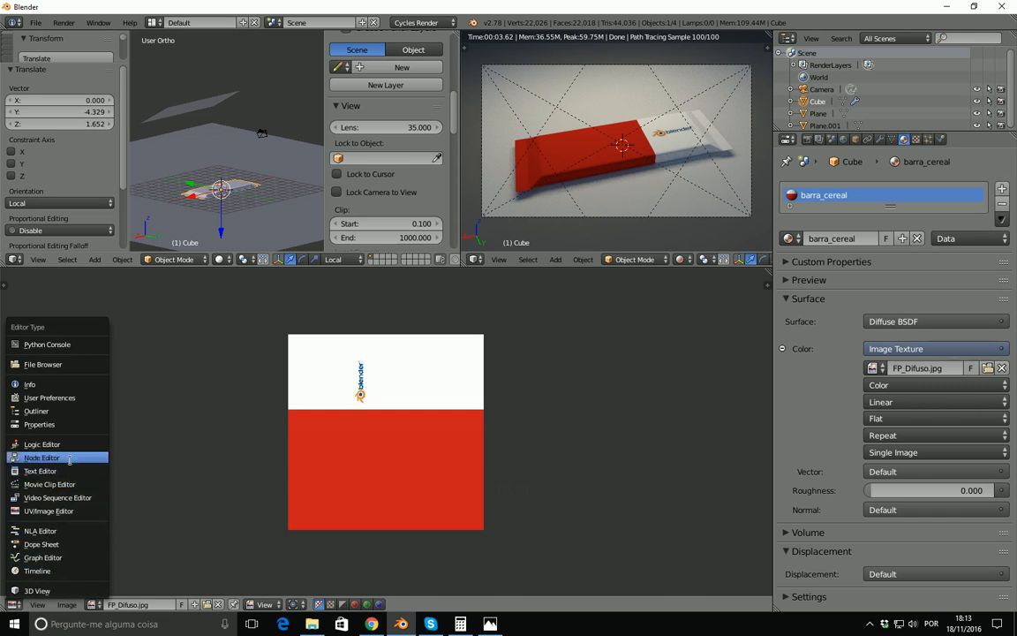
click(42, 457)
middle_drag(356, 465, 442, 441)
scroll(432, 474, up, 1)
scroll(435, 472, up, 8)
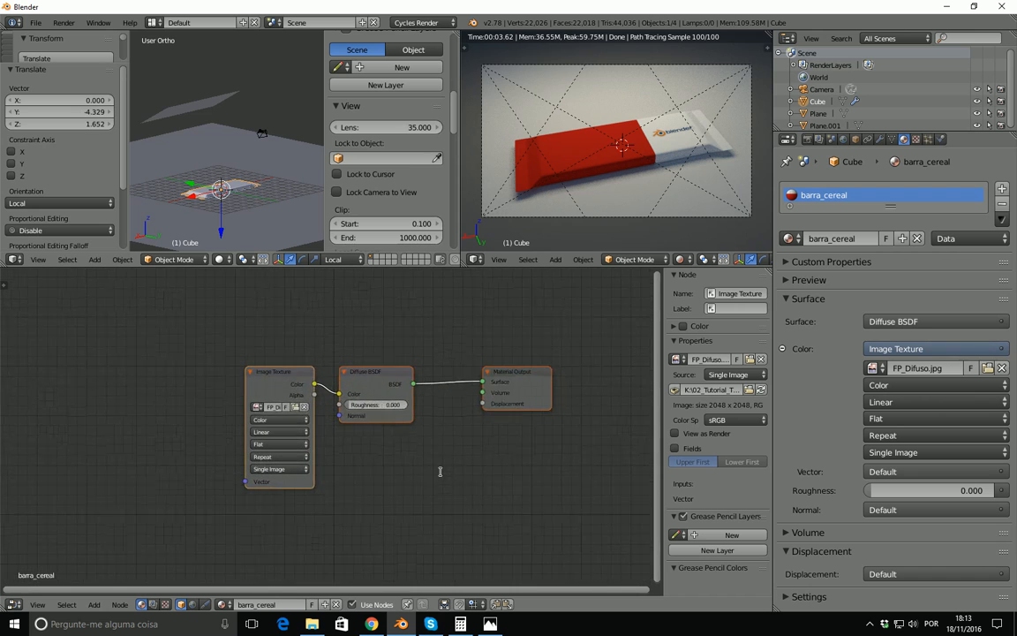
Spread the Image Texture and Diffuse BSDF nodes apart, leaving free space before the Material Output node
drag(375, 368, 396, 366)
drag(265, 362, 237, 364)
scroll(479, 409, down, 2)
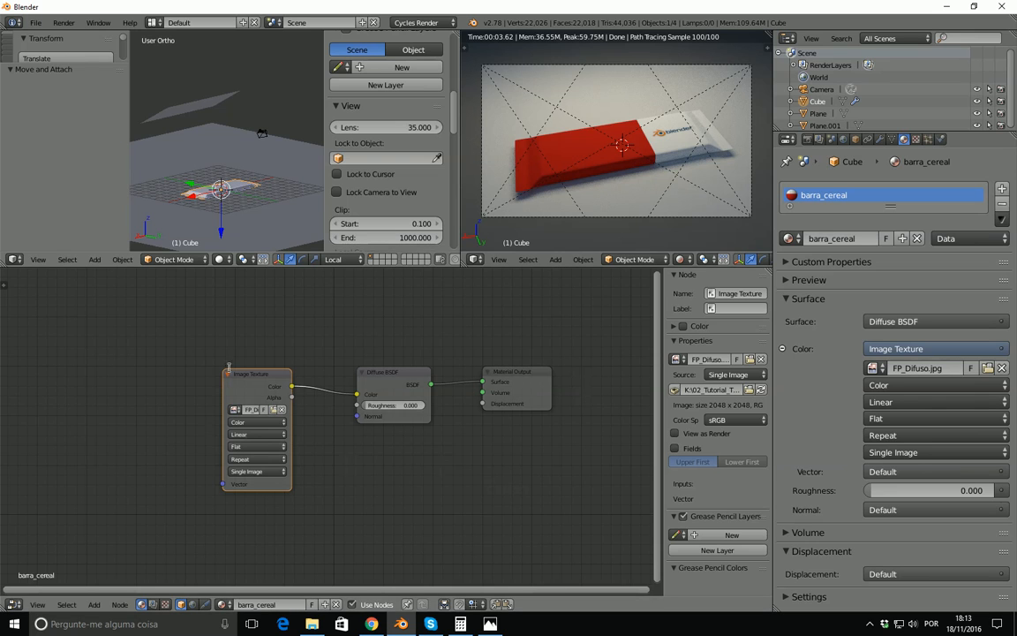
drag(259, 381, 89, 411)
drag(395, 382, 275, 396)
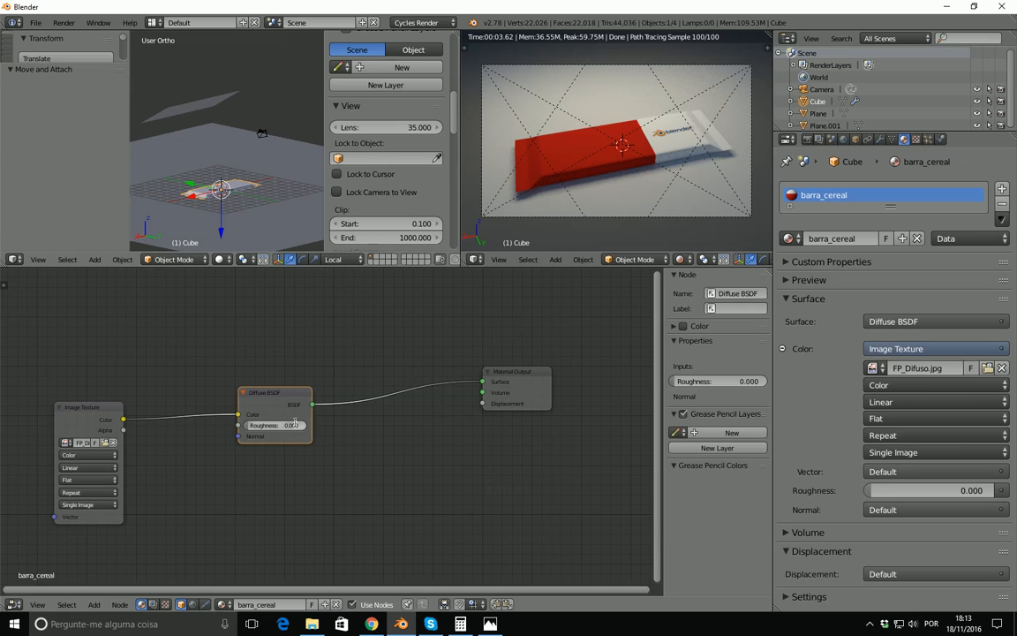
click(274, 398)
Maximize the node editor and show its tool shelf with the Shader nodes listed, enlarged and widened for readability
click(7, 283)
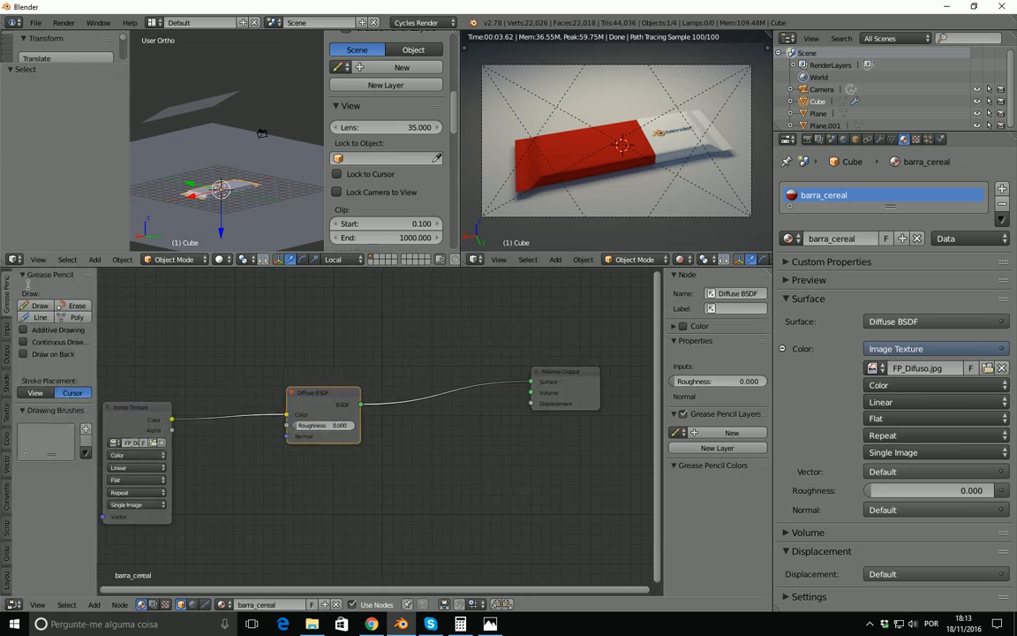
key(ctrl+Up)
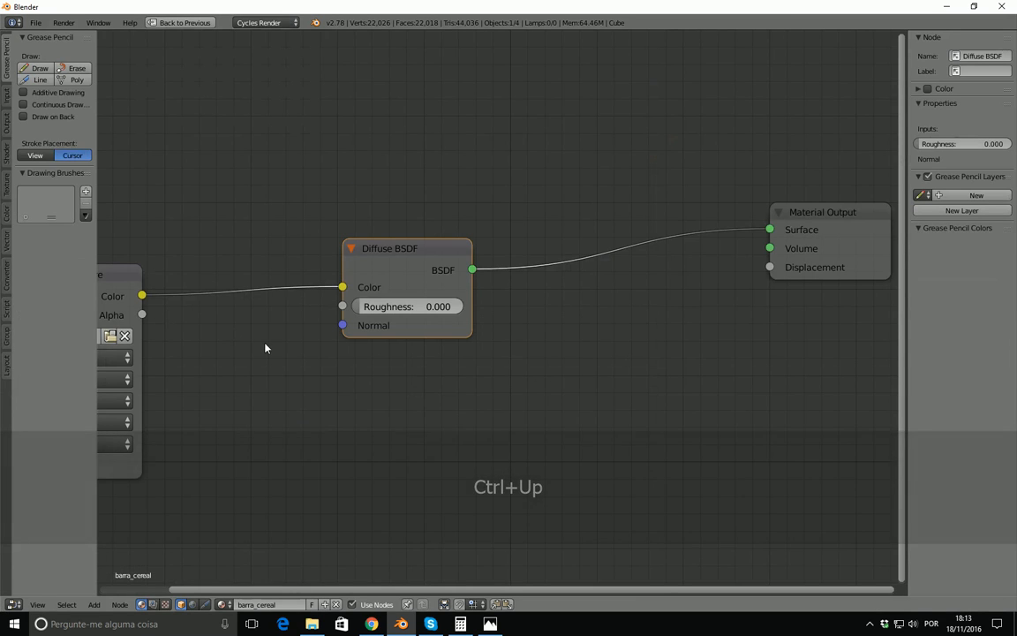
scroll(507, 254, down, 2)
middle_drag(507, 254, 574, 251)
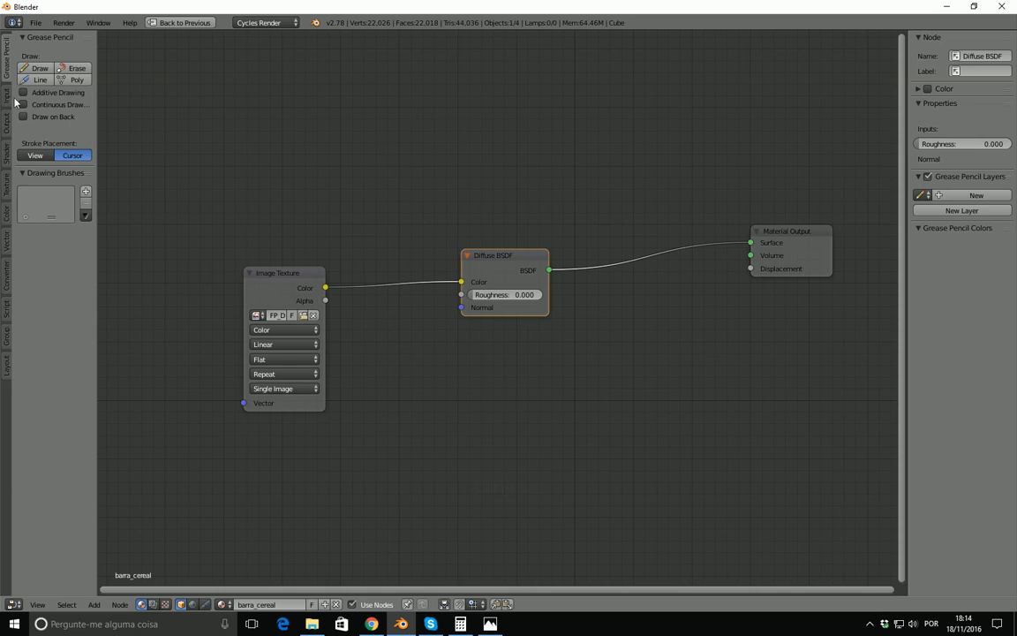
click(8, 151)
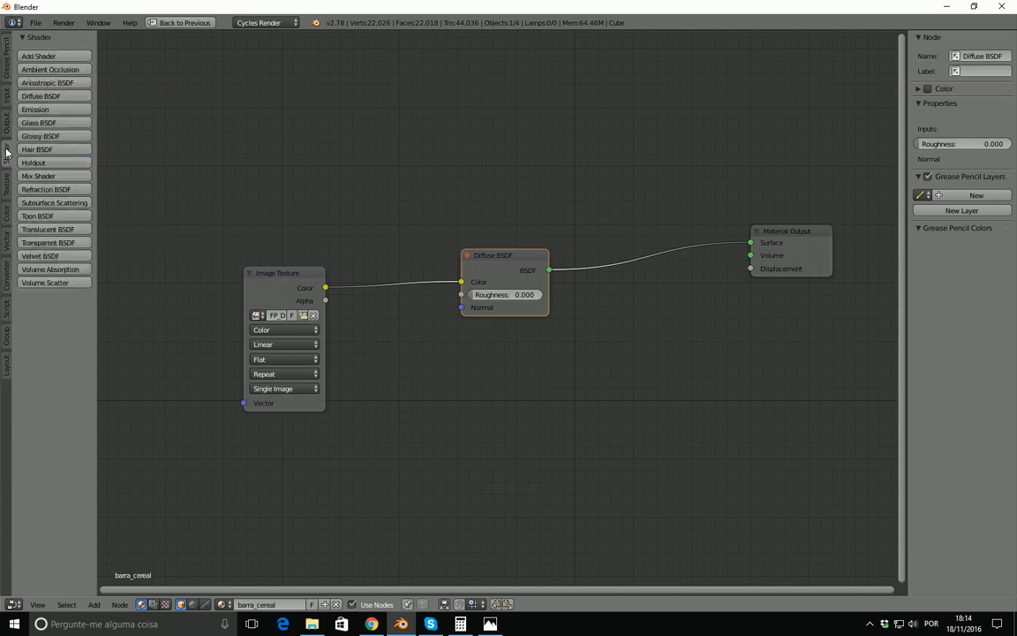
key(KP_Add)
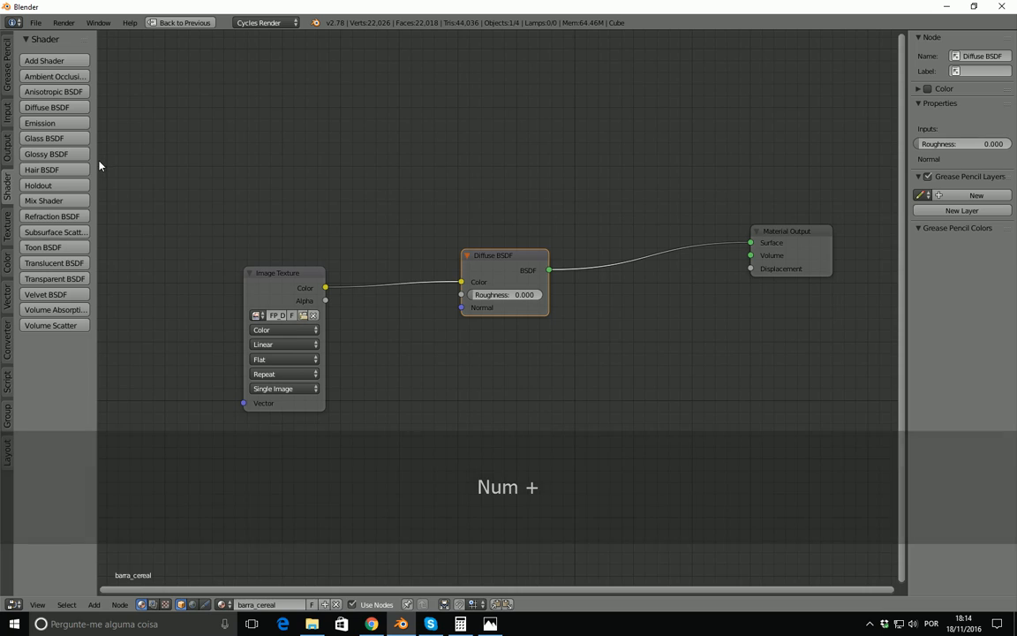
drag(99, 165, 141, 166)
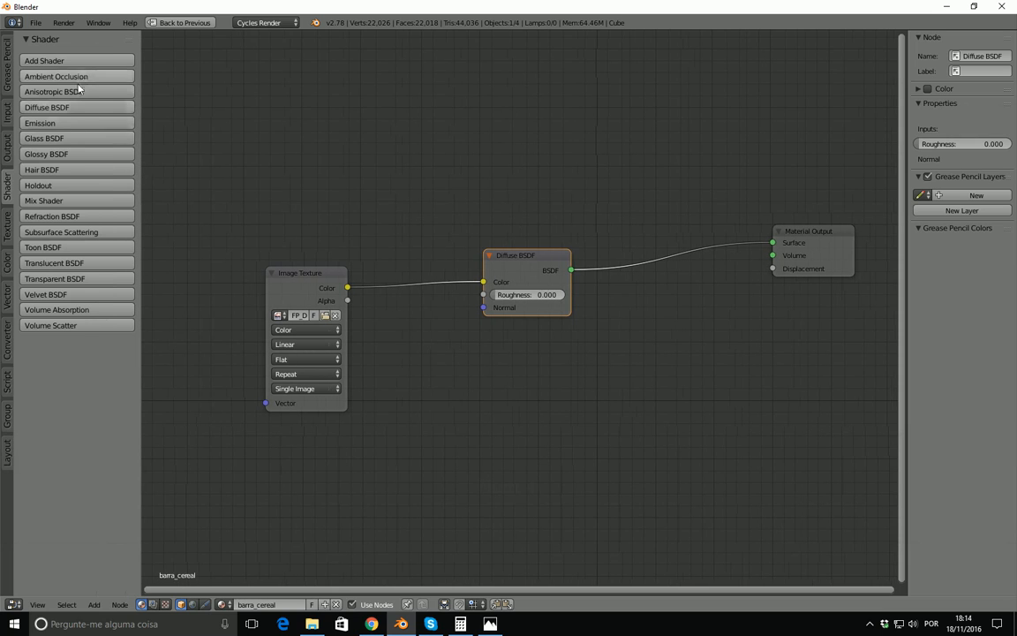
Insert a Mix Shader between Diffuse BSDF and Material Output, and place a Glossy BSDF node below the Diffuse BSDF
click(54, 201)
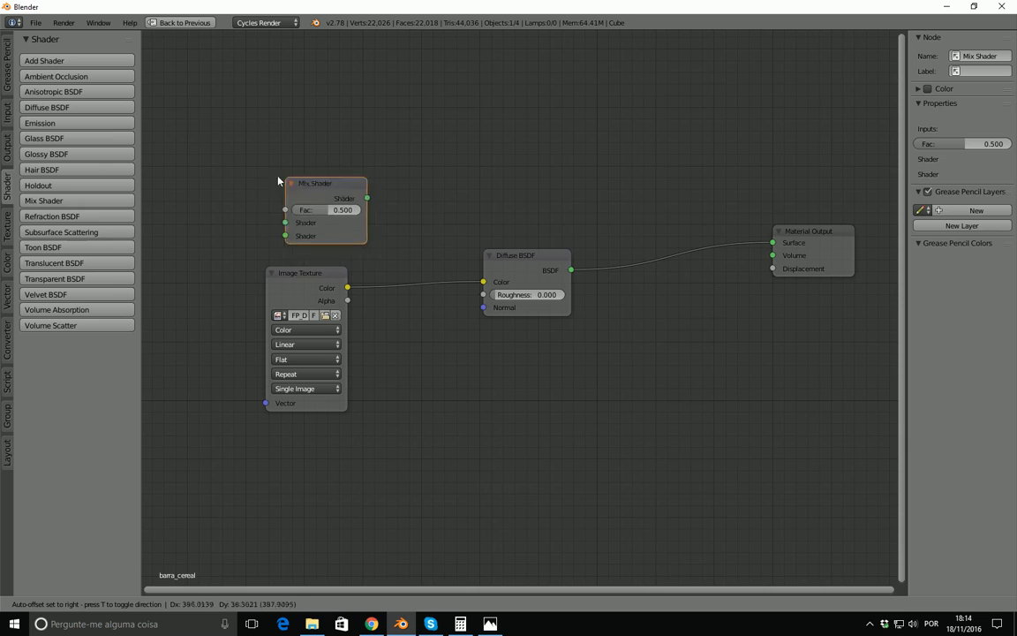
click(648, 231)
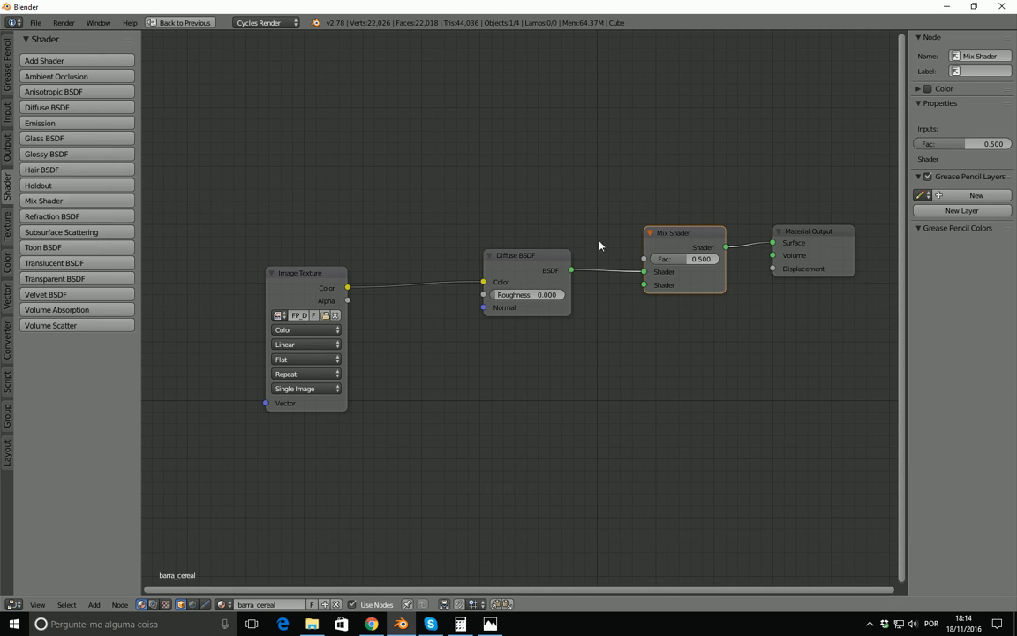
click(53, 155)
click(485, 332)
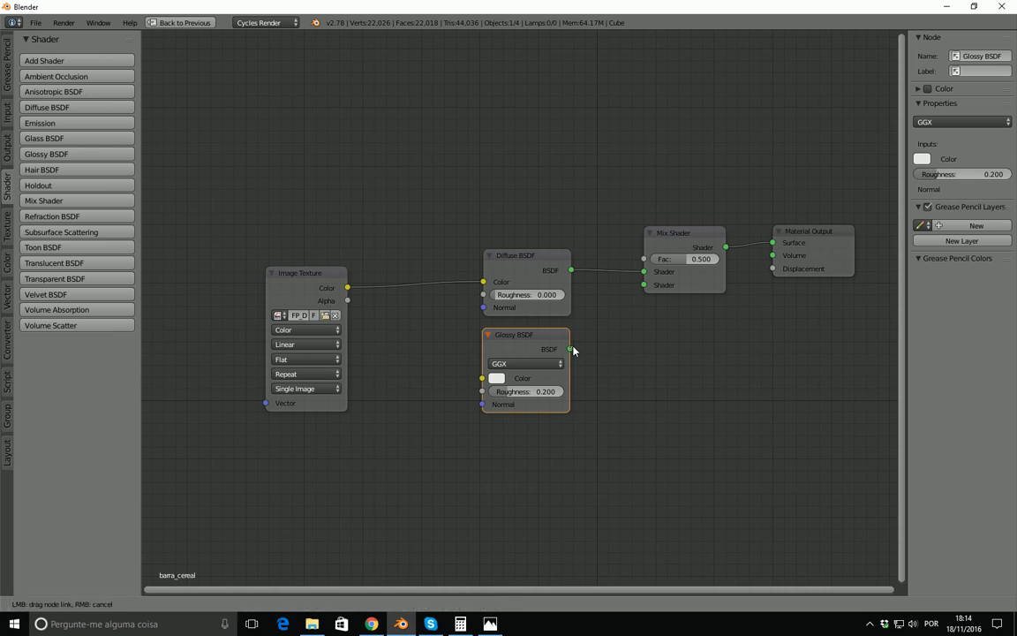
Link the Glossy BSDF output to the Mix Shader's second shader input and restore the multi-area screen layout
drag(570, 350, 647, 286)
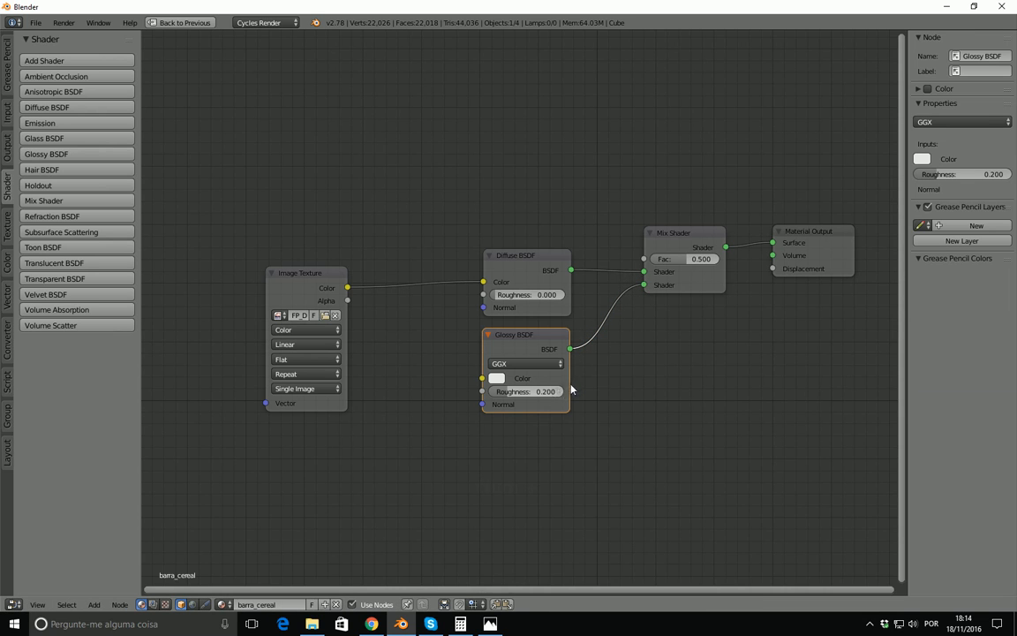
key(ctrl+Down)
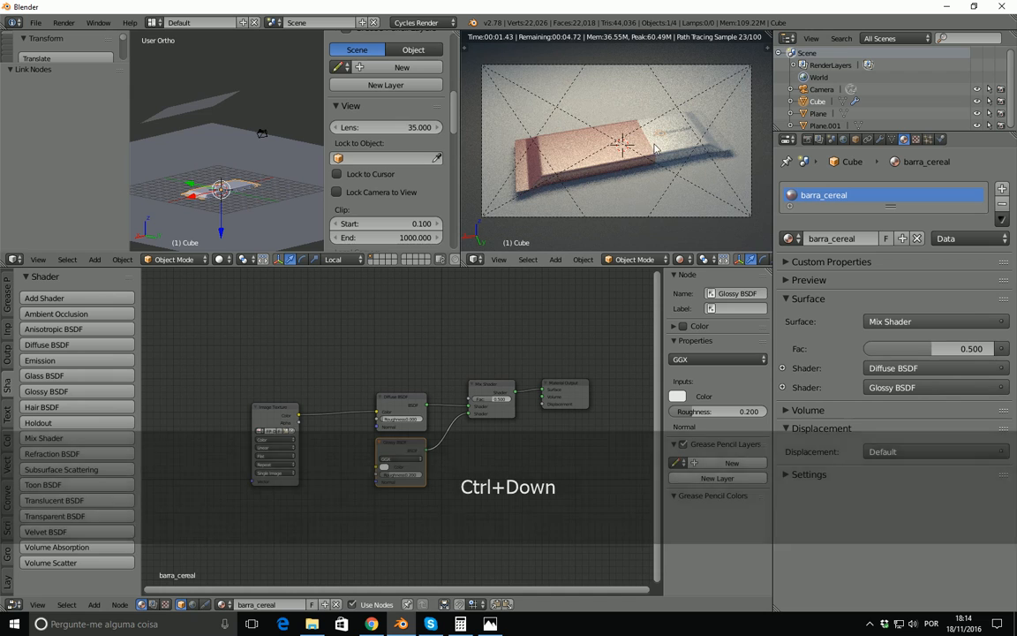
Try the Mix Shader factor at 0 and 1 to compare diffuse and glossy, then set it to 0.464
scroll(503, 399, up, 3)
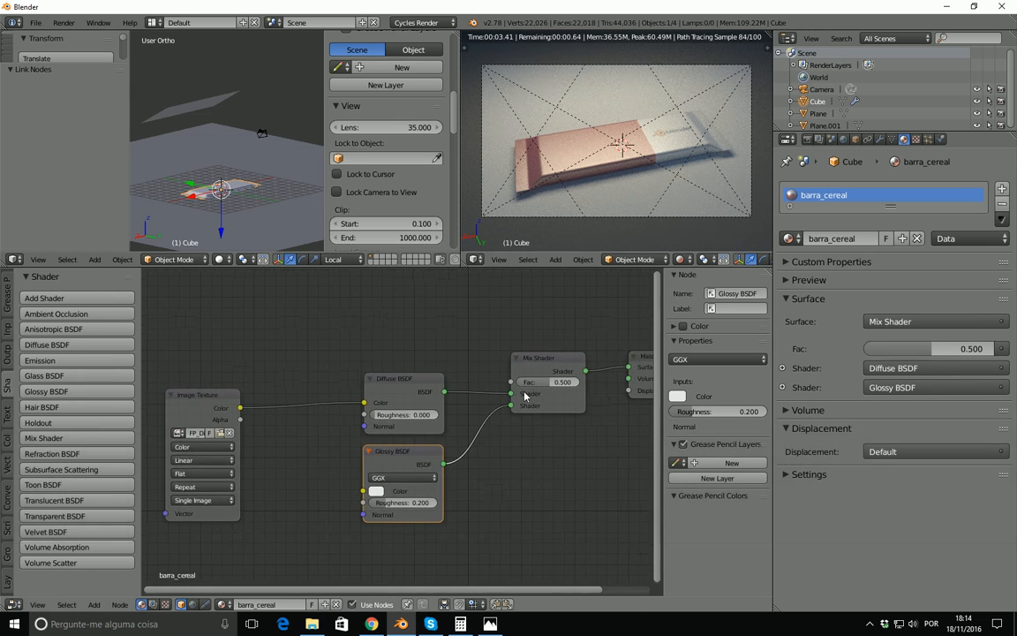
middle_drag(519, 397, 459, 402)
drag(493, 391, 460, 391)
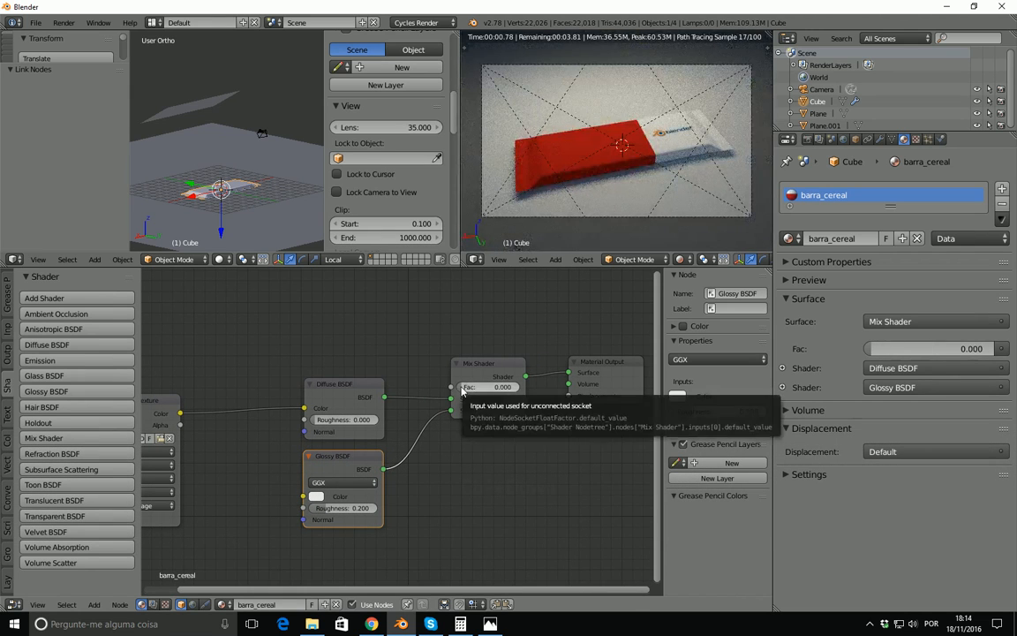
drag(460, 391, 547, 388)
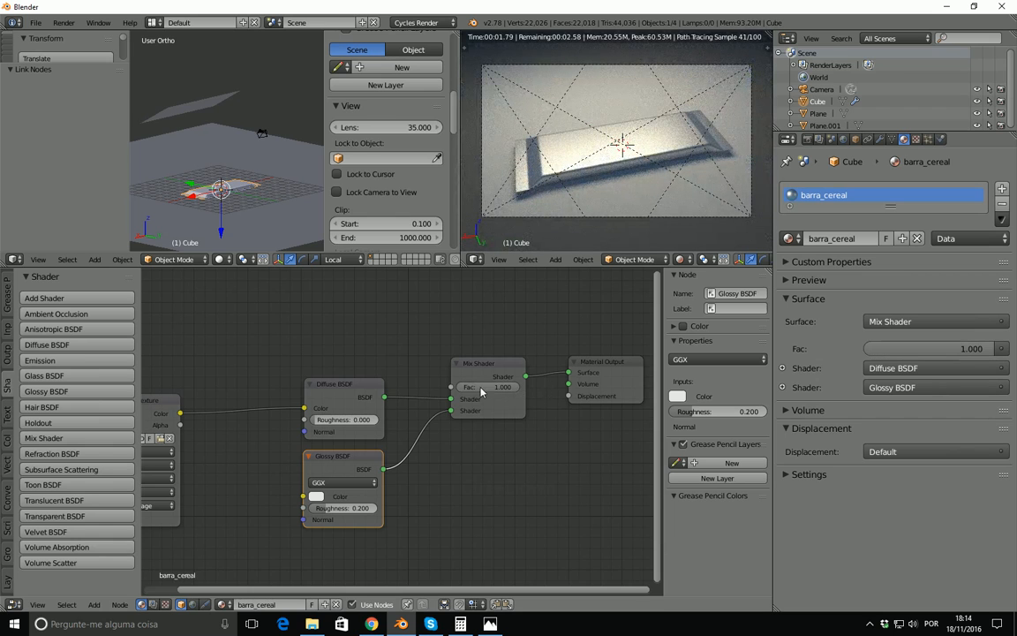
drag(515, 391, 452, 399)
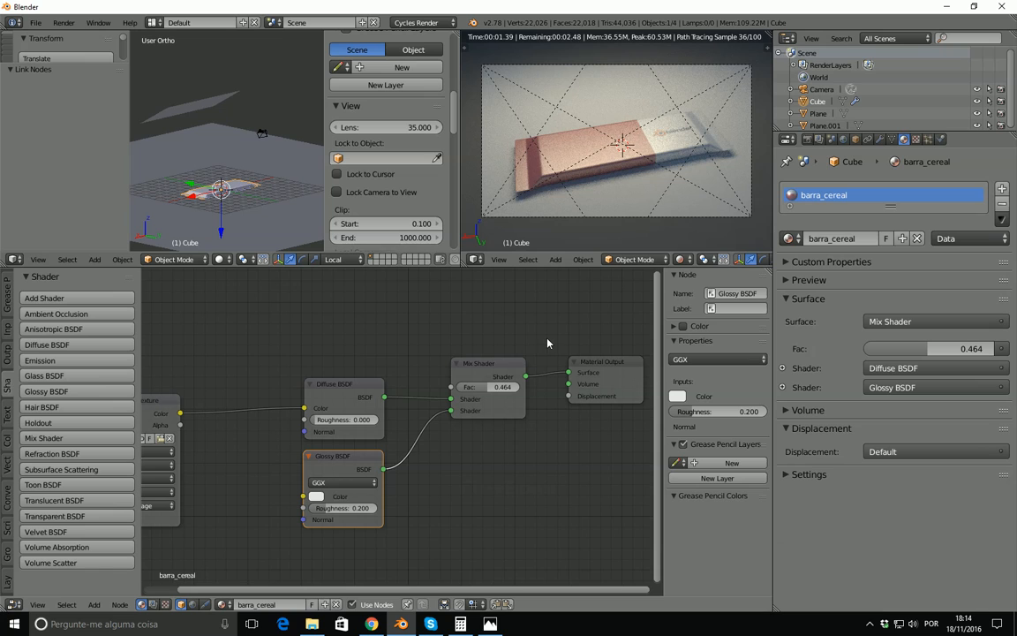
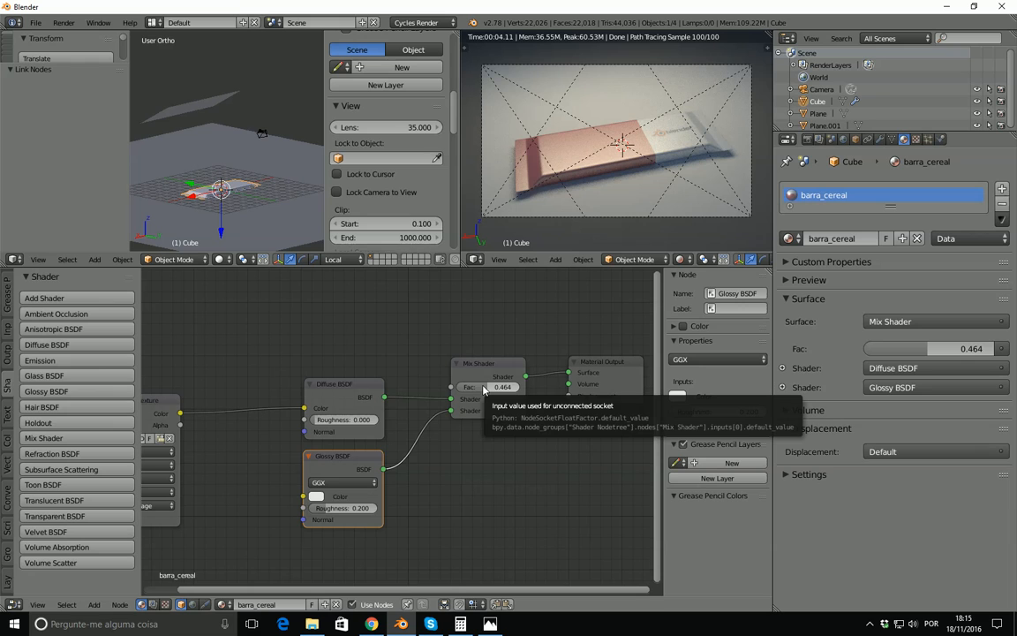
Add an Image Texture node above the Diffuse BSDF and load Mascara_Cromado.jpg from the Flow_pack folder, browsing it with thumbnails
click(7, 411)
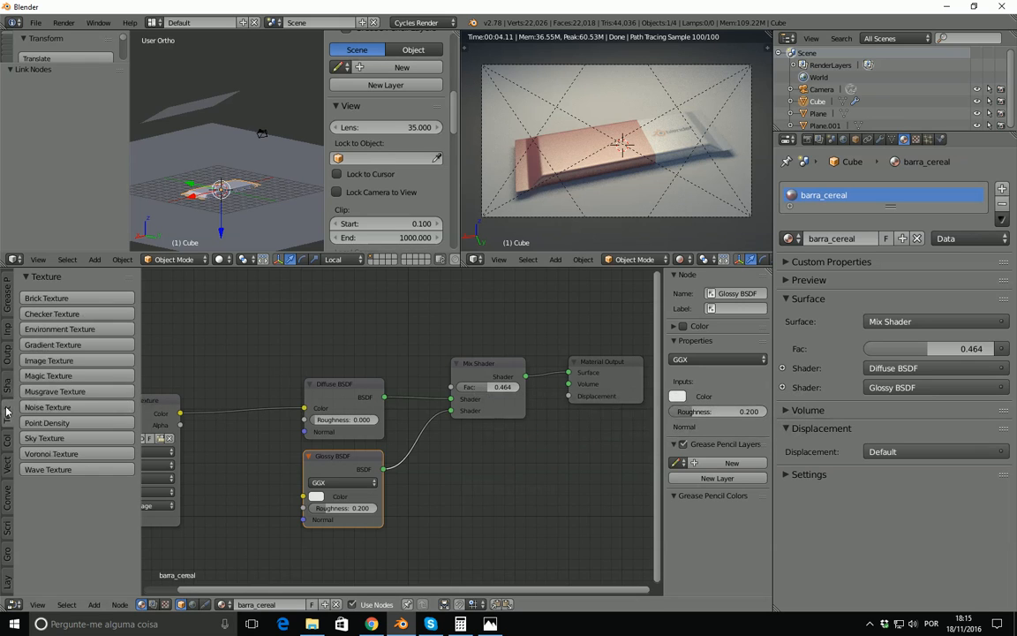
click(55, 360)
click(281, 320)
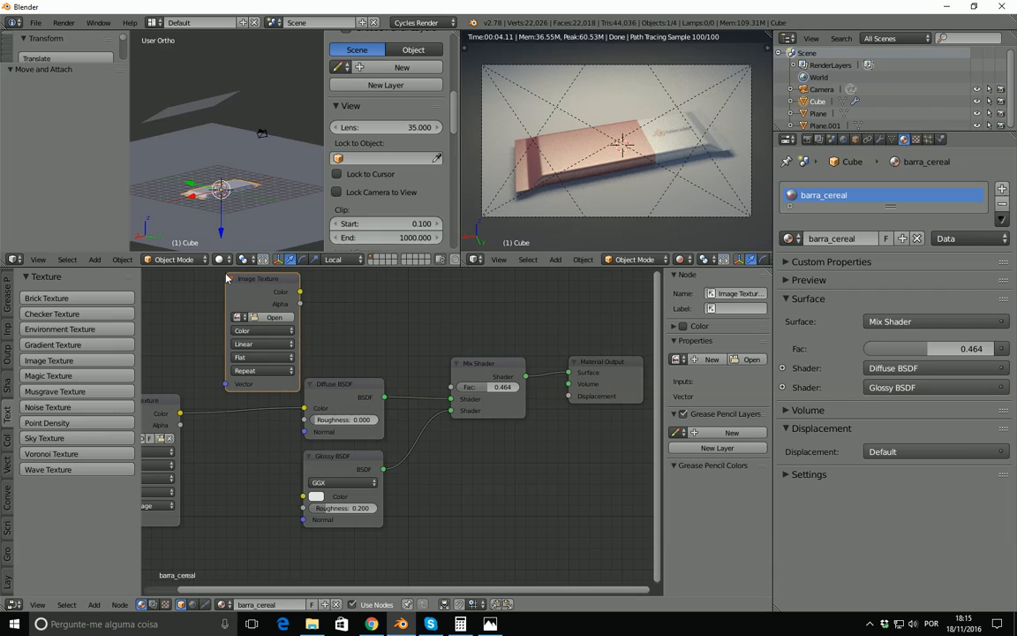
click(281, 318)
click(44, 322)
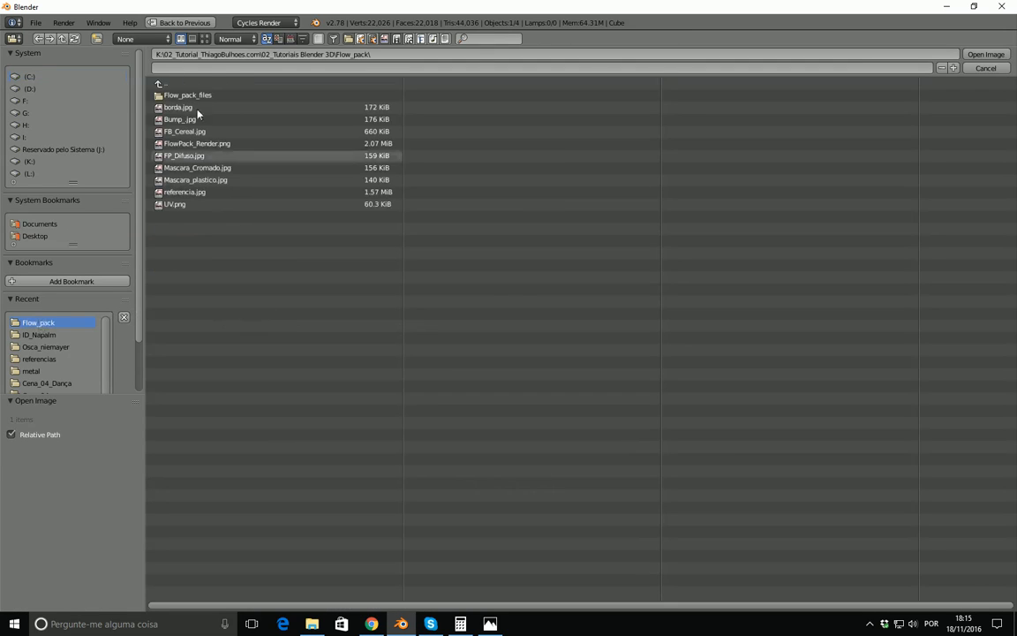
click(205, 38)
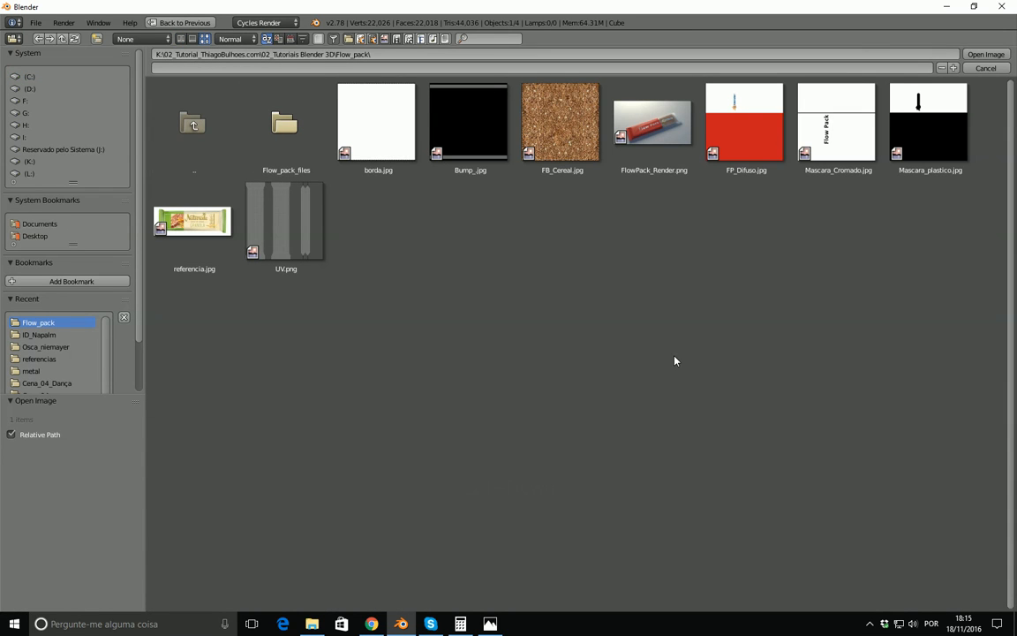
click(841, 142)
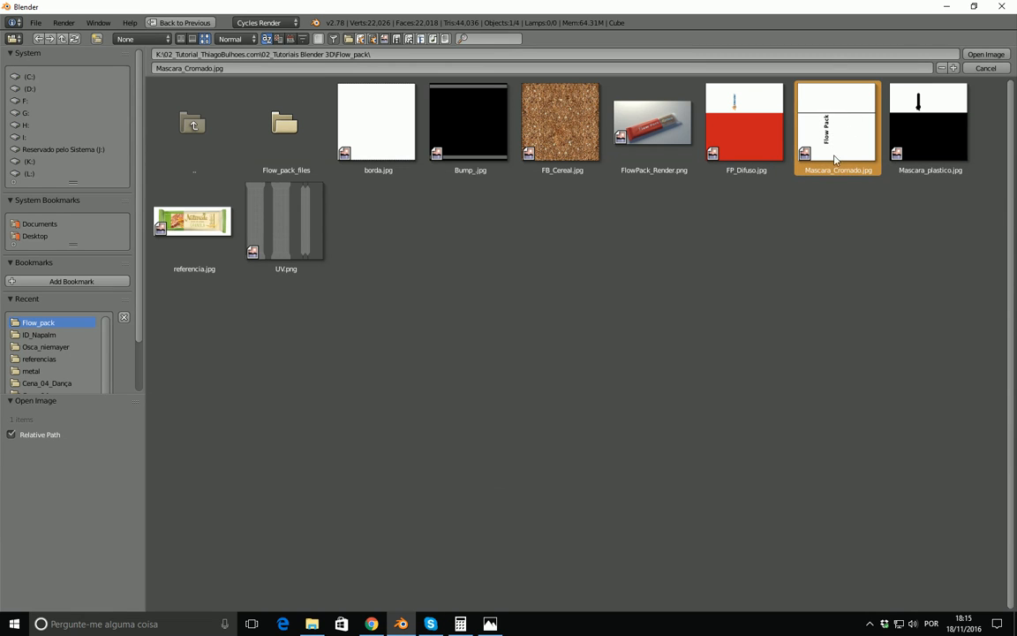
click(976, 55)
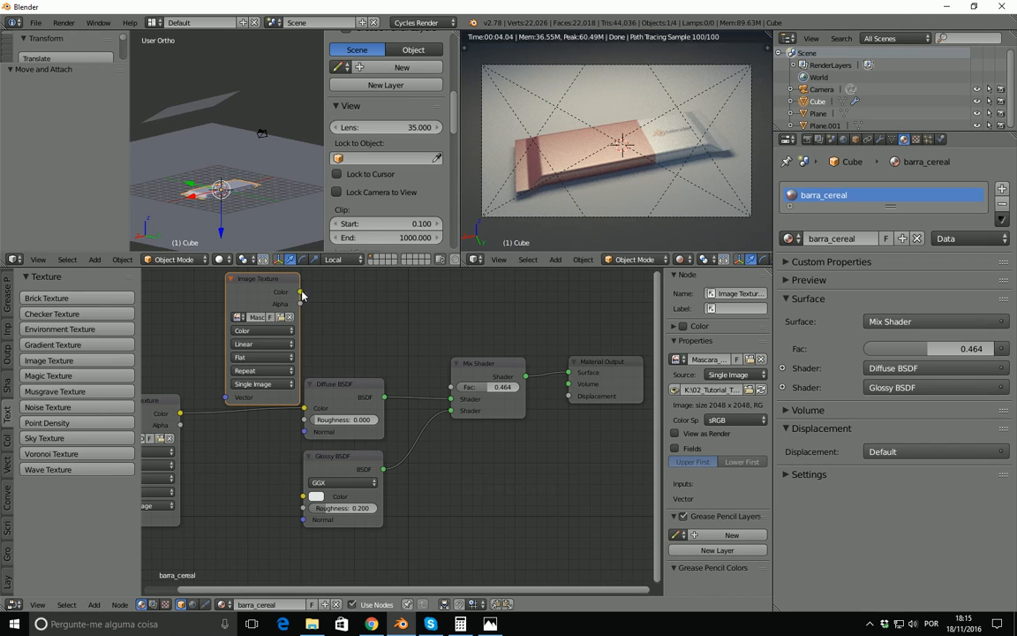
Link the mask texture's Color to the Mix Shader's Fac and swap its Diffuse BSDF and Glossy BSDF inputs
drag(300, 292, 450, 389)
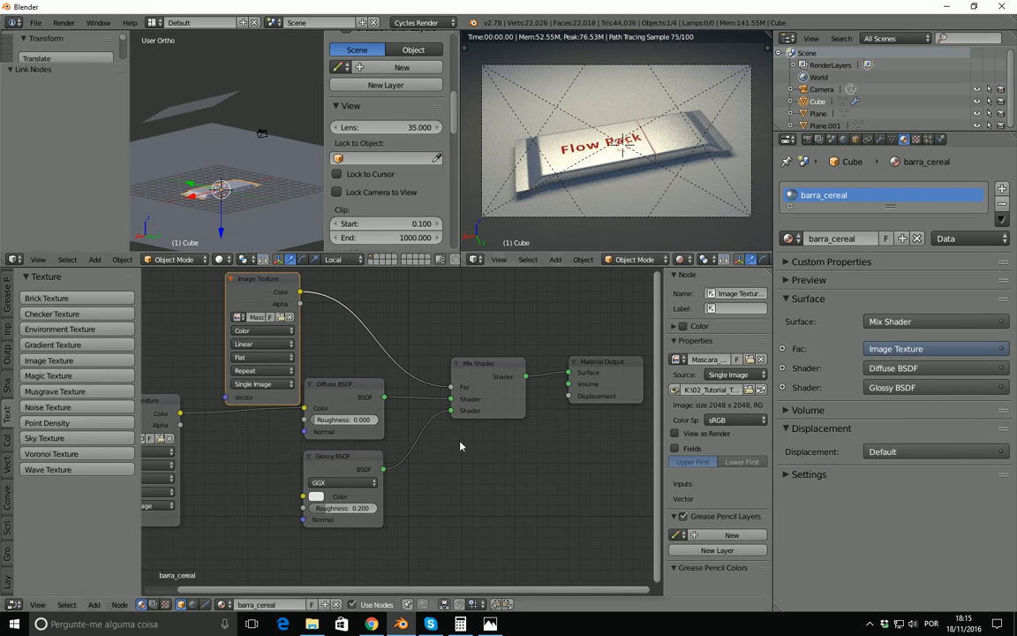
drag(451, 411, 450, 399)
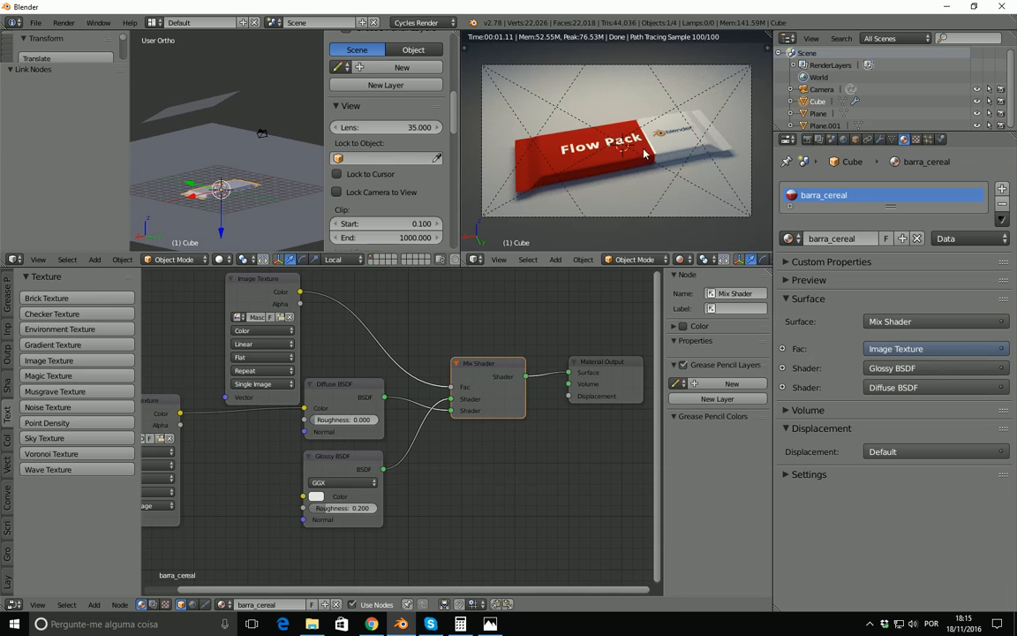
scroll(653, 155, up, 2)
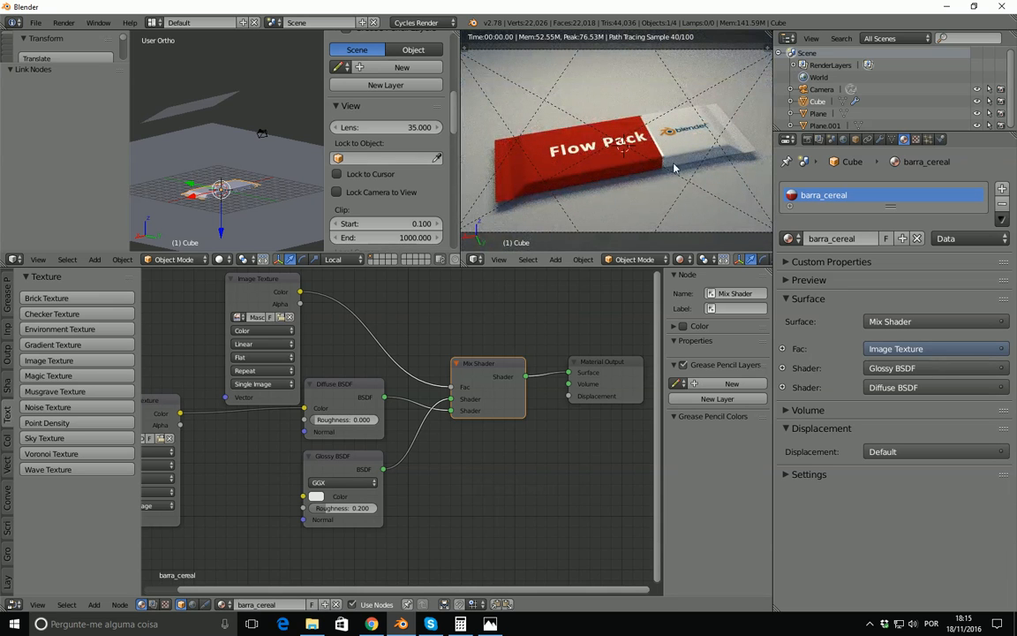
Move the FP_Difuso Image Texture and Diffuse BSDF nodes away from the Mix Shader and lower the Glossy BSDF to free space between them
scroll(409, 355, down, 3)
middle_drag(427, 393, 347, 386)
middle_drag(228, 369, 378, 339)
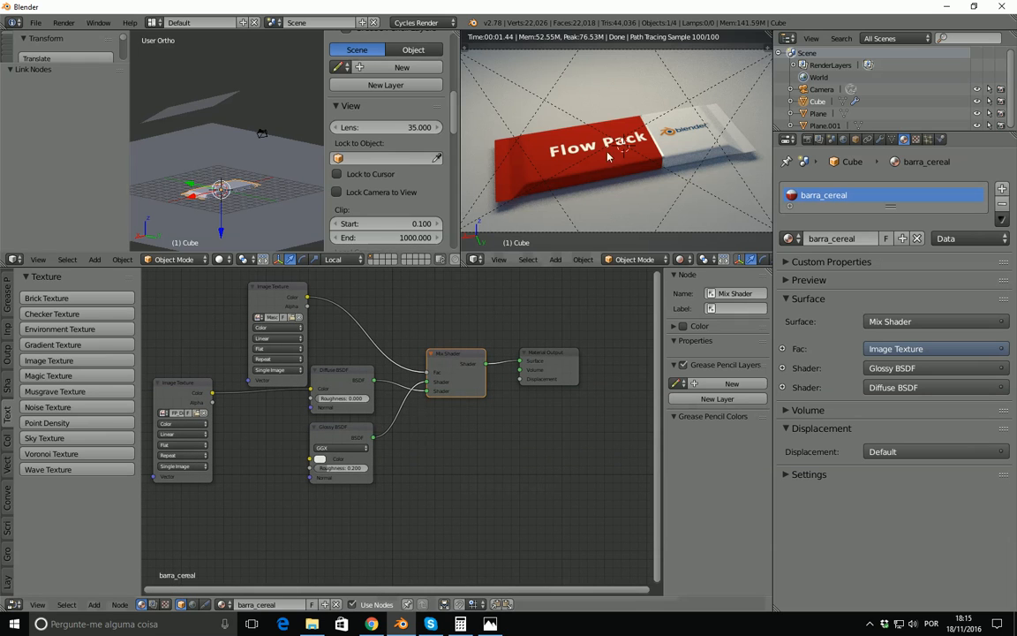
scroll(644, 159, up, 4)
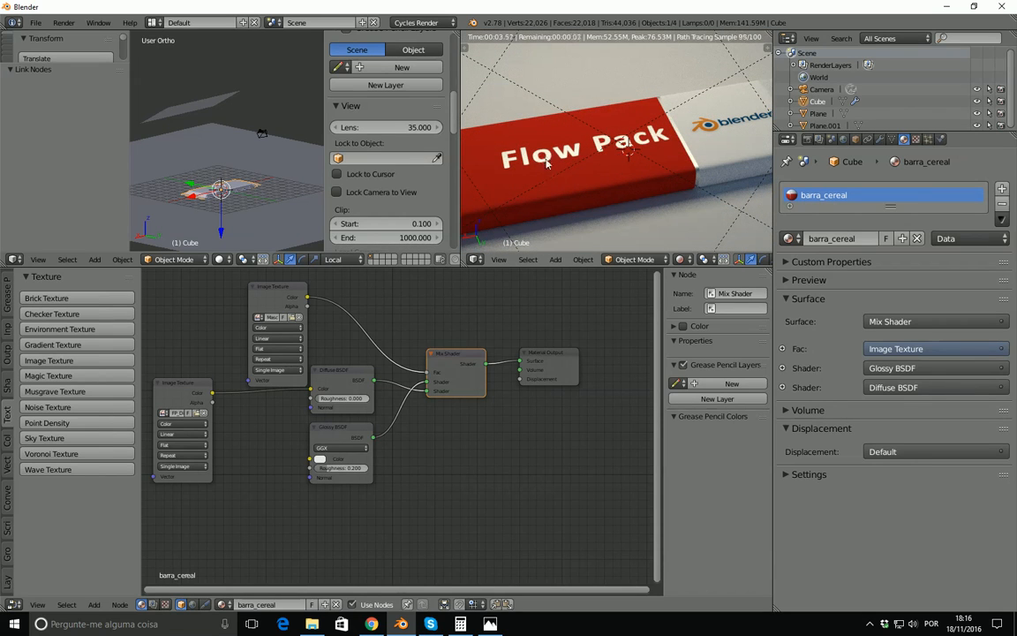
middle_drag(404, 366, 493, 333)
middle_drag(413, 354, 415, 384)
drag(273, 386, 177, 422)
drag(432, 372, 270, 408)
drag(428, 430, 470, 473)
Duplicate the Mix Shader, insert the copy right after the Diffuse BSDF, and link the Glossy BSDF to its second shader input
drag(552, 355, 562, 362)
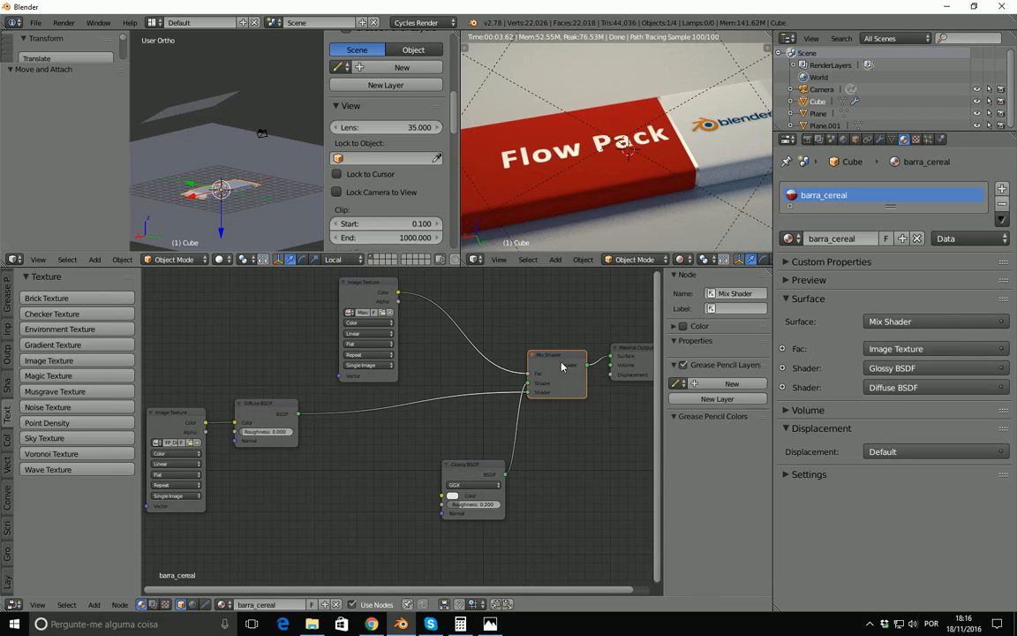
key(shift+d)
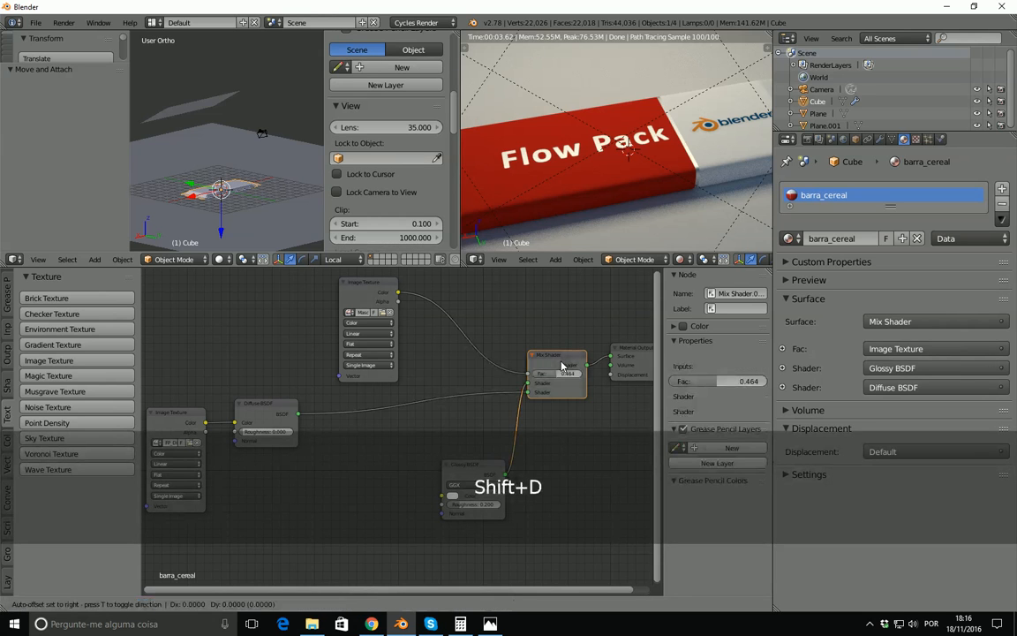
click(400, 414)
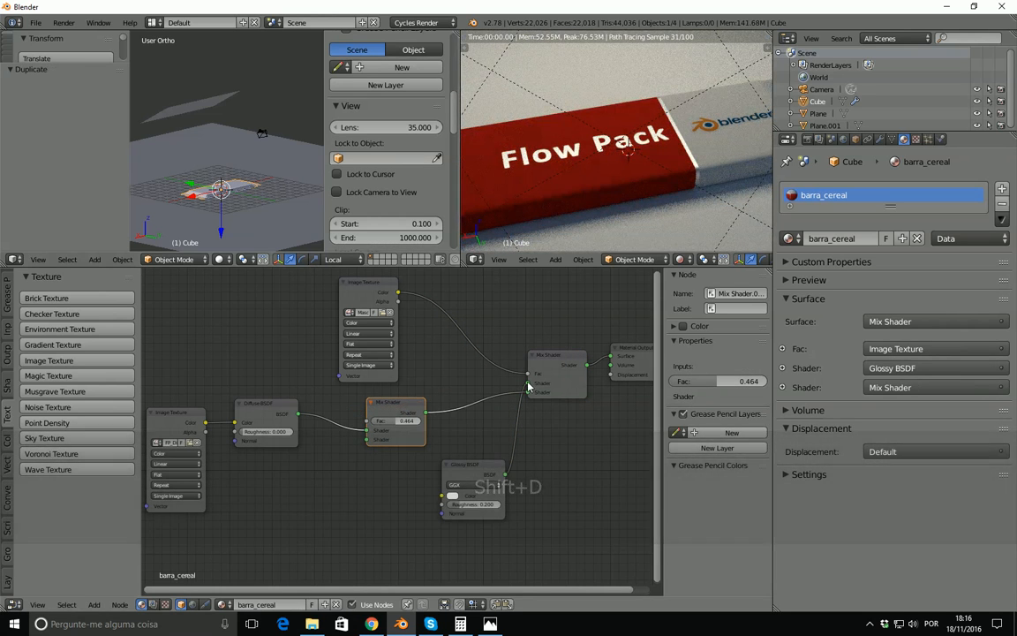
click(484, 475)
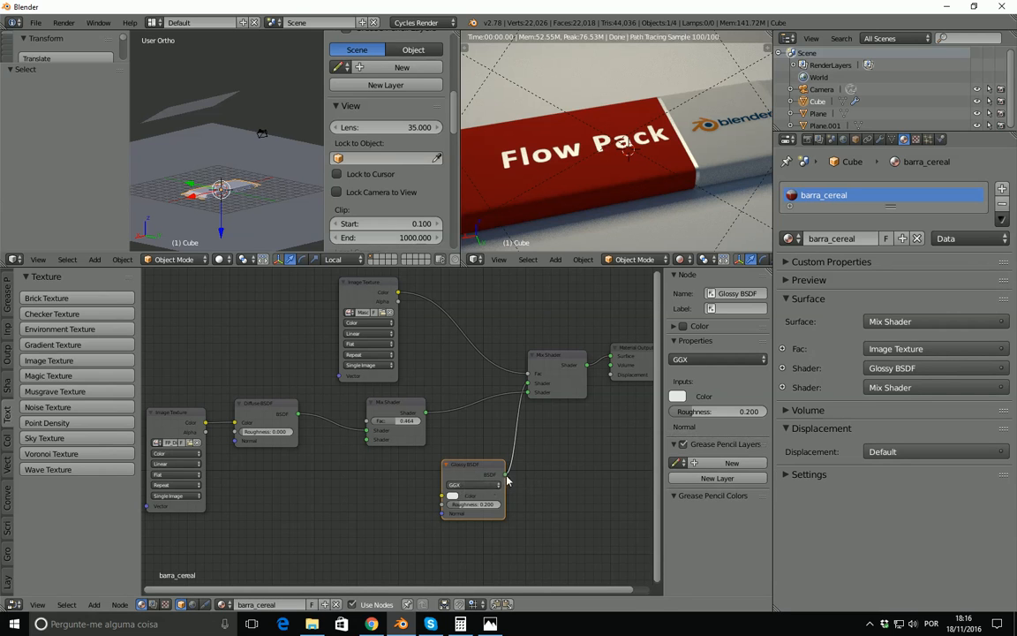
drag(504, 474, 365, 440)
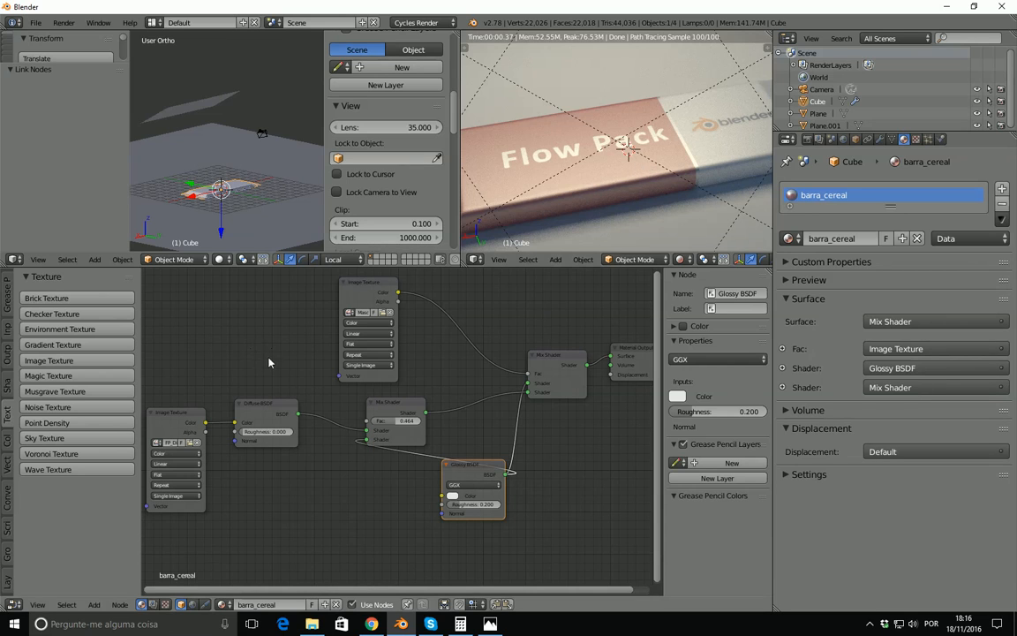
Add a Fresnel node above the Diffuse BSDF and link it to the Fac input of the duplicated Mix Shader
click(8, 329)
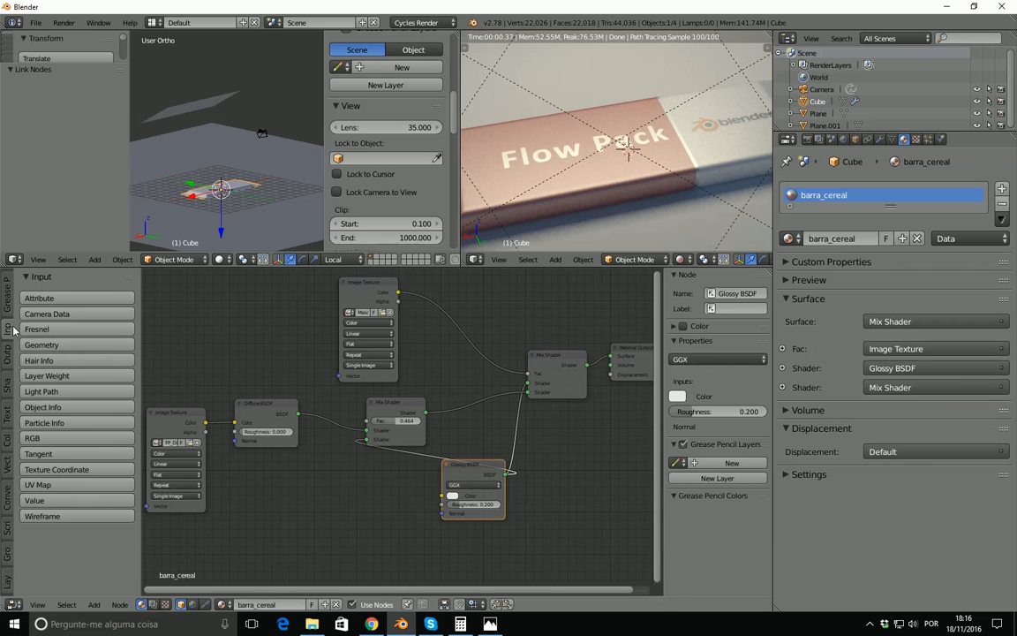
click(60, 329)
click(238, 336)
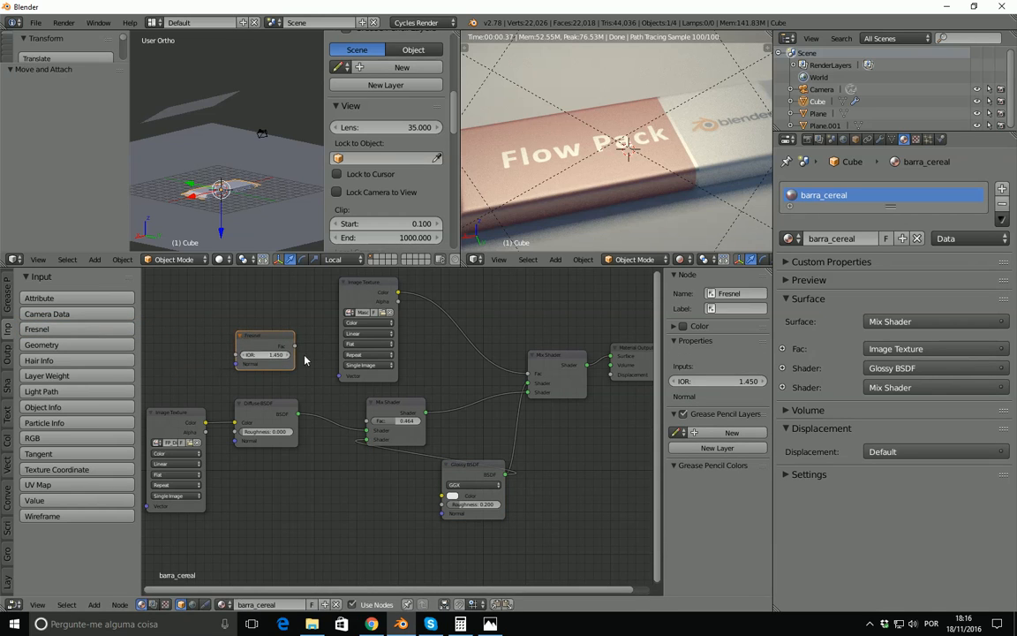
drag(294, 346, 367, 420)
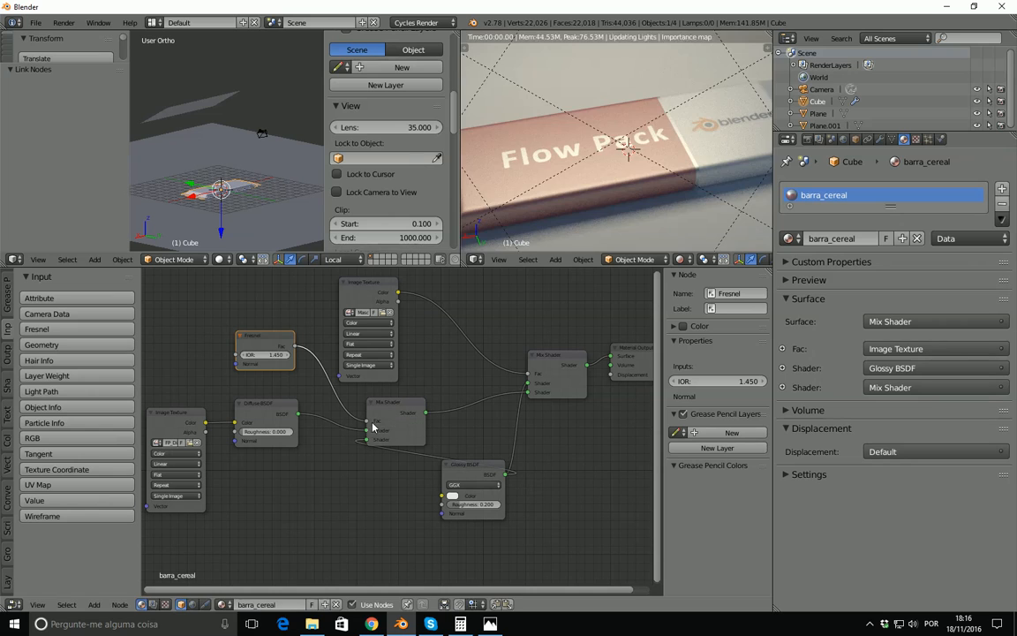
middle_drag(611, 201, 618, 163)
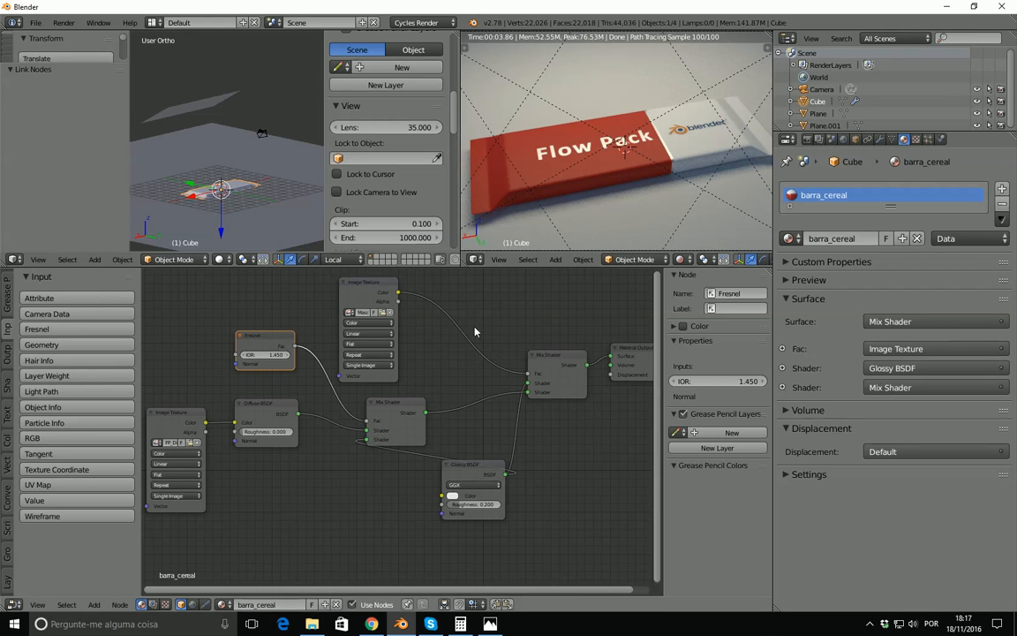
Group the FP_Difuso texture, Diffuse BSDF, Fresnel, Glossy BSDF and first Mix Shader nodes compactly, with the Glossy BSDF below the Diffuse BSDF
scroll(460, 379, down, 6)
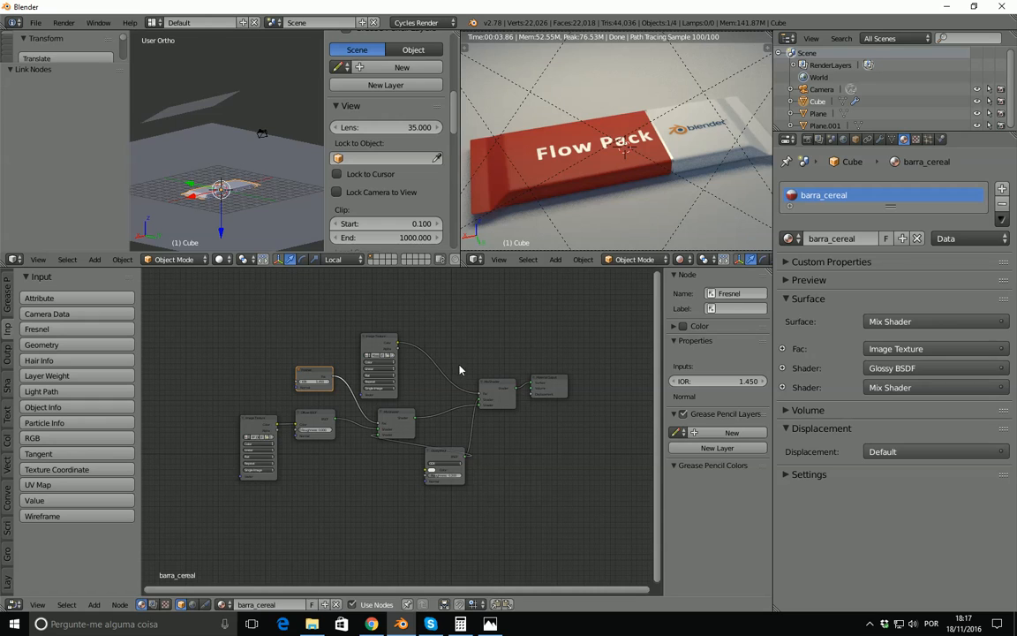
drag(261, 427, 241, 430)
drag(316, 419, 303, 420)
drag(391, 420, 355, 422)
drag(313, 375, 296, 387)
drag(446, 464, 304, 464)
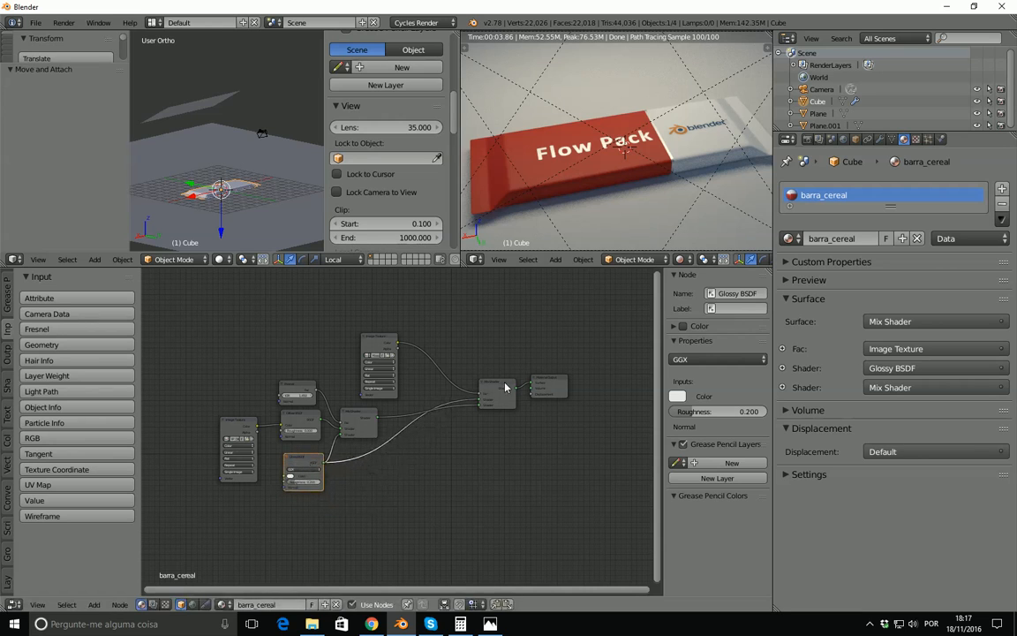
Bring the final Mix Shader and mask texture closer to the node group and move the Material Output farther away
drag(509, 387, 459, 407)
drag(396, 342, 371, 342)
drag(542, 392, 591, 404)
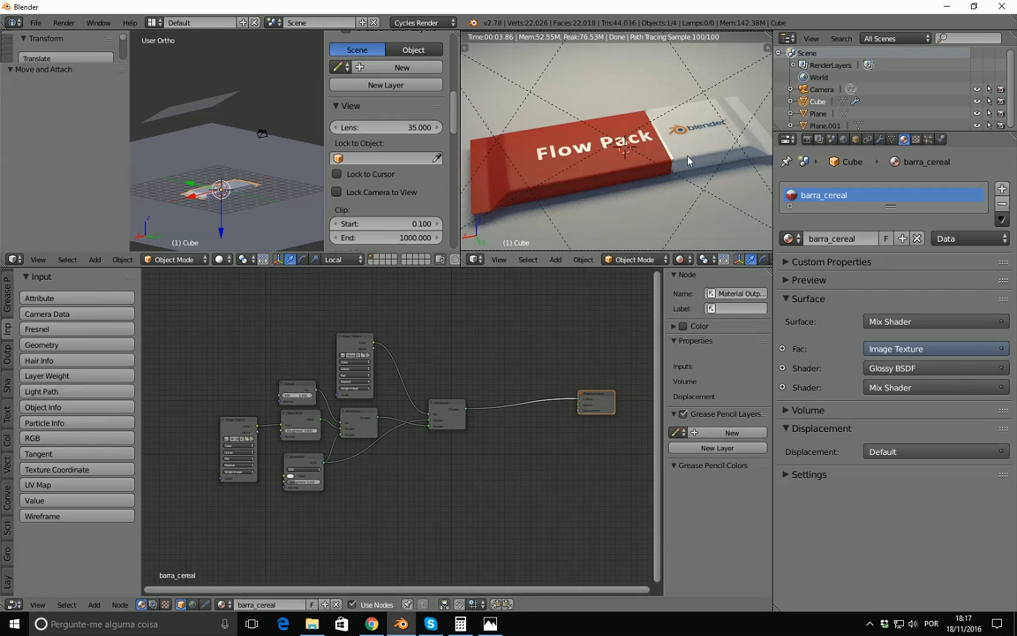
Duplicate the final Mix Shader and insert the copy on the link before the Material Output
middle_drag(495, 379, 470, 358)
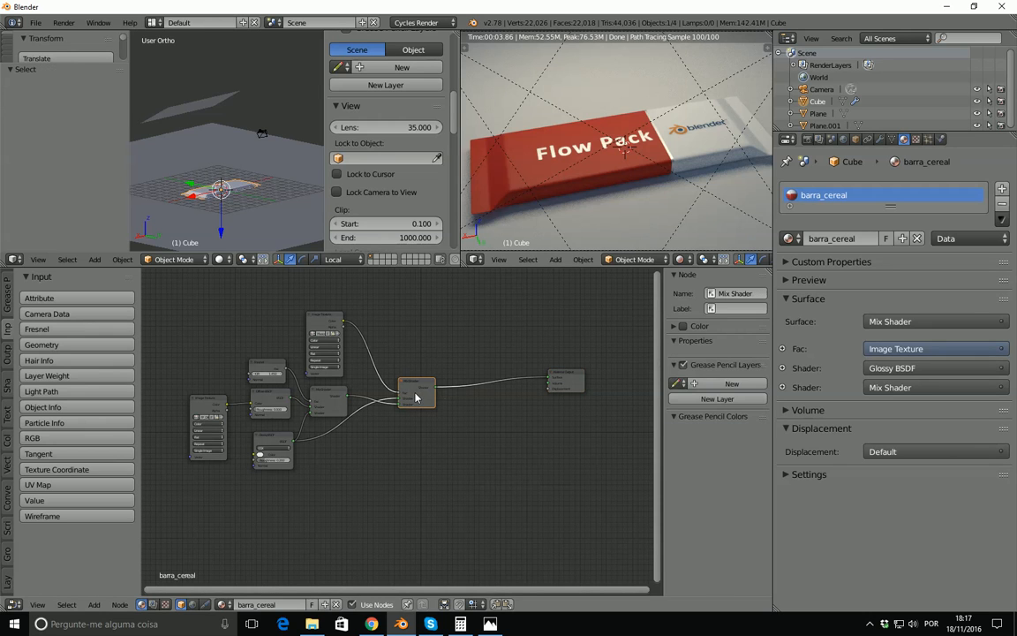
key(shift+d)
click(506, 394)
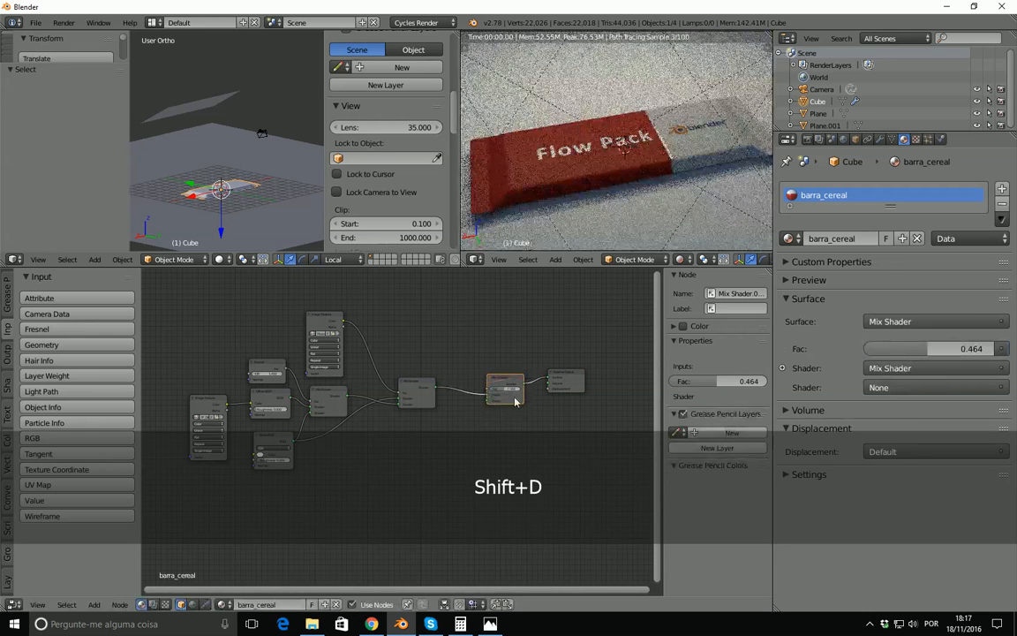
Add a Translucent BSDF, link it to the final Mix Shader's free Shader input and set that mixer's Fac to 0.445
middle_drag(477, 400, 436, 461)
scroll(476, 371, up, 3)
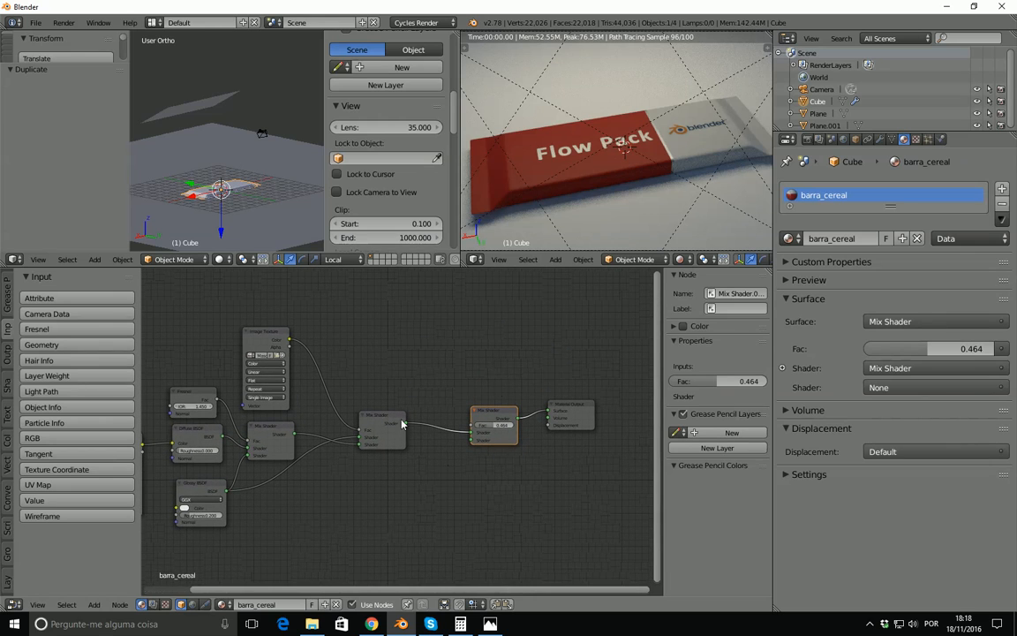
key(shift+a)
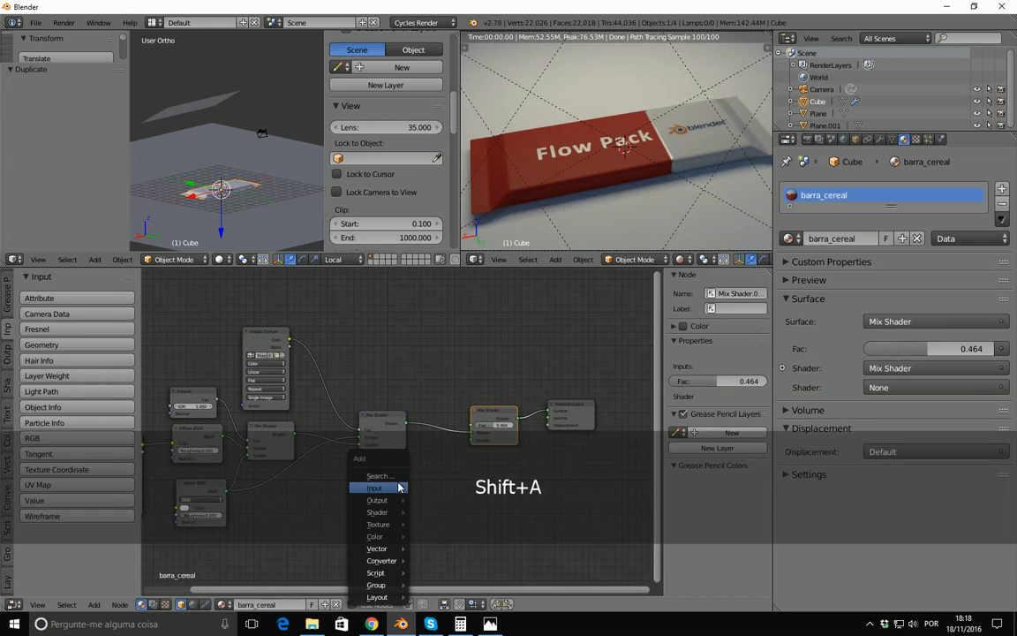
mouse_move(398, 487)
click(8, 385)
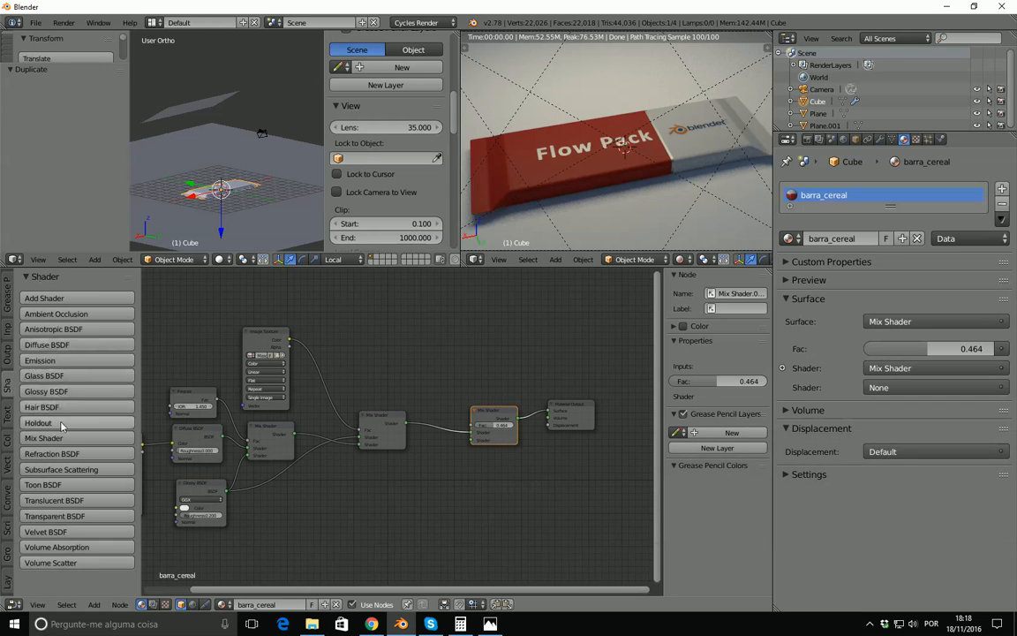
click(67, 501)
click(362, 468)
drag(408, 475, 475, 440)
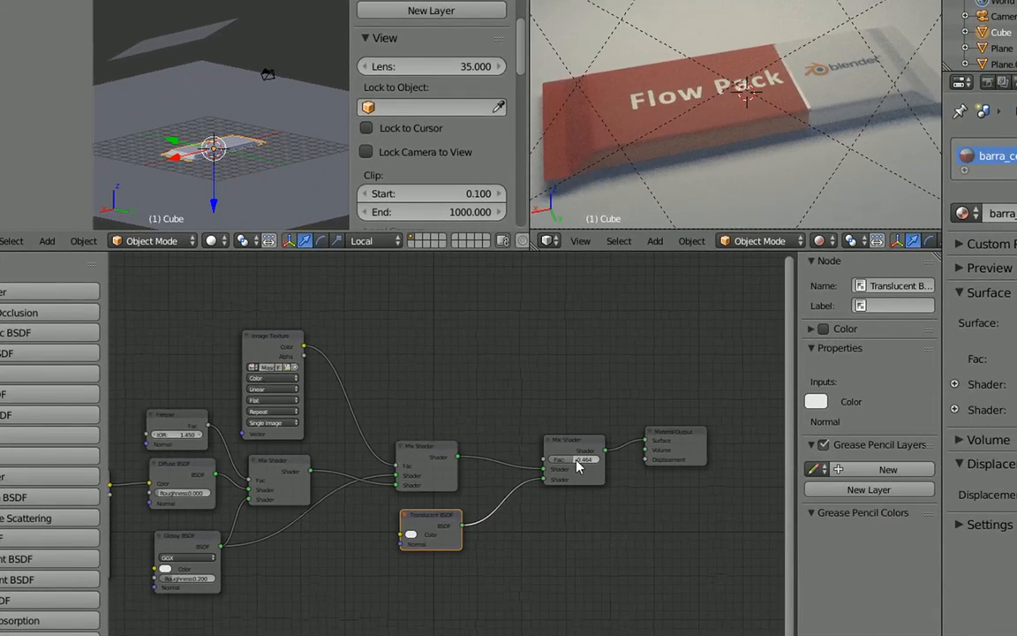
drag(578, 466, 523, 468)
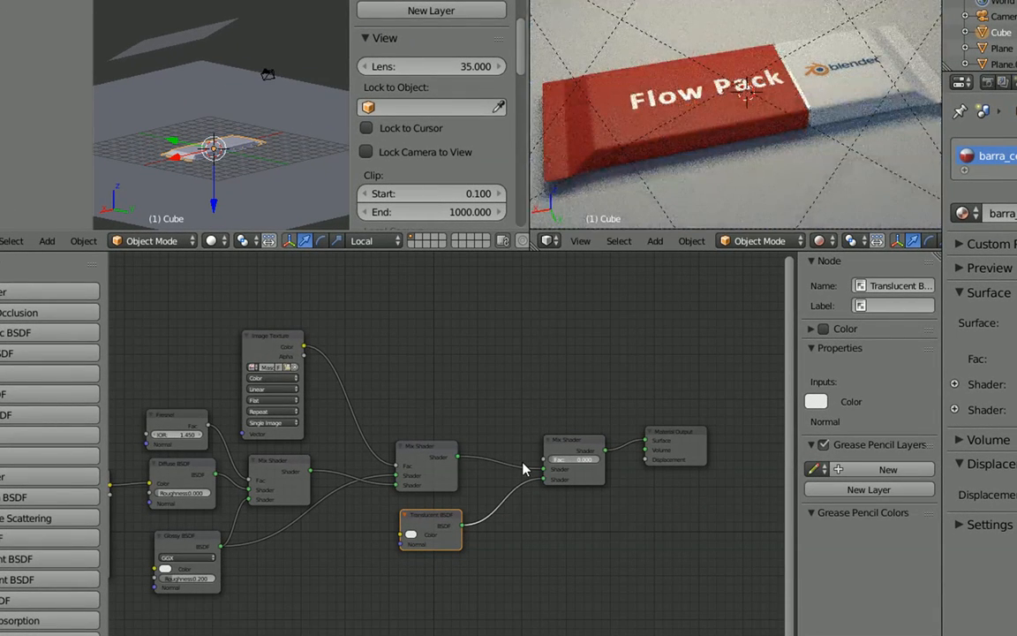
drag(522, 469, 574, 461)
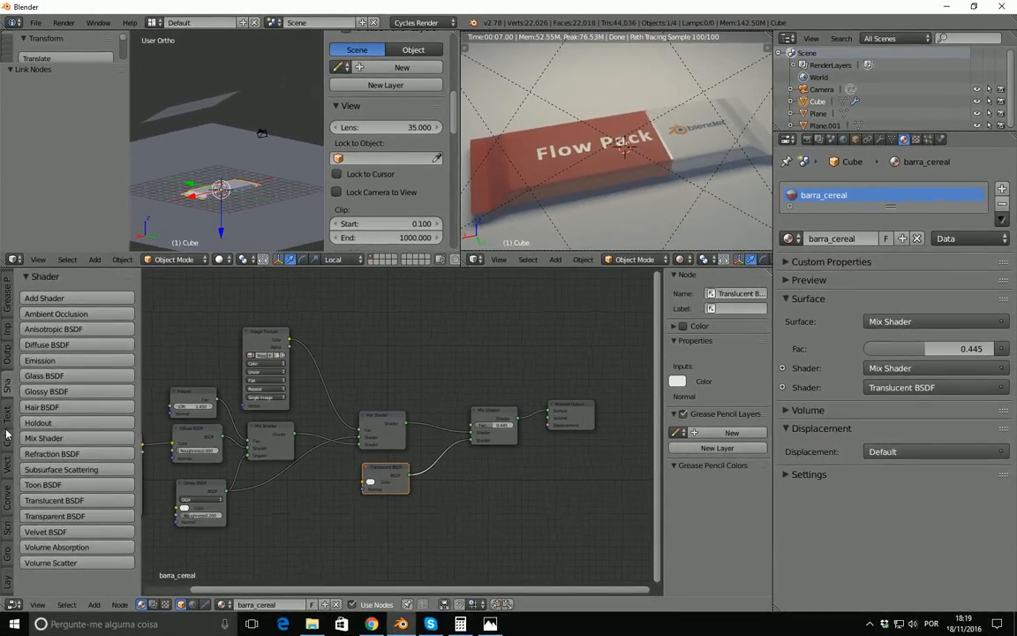
Add an Image Texture node above the Mix Shaders, beside the existing mask texture
click(0, 456)
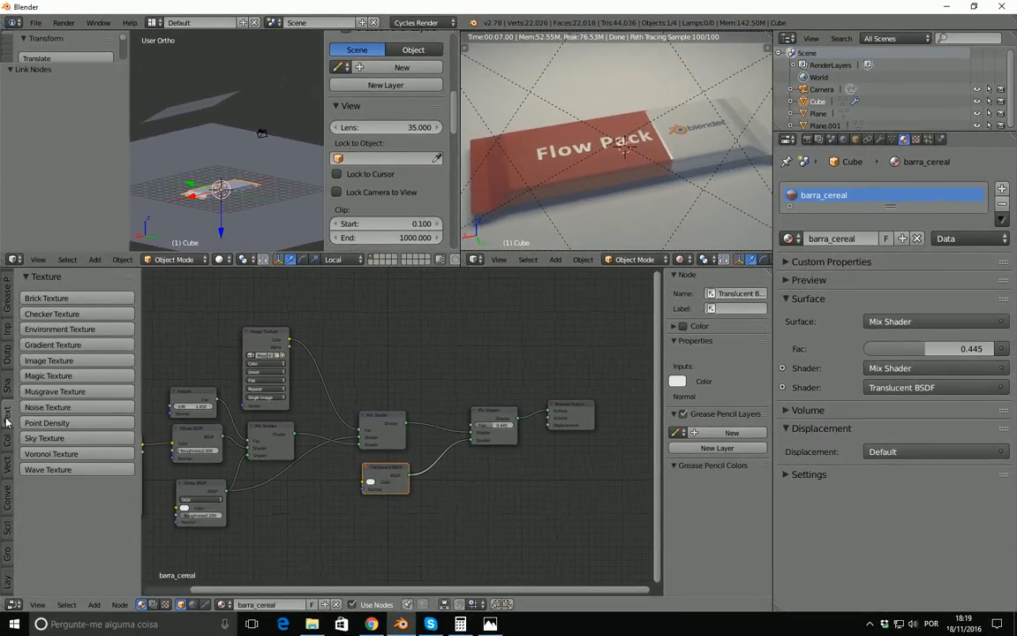
click(50, 360)
click(375, 327)
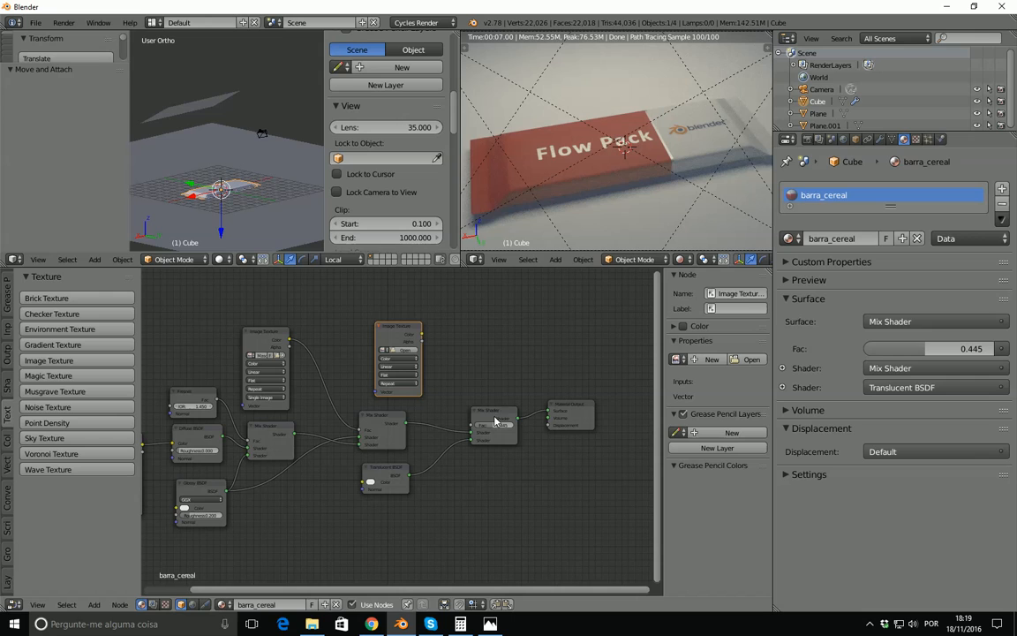
Load Mascara_plastico.jpg from the Flow_pack folder into the new Image Texture and link its Color to the final Mix Shader's Fac
click(406, 353)
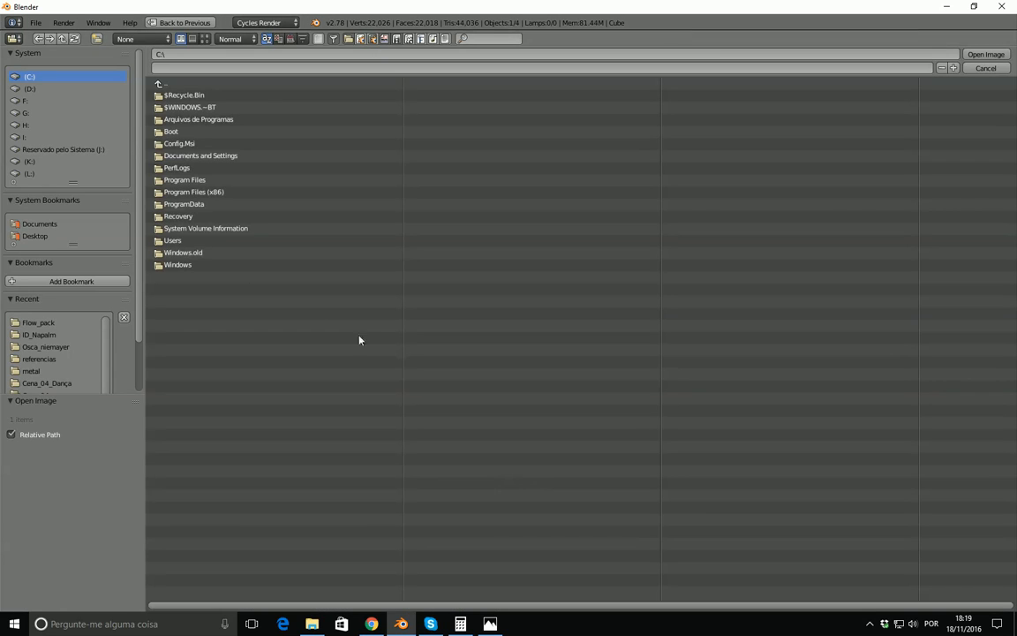
click(53, 323)
click(205, 39)
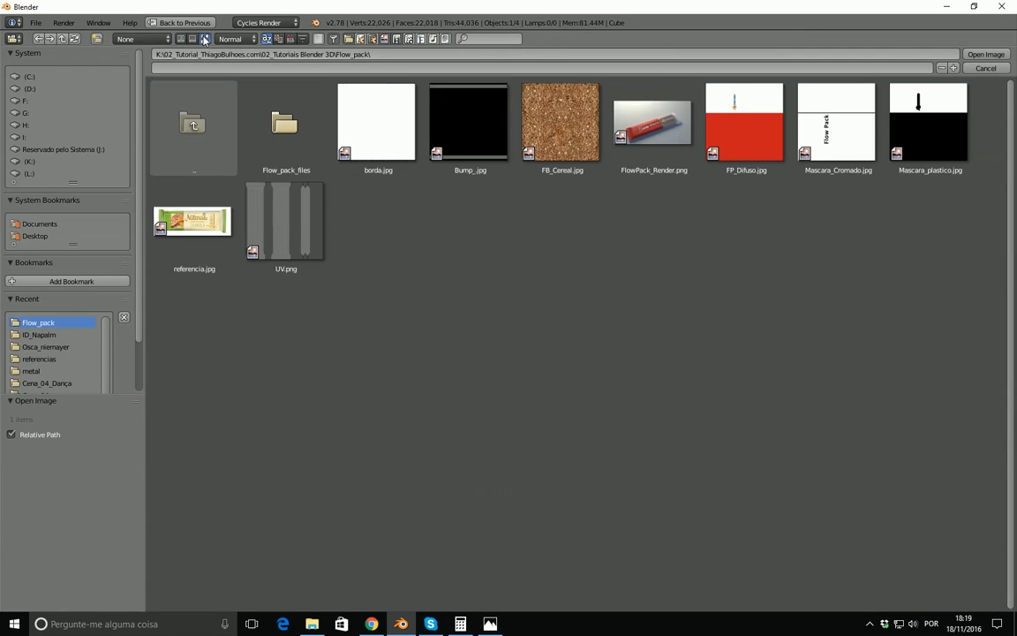
click(921, 151)
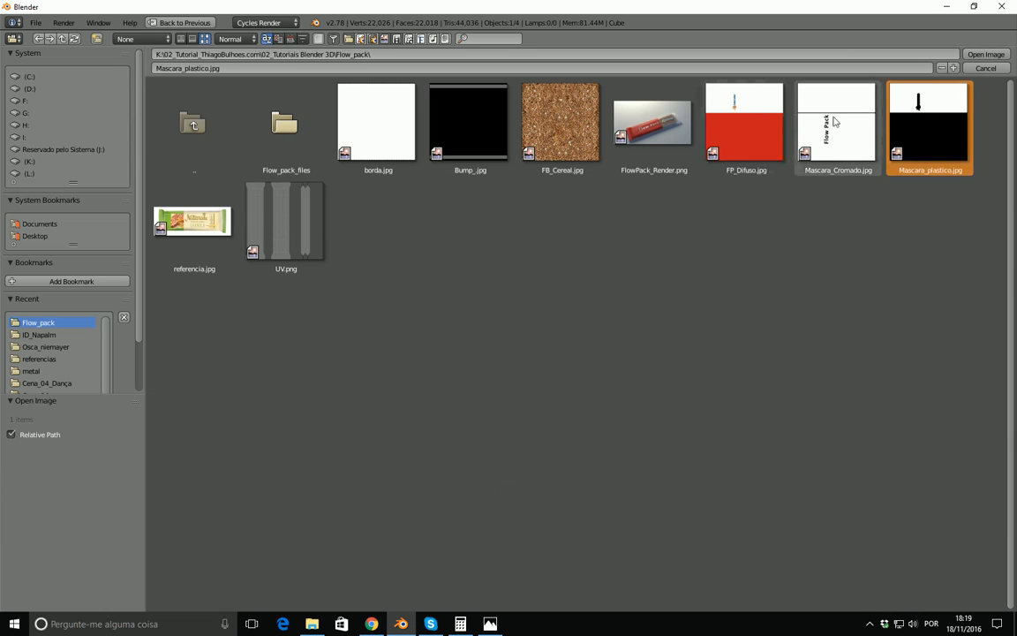
click(986, 53)
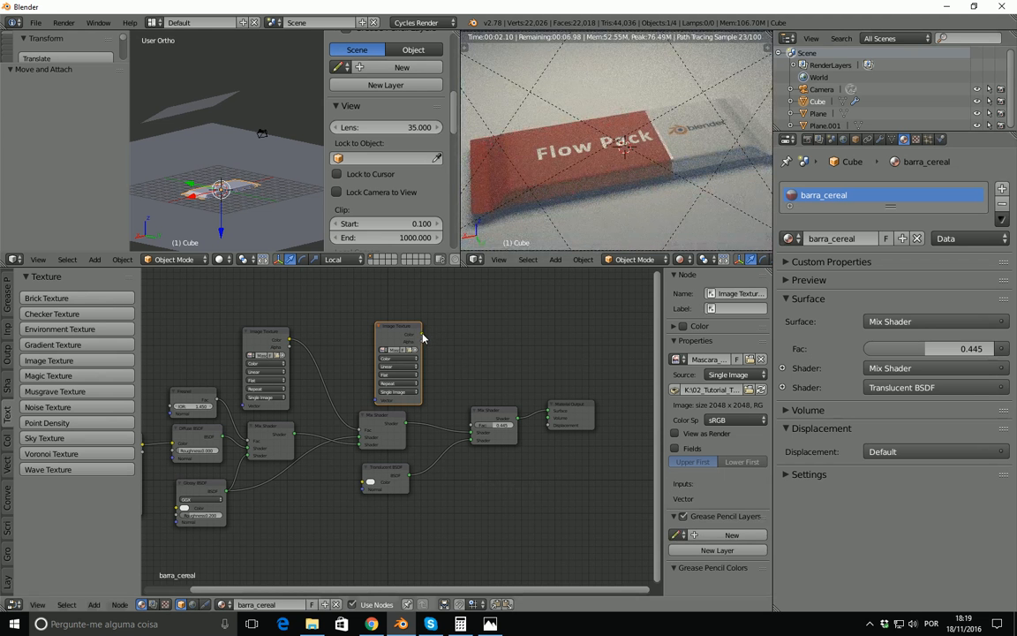
drag(422, 336, 477, 424)
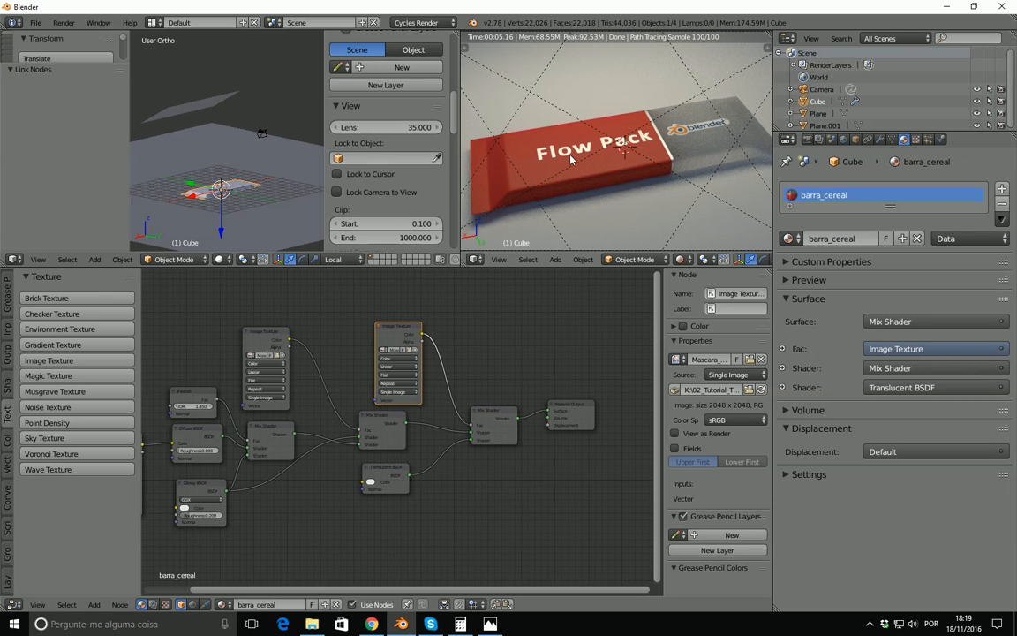
Move the Translucent BSDF farther from the final Mix Shader and insert a duplicate of the first Mix Shader on the link between them
middle_drag(481, 347, 528, 305)
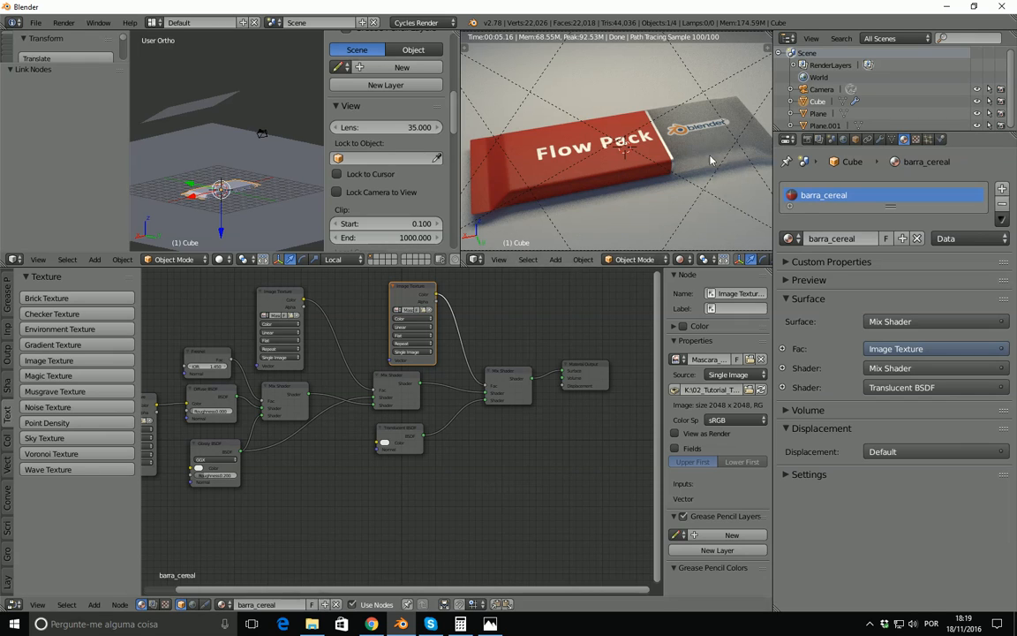
drag(397, 442, 377, 458)
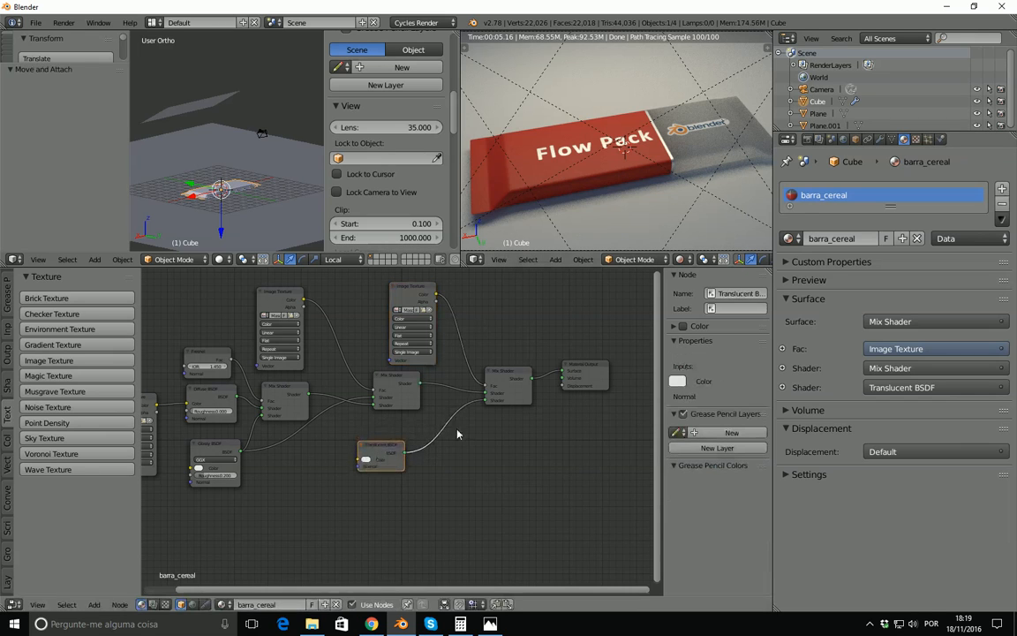
scroll(385, 378, down, 1)
middle_drag(394, 390, 434, 346)
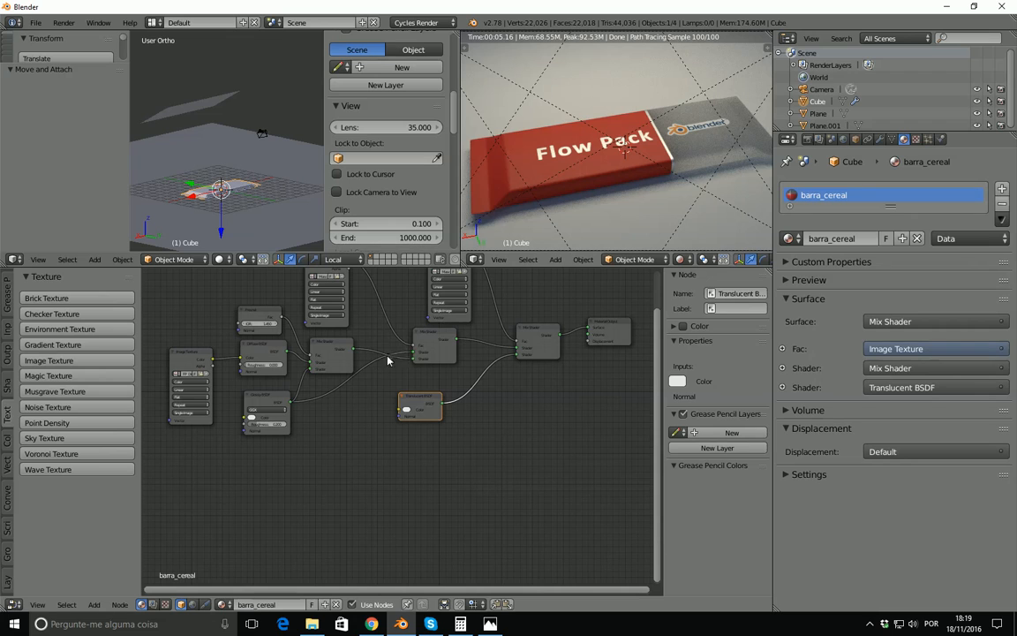
scroll(388, 355, up, 1)
middle_drag(351, 327, 356, 349)
click(334, 369)
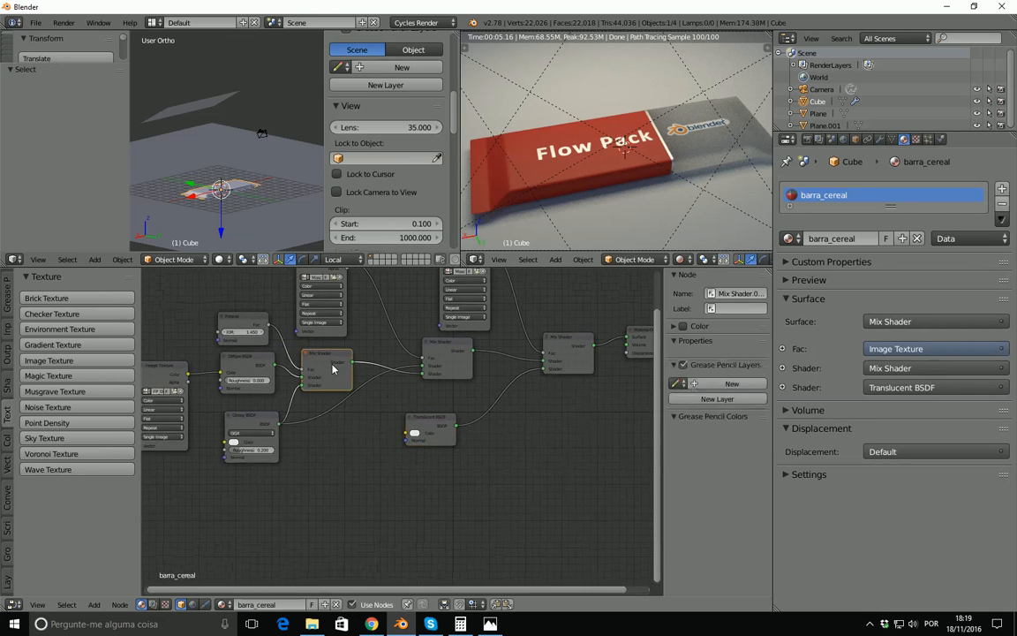
key(shift)
key(shift+d)
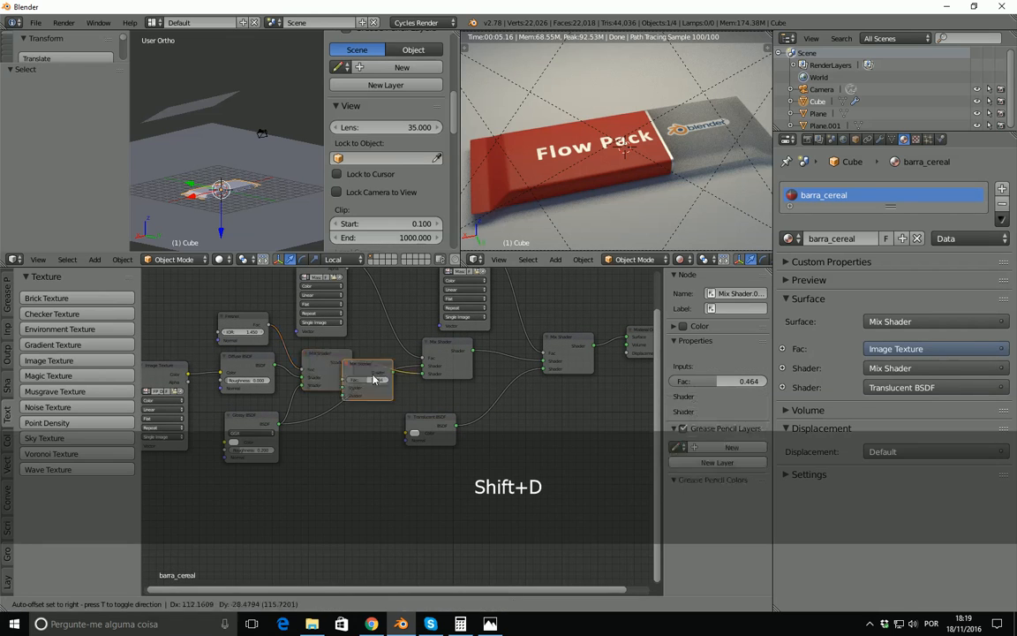
click(527, 407)
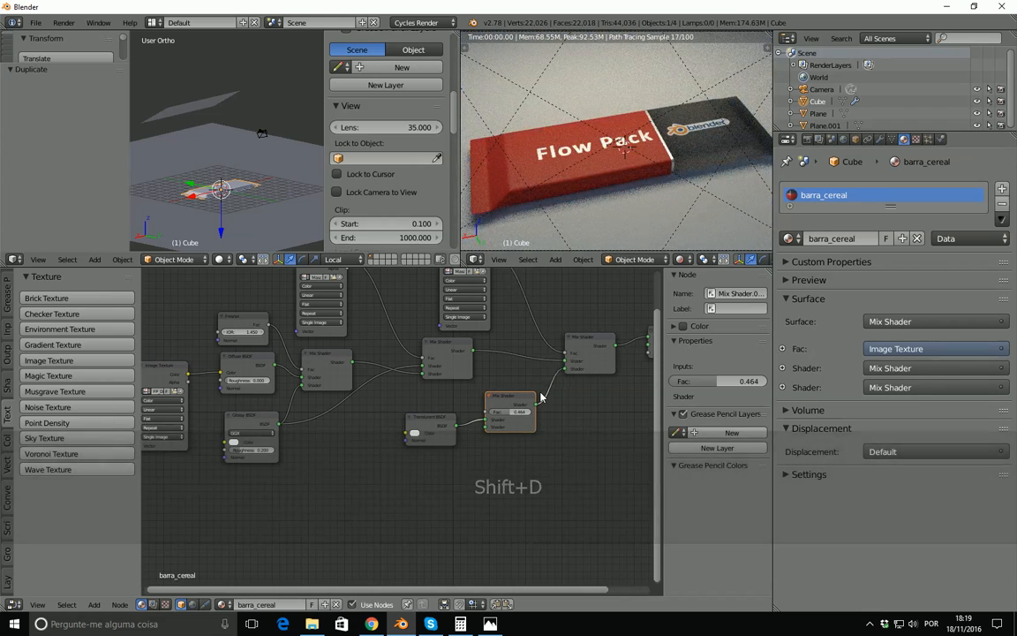
Link the Fresnel node to the new Mix Shader's Fac and the Glossy BSDF to its second Shader input
key(ctrl+Up)
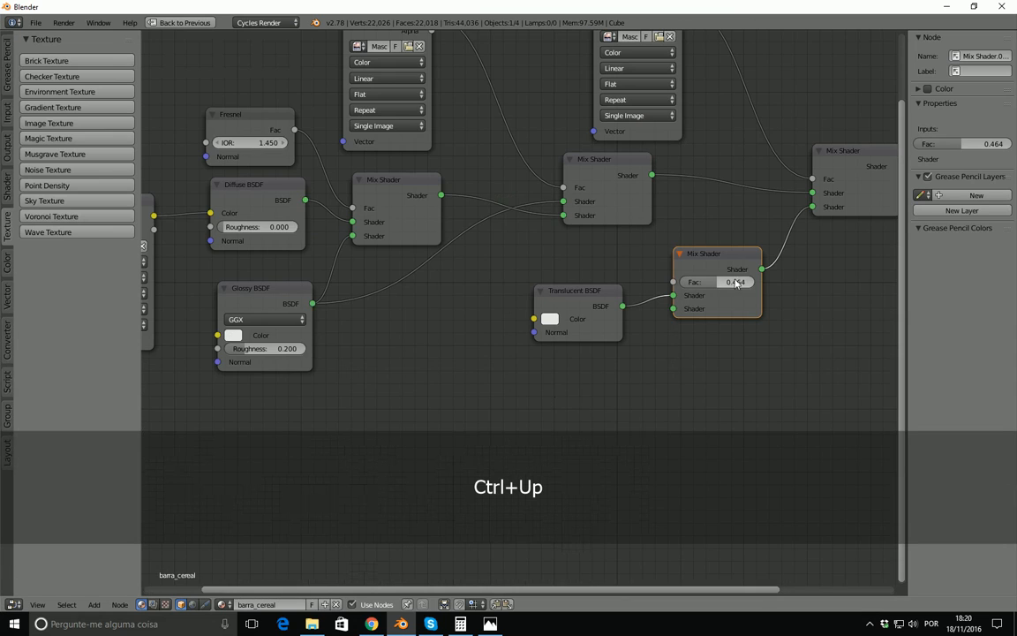
scroll(726, 280, down, 2)
middle_drag(669, 251, 649, 286)
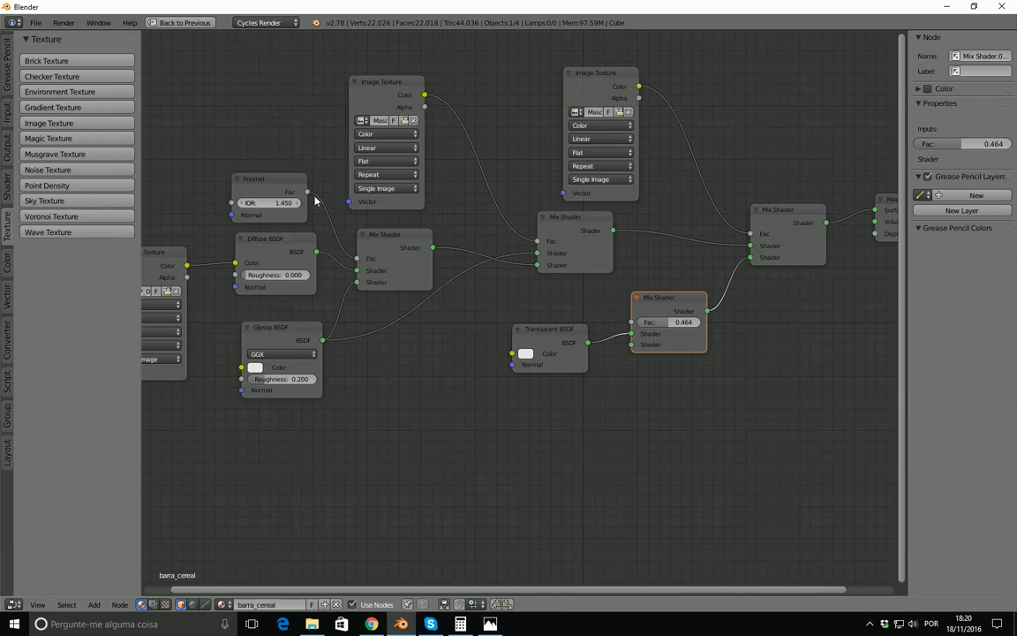
drag(307, 192, 633, 323)
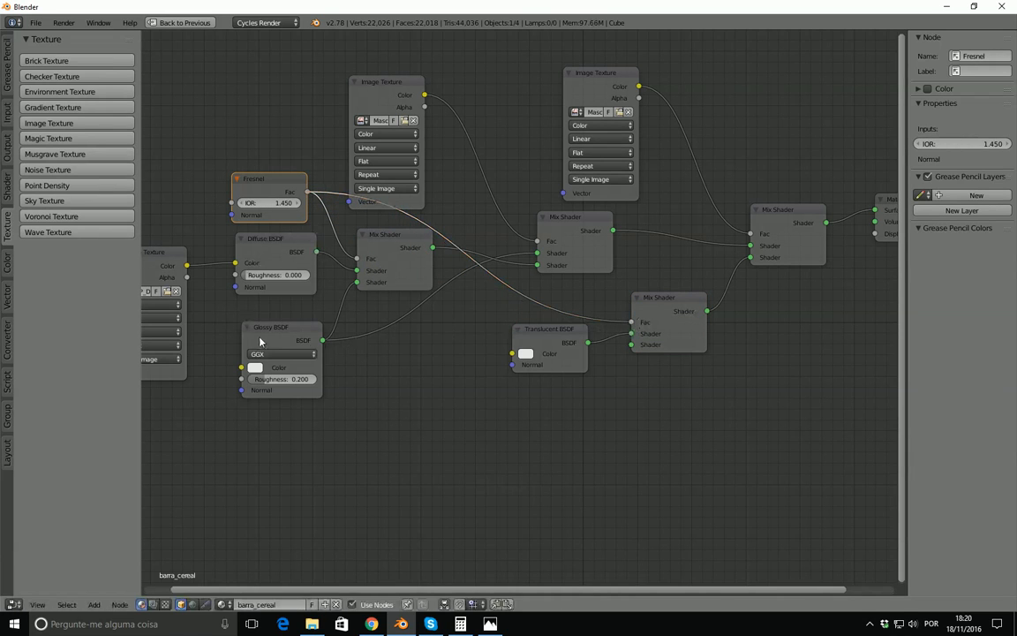
drag(323, 339, 632, 344)
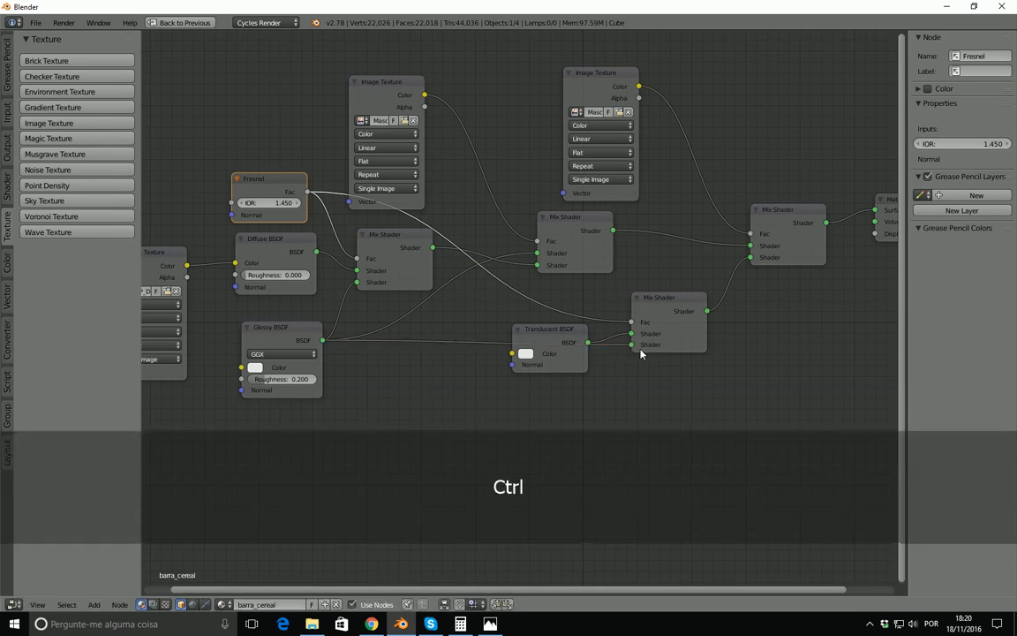
key(ctrl+Down)
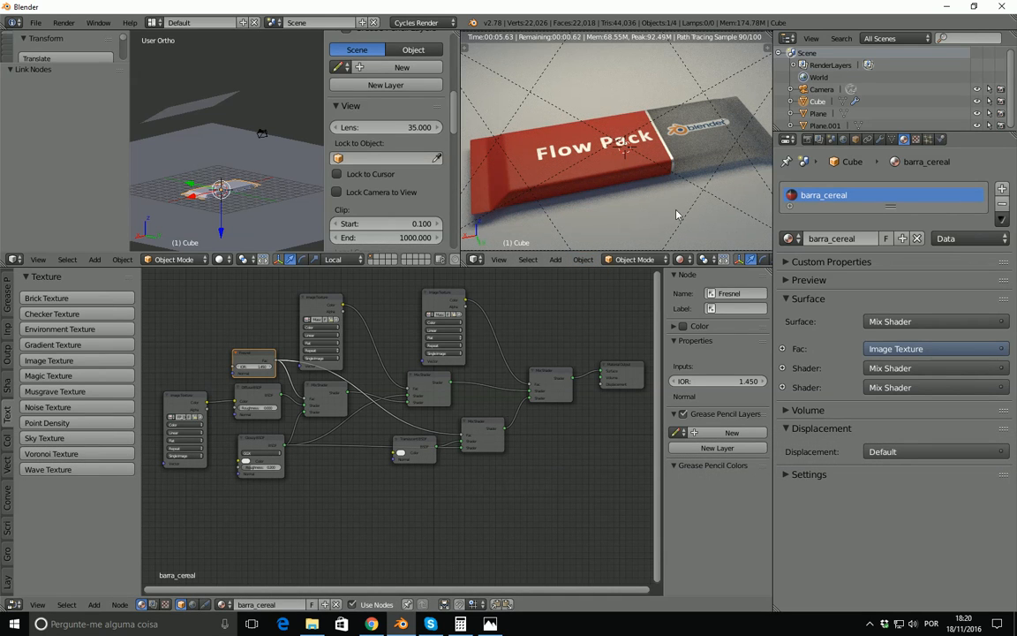
Move the Translucent BSDF below the Glossy link and brighten its color to pure white
scroll(484, 465, up, 2)
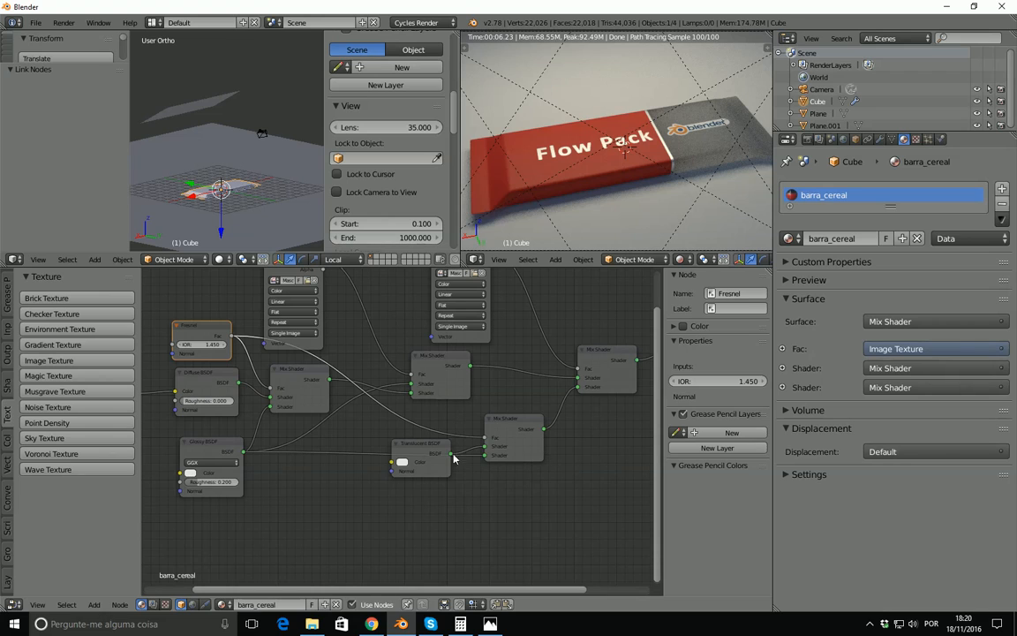
drag(422, 446, 401, 488)
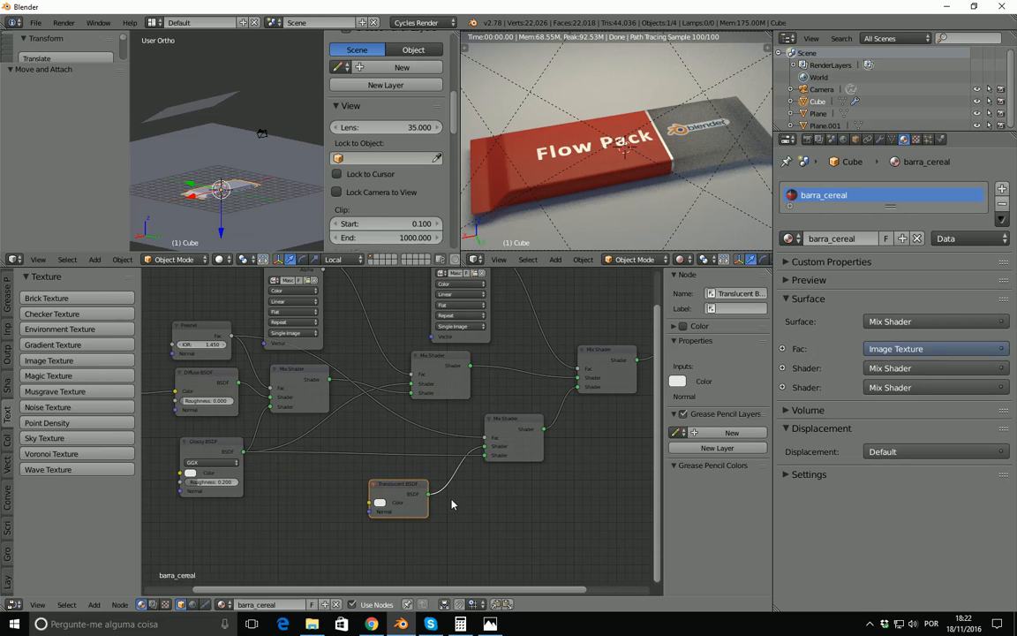
scroll(379, 498, up, 3)
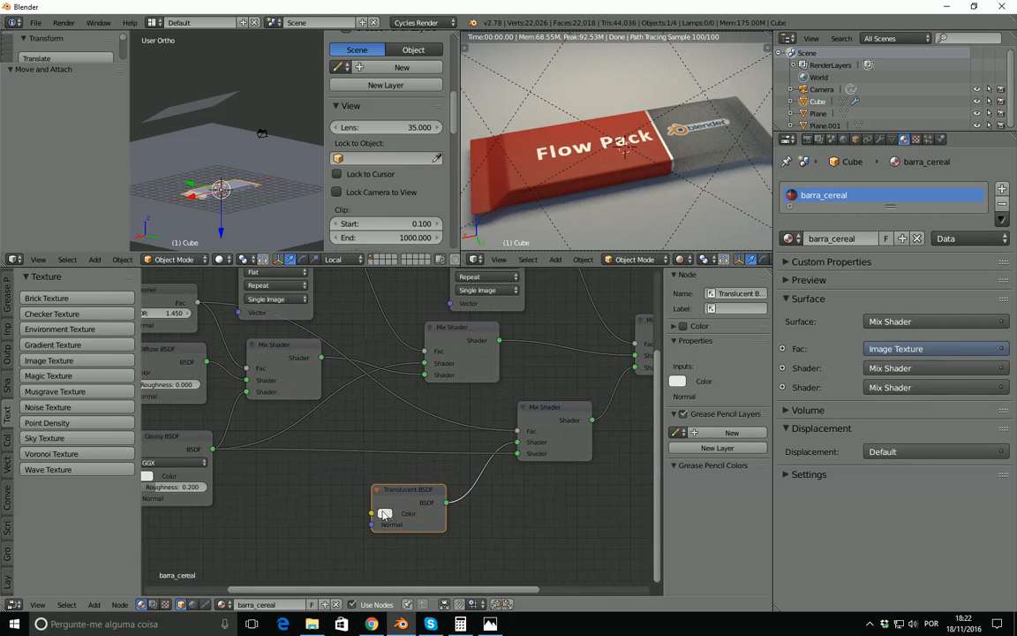
click(385, 513)
drag(471, 363, 470, 354)
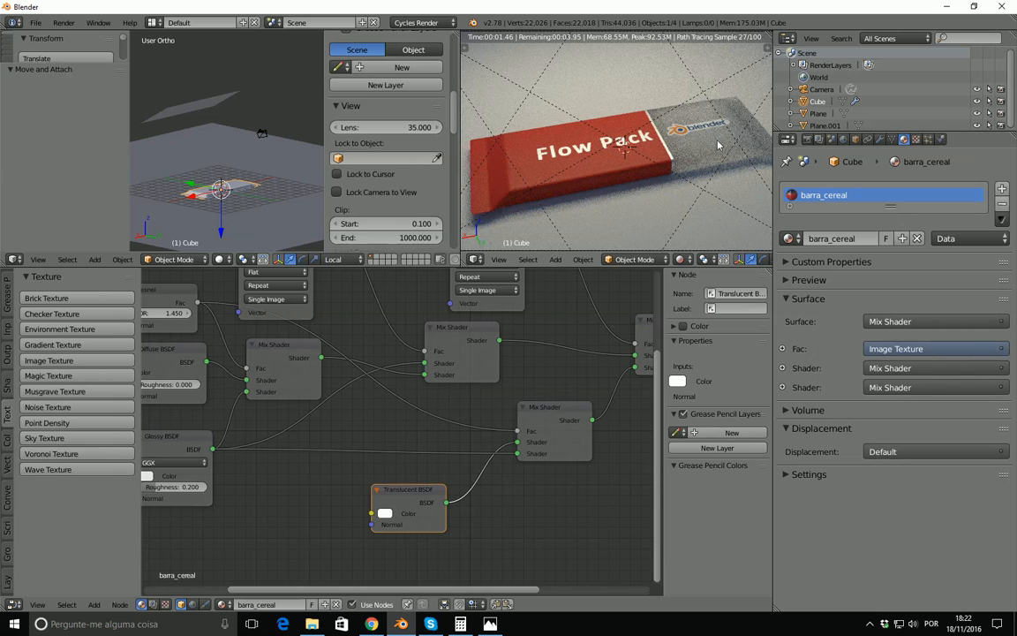
Set the Fresnel node's IOR to 1.650
middle_drag(308, 438, 396, 463)
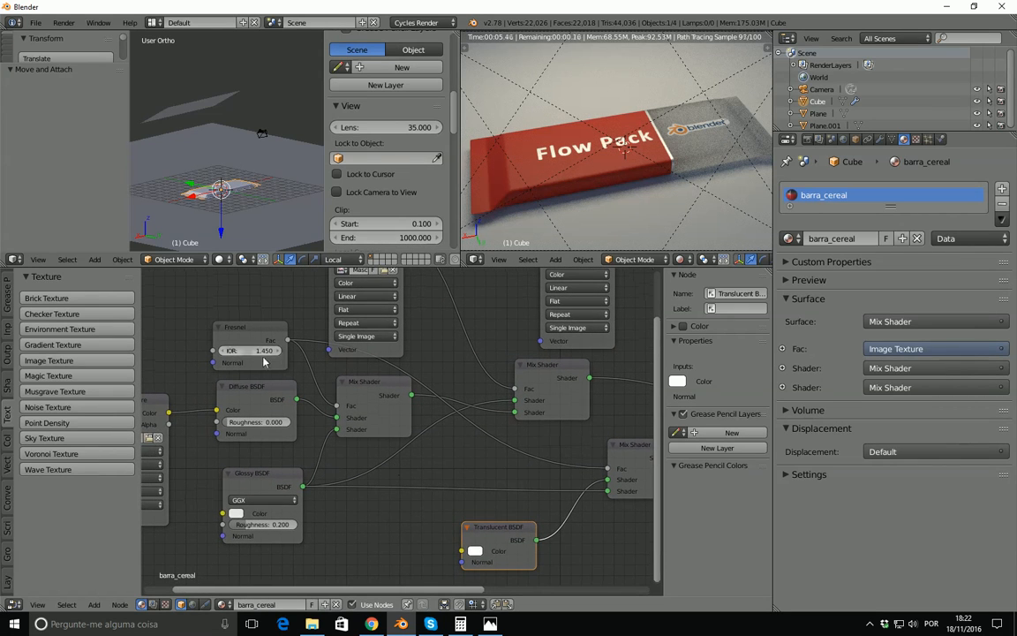
click(278, 351)
click(278, 350)
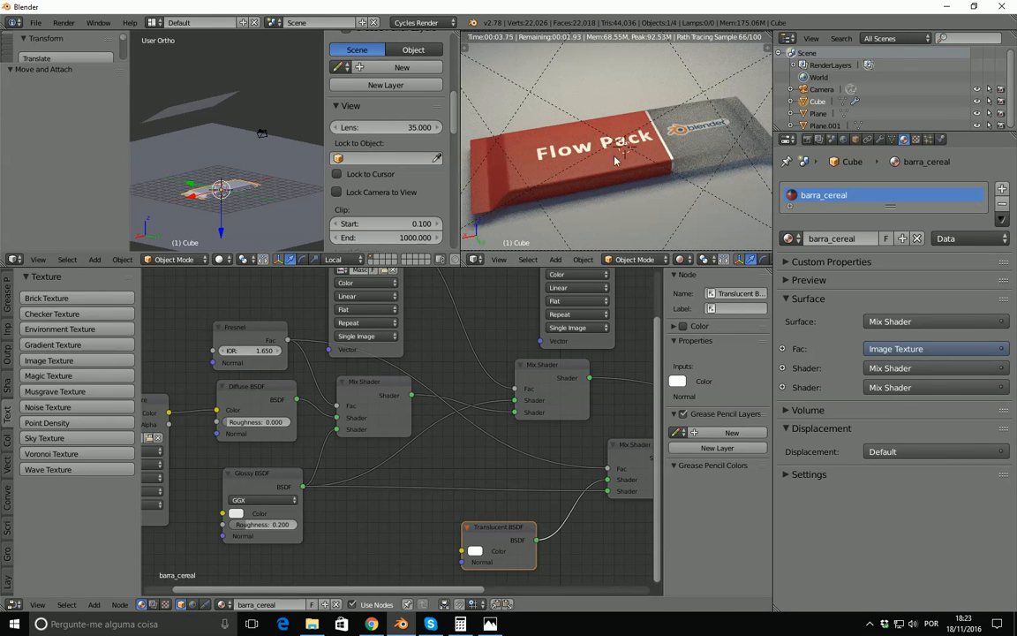
scroll(521, 432, down, 3)
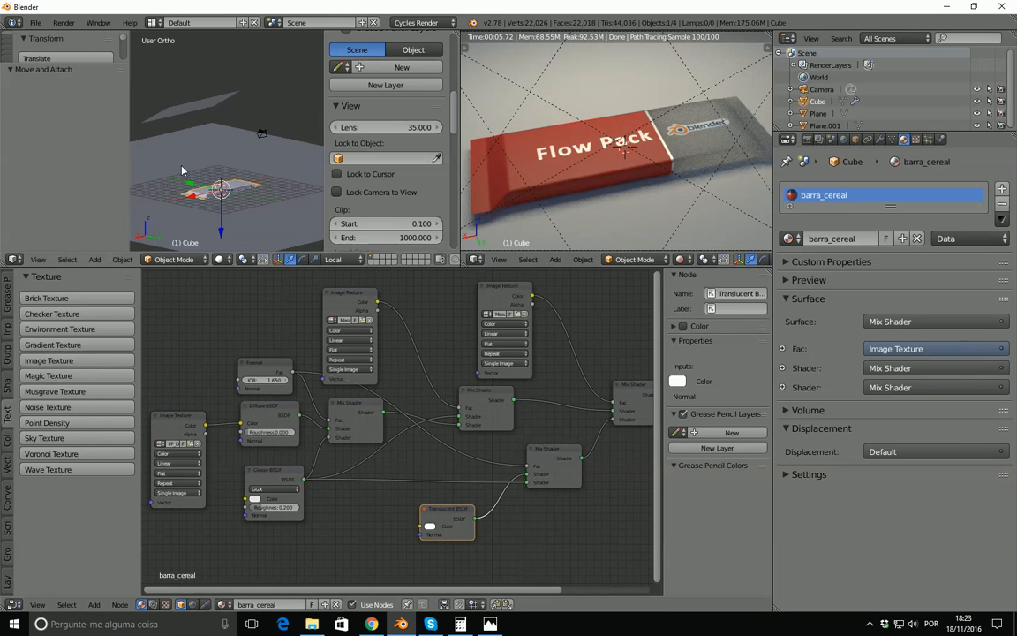
Move the Material Output node farther away from the final Mix Shader to make room for another node
middle_drag(166, 154, 303, 172)
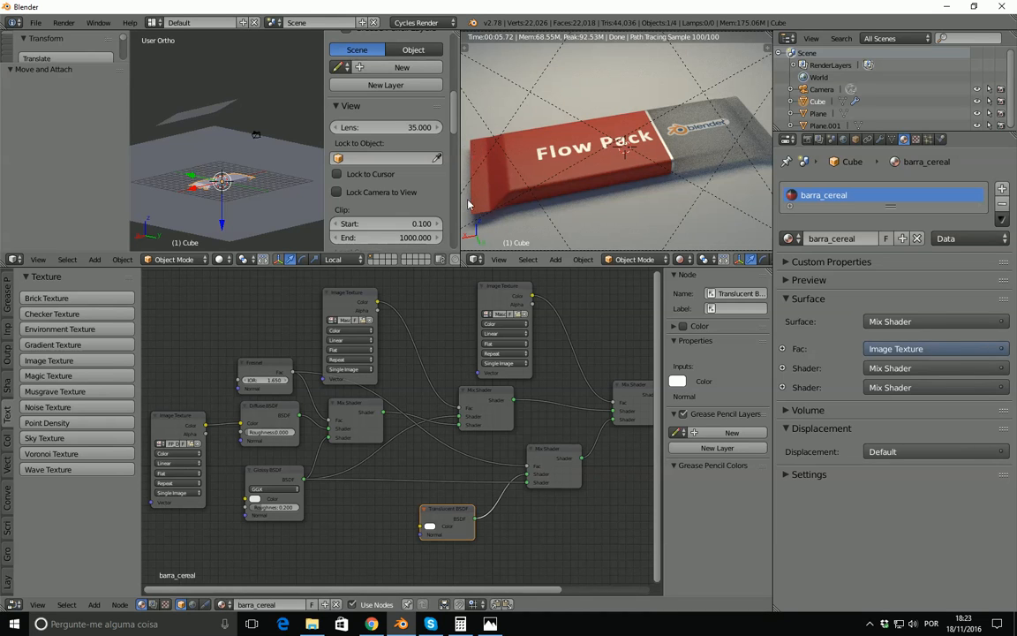
scroll(490, 353, down, 3)
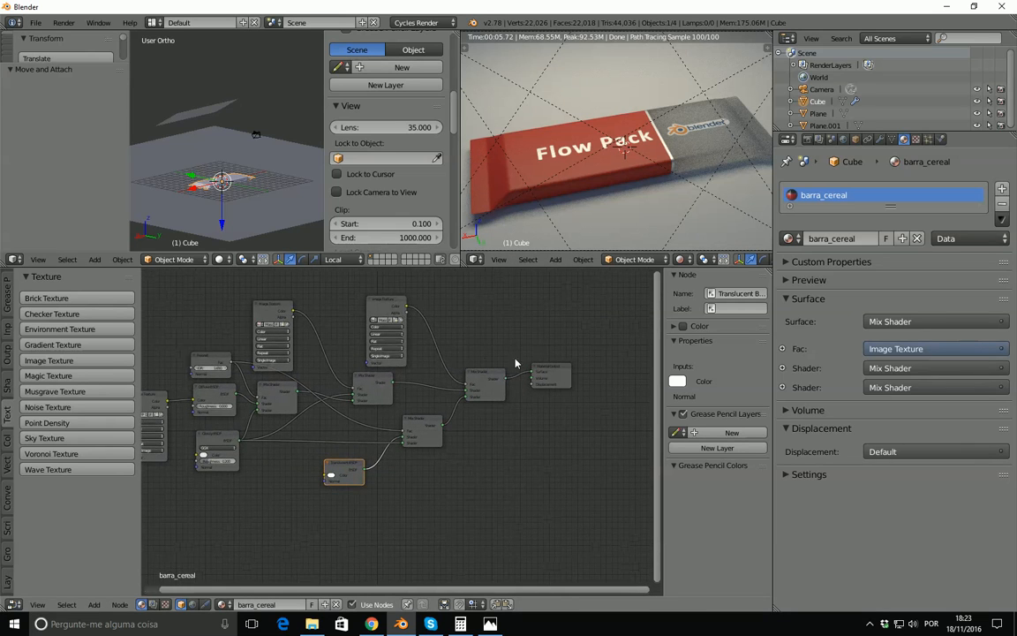
middle_drag(537, 387, 455, 363)
drag(455, 362, 578, 362)
Duplicate the final Mix Shader and insert the copy on the link between it and the Material Output
click(409, 365)
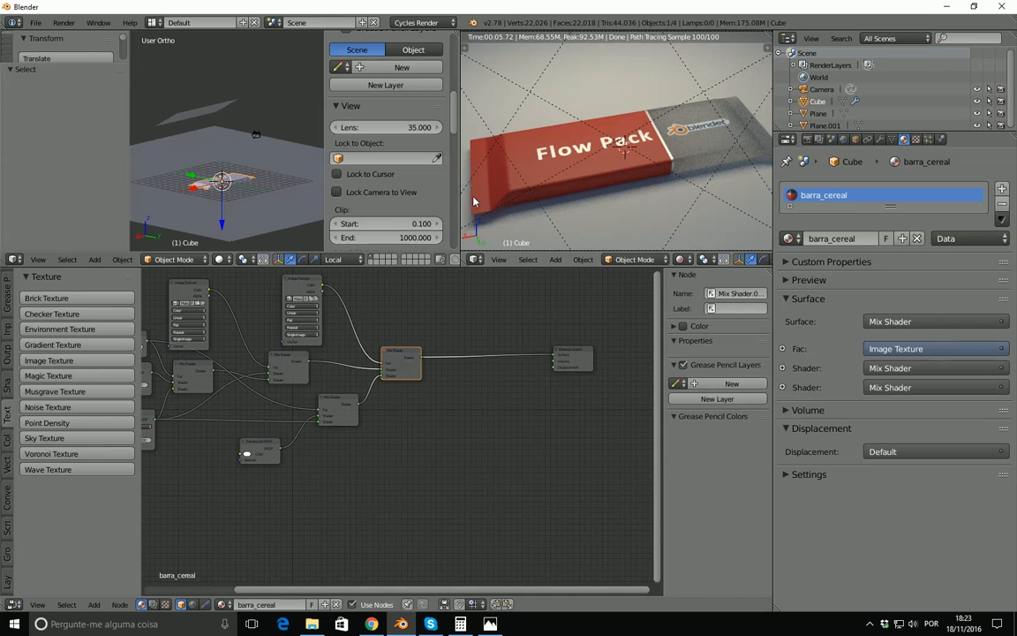
scroll(467, 327, up, 4)
middle_drag(468, 328, 383, 367)
key(shift+d)
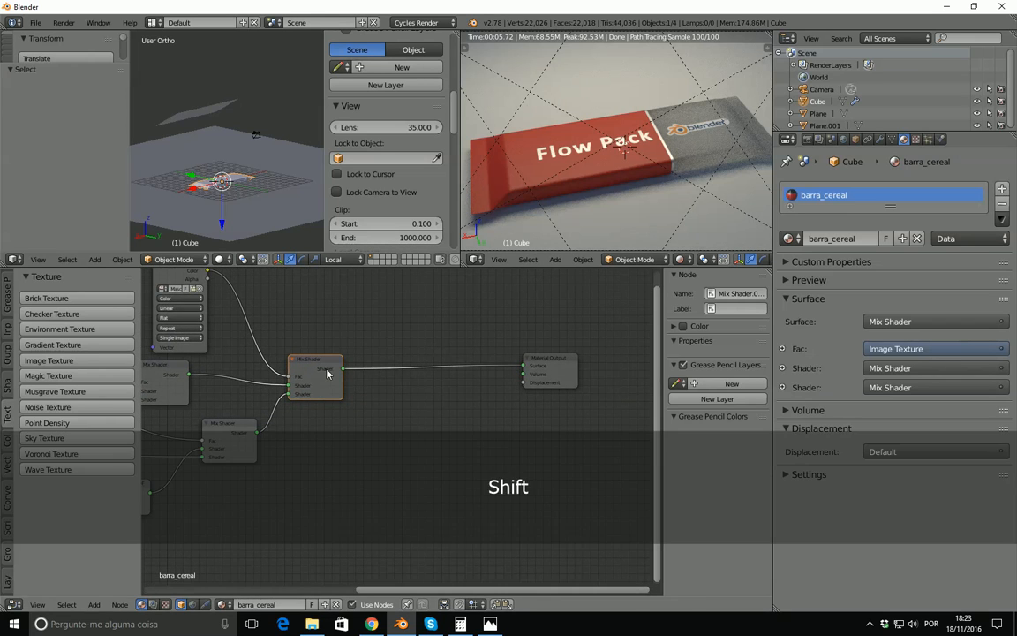
click(459, 369)
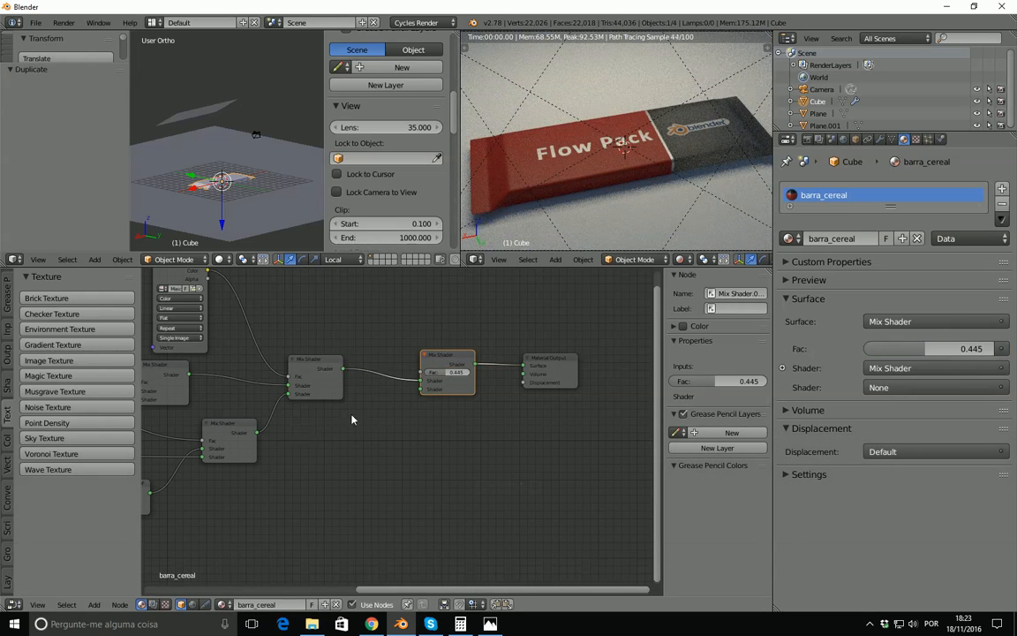
Add a Transparent BSDF below the original final Mix Shader and link it to the new Mix Shader's second Shader input
click(8, 386)
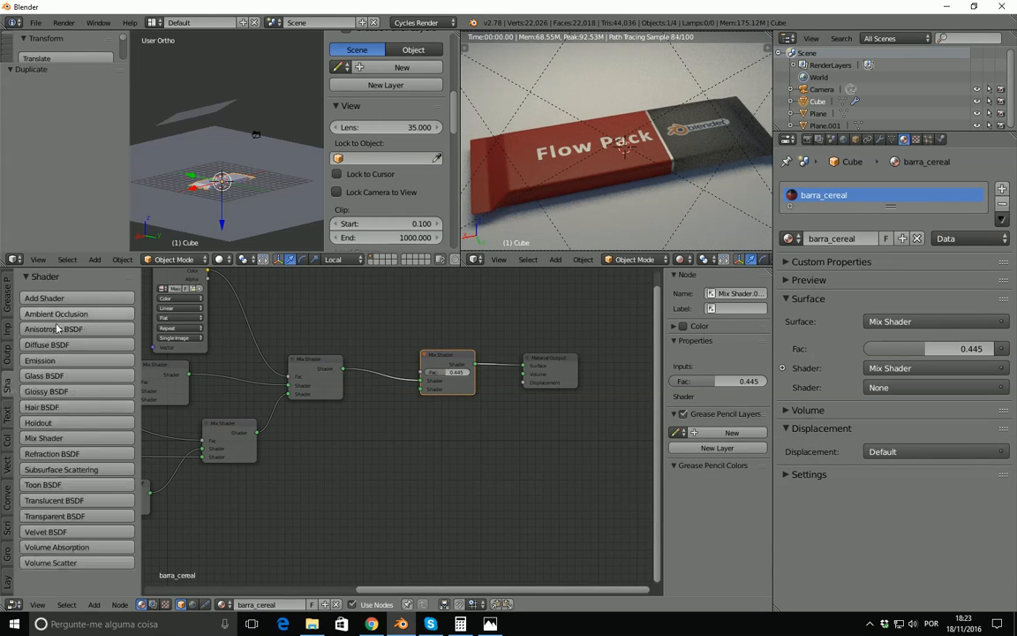
click(67, 517)
click(396, 423)
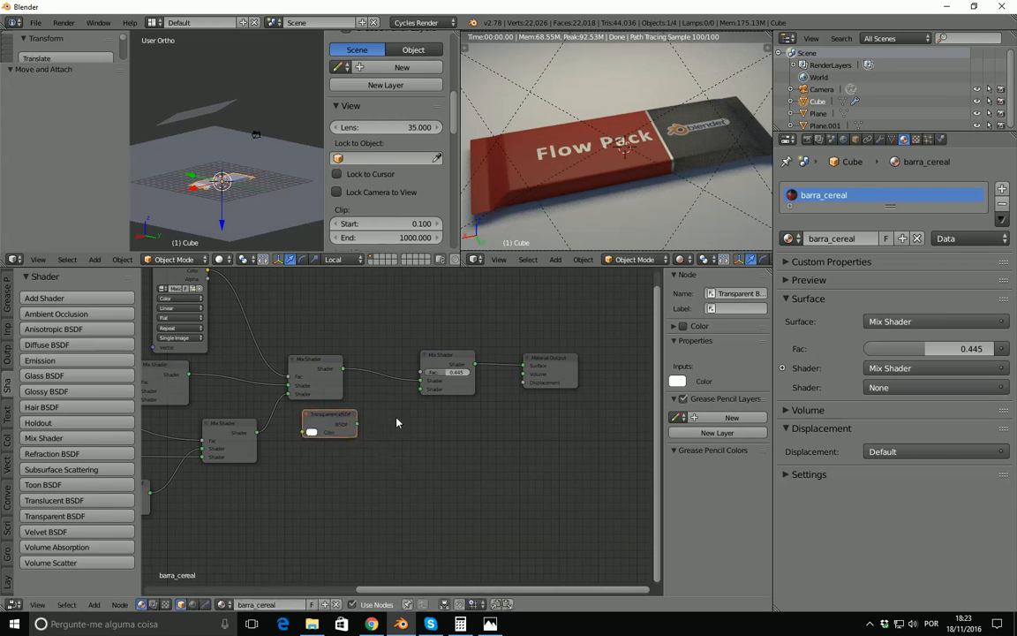
drag(357, 424, 422, 390)
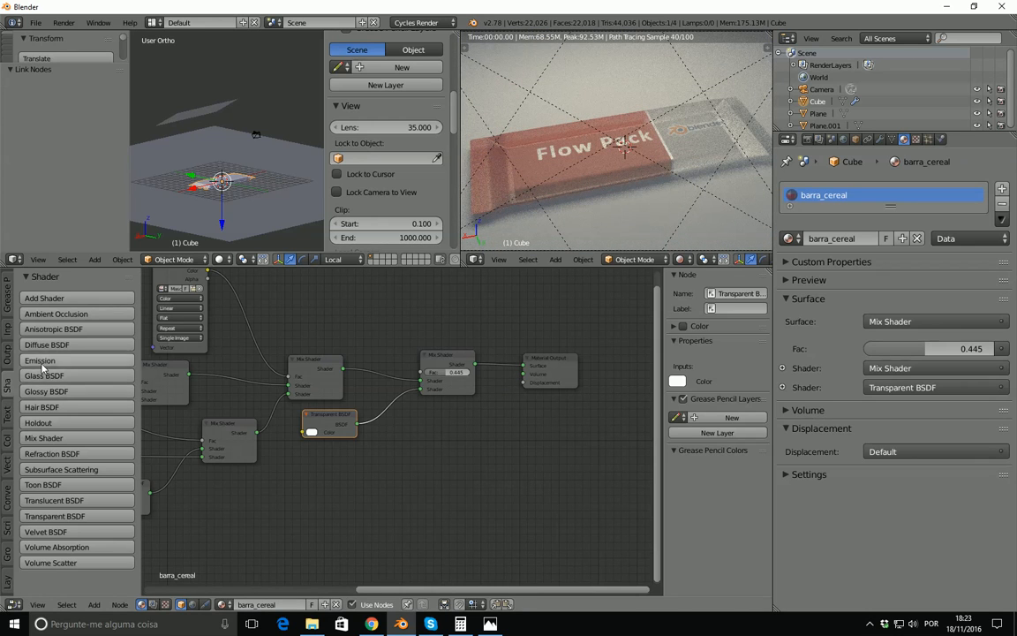
Add an Image Texture node above the Transparent BSDF and load borda.jpg from the Flow_pack folder into it
click(8, 412)
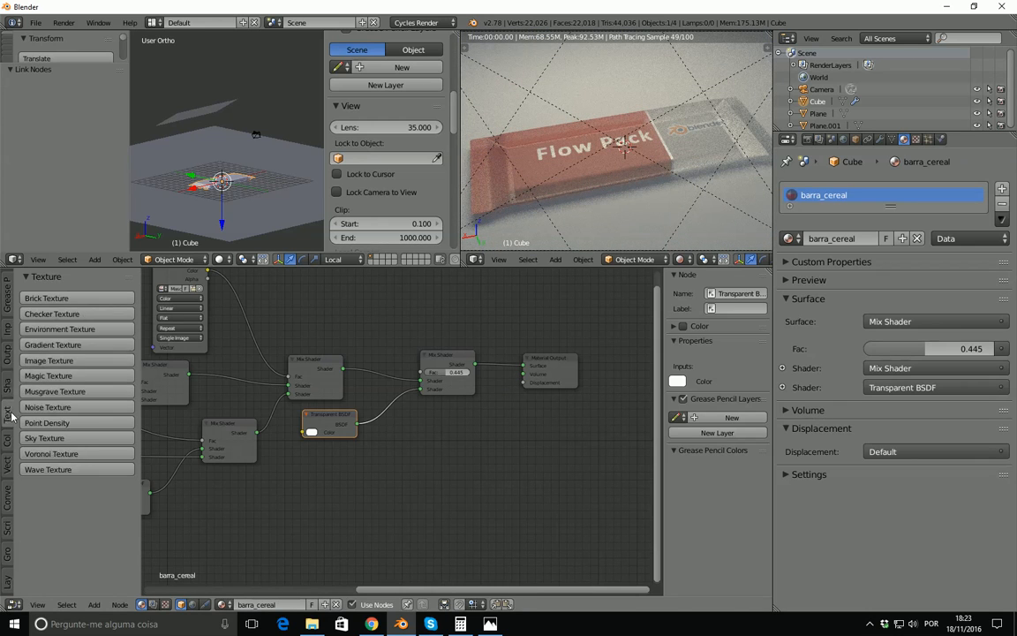
click(53, 360)
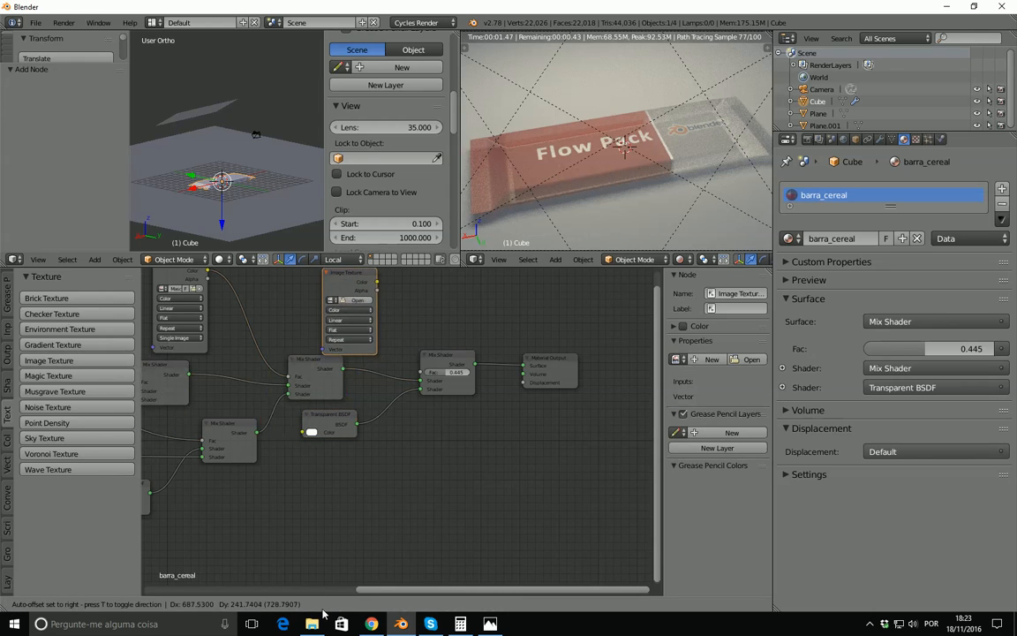
click(301, 599)
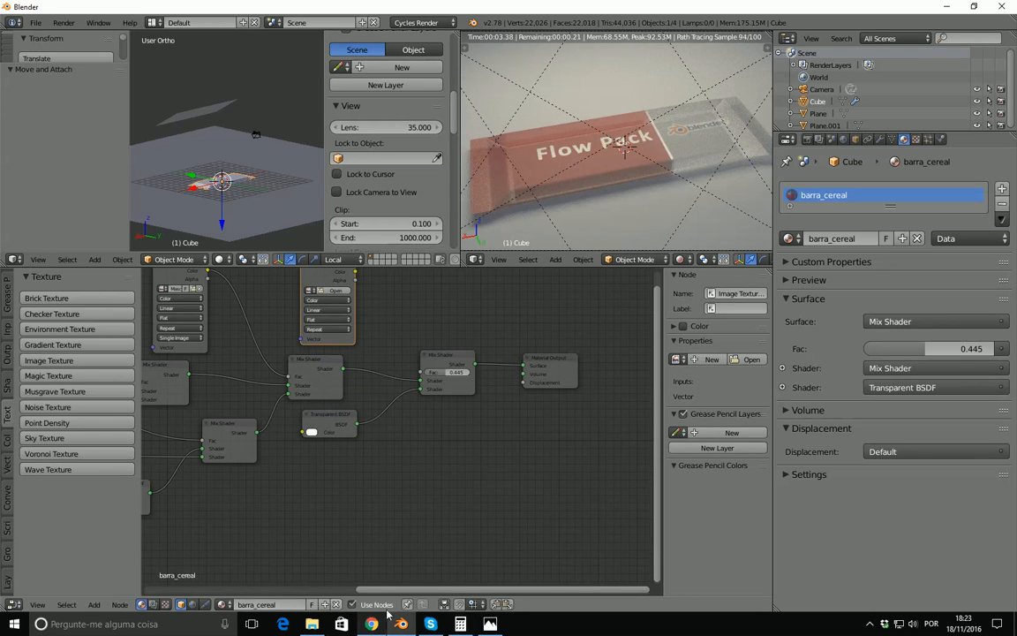
middle_drag(399, 331, 412, 391)
scroll(412, 391, up, 3)
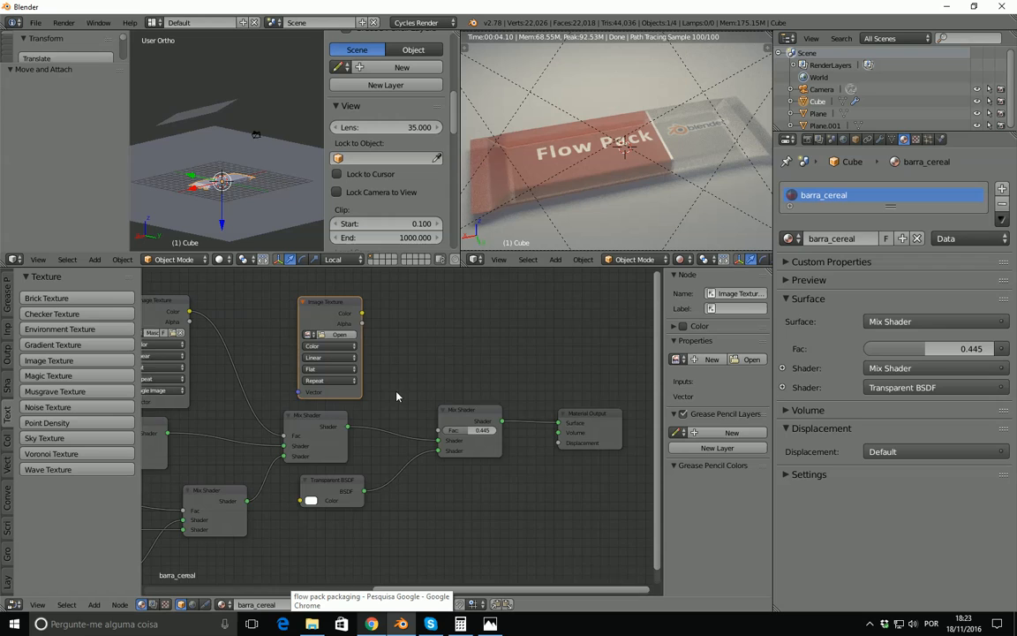
click(336, 327)
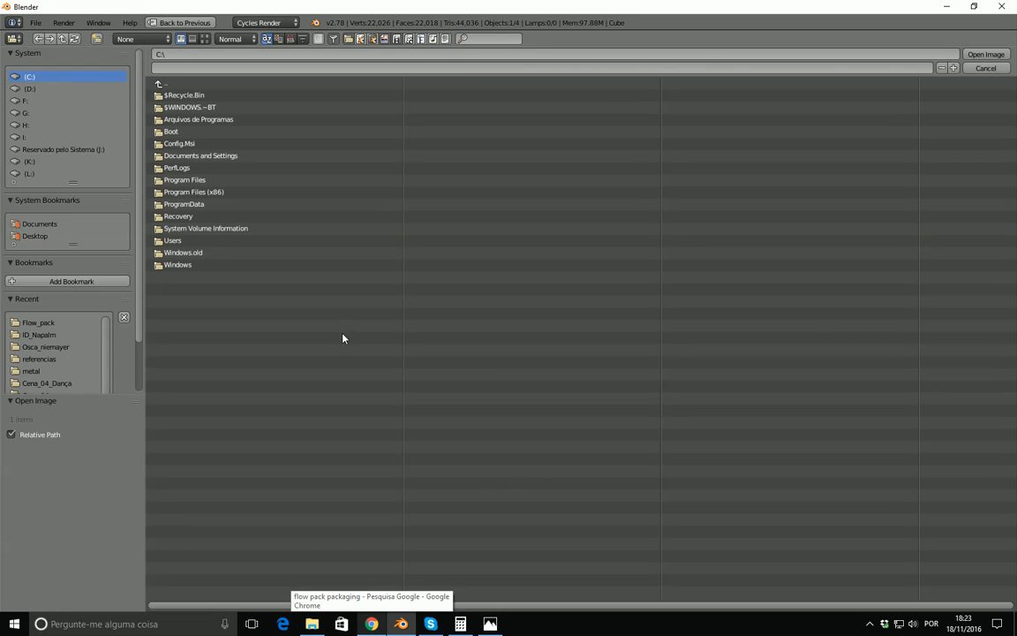
click(40, 324)
click(204, 39)
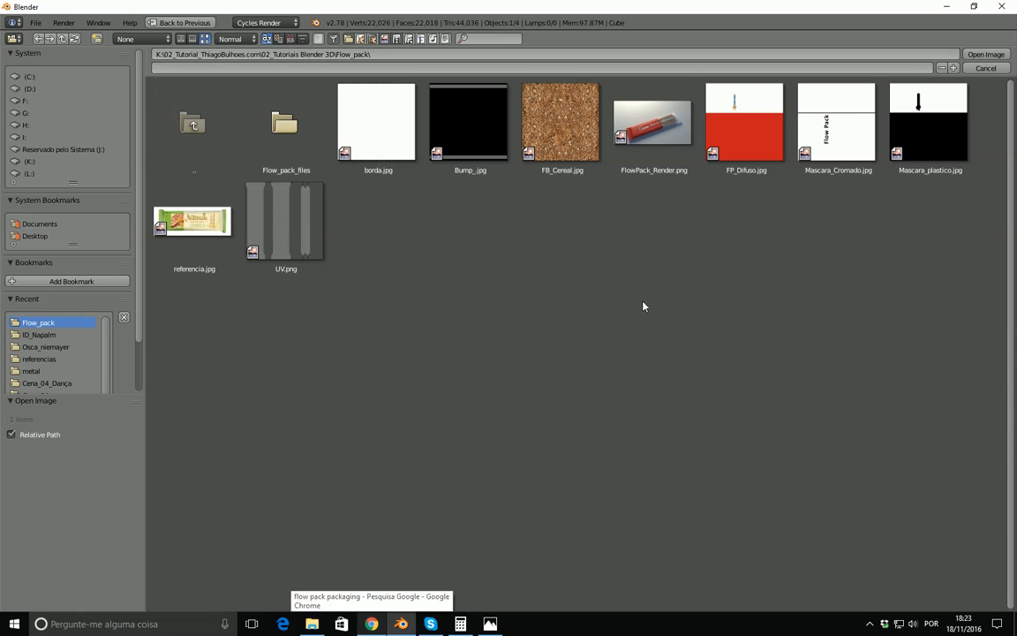
click(373, 127)
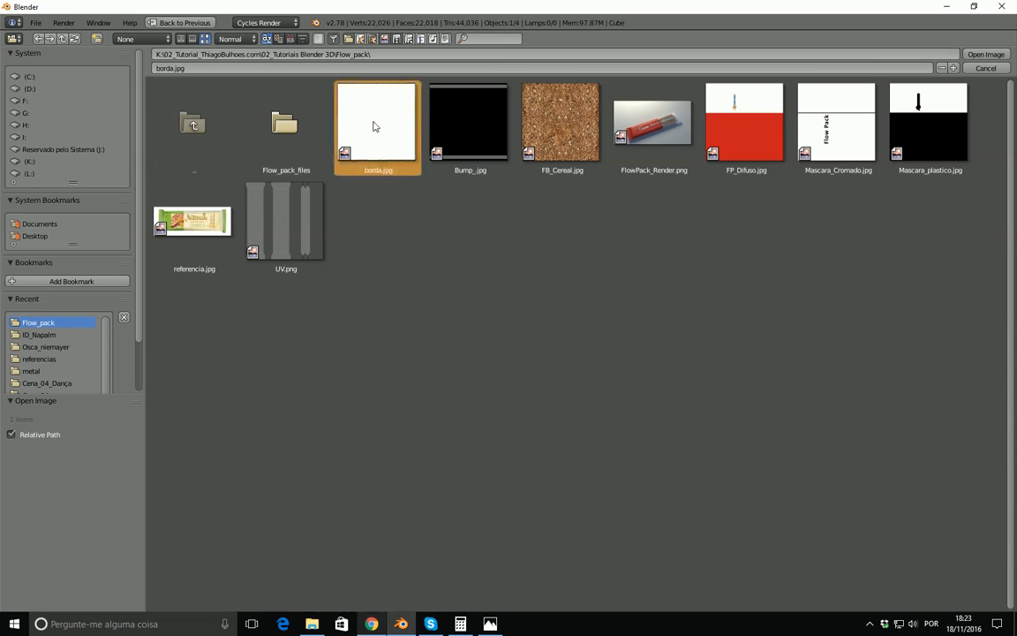
click(986, 55)
Link the borda.jpg Color to the new Mix Shader's Fac and swap its Shader inputs so the Transparent BSDF comes first
drag(359, 304, 442, 441)
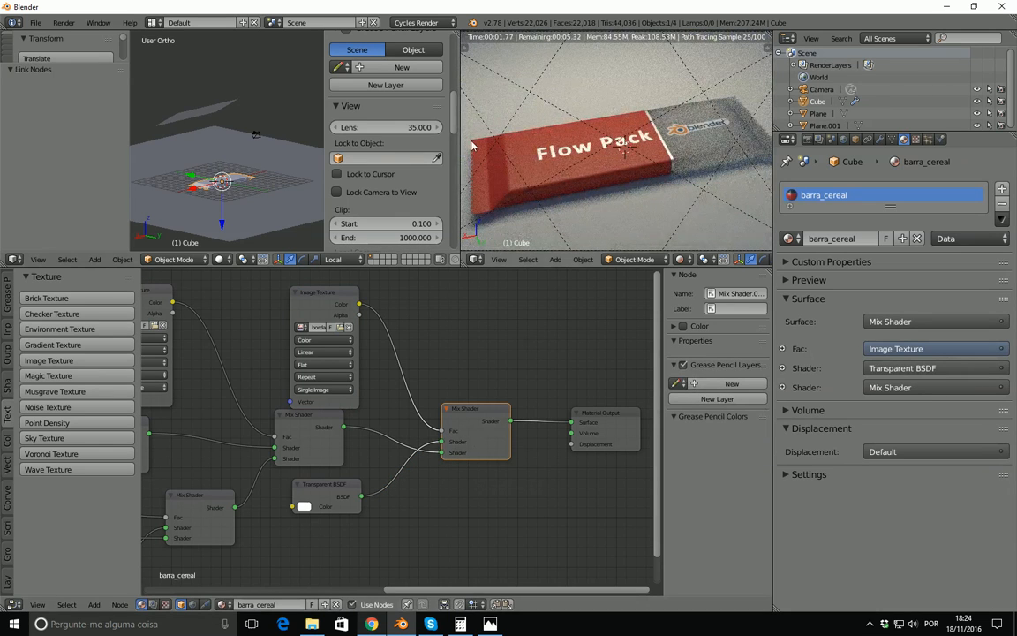
scroll(503, 178, up, 2)
shift+middle_drag(504, 180, 632, 142)
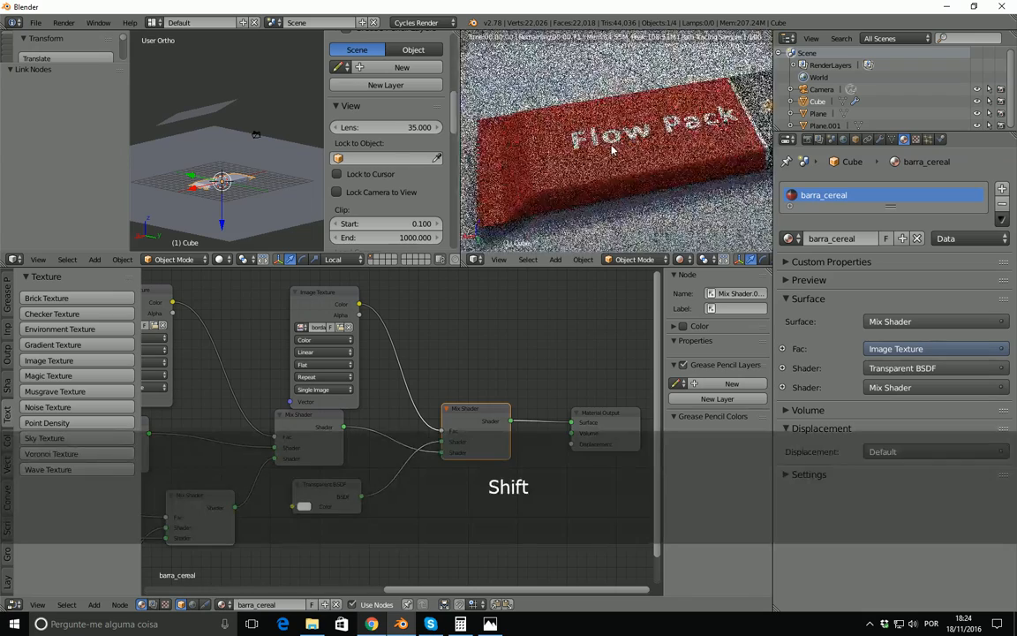
scroll(631, 139, up, 1)
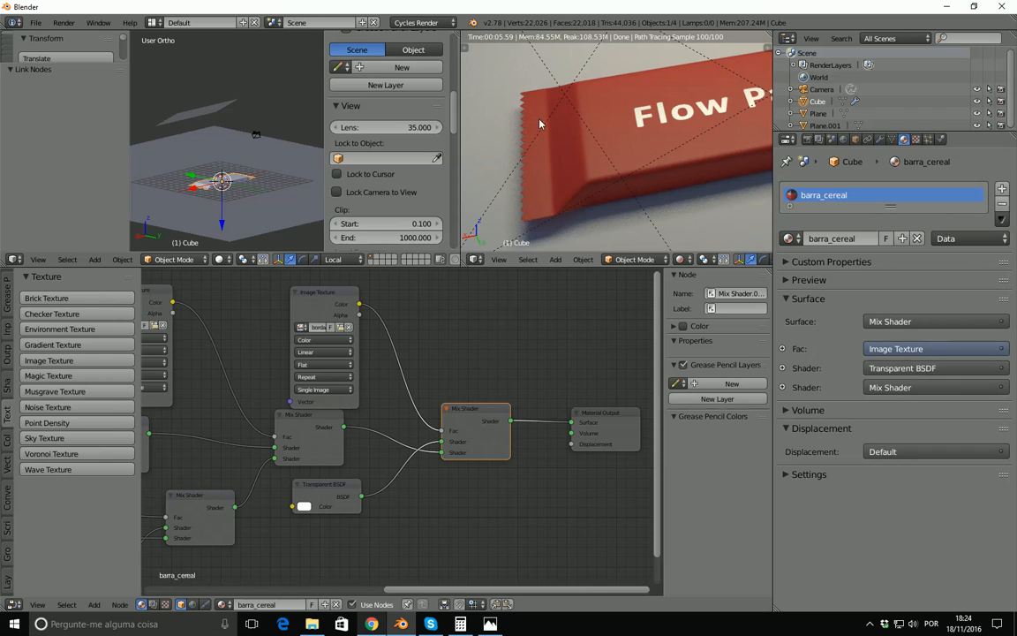
Move the diffuse Image Texture node farther away from the Diffuse BSDF and place the Glossy BSDF closer beneath the Diffuse BSDF
key(Home)
middle_drag(280, 411, 458, 409)
scroll(494, 374, up, 5)
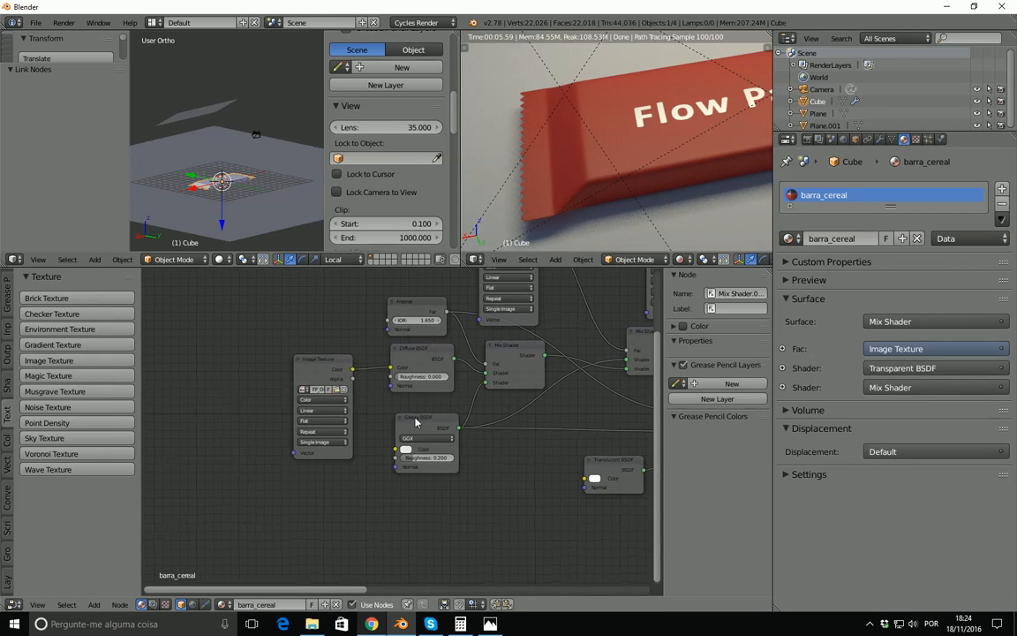
drag(300, 355, 212, 330)
click(507, 358)
click(429, 357)
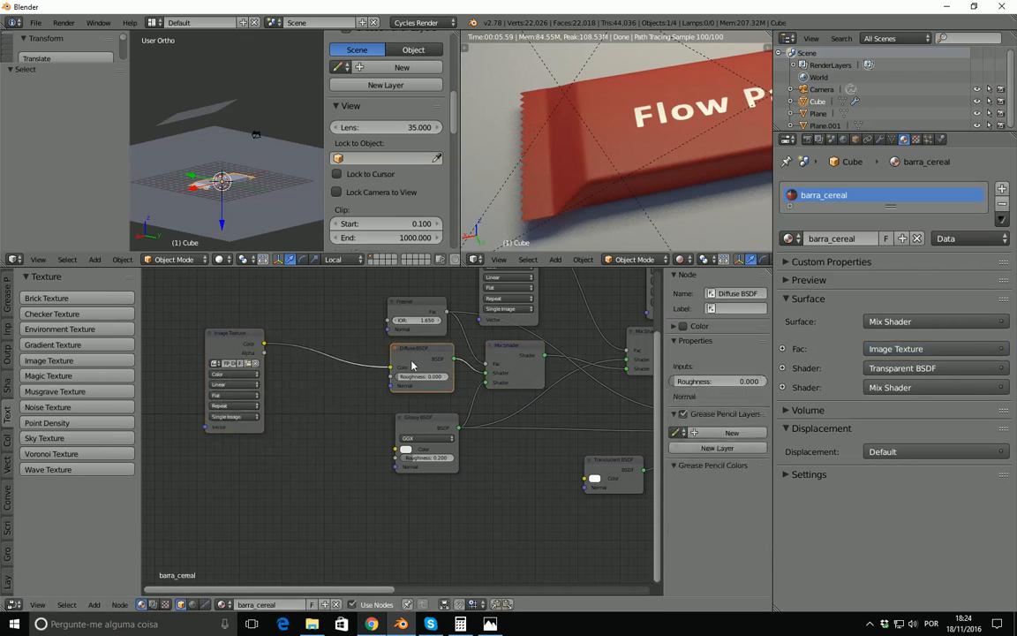
drag(423, 418, 420, 404)
click(439, 357)
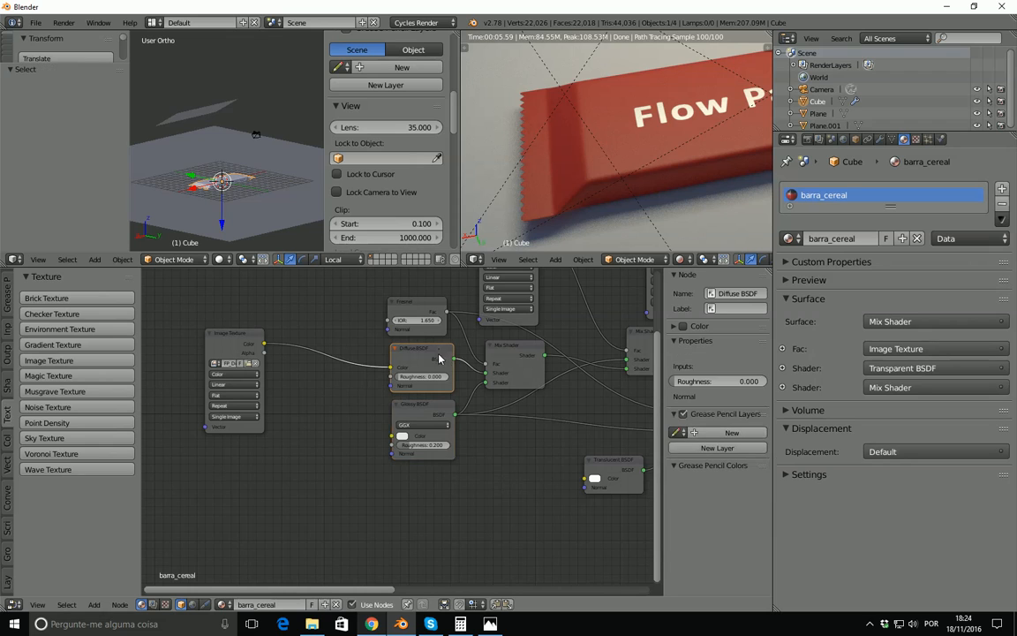
shift+click(510, 357)
shift+click(444, 414)
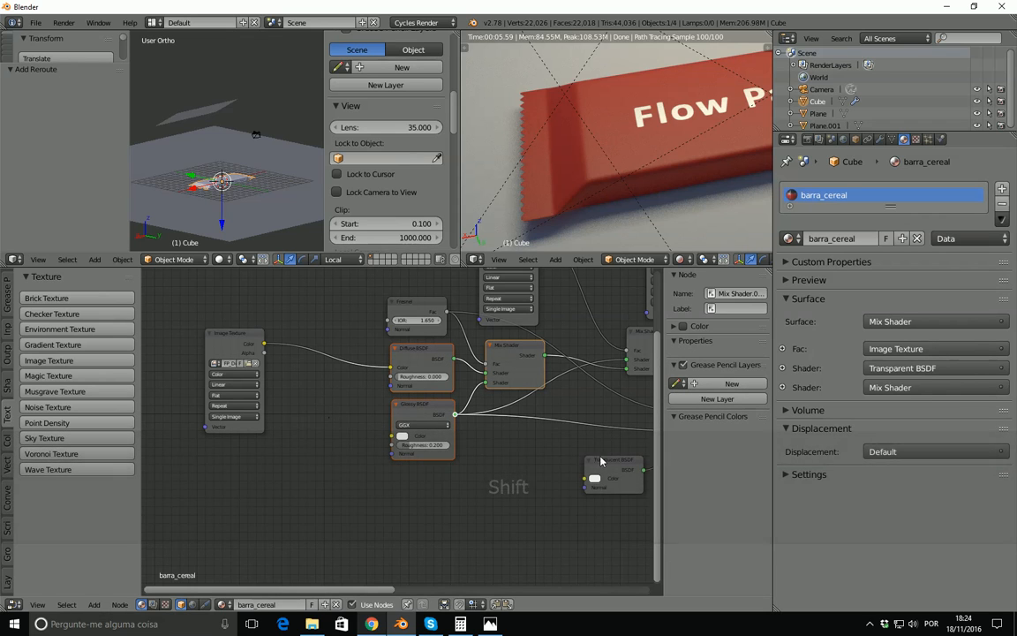
Add an Image Texture node below the diffuse one and load Bump_.jpg from the Flow_pack folder
click(85, 360)
click(204, 453)
click(242, 480)
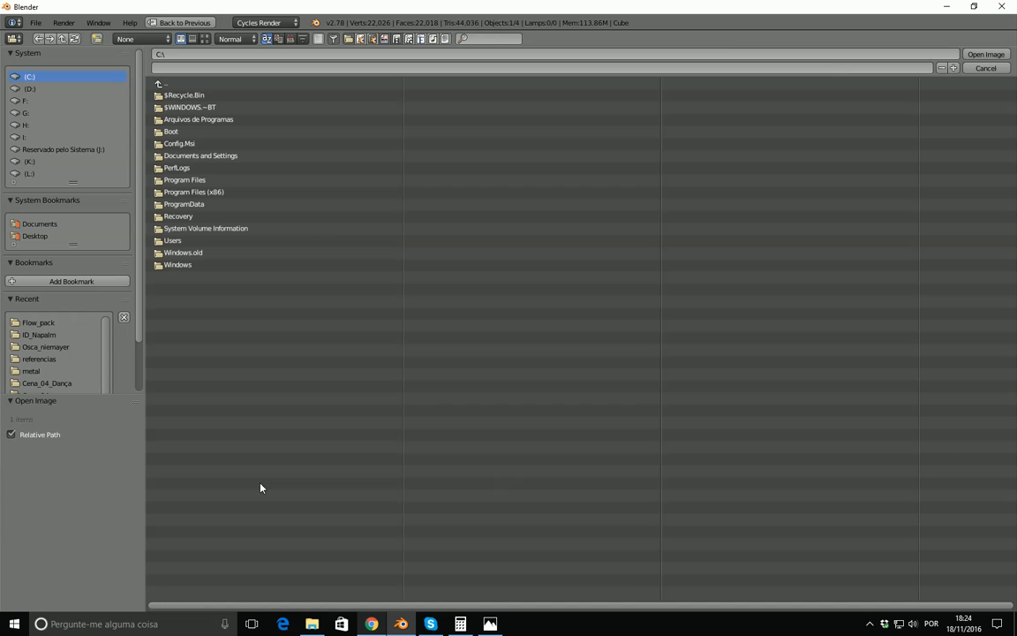
click(52, 320)
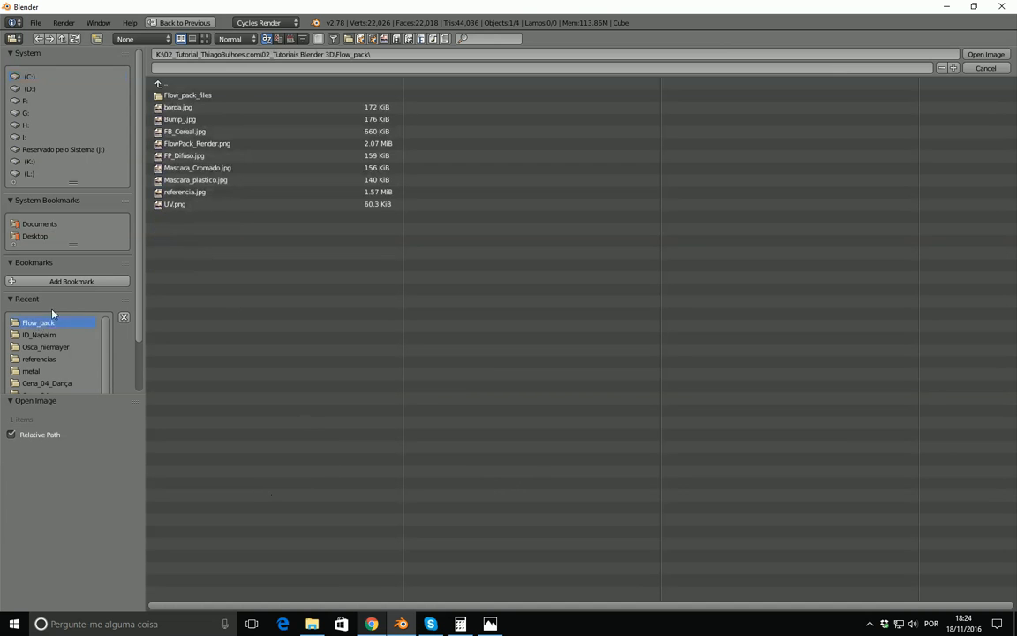
click(204, 38)
click(461, 172)
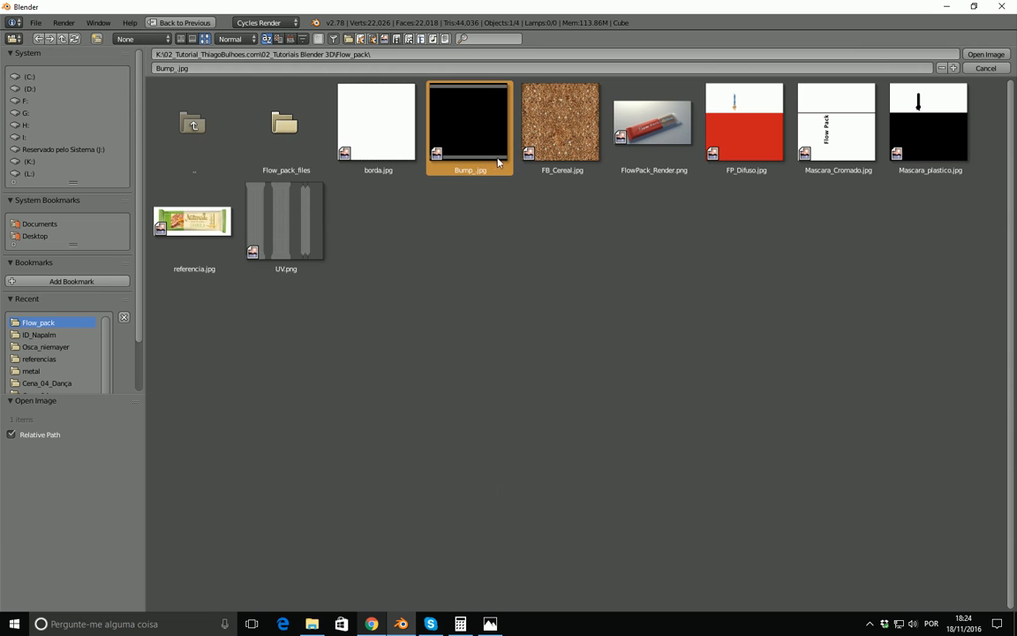
click(984, 54)
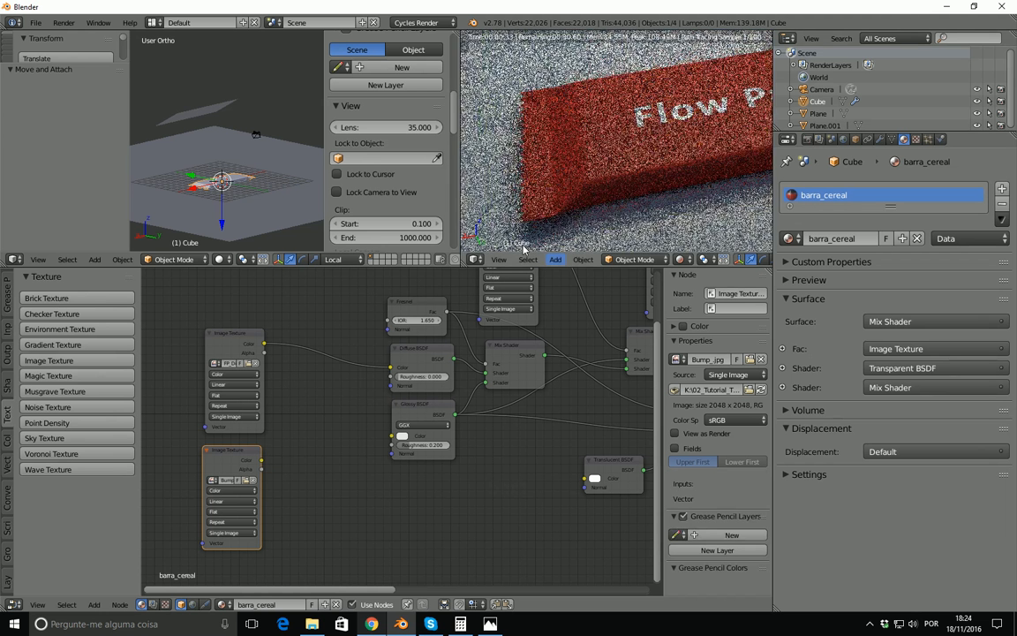
Add a Bump node beside the Bump_.jpg texture and link the texture's Color to the Bump node's Height
drag(262, 460, 320, 458)
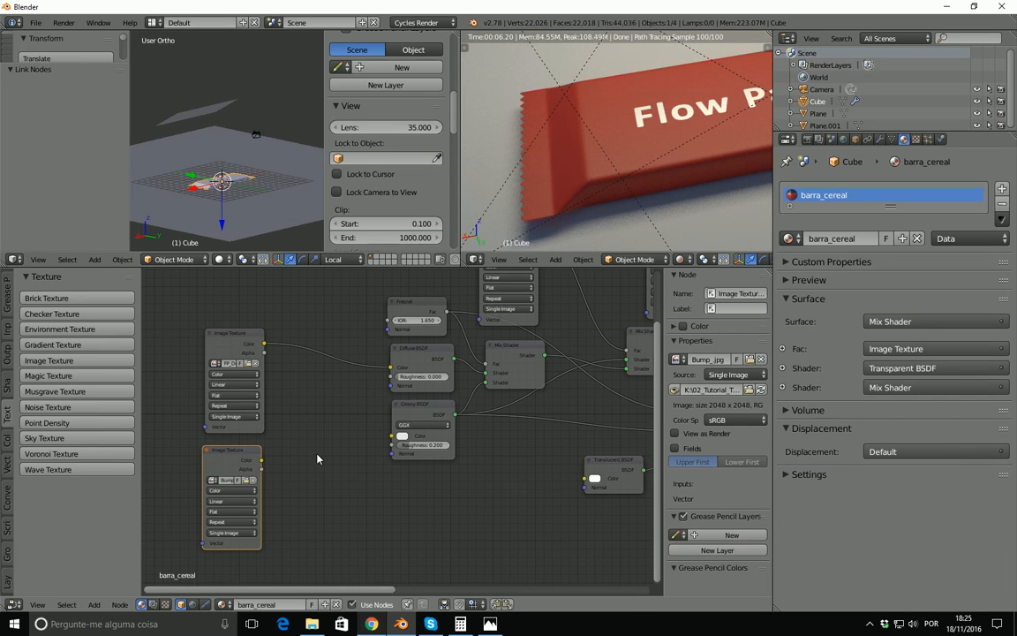
click(9, 460)
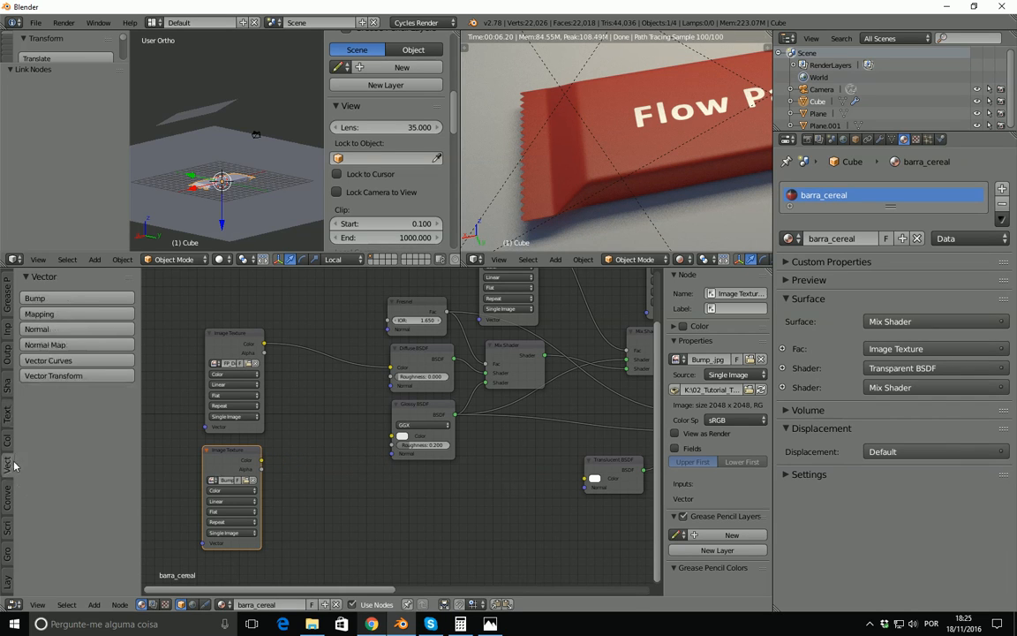
click(51, 298)
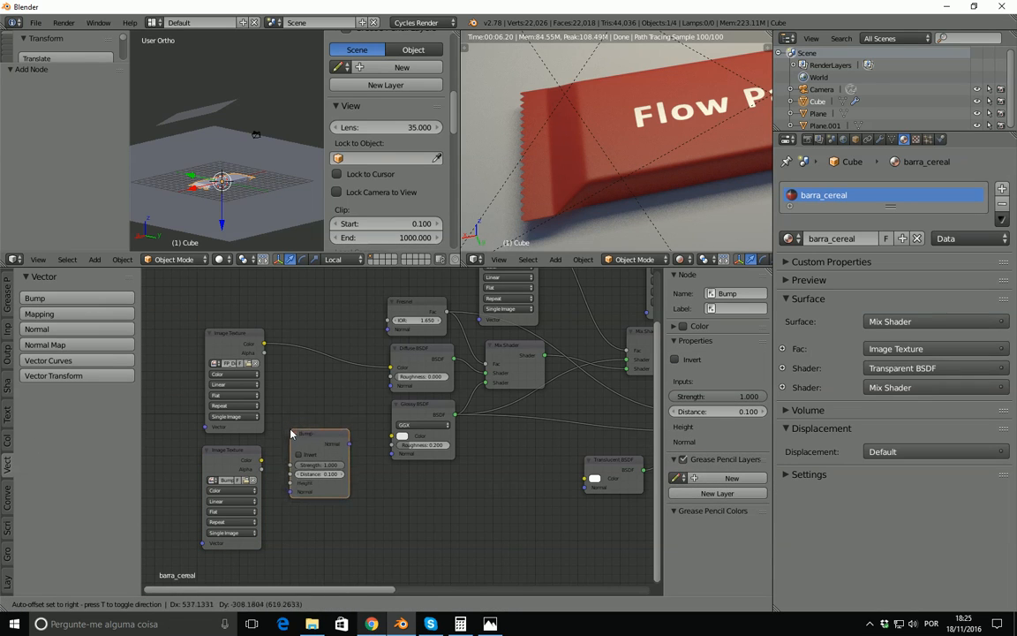
click(261, 476)
drag(262, 460, 292, 483)
Link the Bump node's Normal output to the Normal inputs of both the Glossy BSDF and the Diffuse BSDF
scroll(292, 483, up, 4)
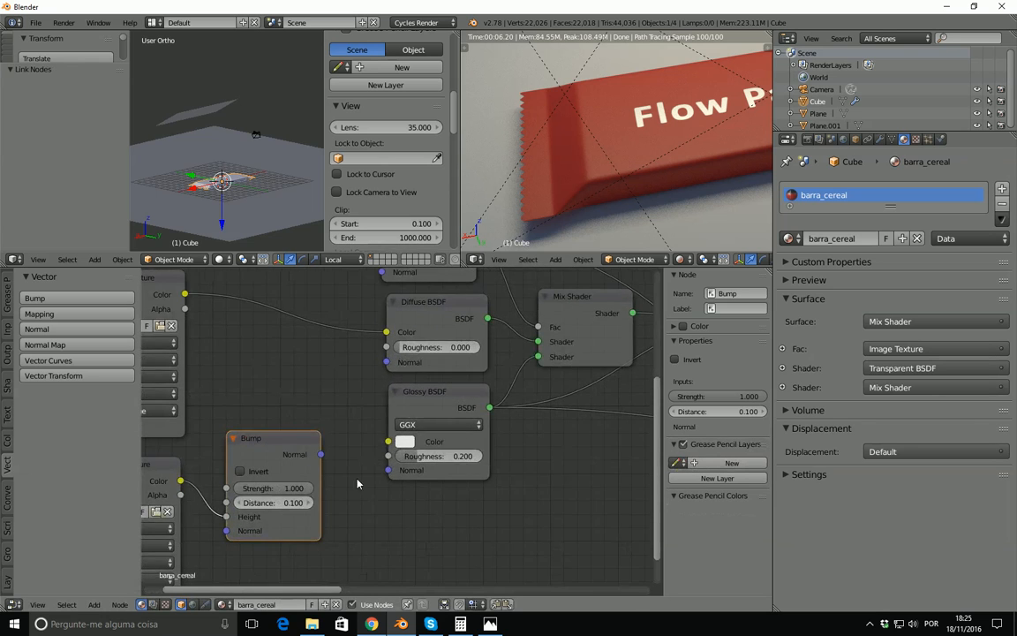
middle_drag(383, 430, 350, 535)
drag(397, 486, 489, 506)
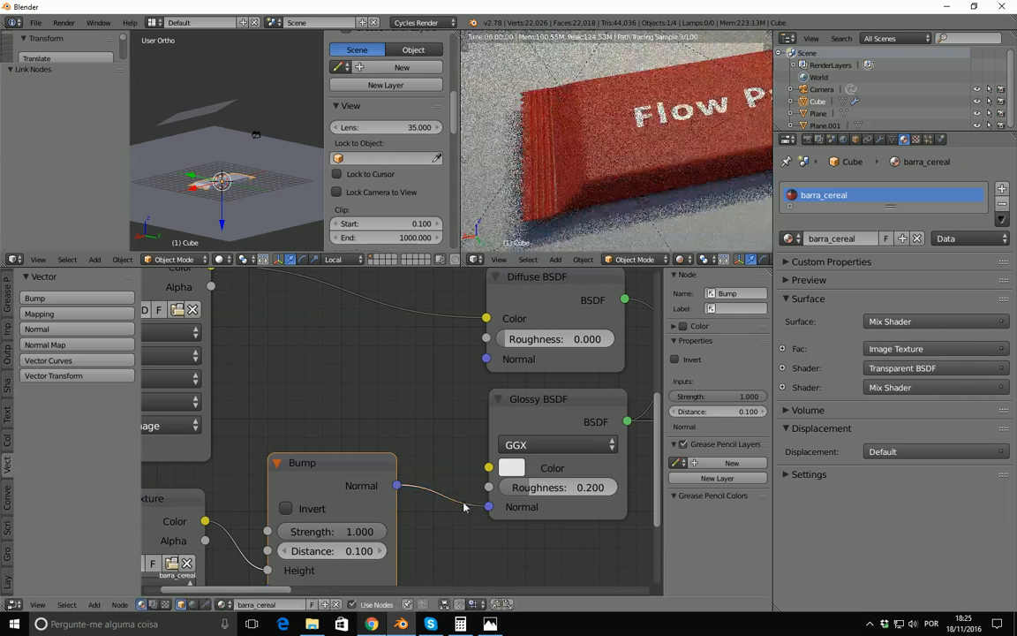
drag(399, 486, 486, 358)
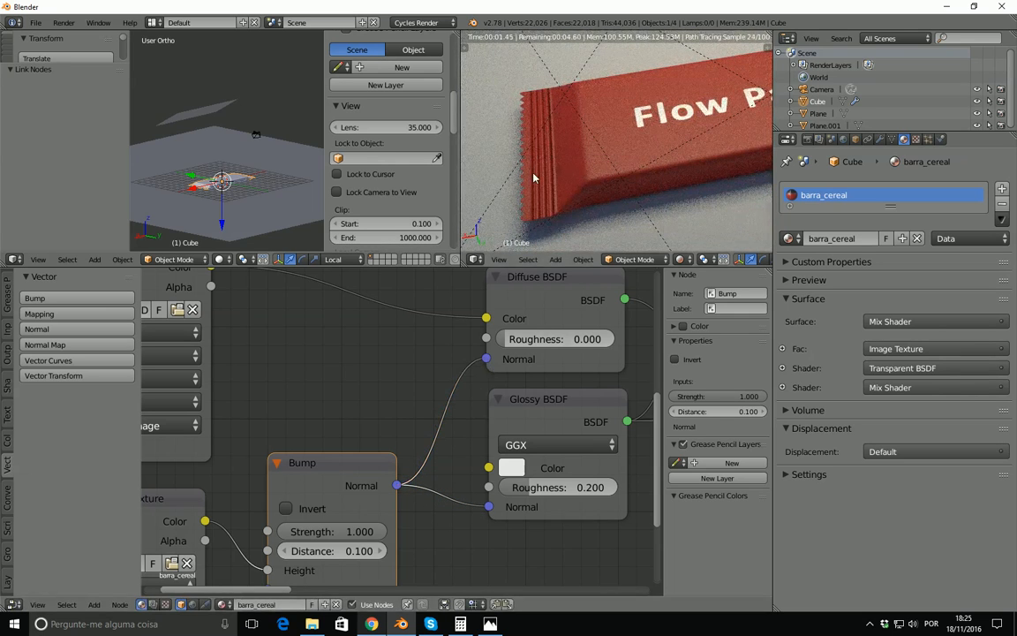
Set the Bump node's Strength to 0.4
scroll(573, 172, down, 2)
middle_drag(412, 390, 474, 366)
scroll(474, 367, up, 3)
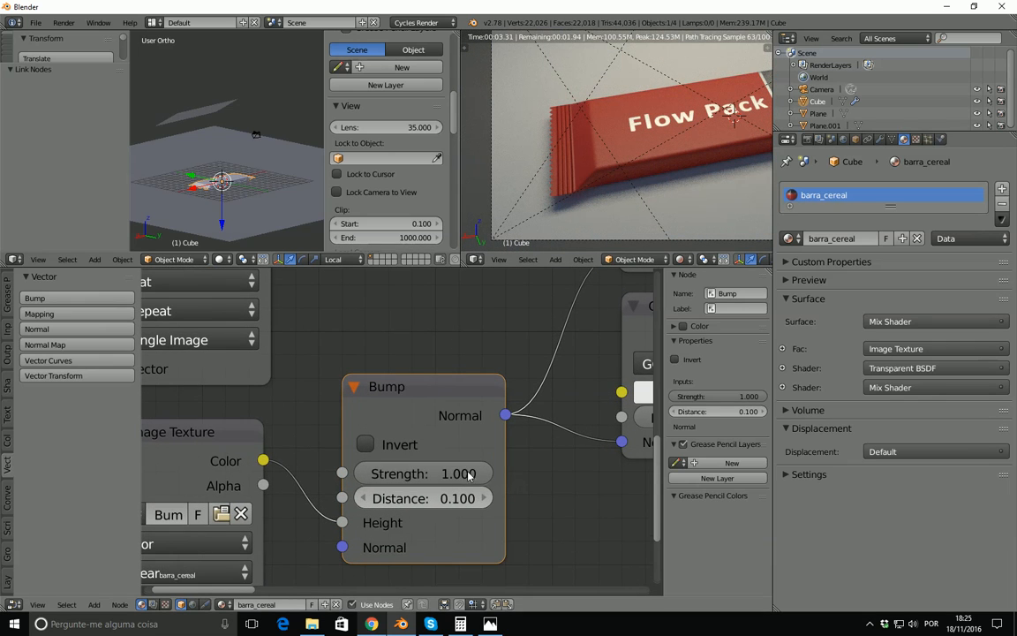
drag(476, 478, 422, 475)
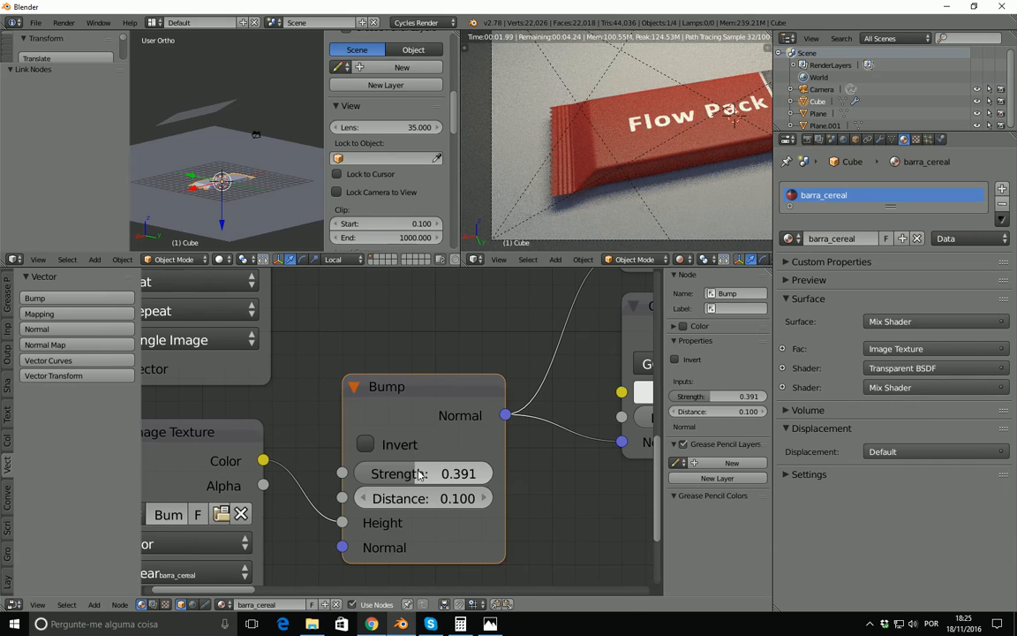
click(421, 474)
text(0.4)
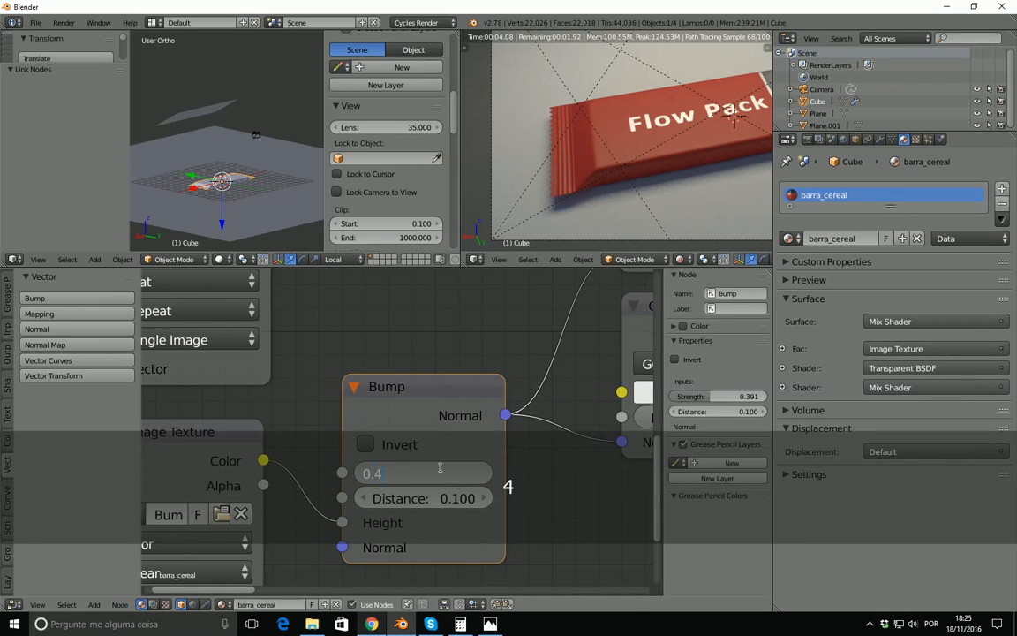
key(Return)
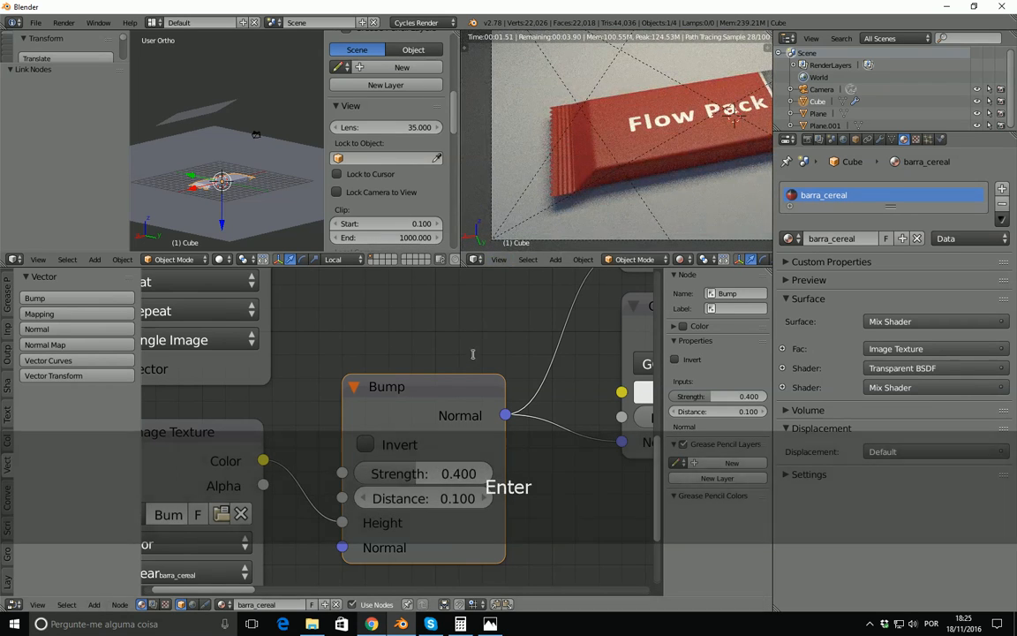
scroll(681, 132, down, 3)
shift+middle_drag(695, 123, 654, 136)
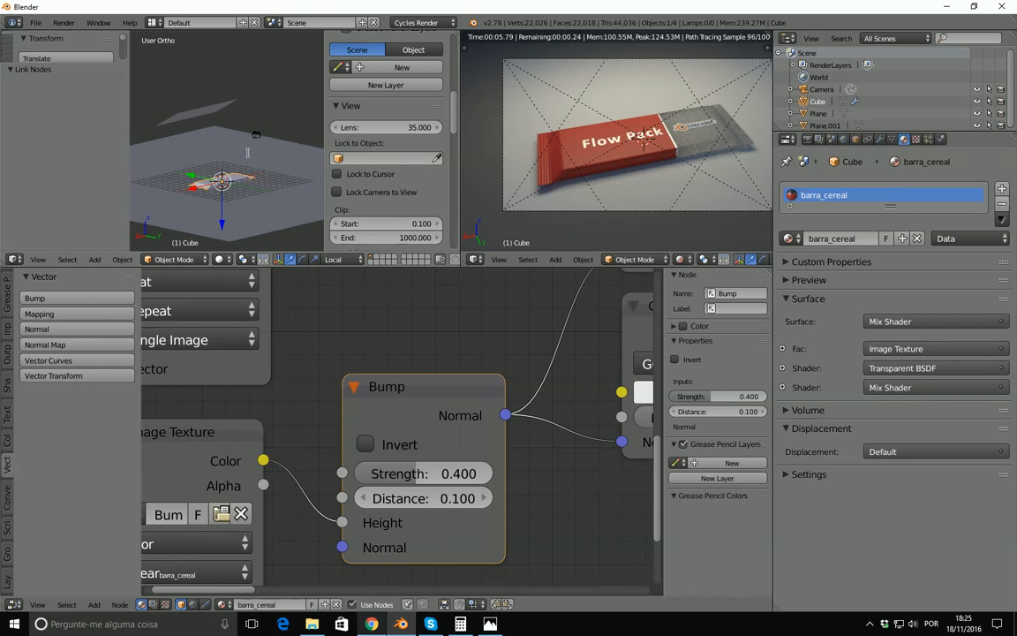
Show the package in wireframe from the top and add a cube mesh at its centre
key(KP_7)
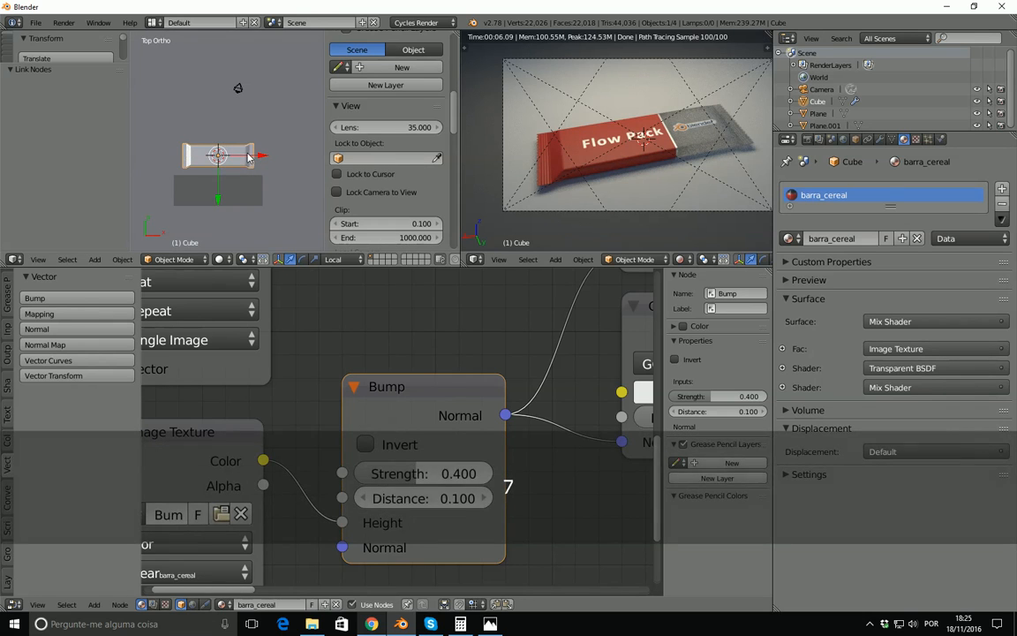
key(t)
key(n)
scroll(254, 168, up, 3)
shift+middle_drag(254, 184, 261, 129)
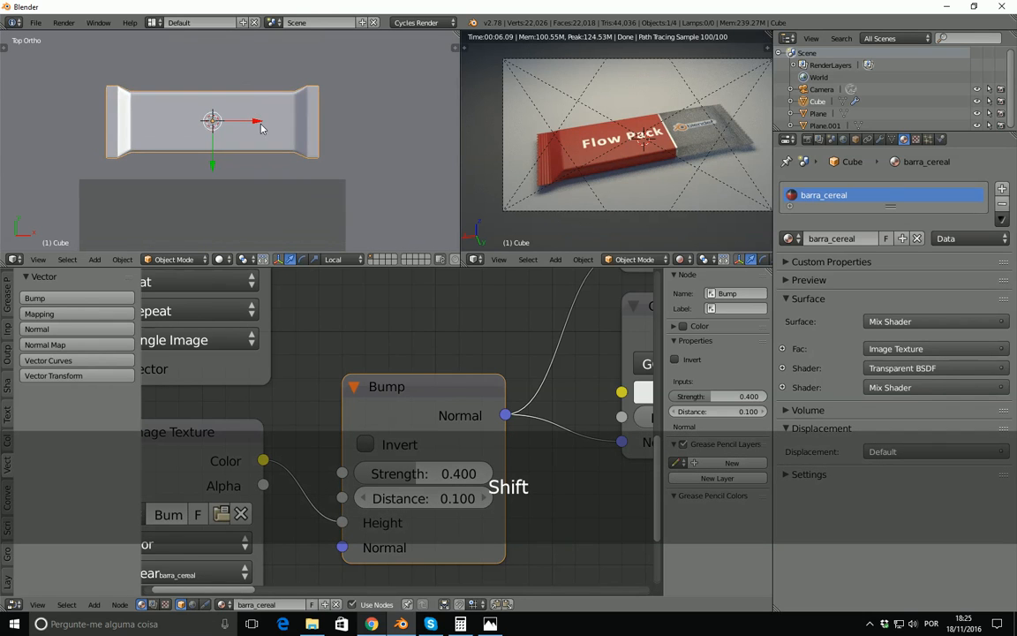
click(220, 258)
click(242, 229)
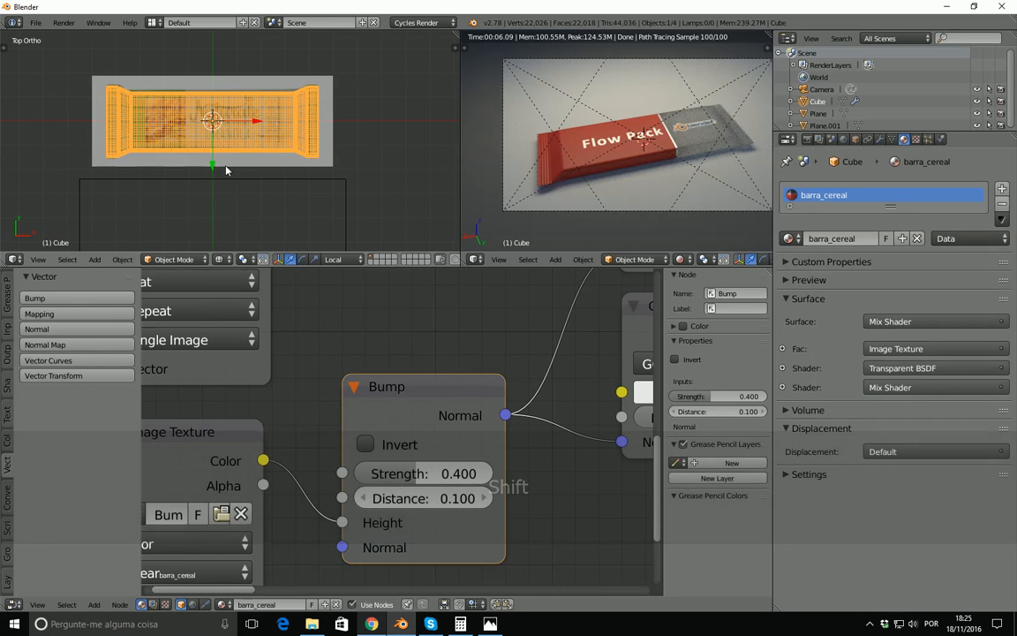
key(shift+a)
mouse_move(227, 142)
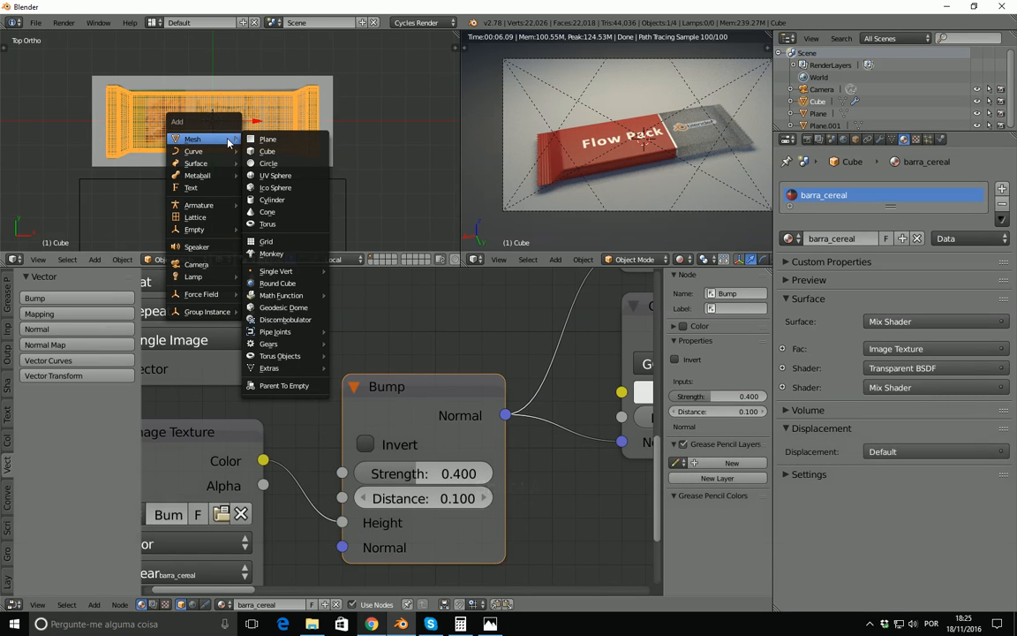
click(259, 152)
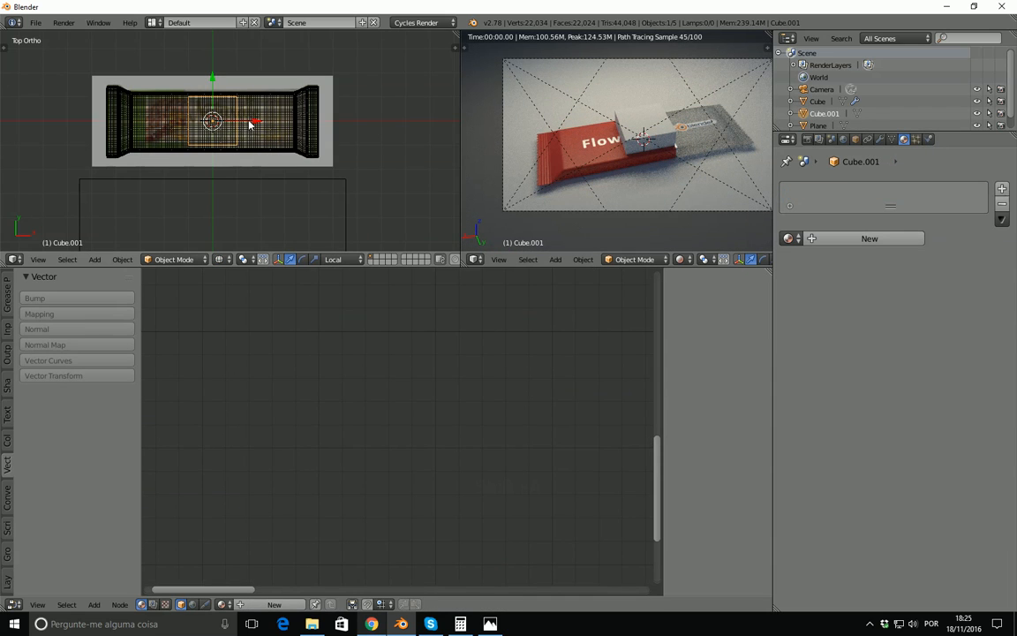
Enter Edit Mode on the new cube and scale it along its local X axis by about 3.3 to span the package body
click(162, 257)
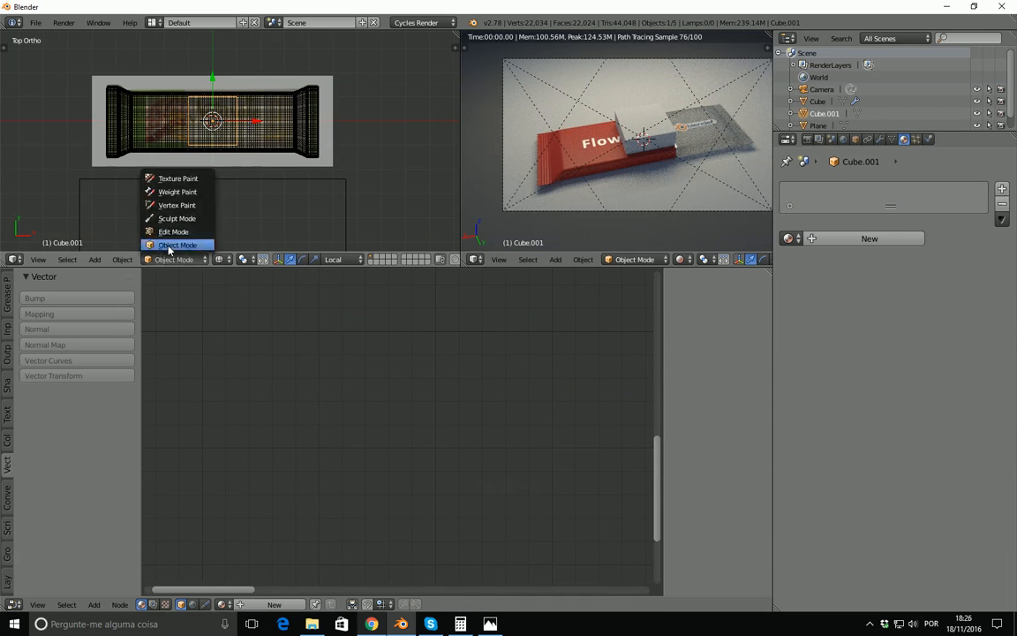
click(176, 230)
click(287, 259)
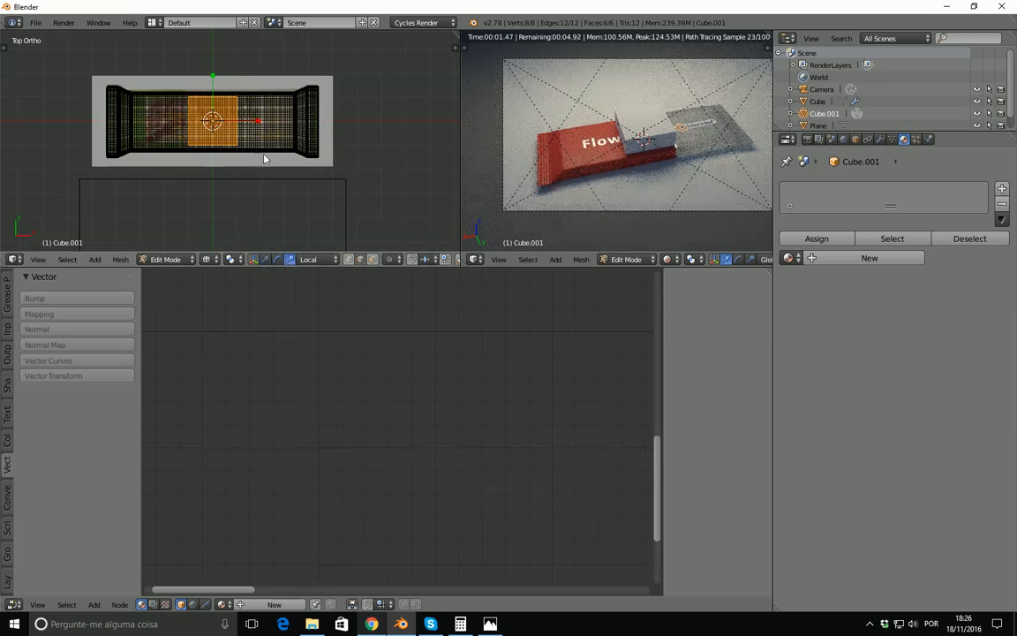
key(s)
key(x)
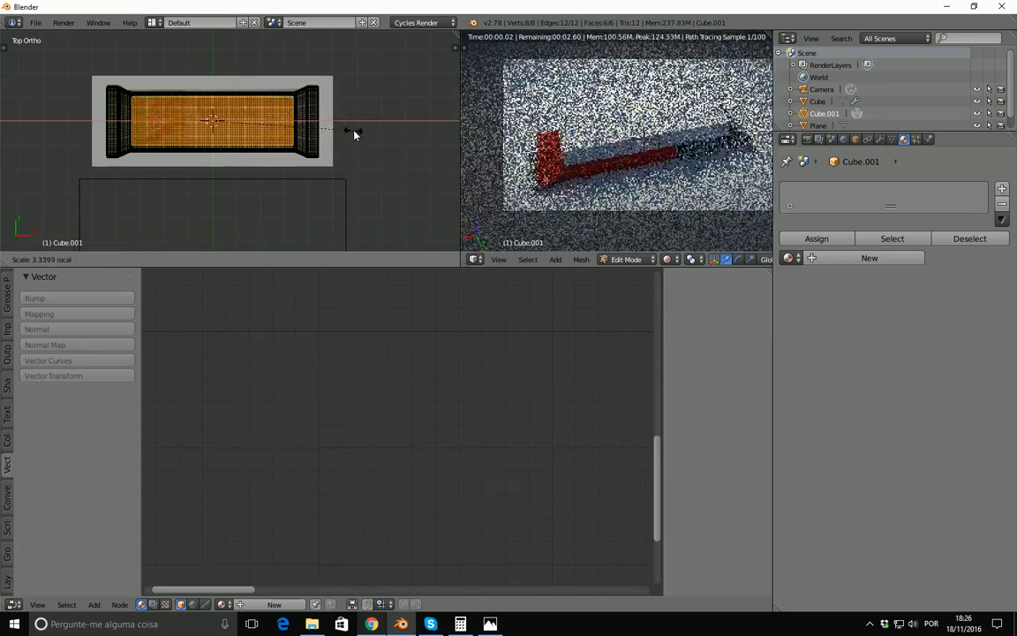
click(326, 139)
Flatten the cube along the Z axis by a factor of about 0.24 to match the package's thickness
middle_drag(326, 140, 287, 81)
scroll(300, 97, up, 3)
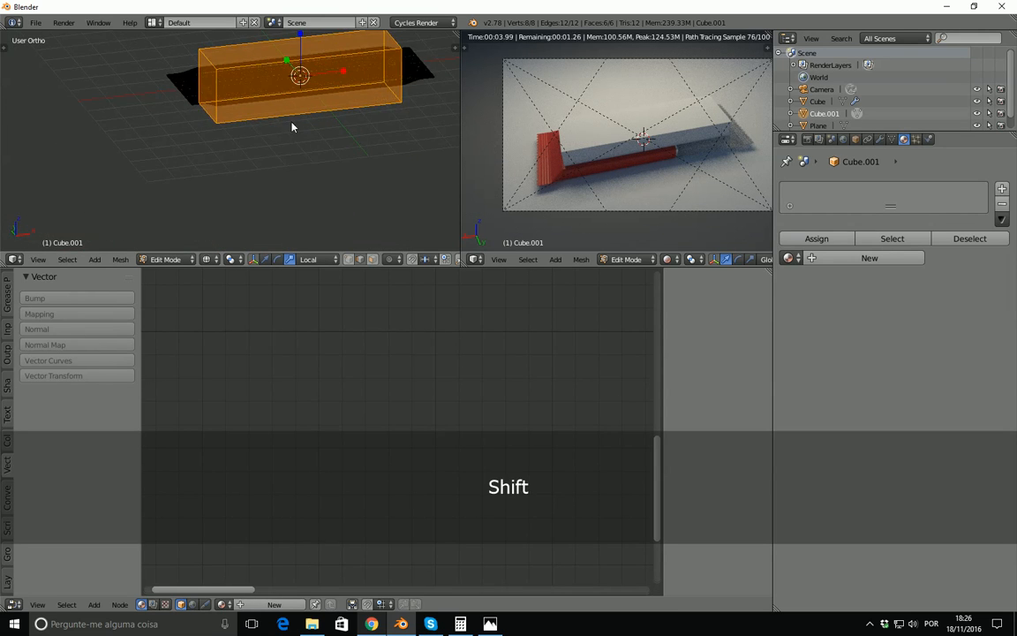
key(3)
key(s)
key(z)
key(z)
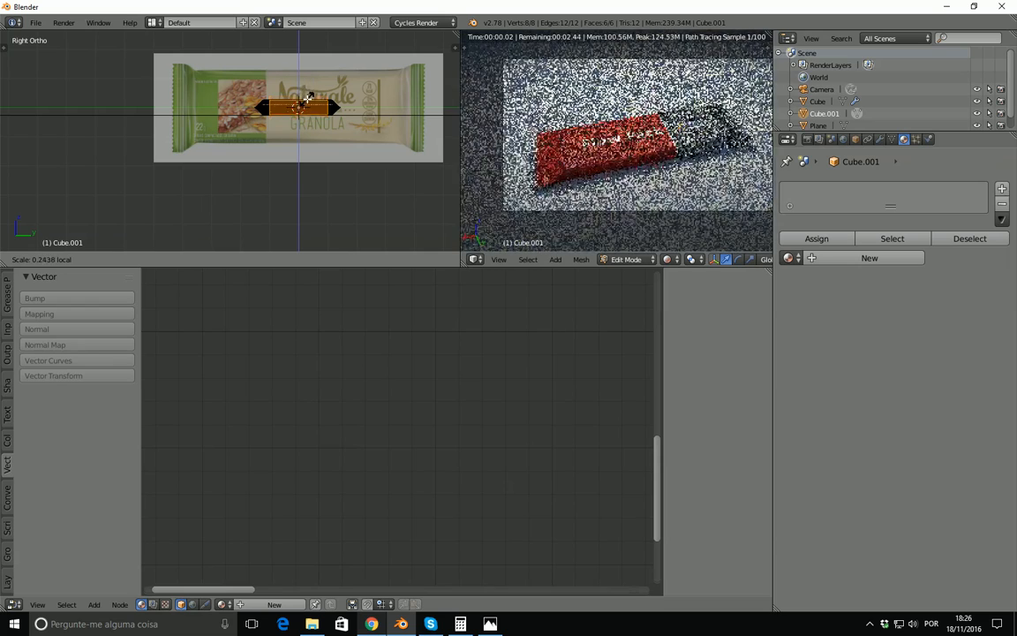
click(296, 114)
Scale the cube along its Y axis by about 1.17 to fit the package's width, and fine-tune its placement along that axis
scroll(334, 98, up, 5)
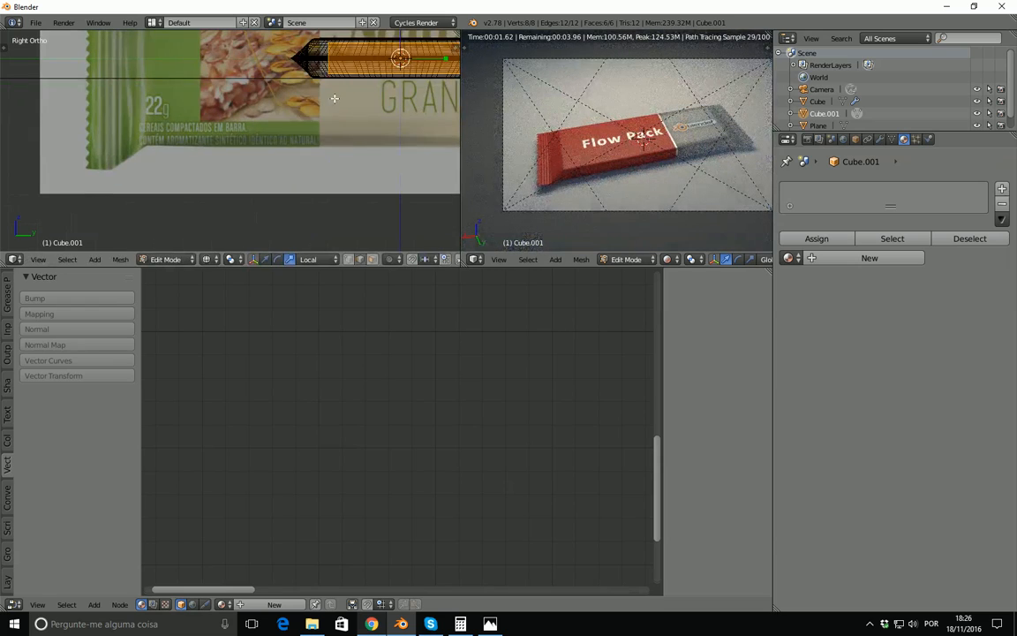
middle_drag(345, 83, 310, 99)
key(3)
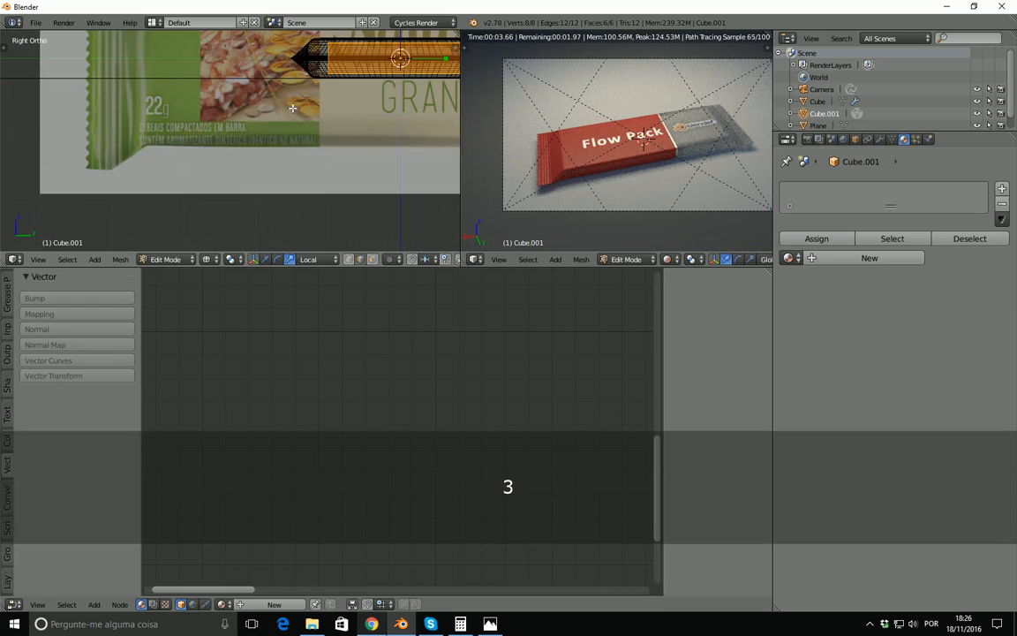
shift+middle_drag(286, 111, 148, 148)
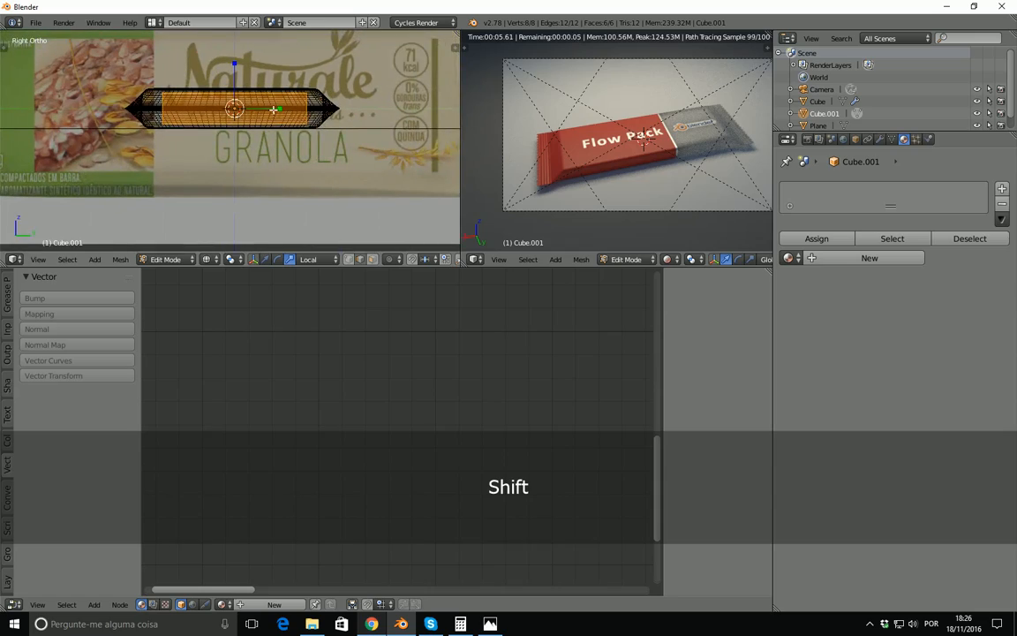
key(s)
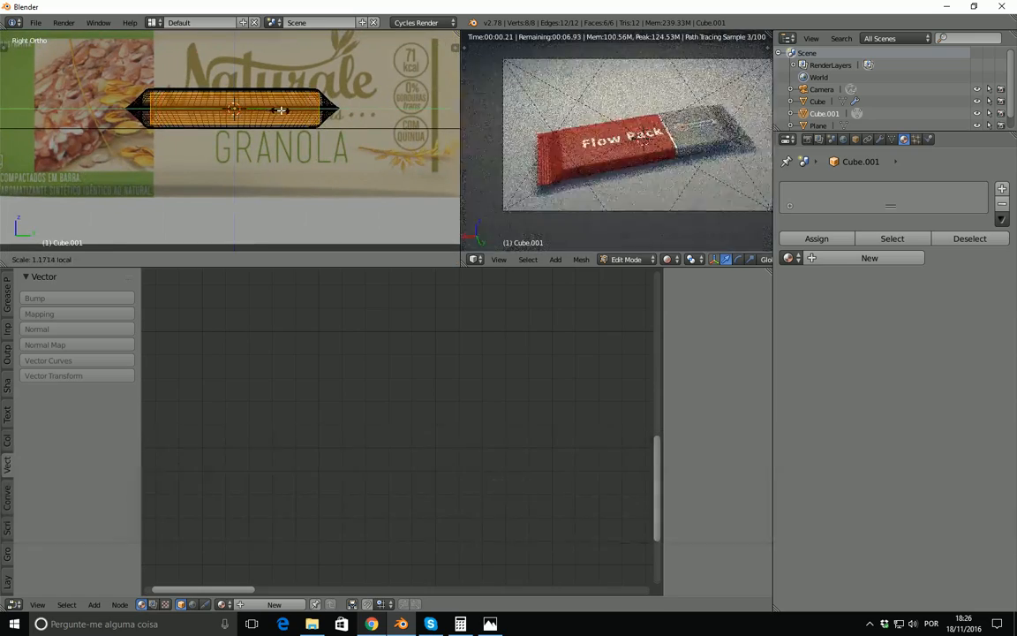
click(280, 109)
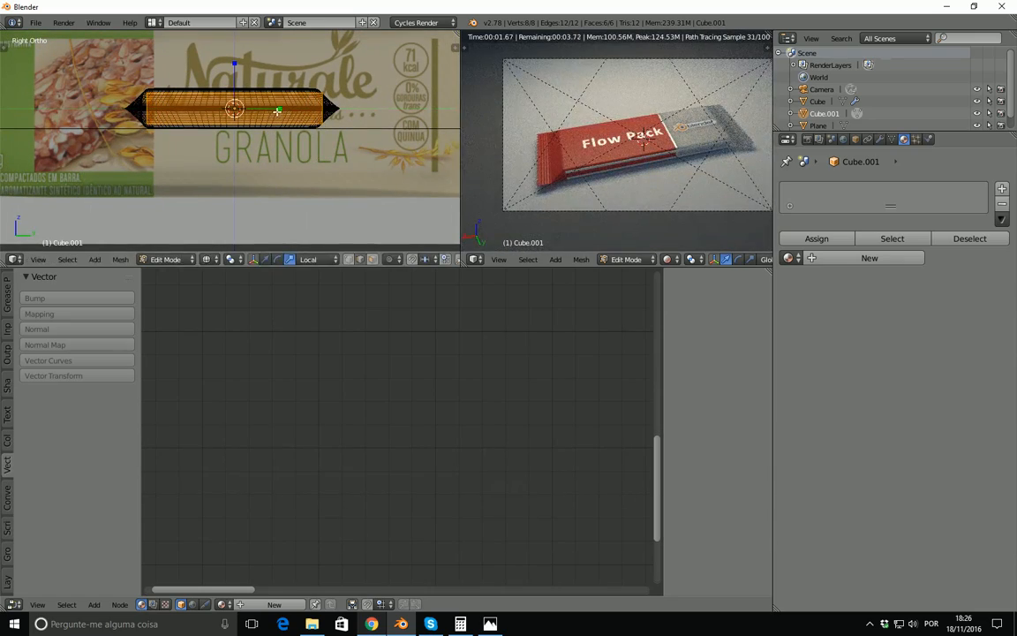
drag(279, 109, 276, 109)
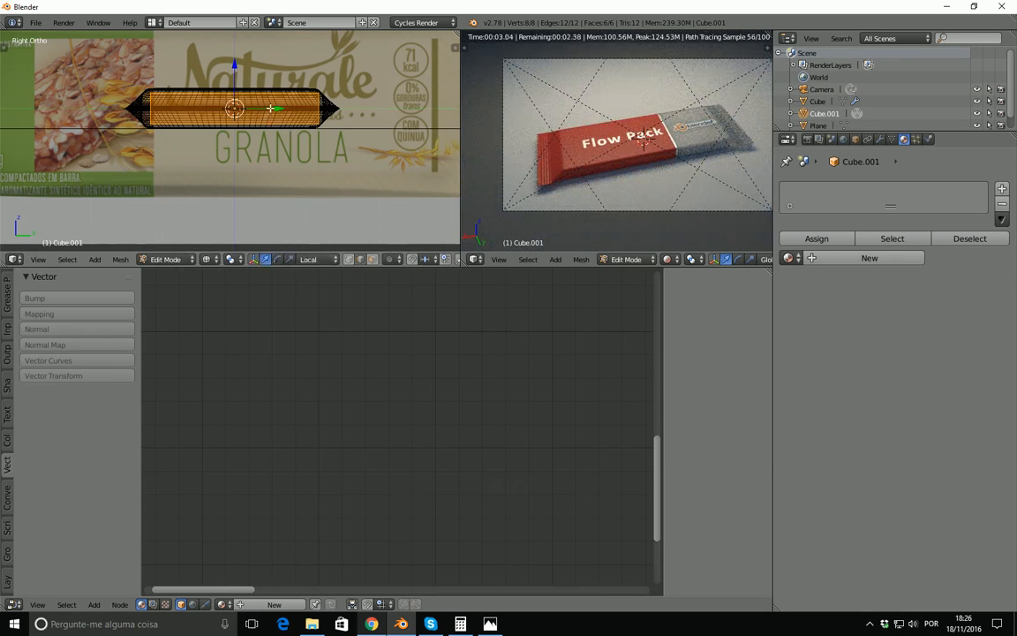
middle_drag(271, 107, 260, 145)
key(KP_7)
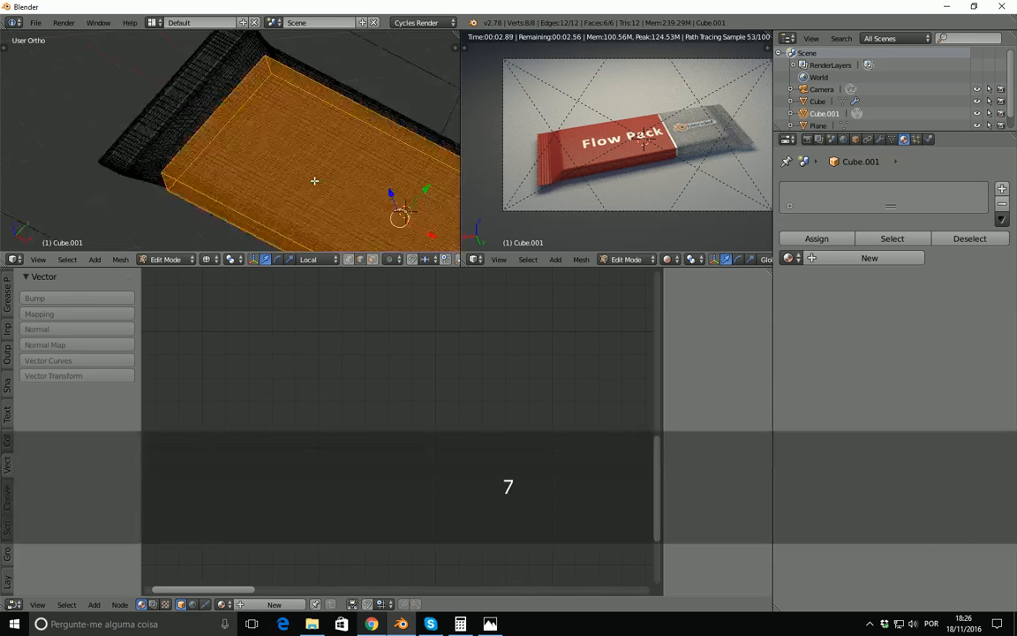
drag(395, 109, 393, 103)
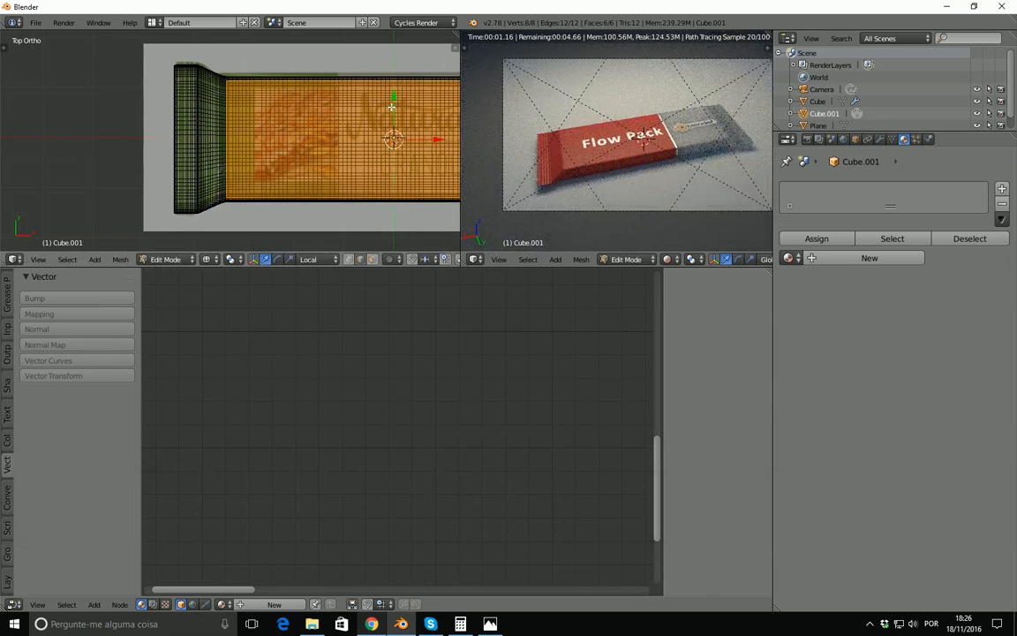
Unwrap the cube with Smart UV Project, using Angle Limit 66 and Island Margin 0
scroll(391, 107, down, 4)
middle_drag(391, 107, 337, 137)
scroll(337, 142, up, 2)
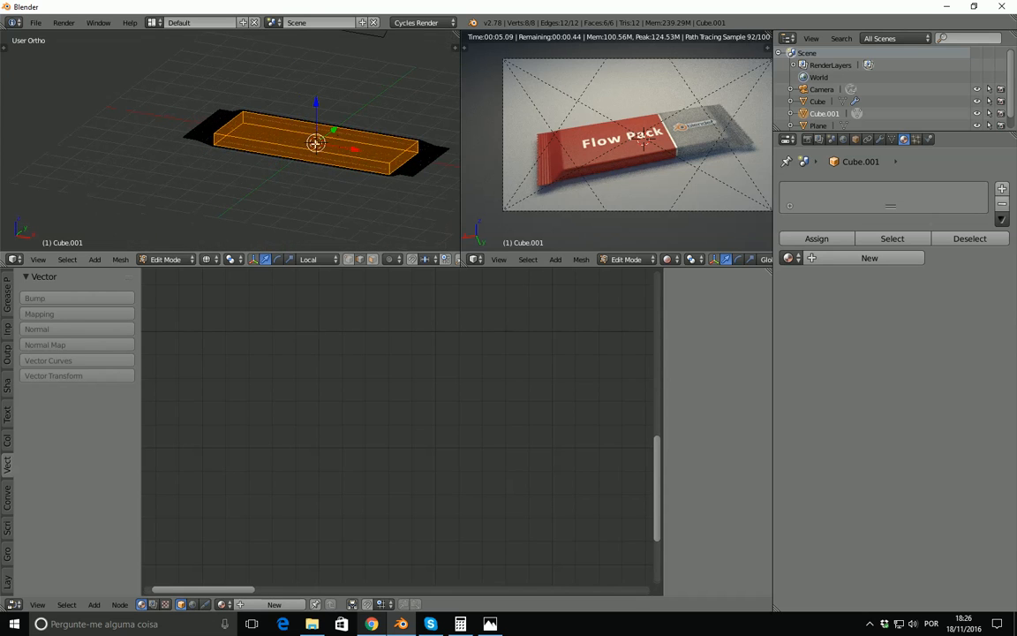
key(u)
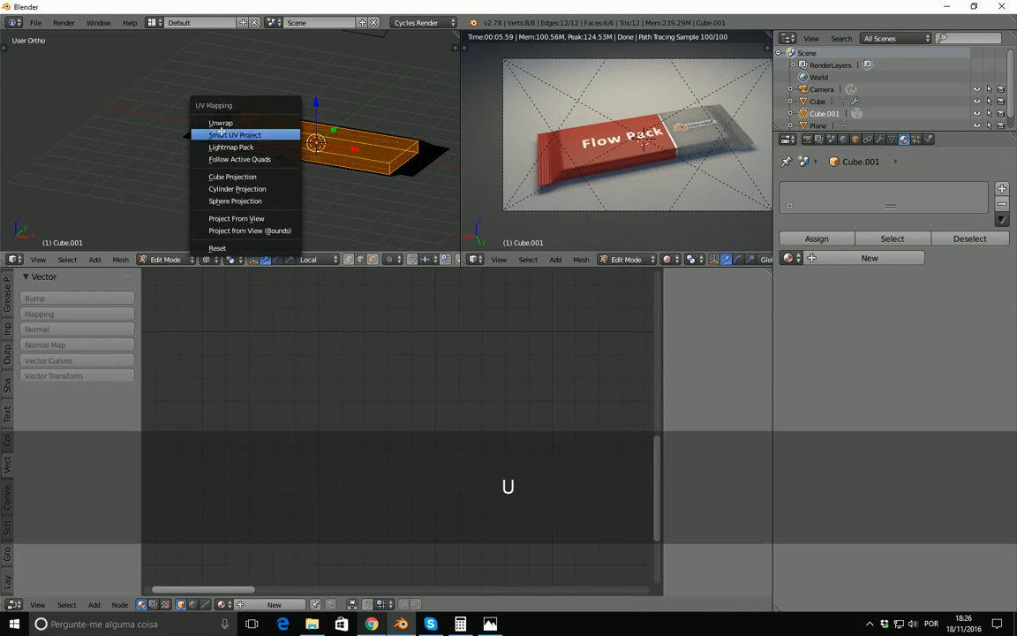
click(251, 135)
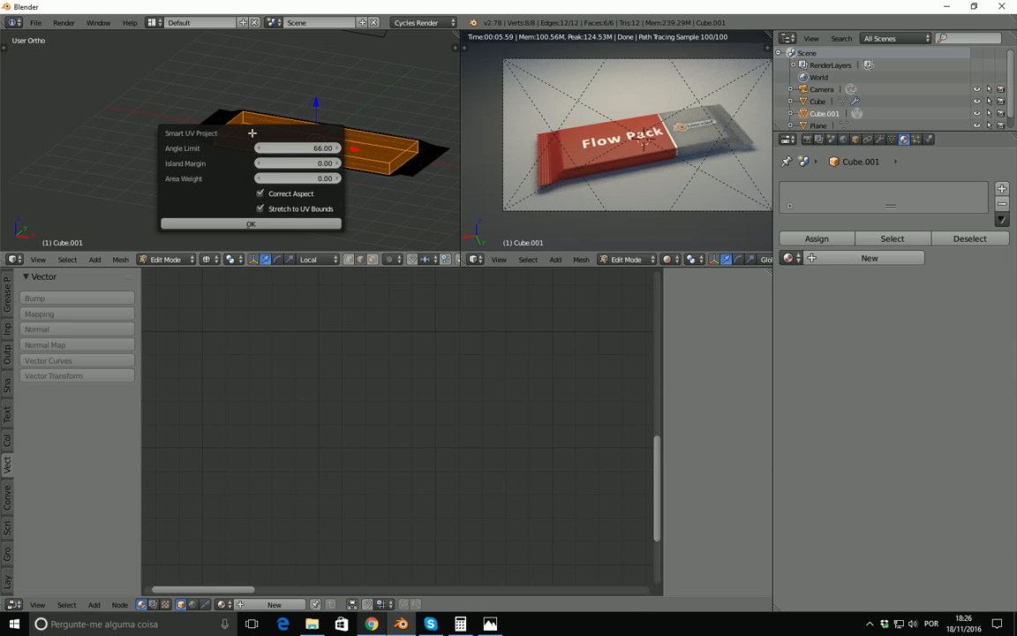
click(282, 223)
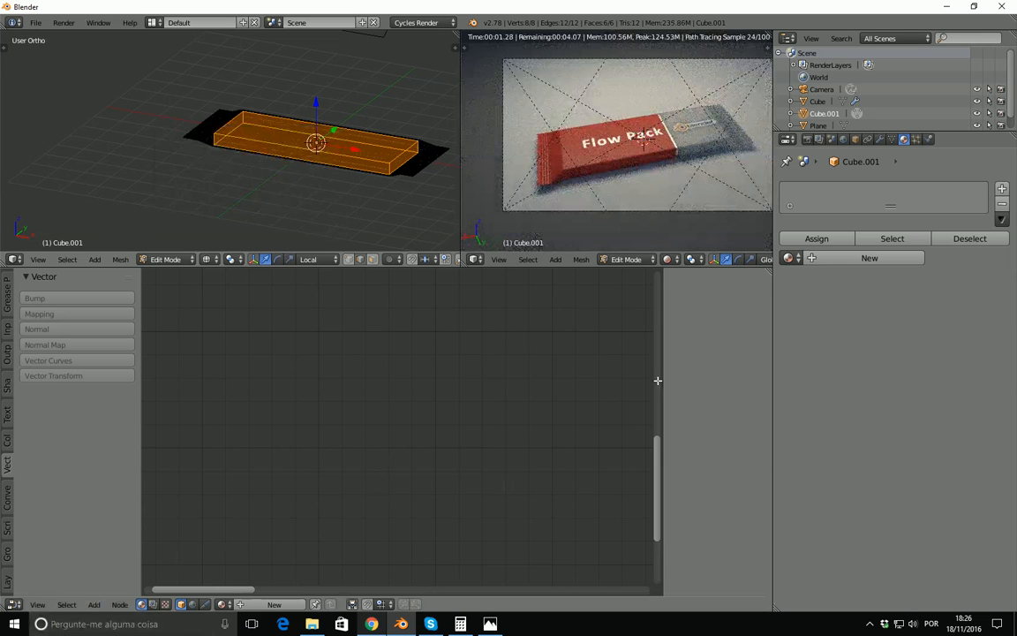
Display the cube's UV layout in the UV/Image Editor, unlink FP_Difuso.jpg there, and return the cube to Object Mode
click(13, 604)
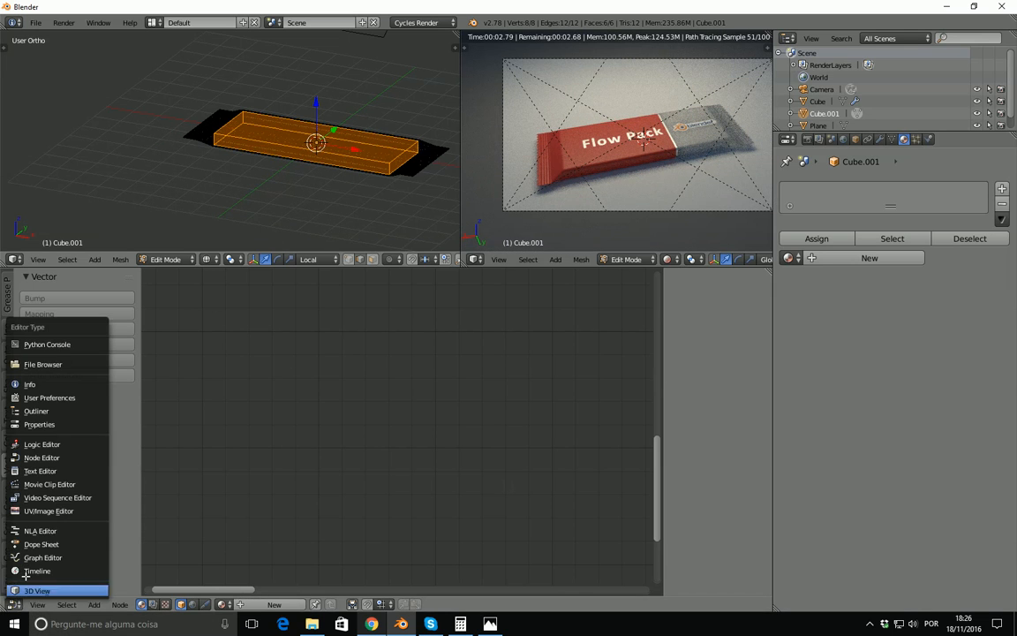
click(42, 511)
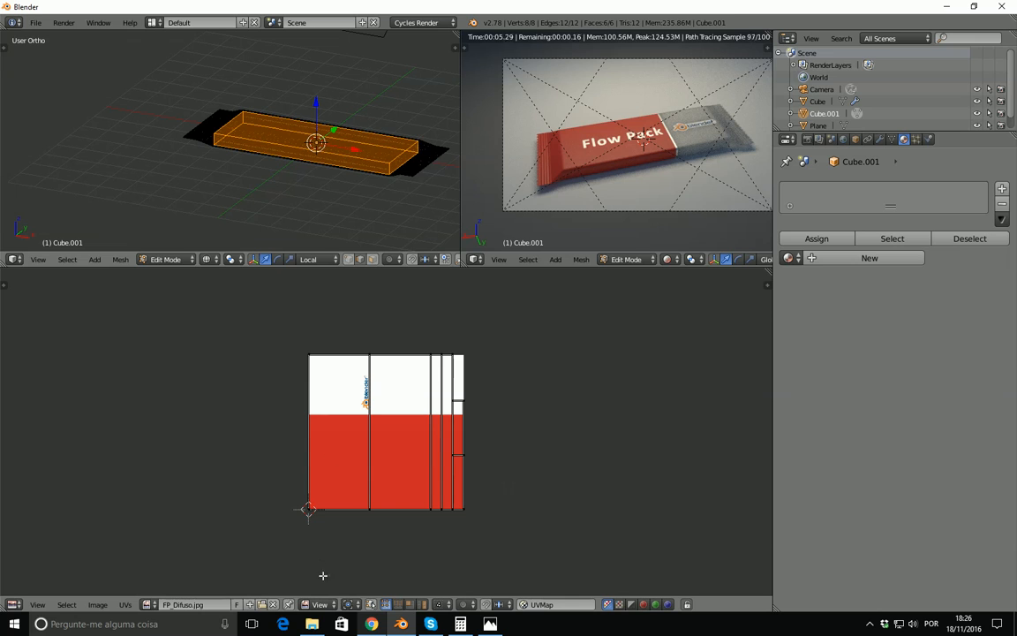
click(274, 603)
scroll(392, 500, up, 6)
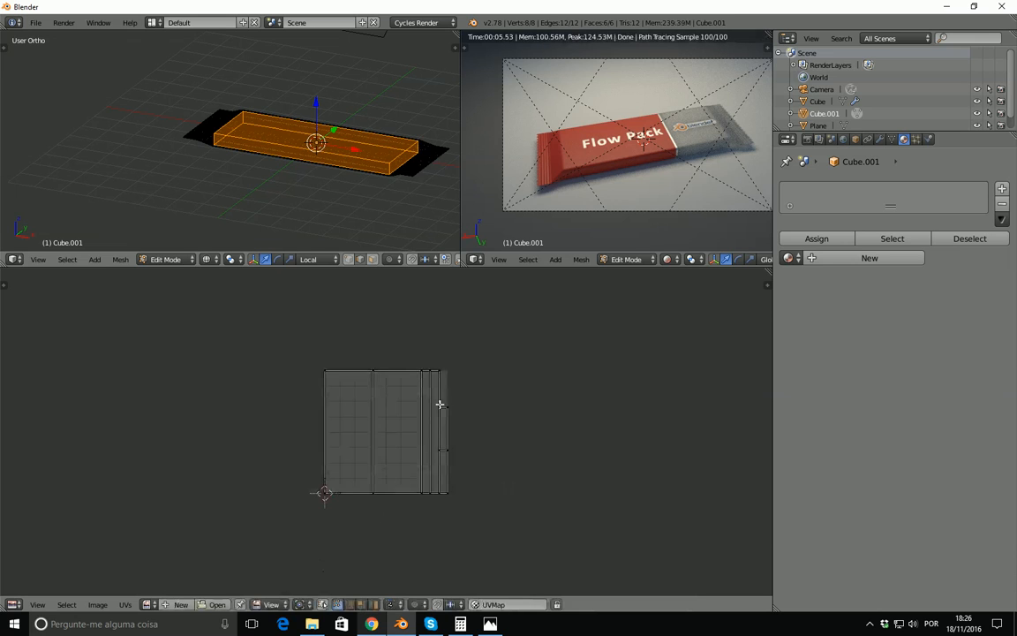
scroll(392, 425, up, 3)
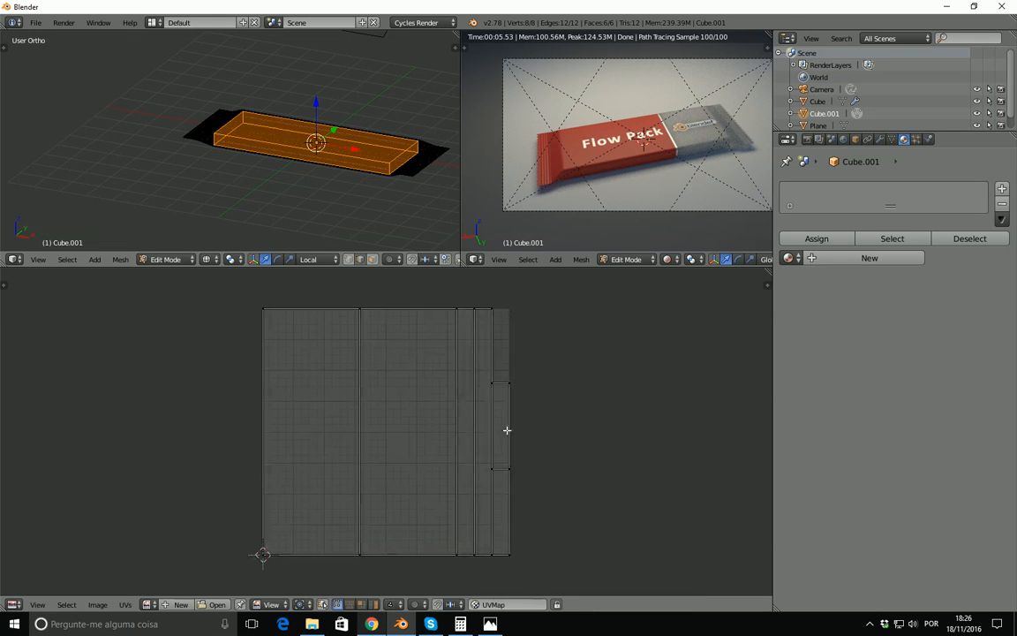
key(Tab)
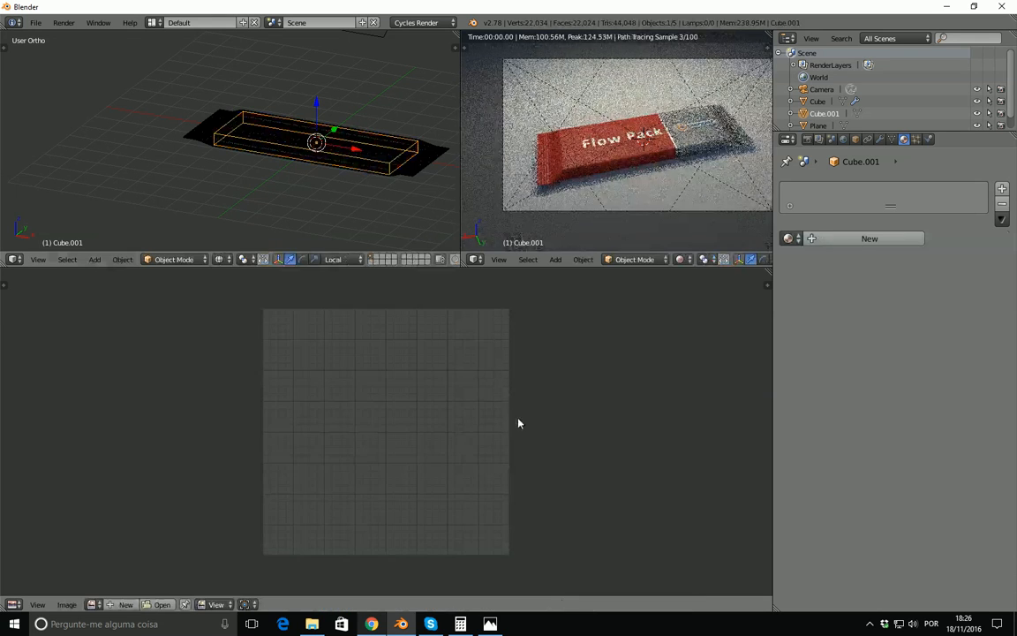
Create a new material for the cube and assign an Image Texture to its Diffuse BSDF color
click(858, 238)
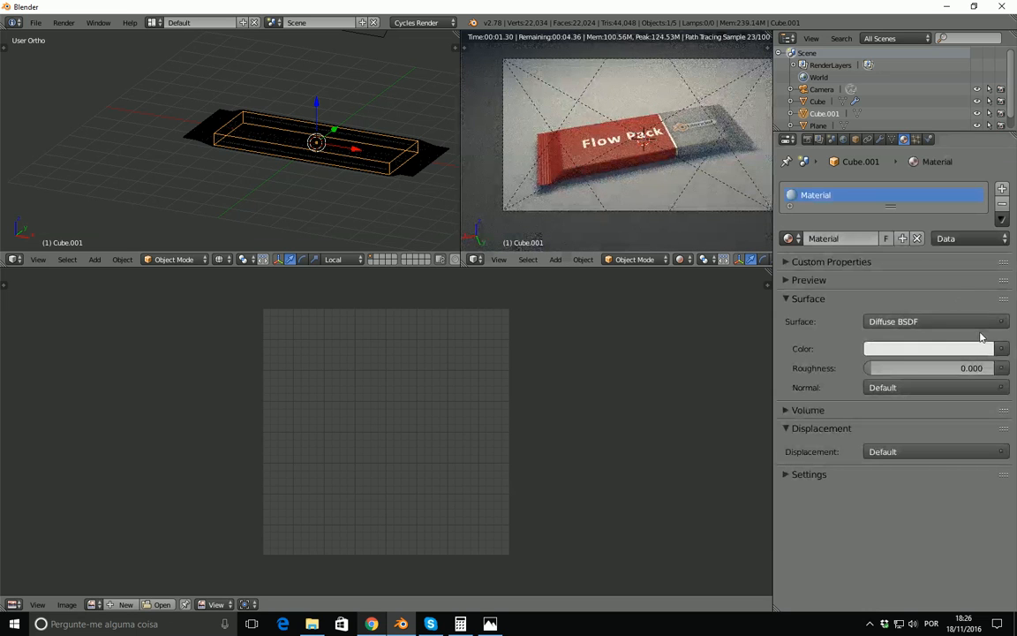
click(1001, 349)
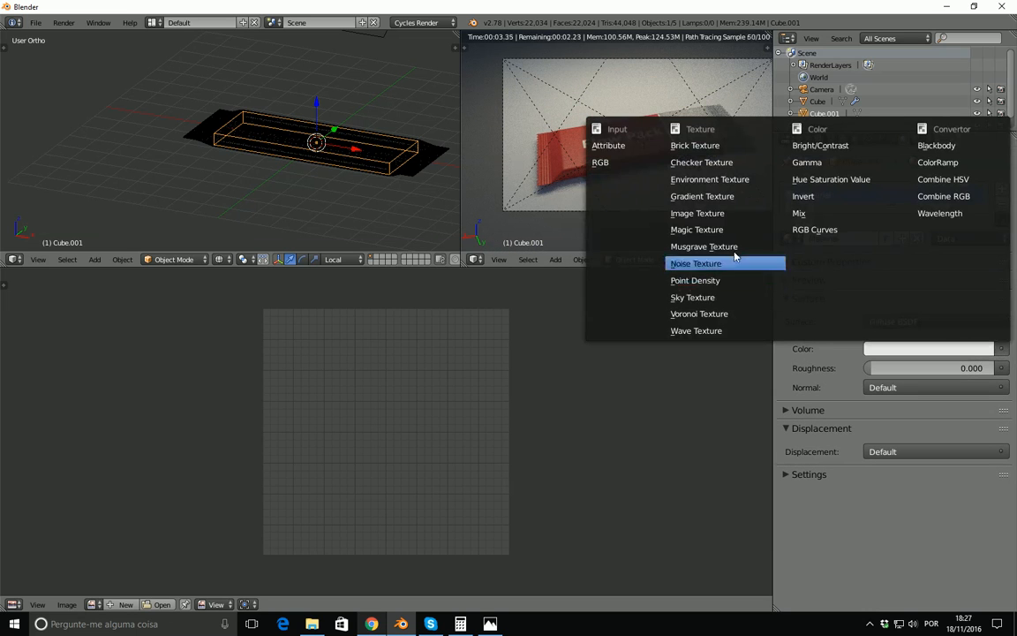
click(697, 212)
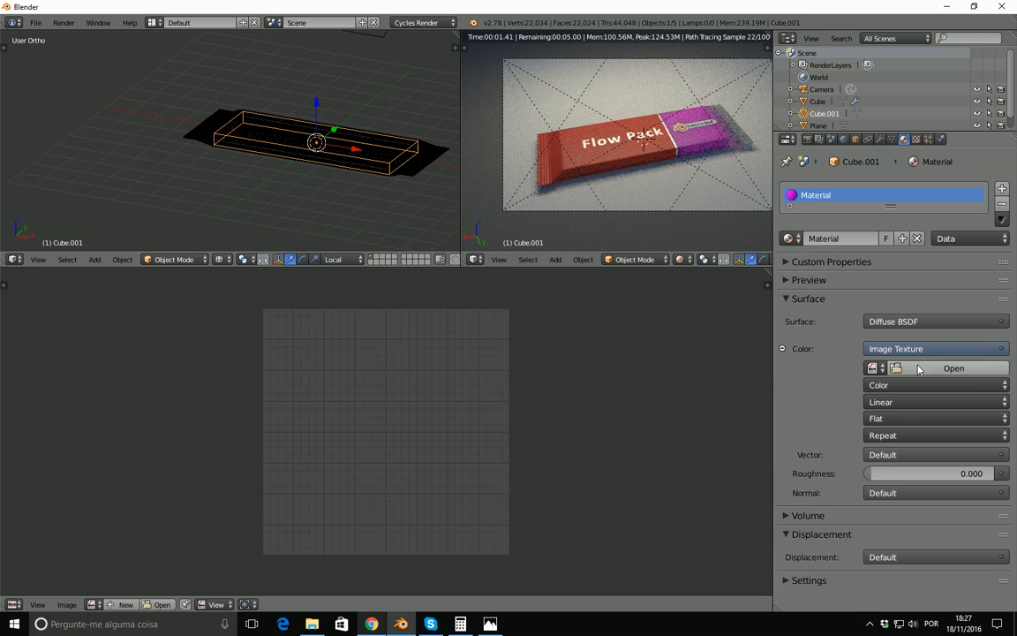
Load FB_Cereal.jpg from the Flow_pack folder as the cube's color image and check it in the rendered view
click(918, 370)
click(39, 323)
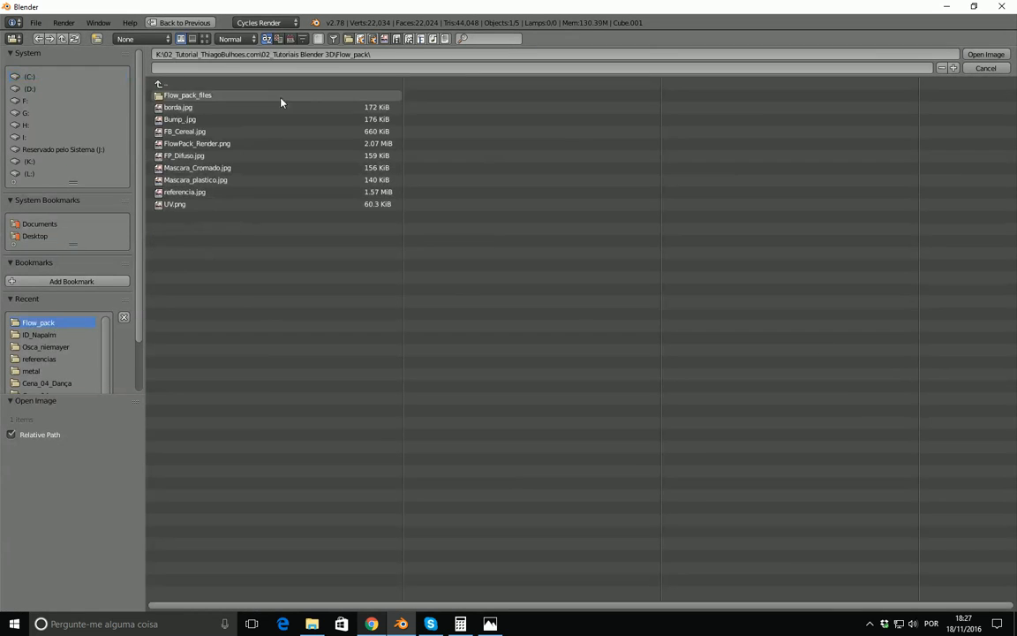
click(205, 38)
click(548, 141)
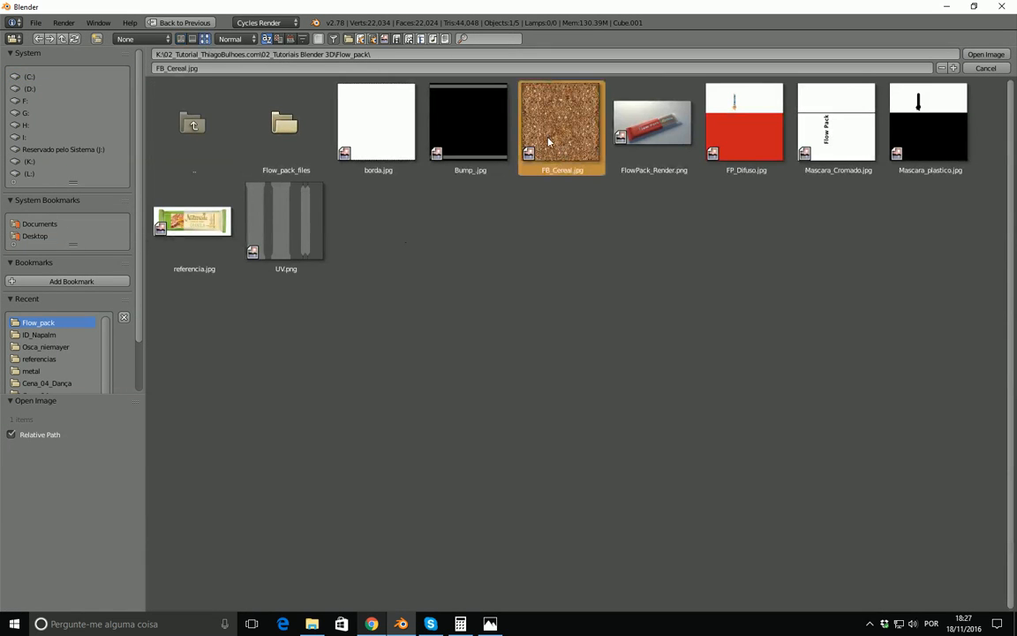
click(978, 54)
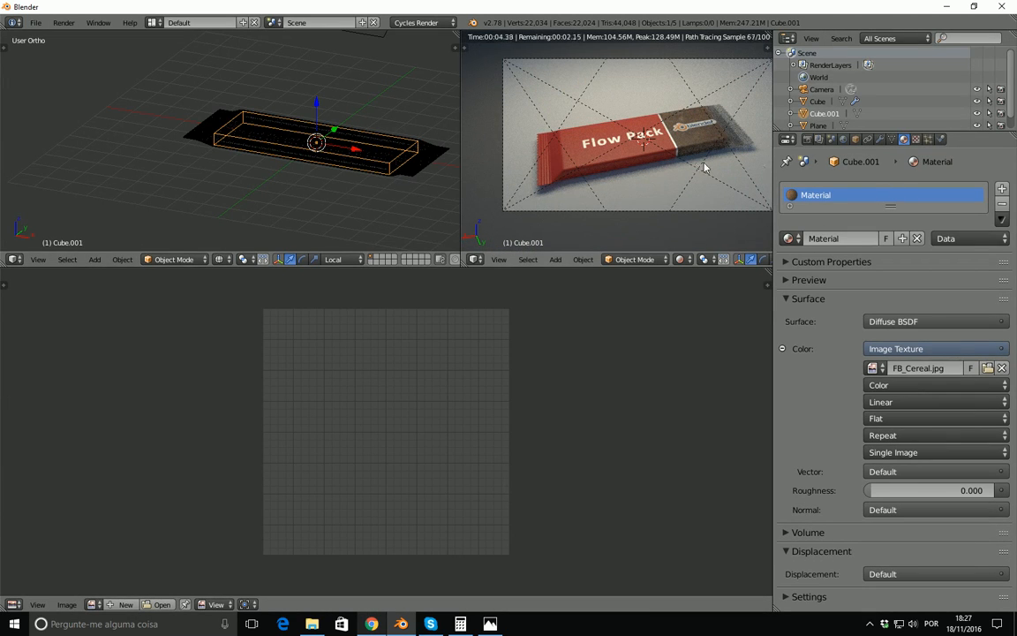
scroll(710, 166, up, 3)
shift+middle_drag(728, 150, 633, 162)
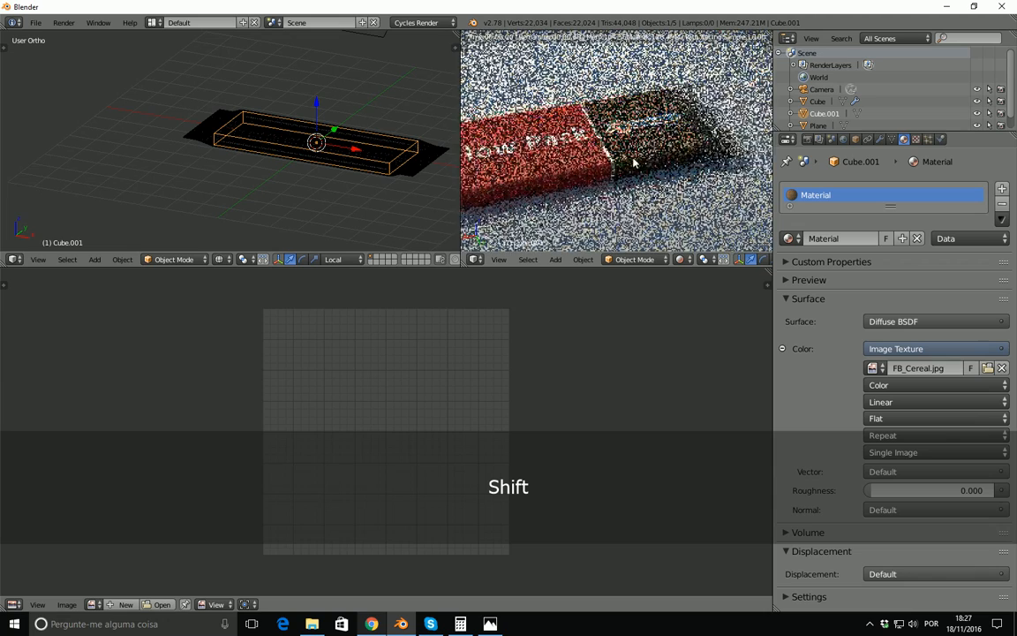
scroll(654, 164, up, 3)
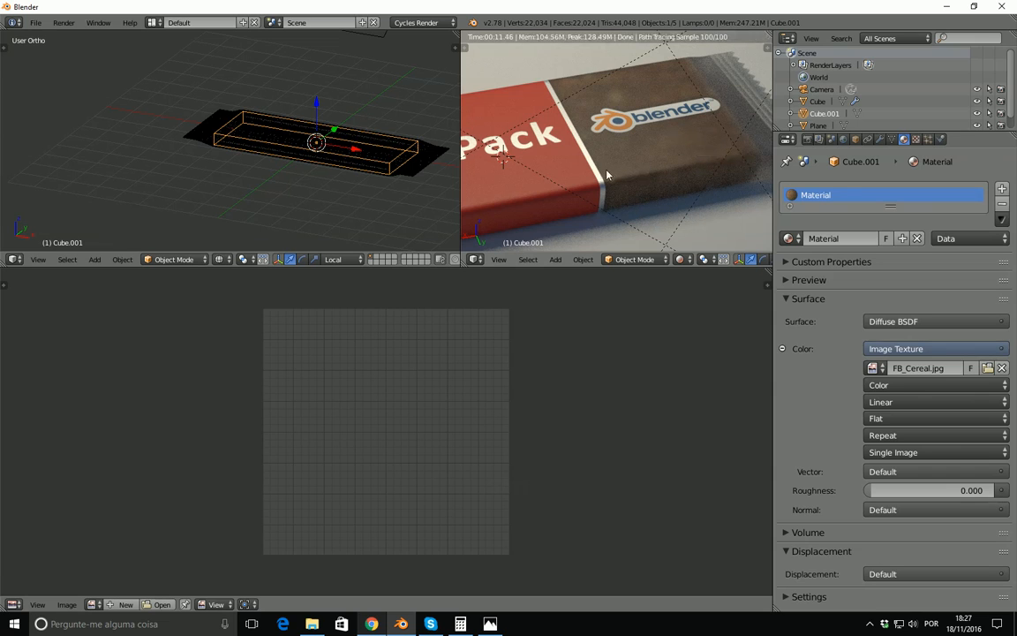
Display the wrapper's barra_cereal node tree in the Node Editor and move the Translucent BSDF away from its Mix Shader to make room
right_click(422, 163)
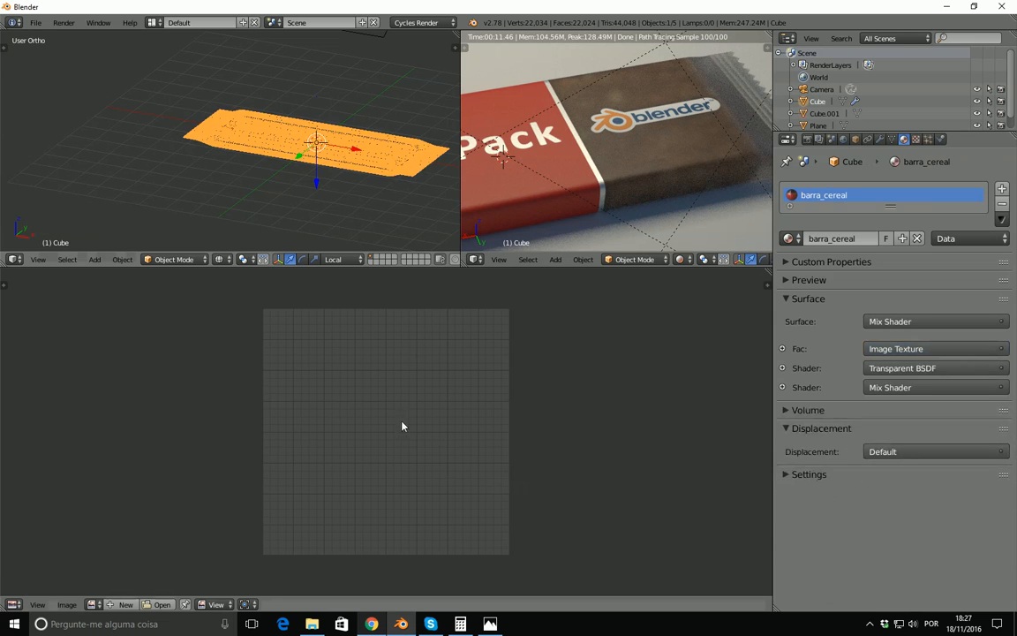
click(10, 603)
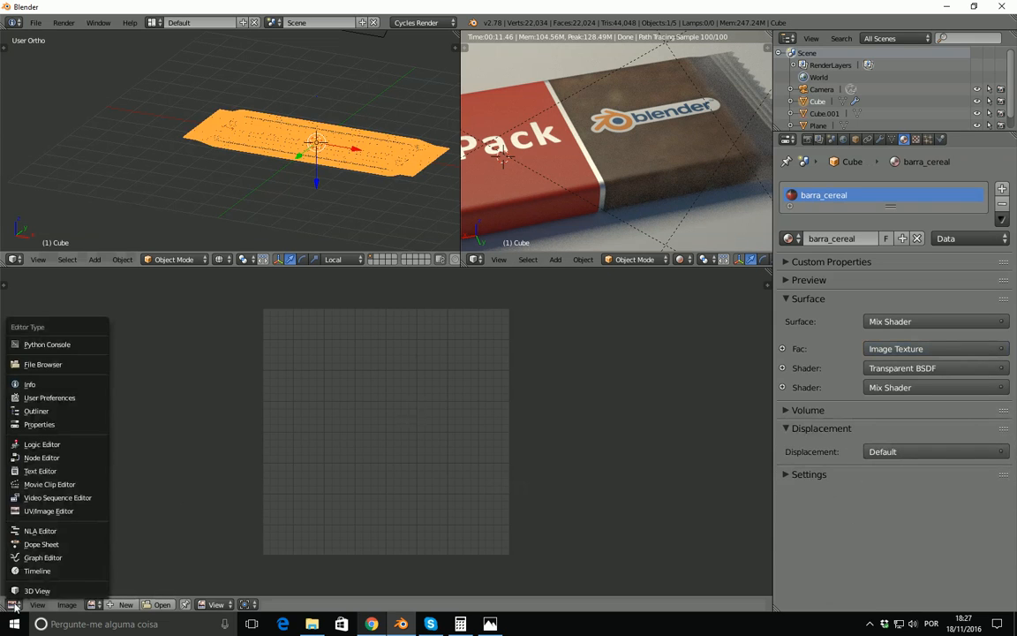
click(69, 460)
scroll(402, 422, down, 5)
middle_drag(447, 457, 291, 456)
middle_drag(568, 427, 488, 444)
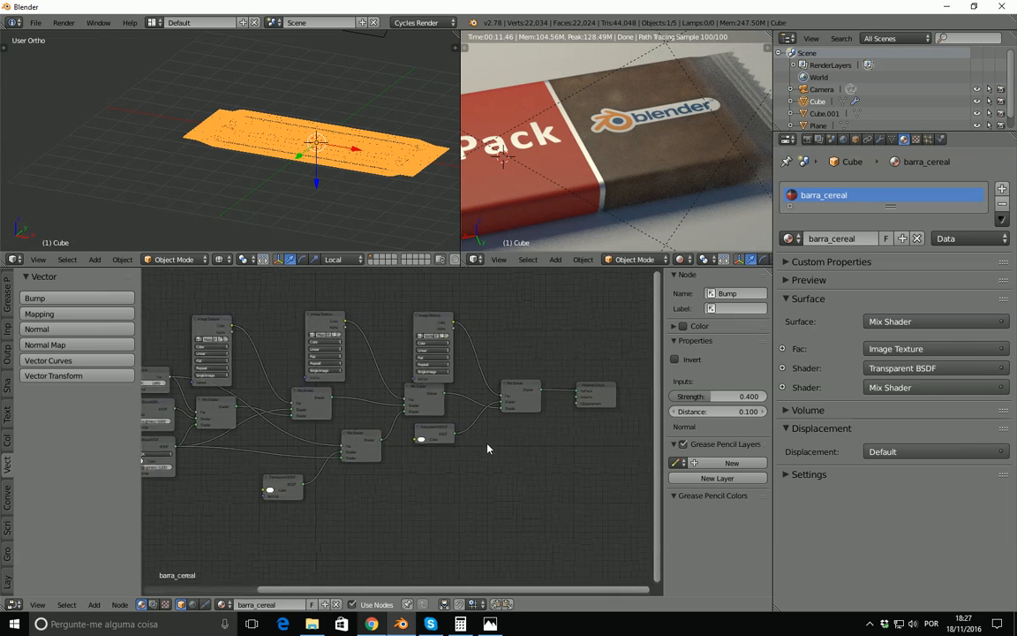
scroll(488, 450, up, 3)
middle_drag(337, 458, 518, 402)
scroll(505, 420, up, 4)
middle_drag(435, 430, 540, 409)
drag(371, 460, 238, 445)
Duplicate the Mix Shader fed by the Translucent BSDF and insert the copy into the link between those two nodes
click(540, 362)
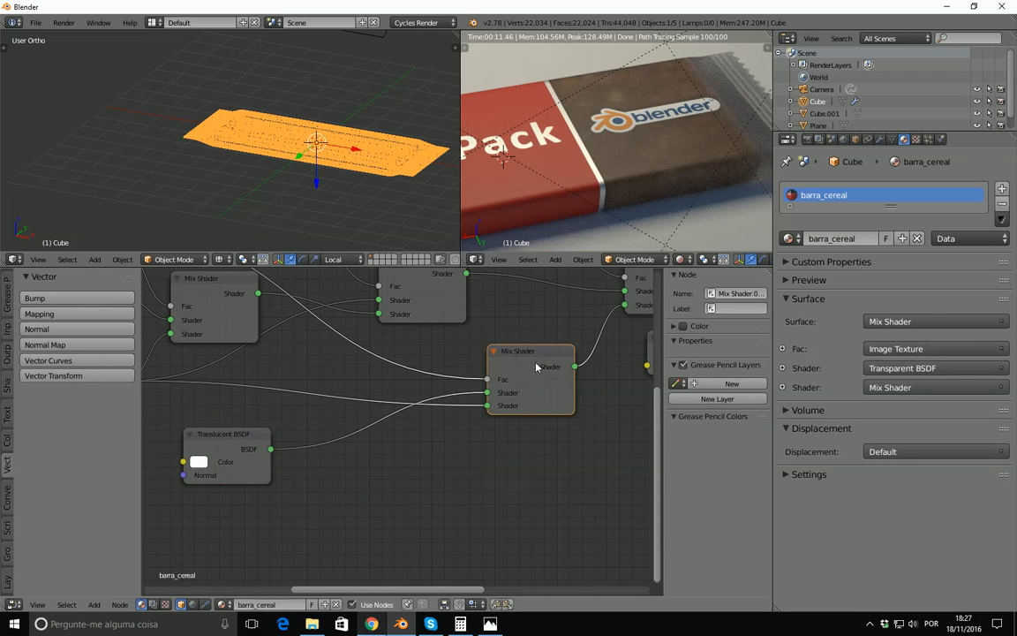
key(shift+d)
click(375, 450)
middle_drag(440, 447, 505, 398)
scroll(454, 415, down, 2)
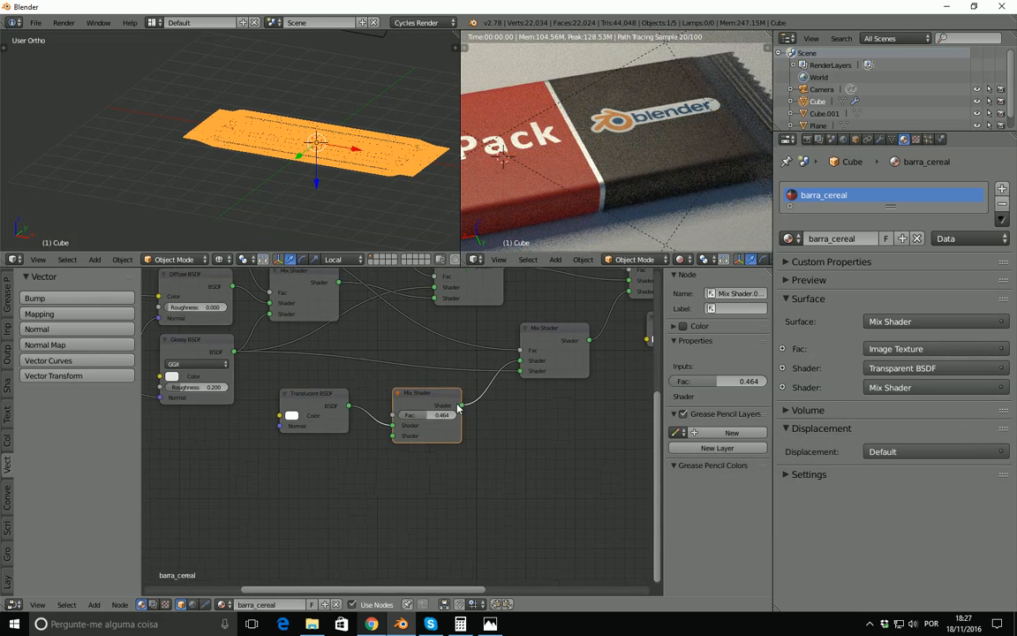
Add a Transparent BSDF below the Translucent BSDF and connect it to the free shader input of the new Mix Shader
drag(632, 342, 610, 398)
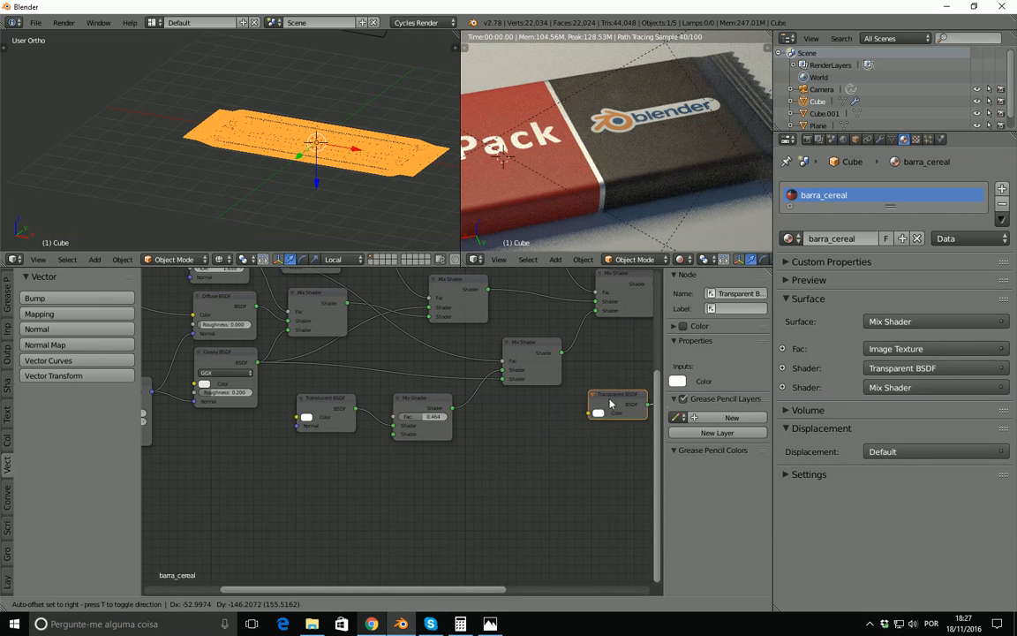
click(7, 383)
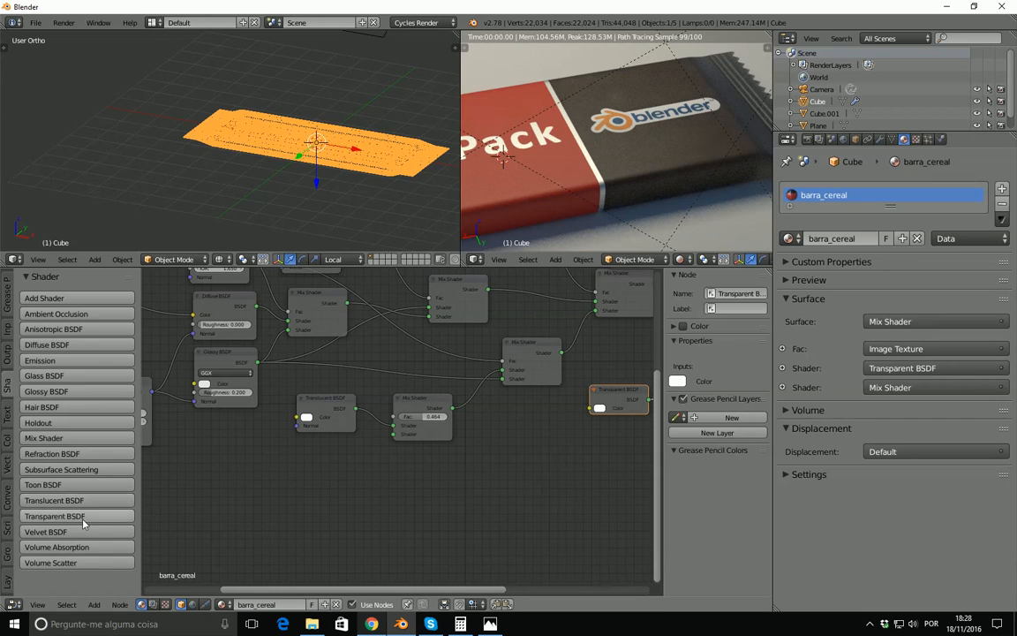
click(80, 515)
click(296, 447)
drag(355, 457, 392, 435)
scroll(443, 430, up, 1)
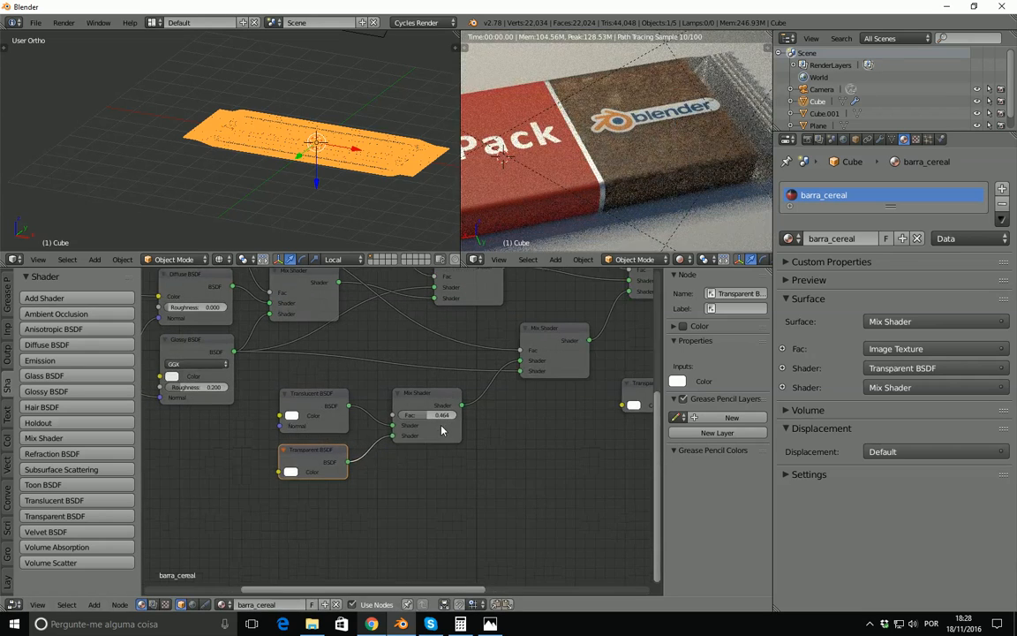
Adjust the translucent-transparent Mix Shader factor to 0.482, trying lower and higher values, and check the whole package in the rendered view
scroll(442, 430, up, 1)
middle_drag(474, 414, 455, 417)
drag(414, 419, 389, 419)
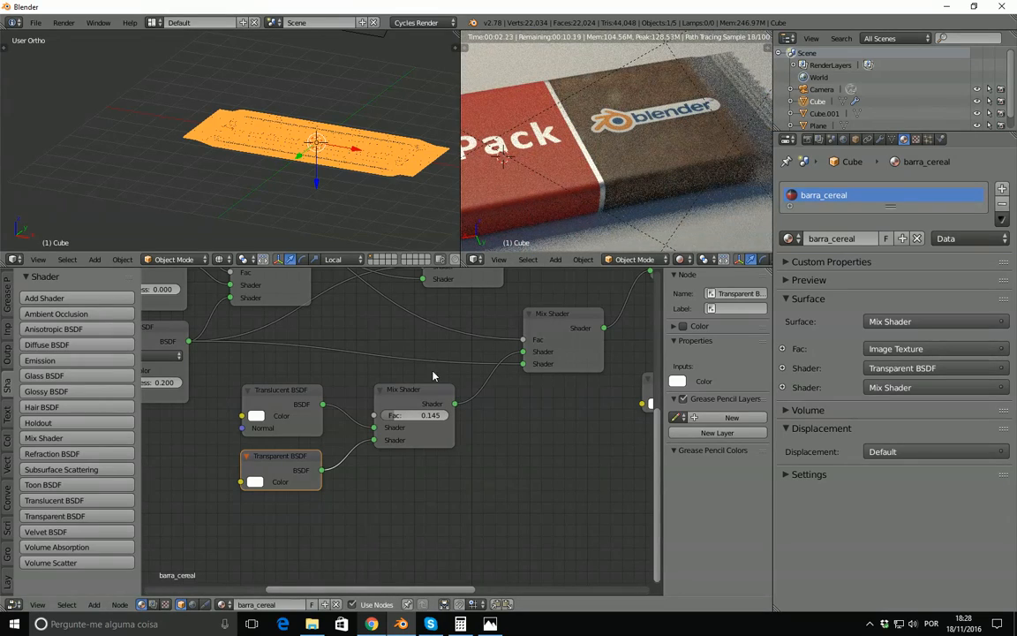
drag(397, 418, 552, 415)
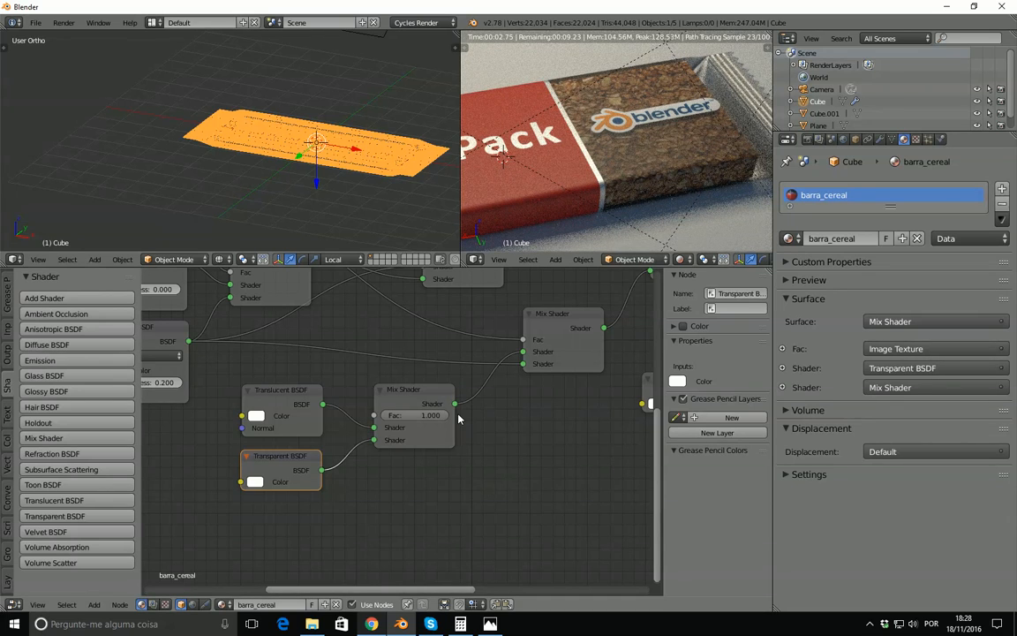
drag(443, 416, 419, 416)
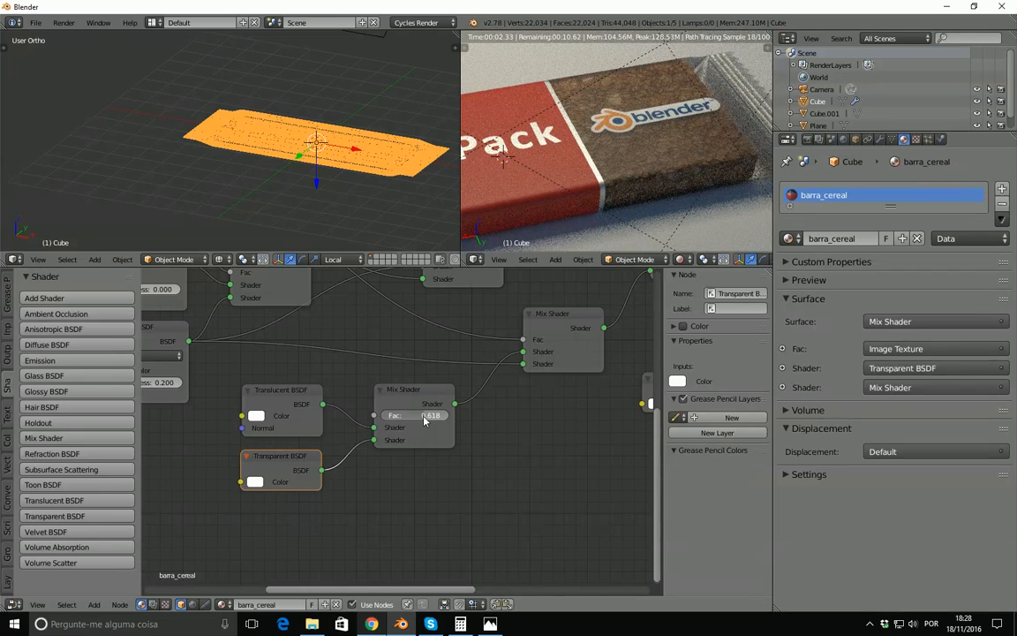
drag(424, 421, 415, 421)
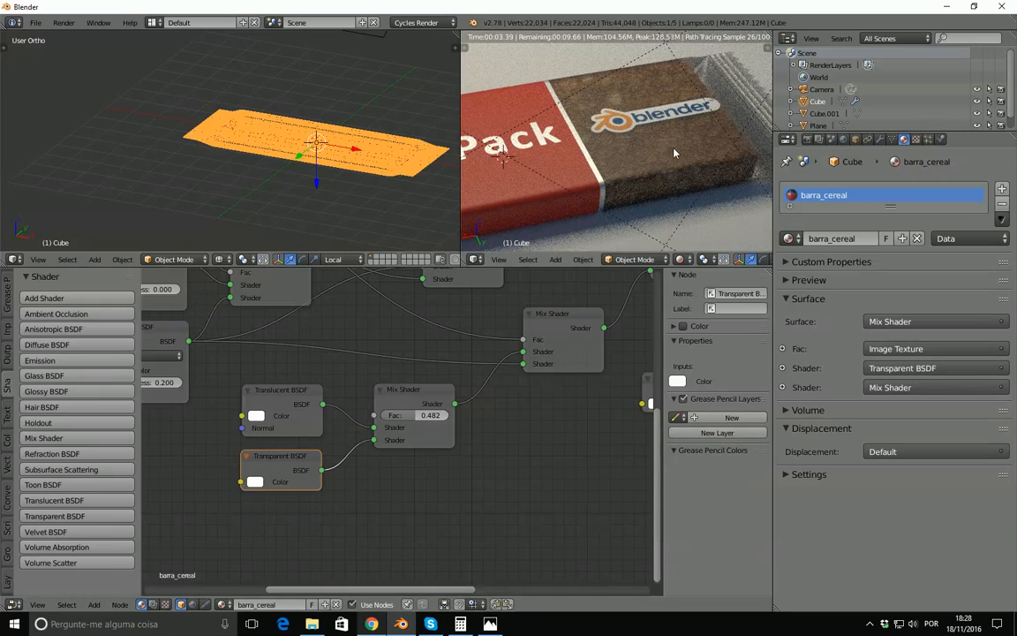
scroll(649, 161, down, 5)
shift+middle_drag(641, 161, 673, 156)
scroll(390, 158, down, 2)
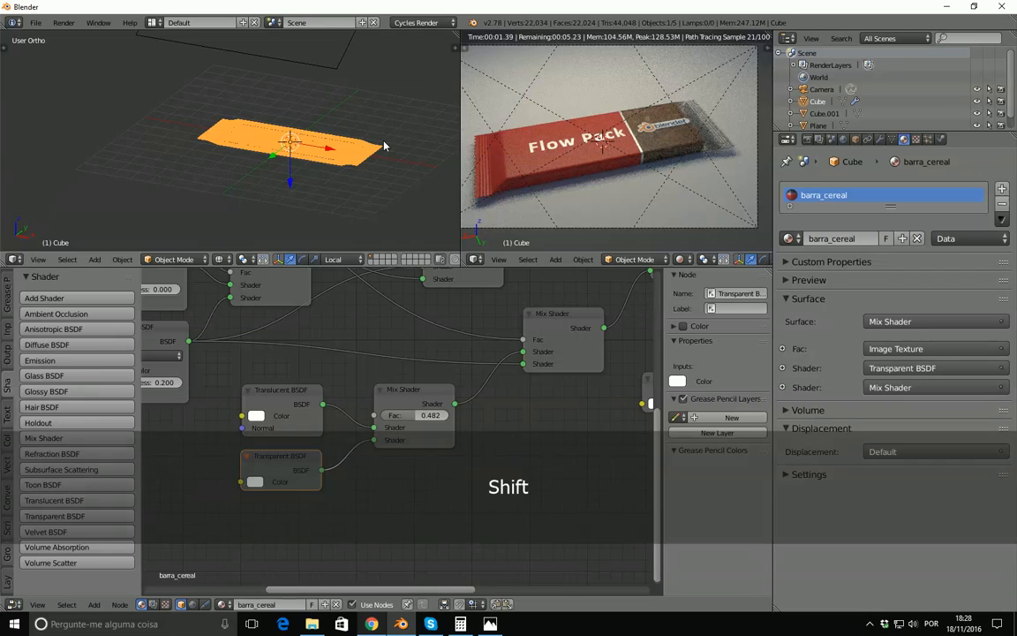
scroll(643, 147, down, 2)
scroll(507, 160, up, 1)
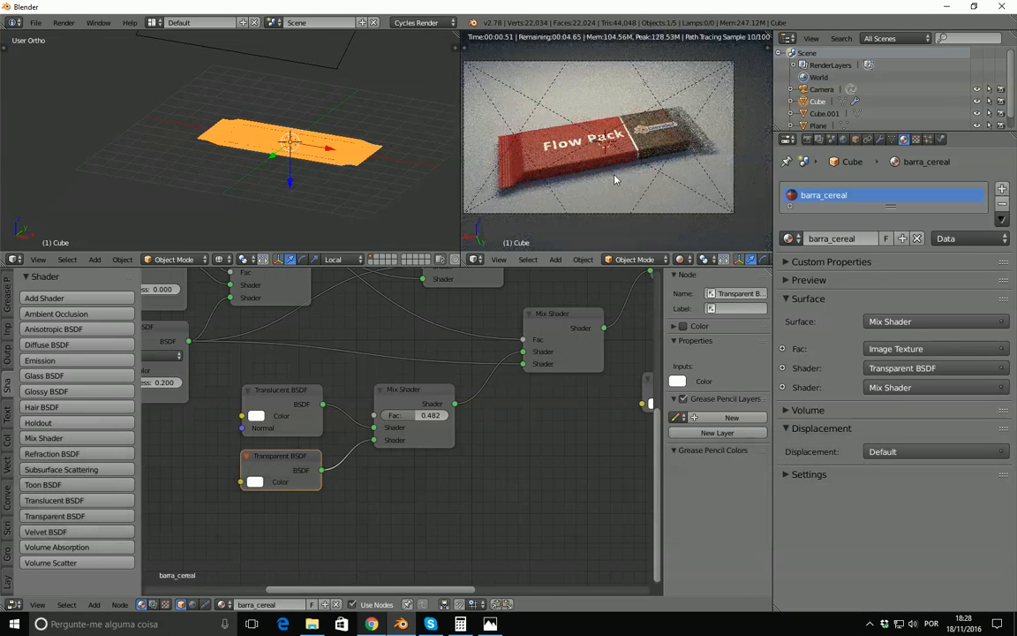
Select the luz light plane above the package and rescale it slightly
scroll(328, 129, down, 2)
right_click(295, 100)
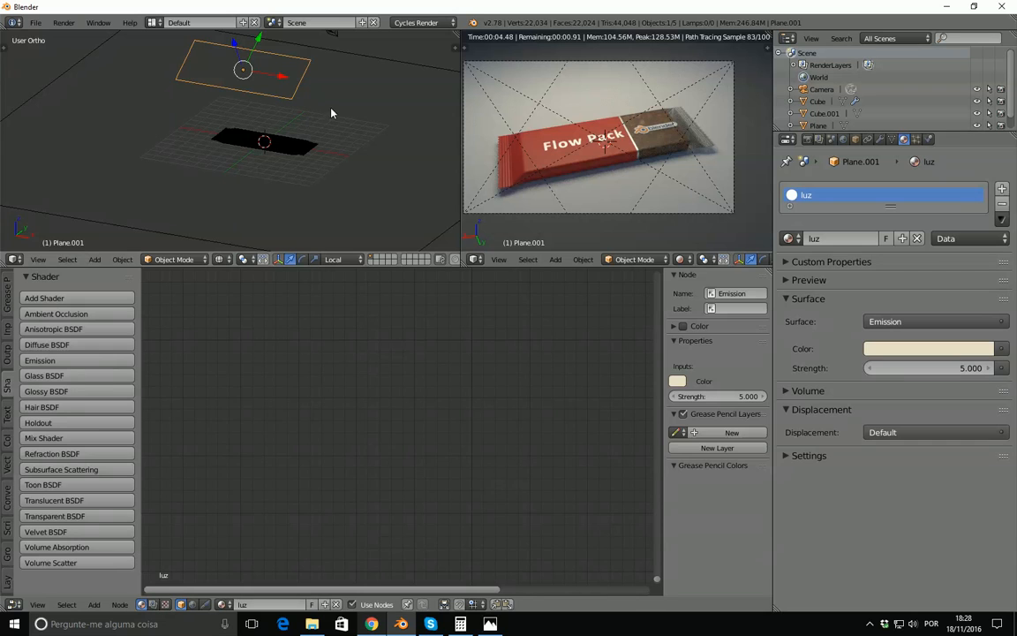
key(s)
click(353, 115)
middle_drag(365, 126, 279, 97)
Try an emission strength of 10 on the luz material, and settle on 7
click(950, 372)
text(10)
key(Return)
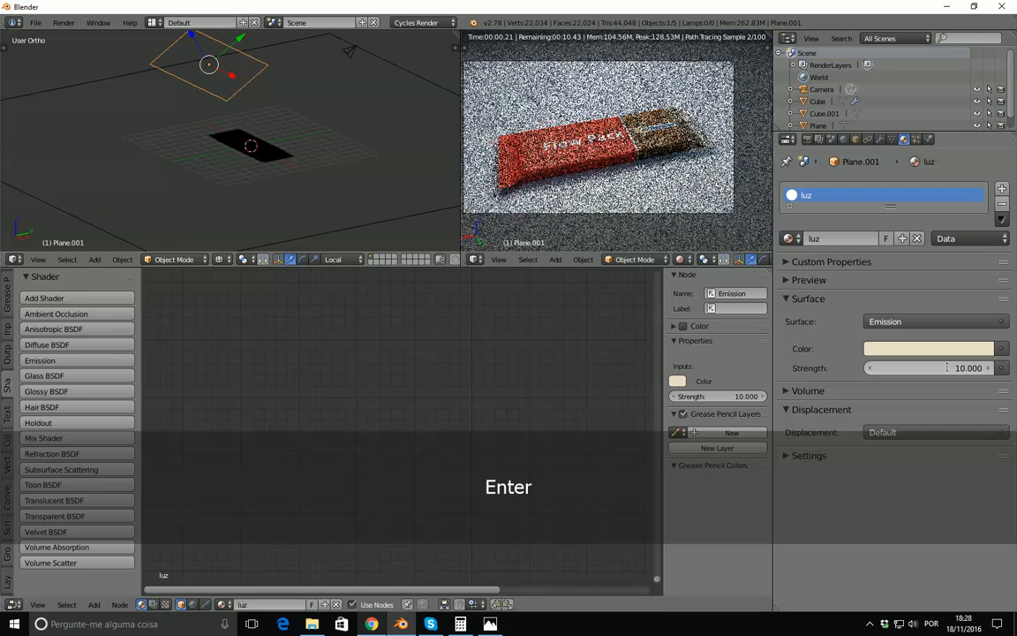
click(941, 368)
text(7)
key(Return)
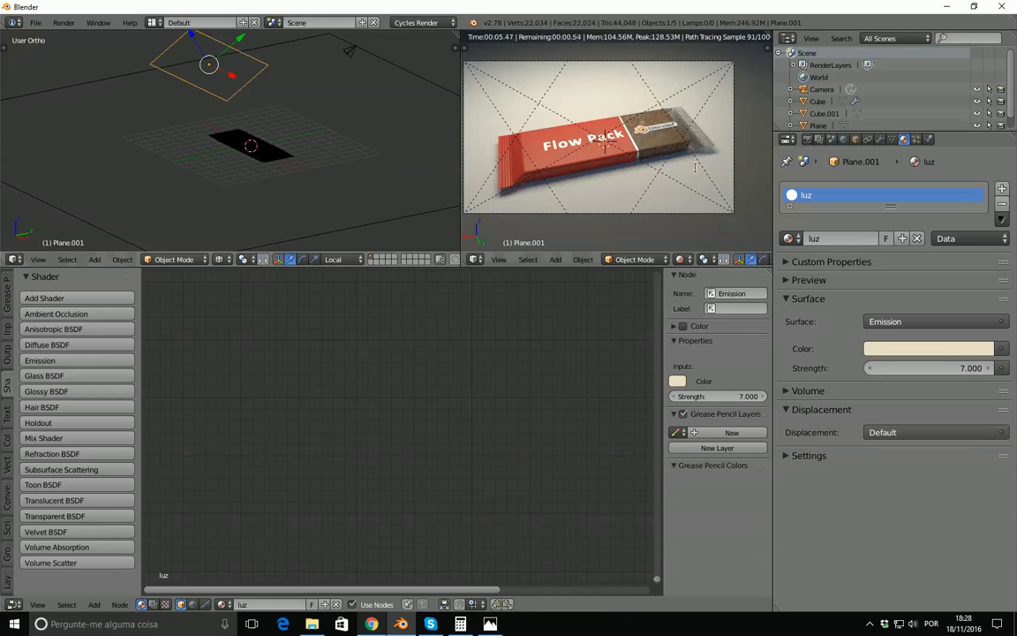
Inspect the wrapper's Translucent and Transparent BSDF colors and examine the transparent part of the package in the rendered view
scroll(310, 169, up, 3)
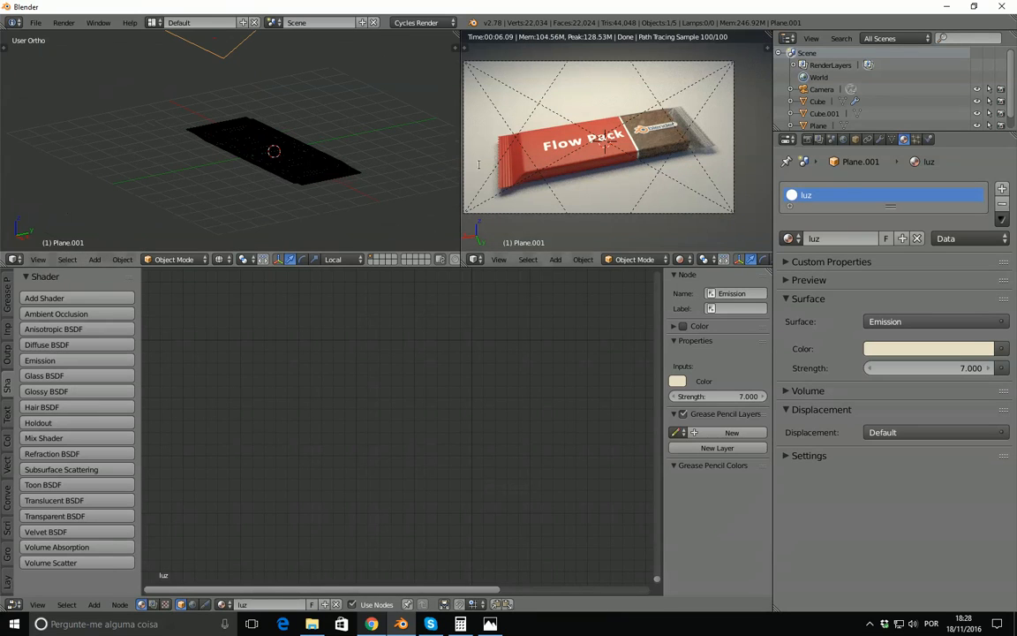
right_click(343, 176)
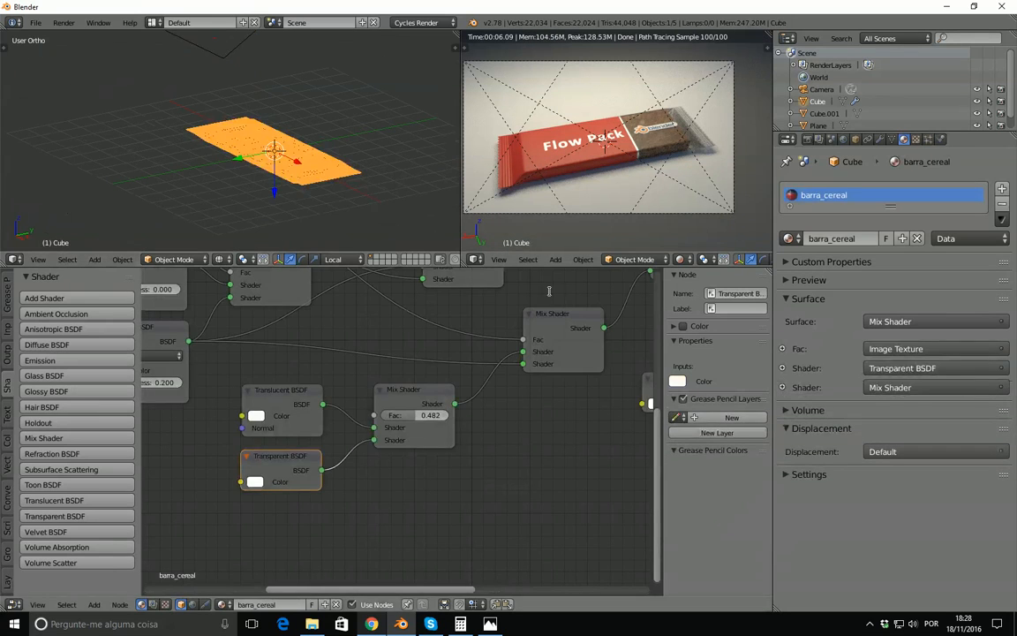
click(256, 416)
click(253, 481)
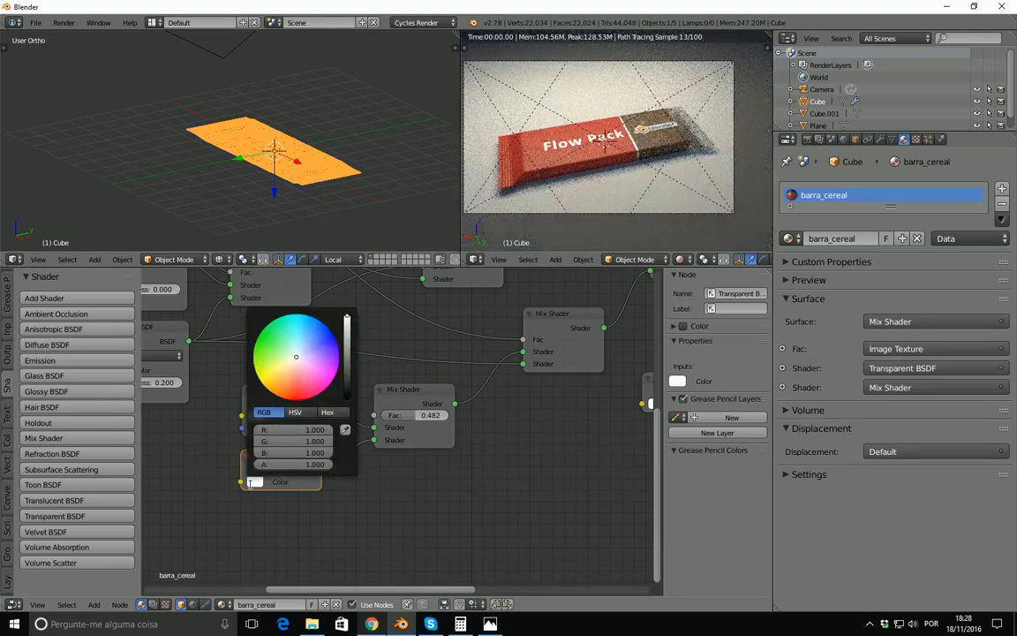
middle_drag(560, 473, 561, 514)
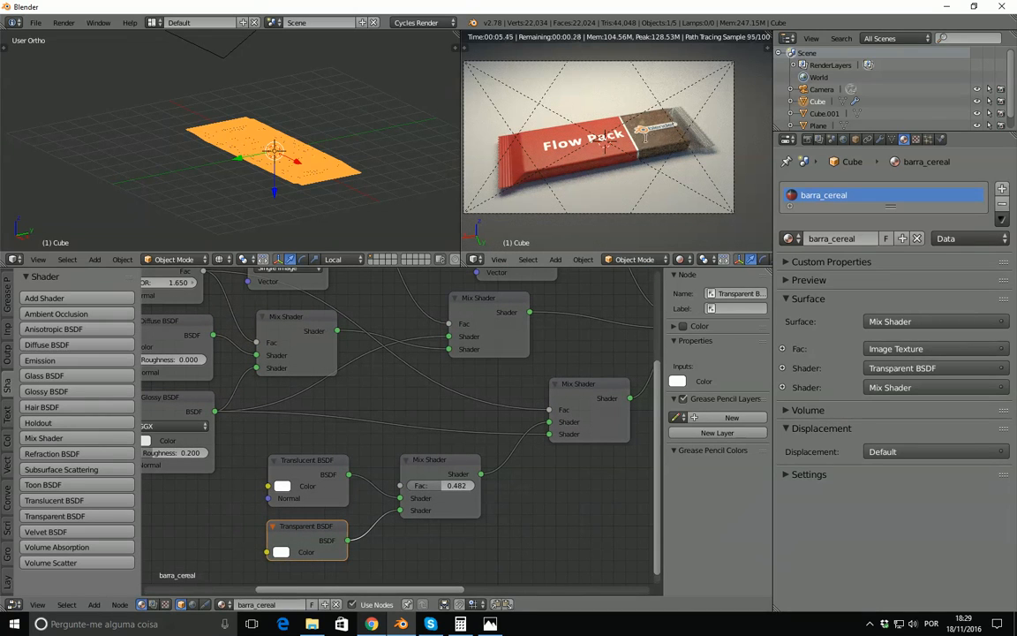
scroll(638, 152, up, 3)
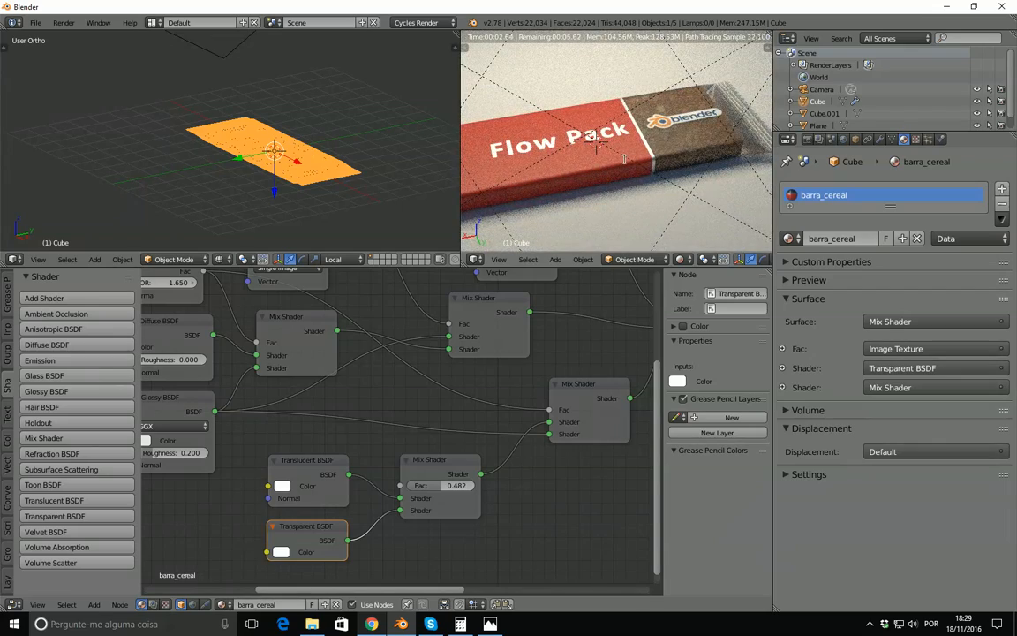
scroll(624, 159, down, 3)
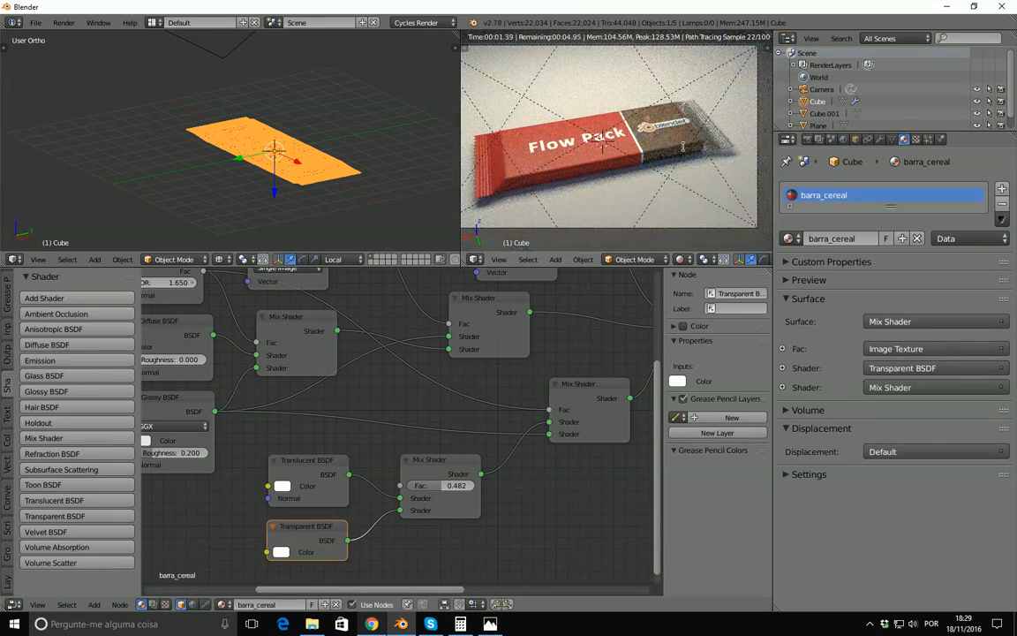
scroll(420, 403, down, 2)
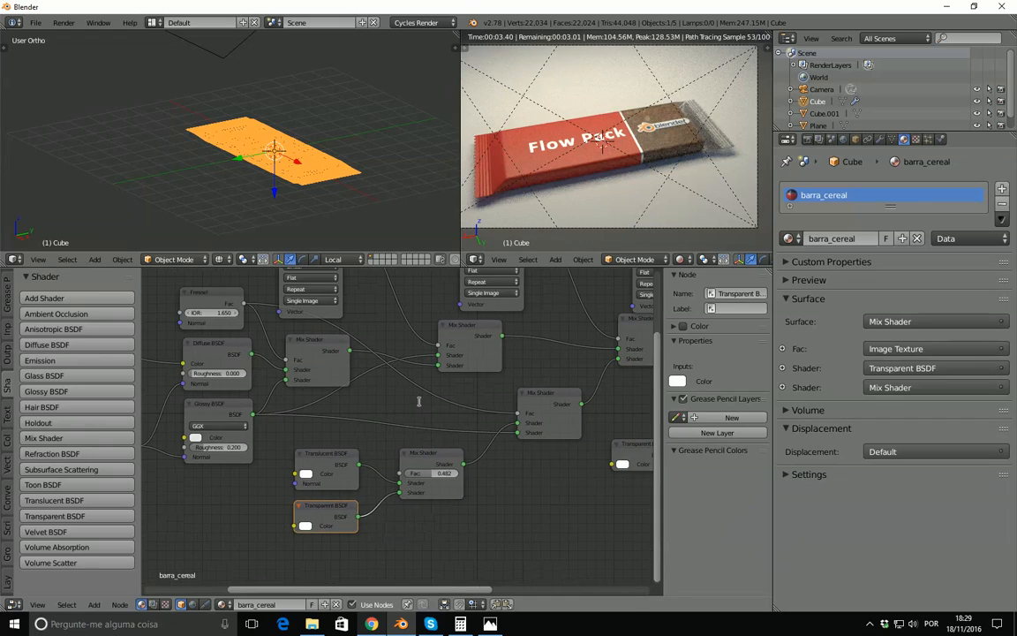
Review the complete barra_cereal node tree in a maximized Node Editor, and return to the normal layout focused on the translucent-transparent mix
key(ctrl+Up)
scroll(704, 260, down, 3)
middle_drag(704, 261, 712, 246)
middle_drag(819, 255, 758, 277)
drag(448, 265, 453, 273)
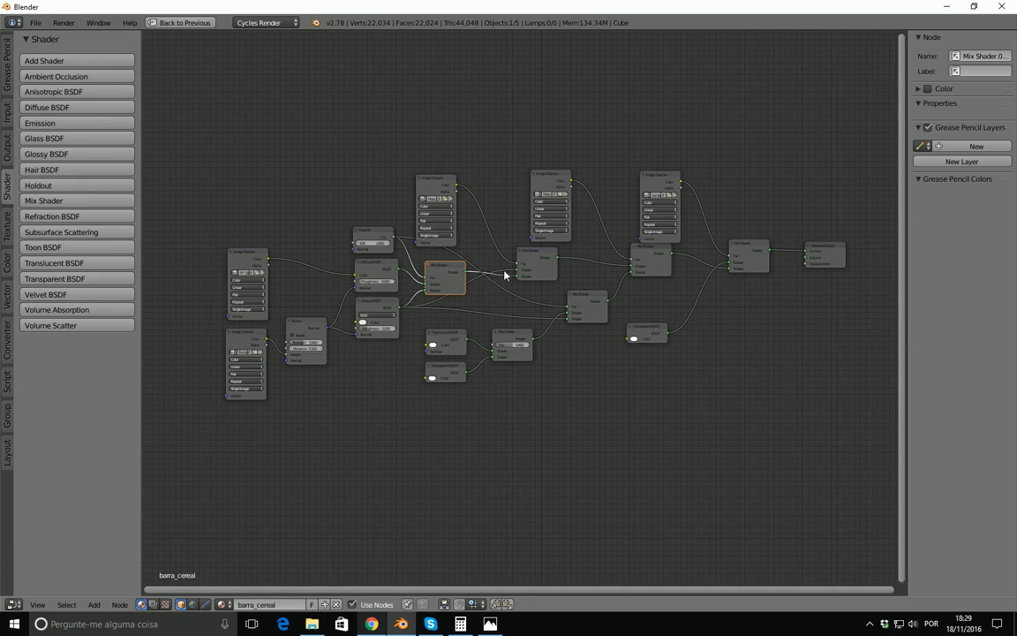
scroll(584, 298, up, 2)
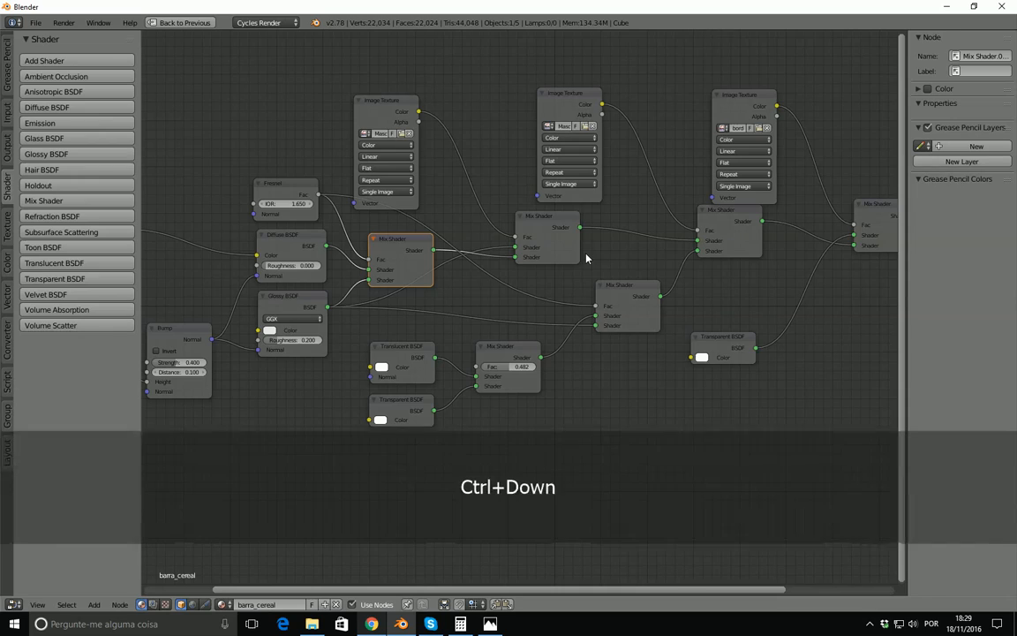
key(ctrl+Down)
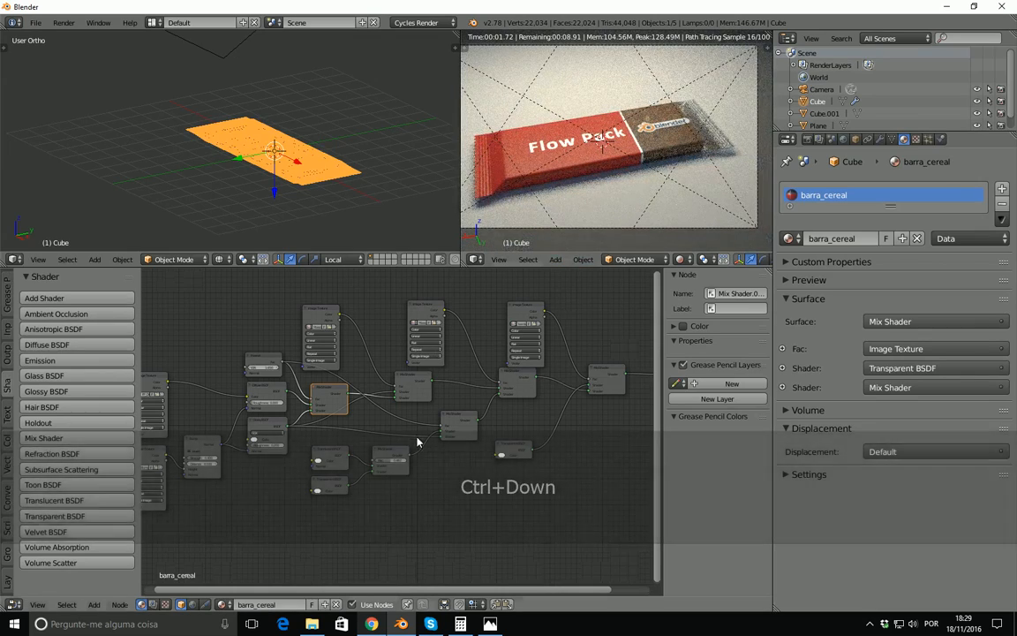
scroll(432, 354, up, 4)
scroll(478, 368, up, 2)
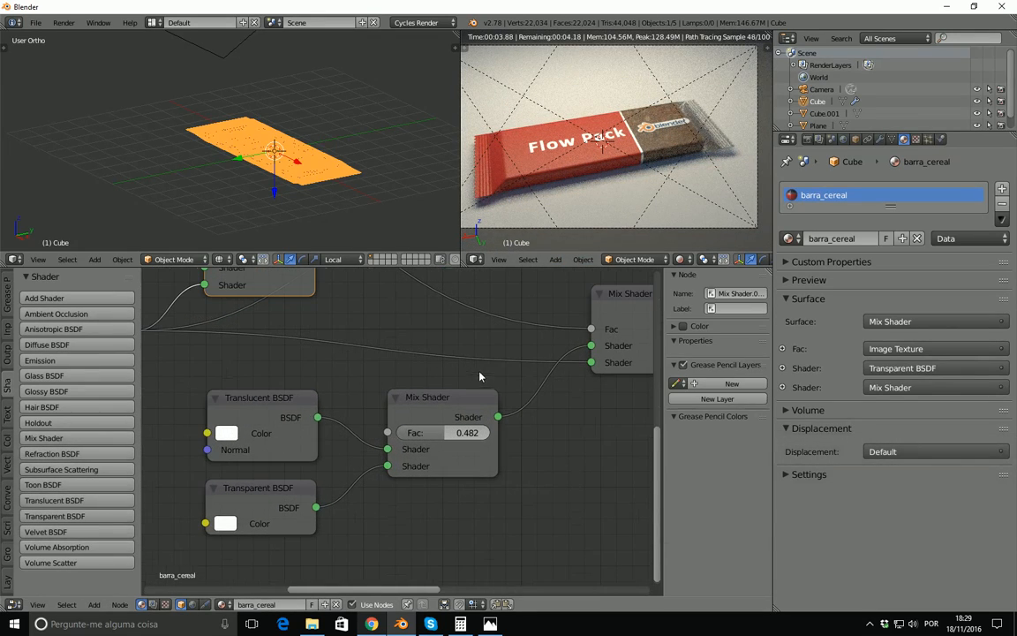
Put the inner cereal bar cube into Edit Mode and display its UV layout in the UV/Image Editor
right_click(314, 171)
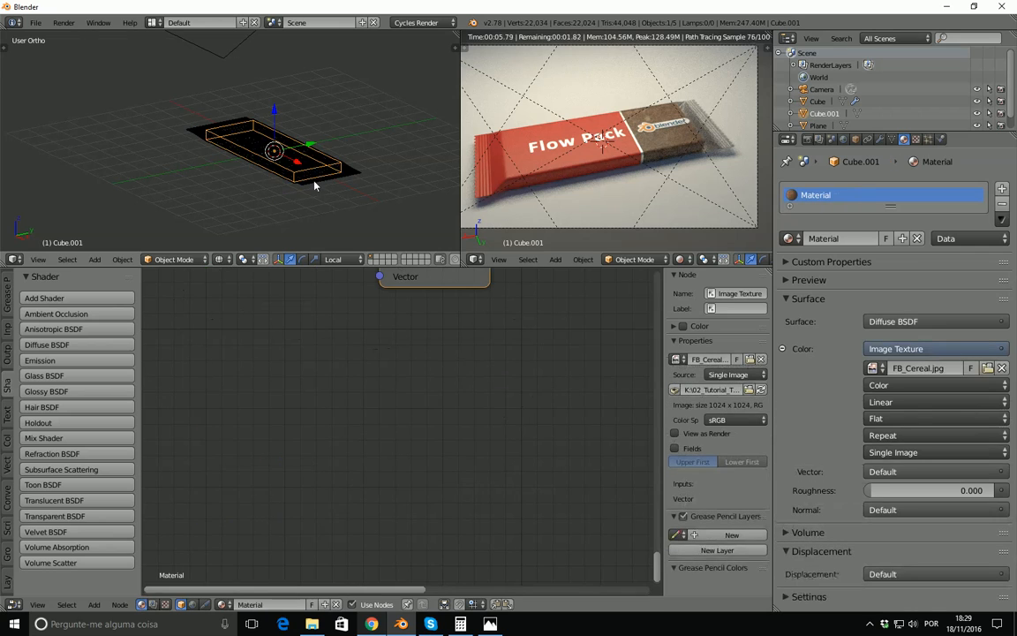
scroll(294, 170, down, 2)
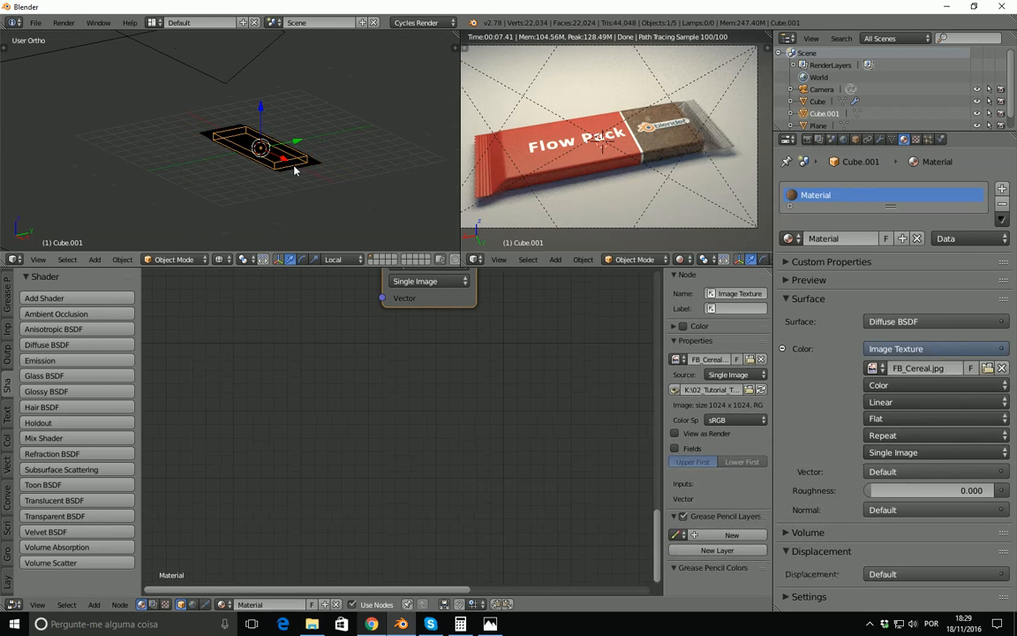
key(Tab)
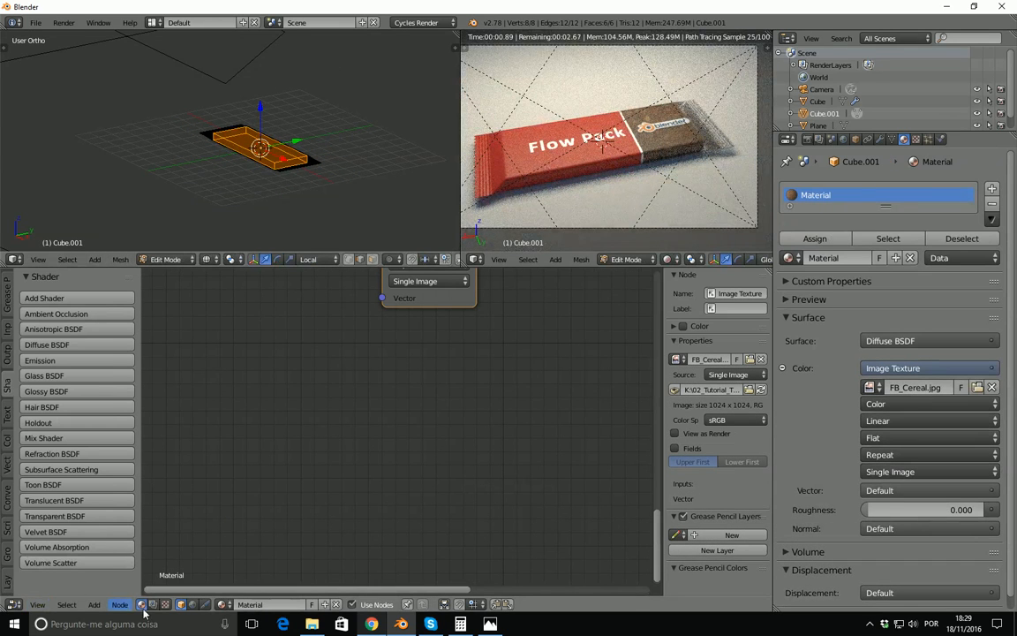
click(13, 604)
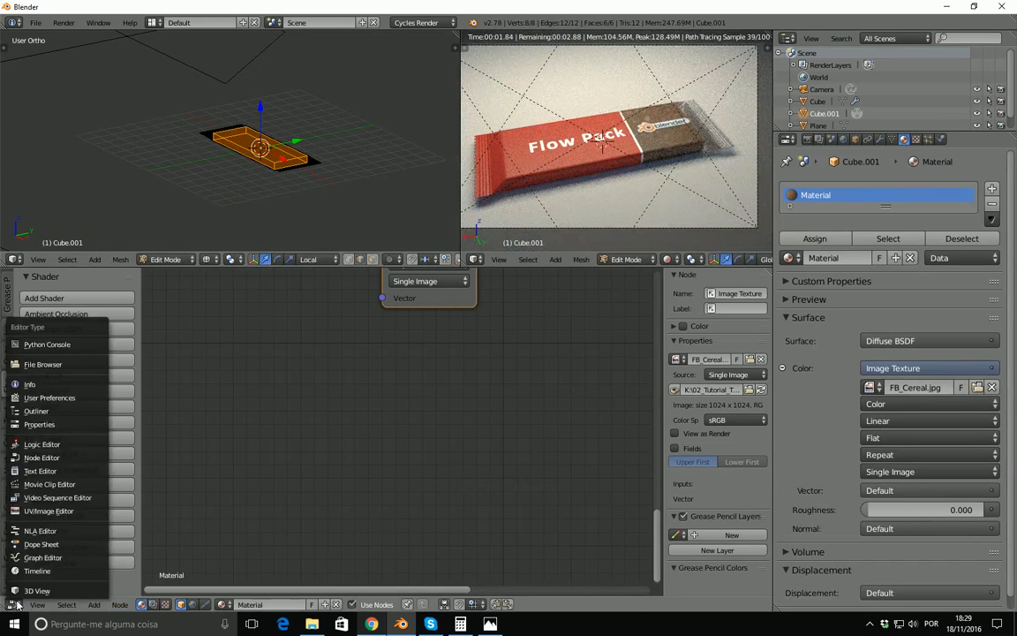
click(49, 511)
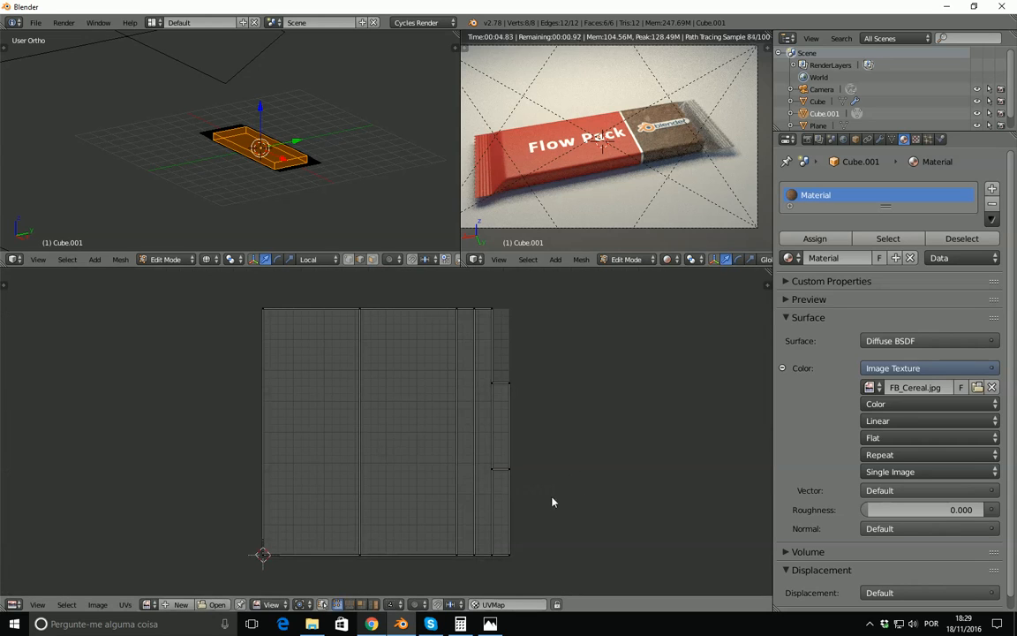
Scale all of the cereal bar's UVs down to about 0.5 and check the texture size in the rendered view
key(a)
key(s)
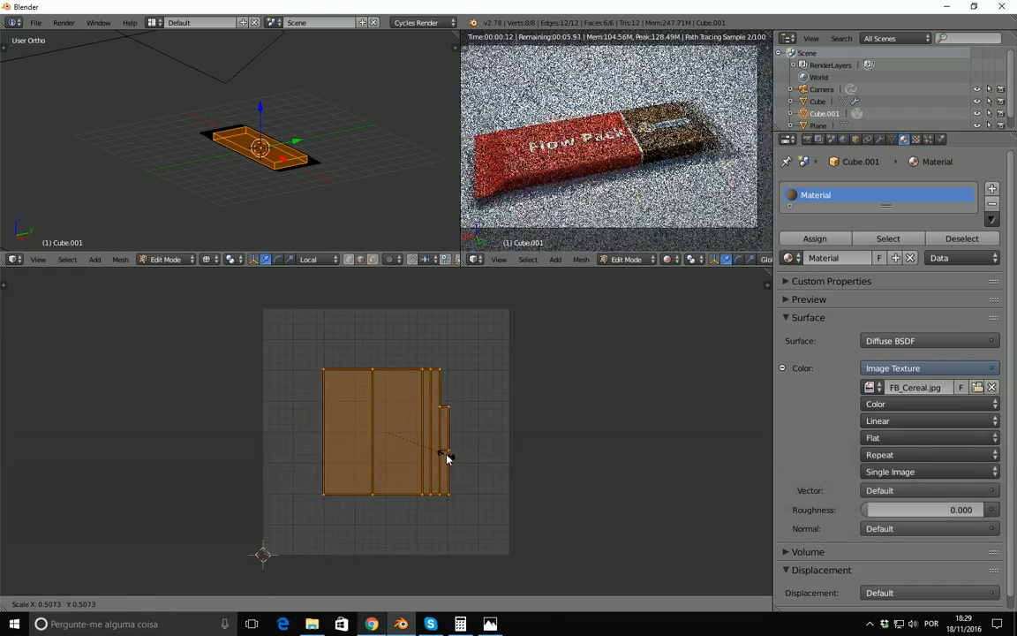
click(448, 457)
scroll(528, 201, up, 4)
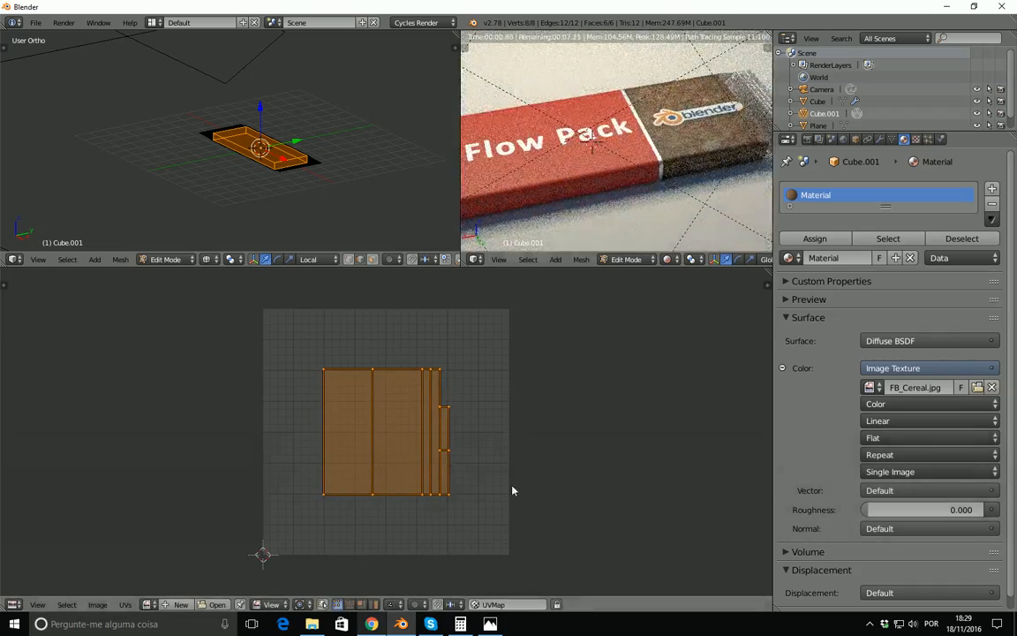
Scale all of the cereal bar's UVs down slightly further around their center and return the cube to Object Mode
key(s)
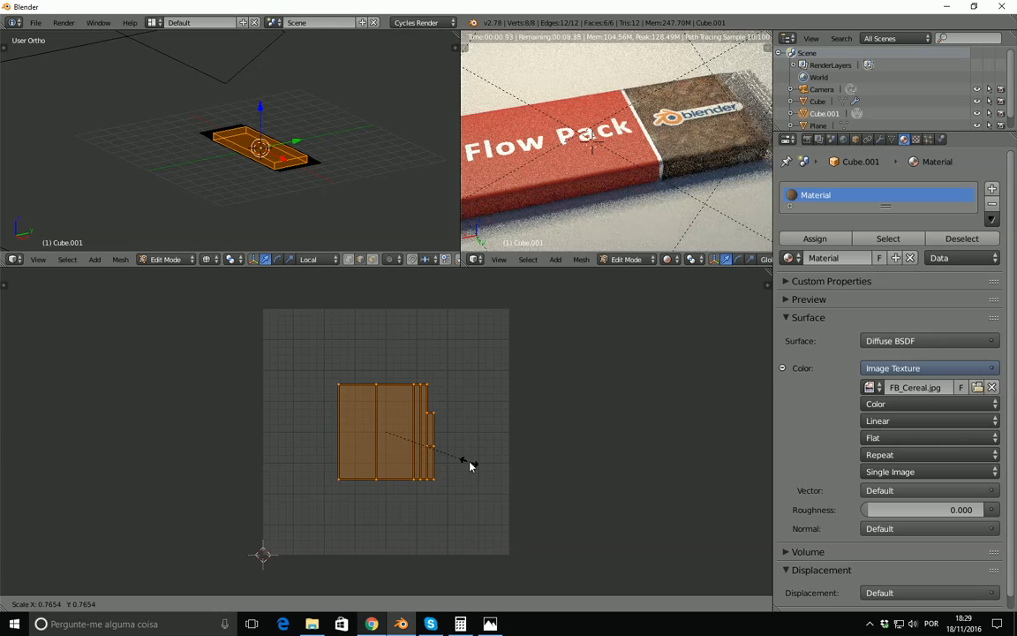
click(470, 466)
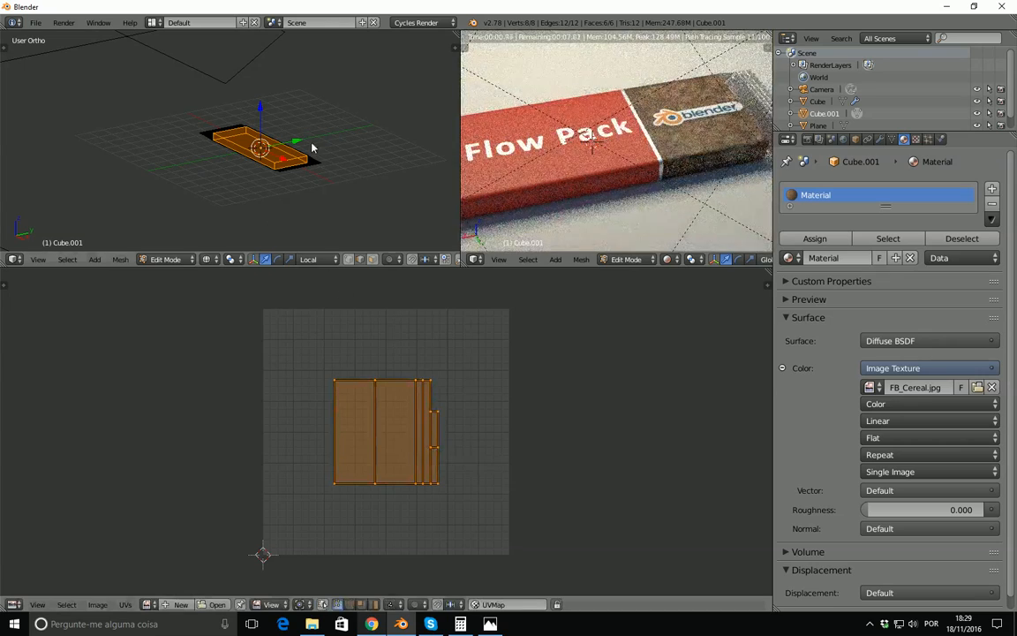
scroll(307, 168, up, 5)
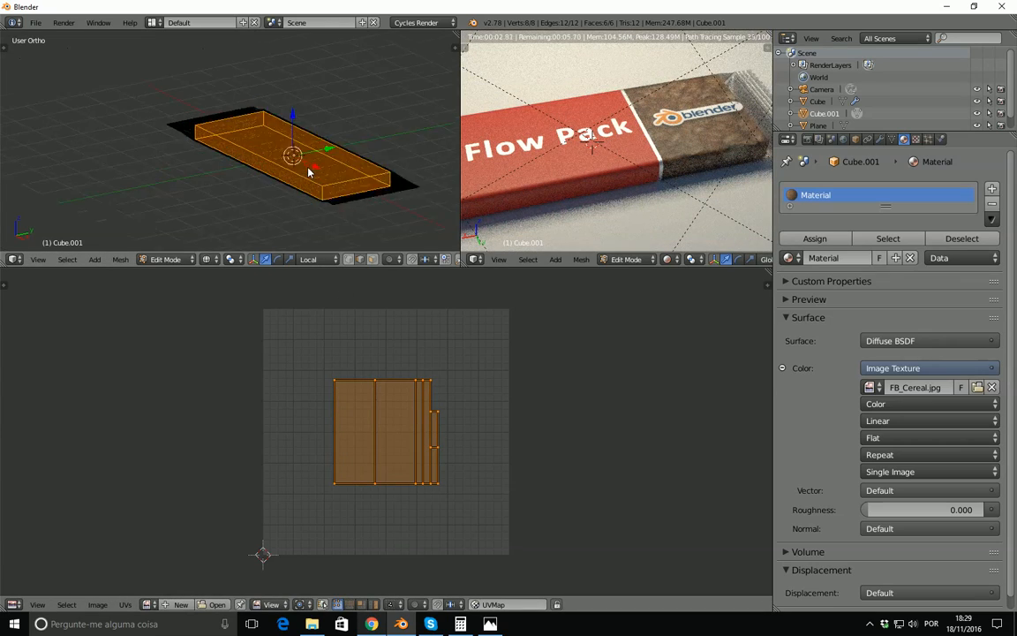
shift+middle_drag(355, 185, 269, 150)
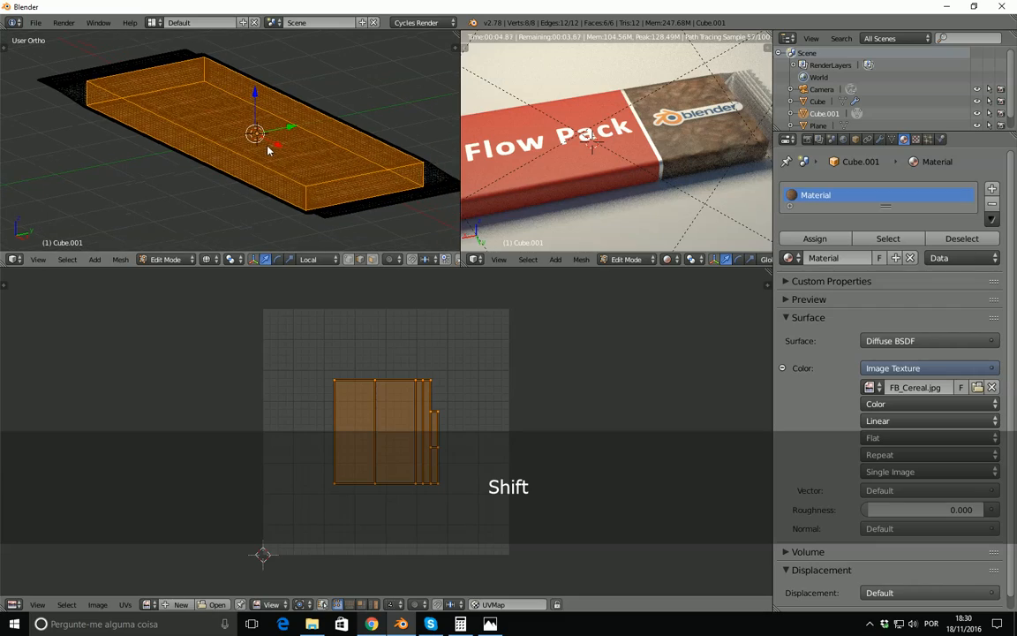
key(Tab)
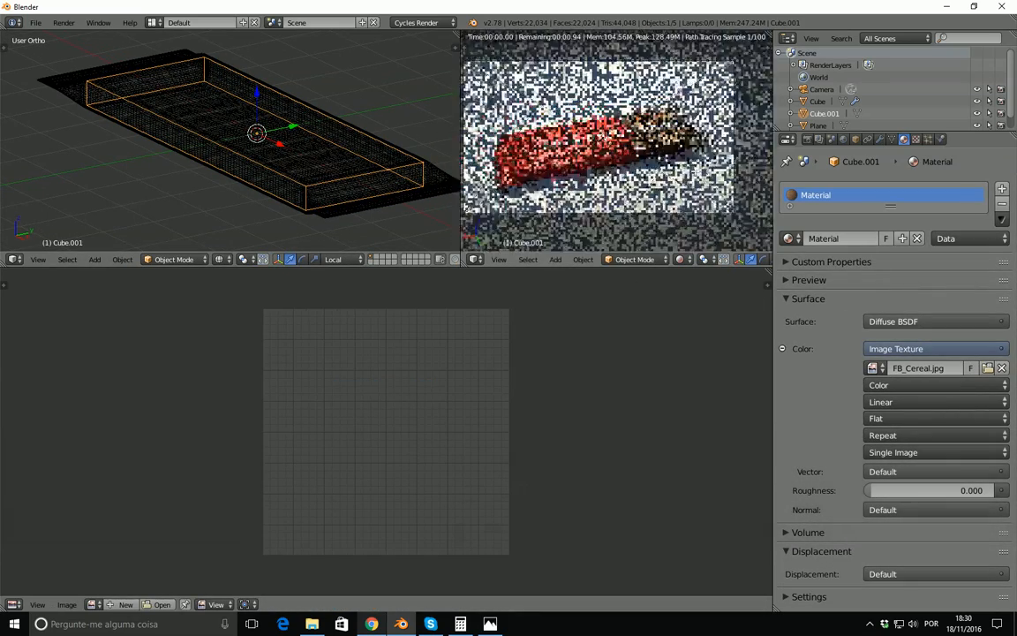
Maximize the rendered camera view and examine the whole package with the resized cereal texture
key(ctrl+Up)
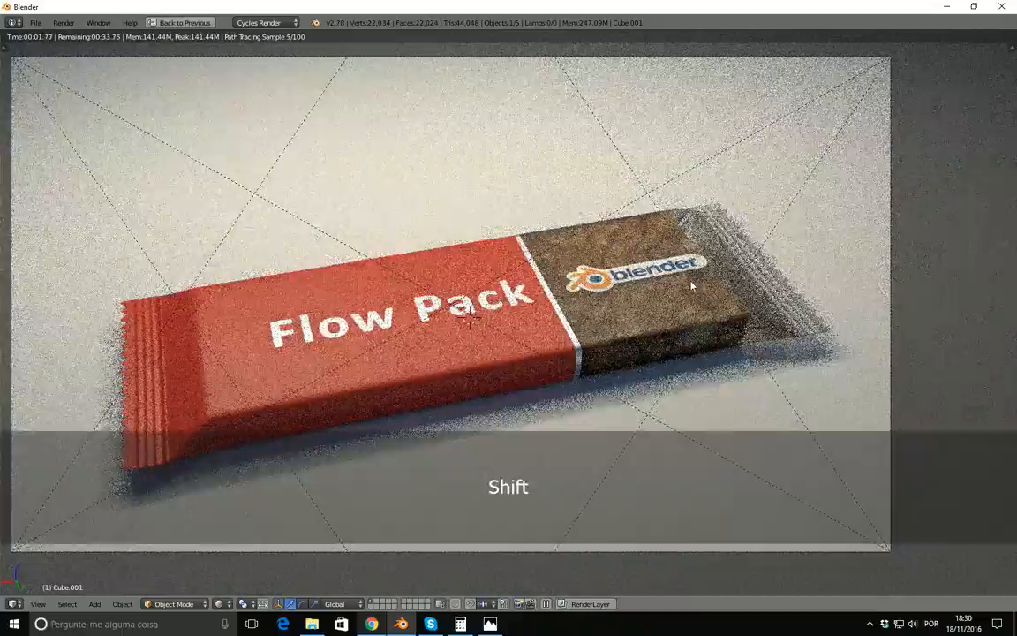
shift+middle_drag(692, 286, 725, 282)
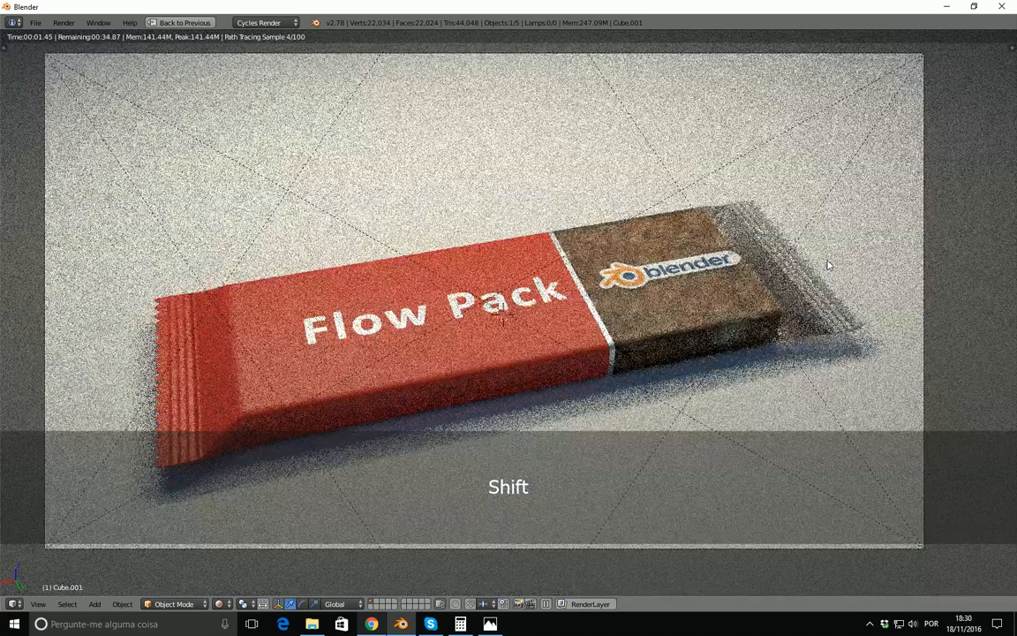